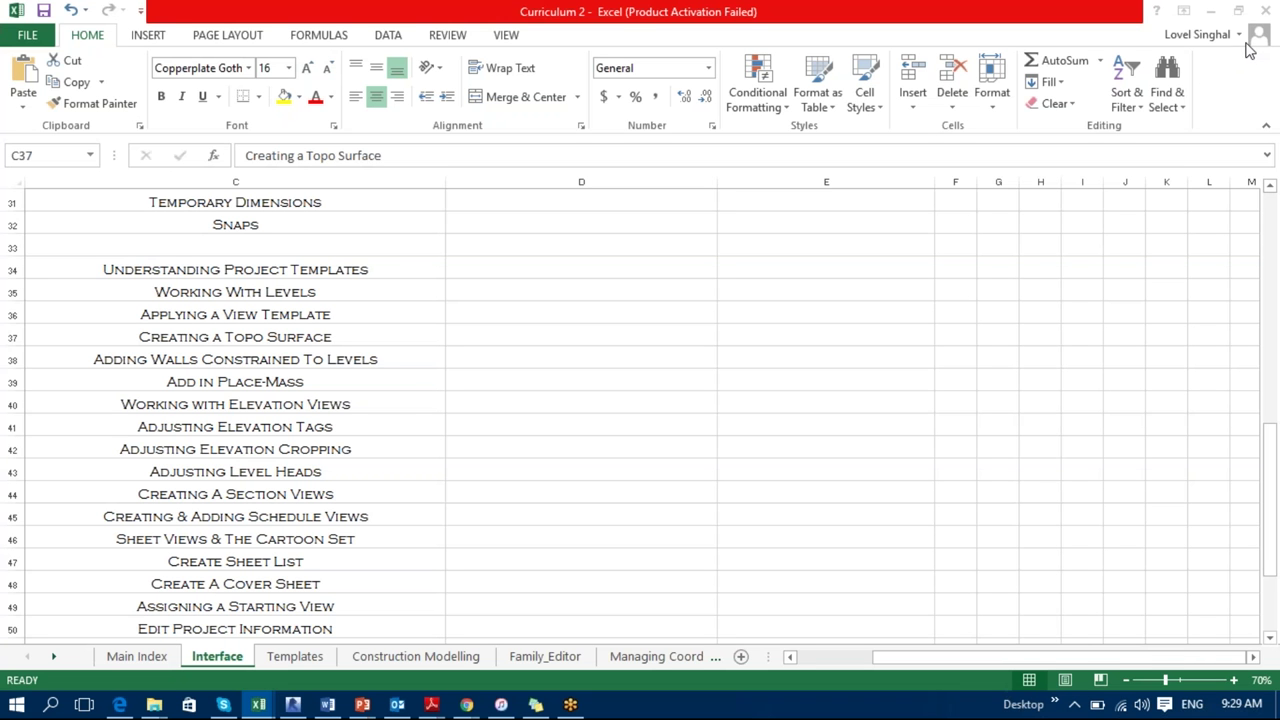
Step: Select topic cells C34 and C35 in Excel, then bring up Revit's Project6 3D view
click(310, 270)
click(326, 292)
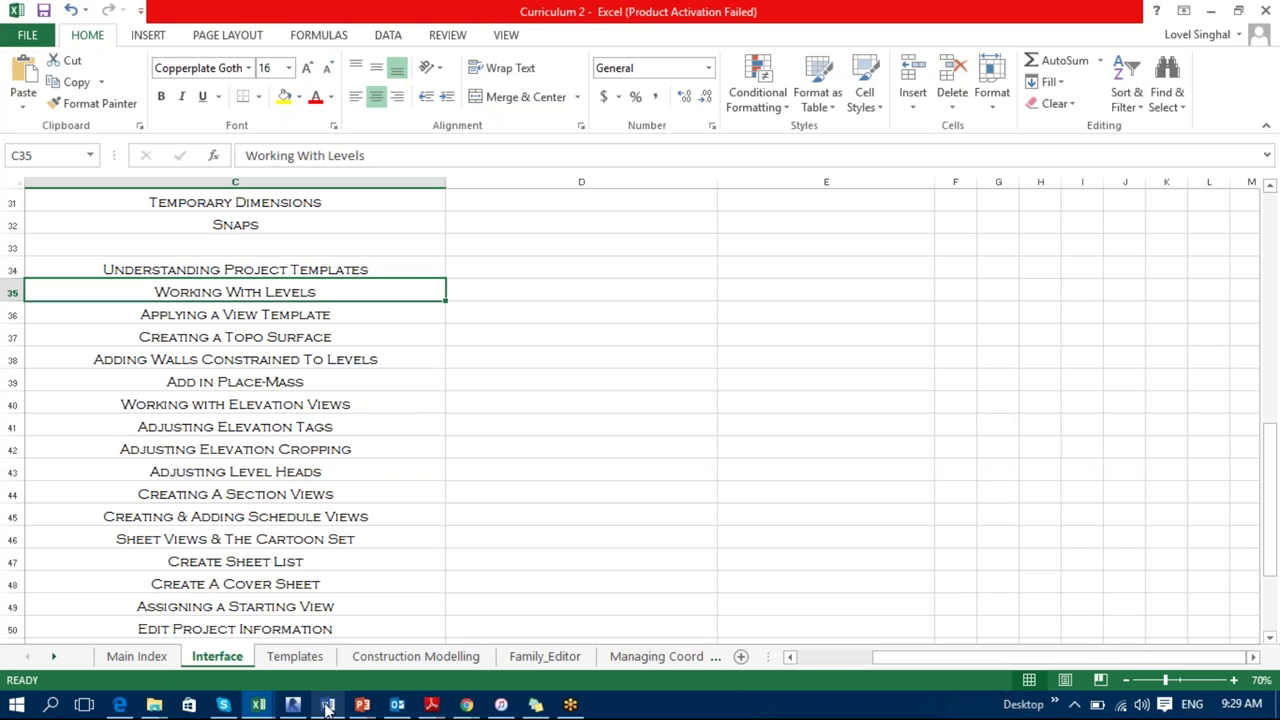
click(292, 704)
scroll(670, 540, down, 5)
middle_drag(660, 535, 666, 506)
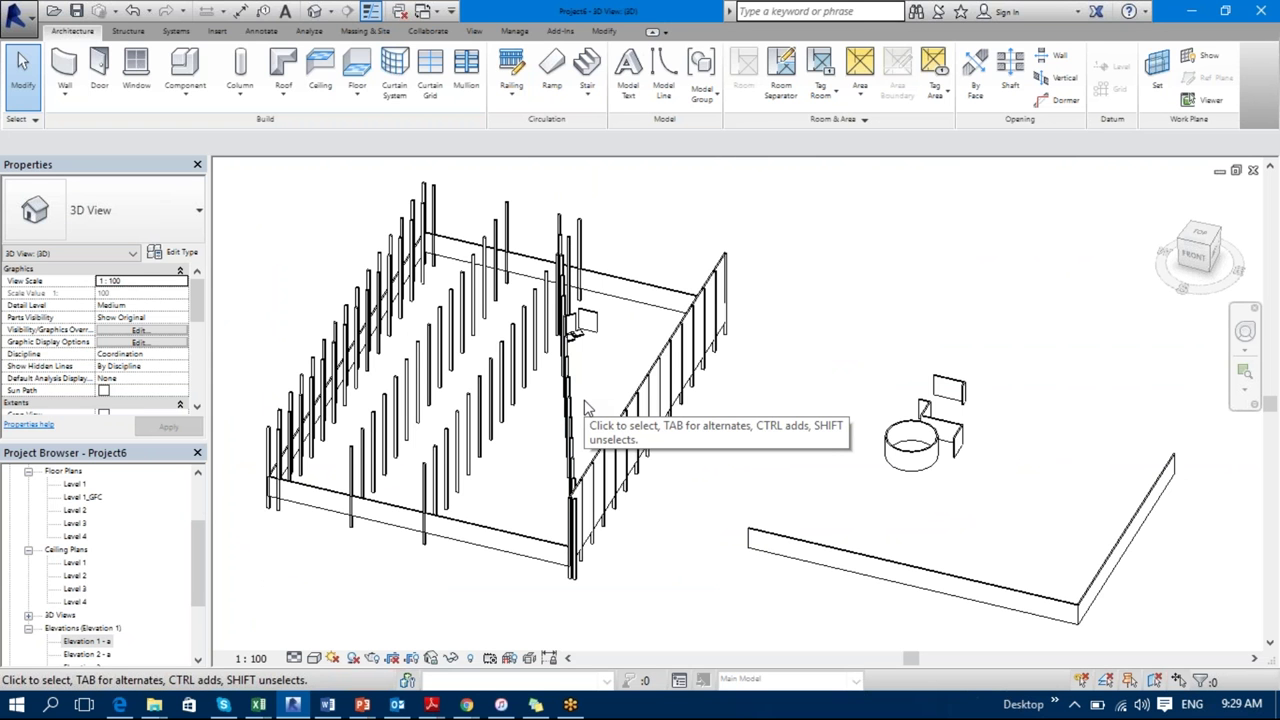
Step: Orbit the 3D model, then open and pan the Level 1 floor plan
shift+middle_drag(590, 386, 466, 383)
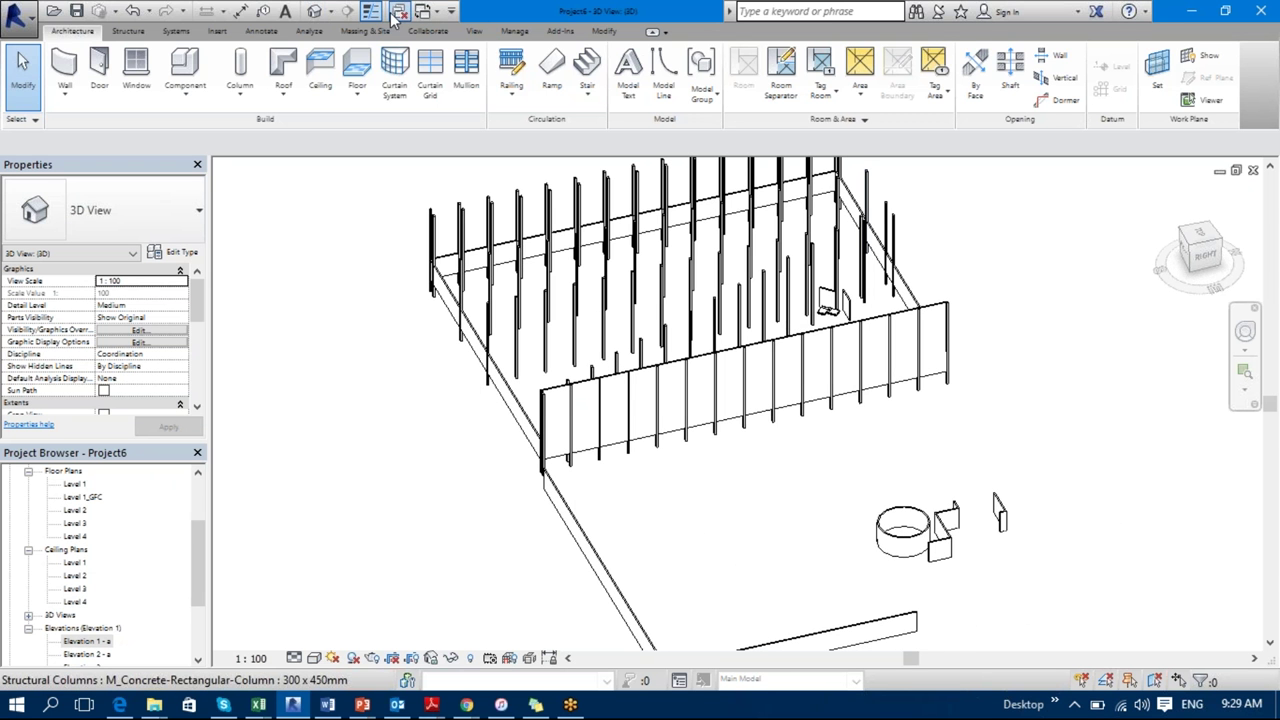
click(75, 485)
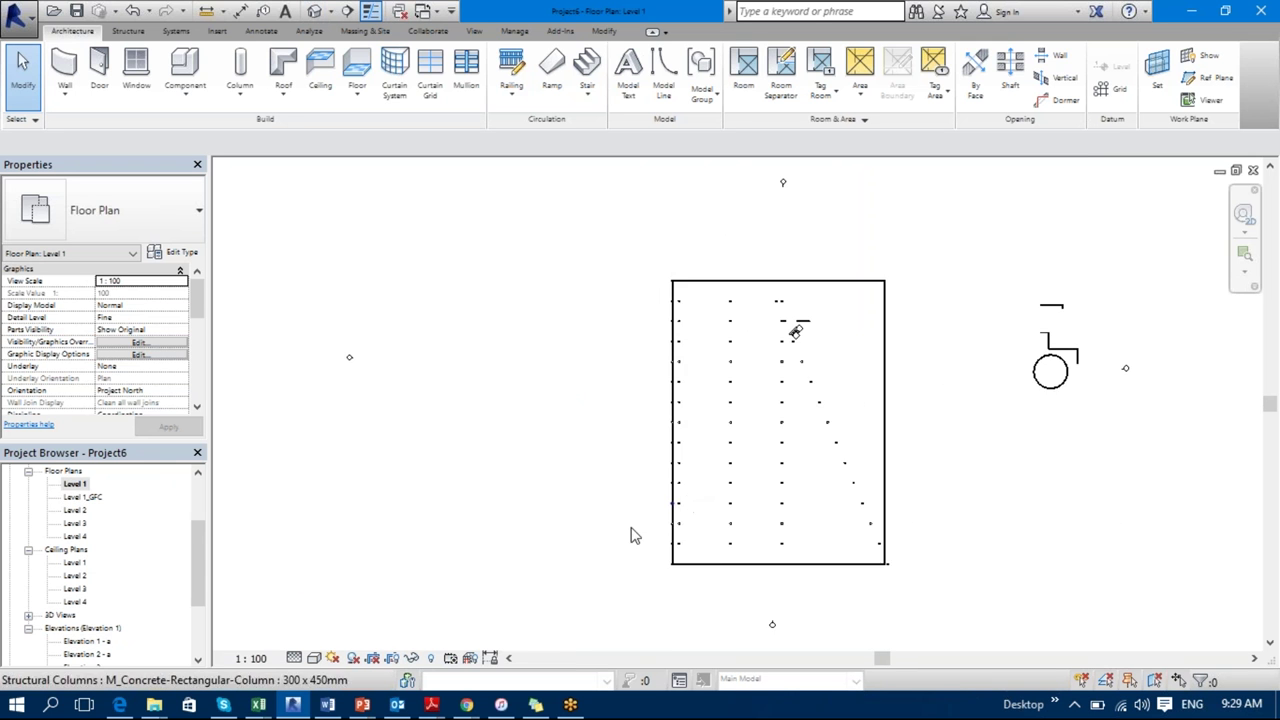
middle_drag(689, 447, 591, 435)
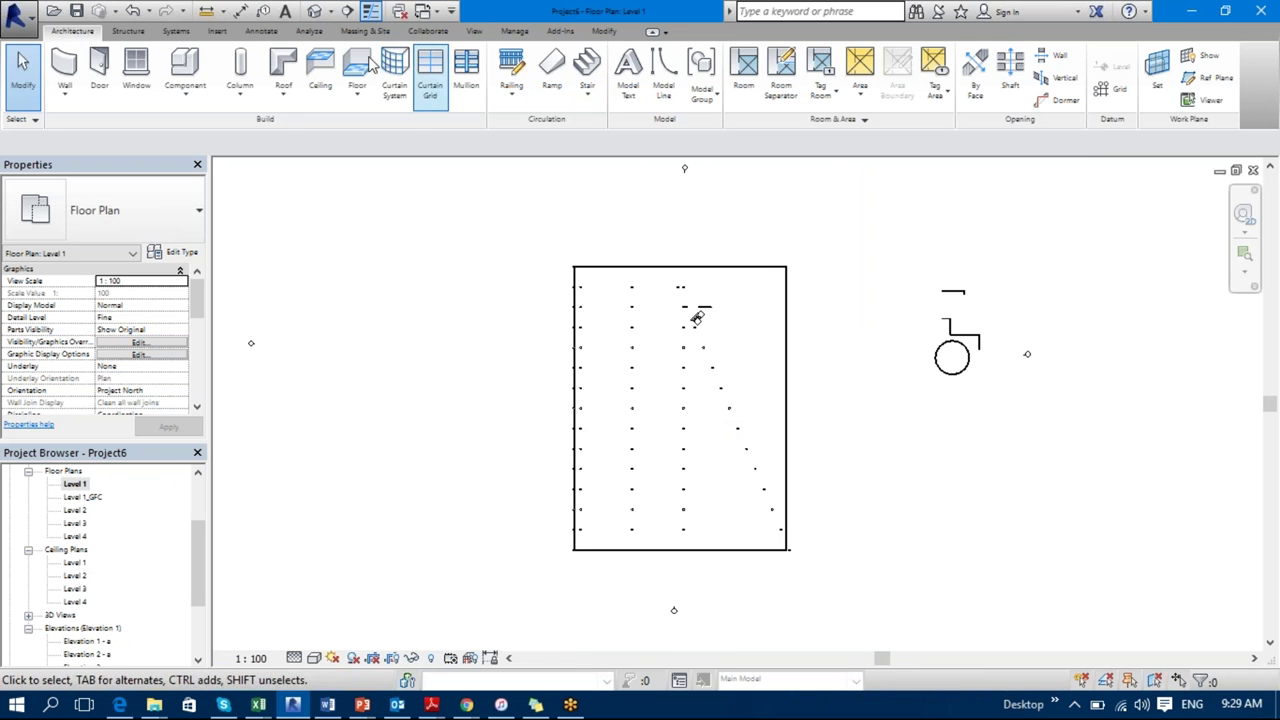
click(150, 11)
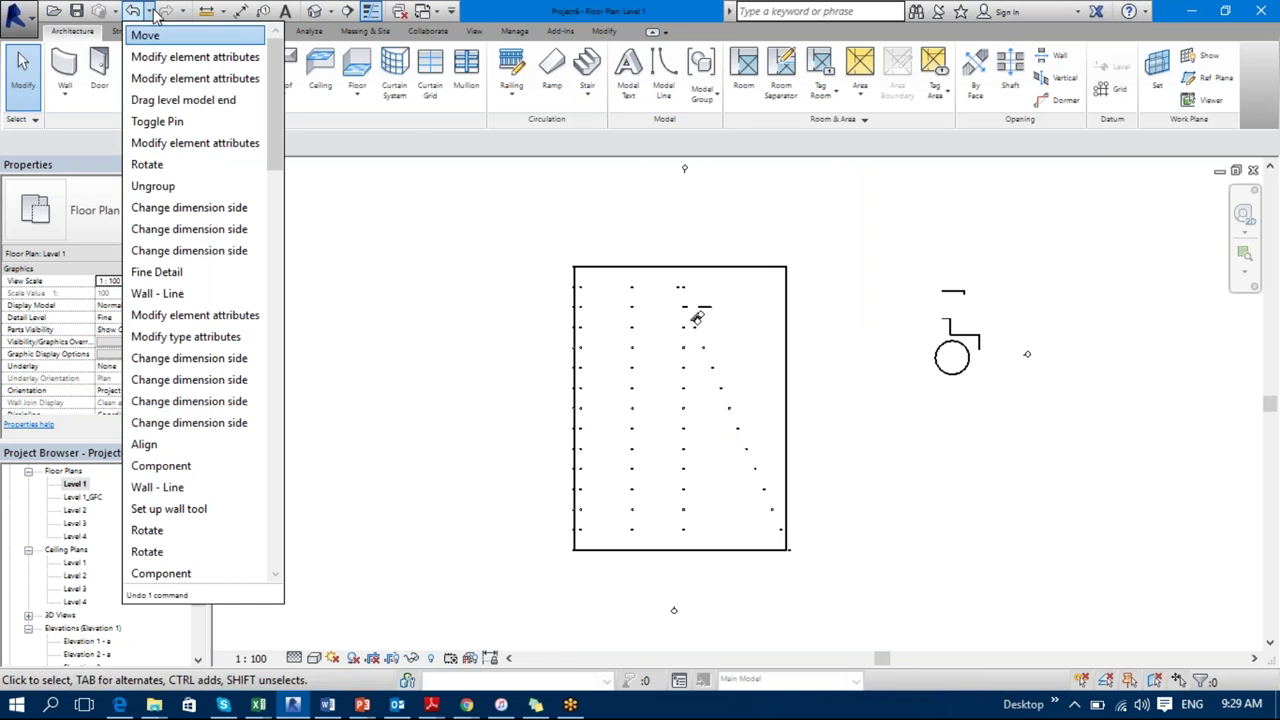
Step: Undo several recent edits from the Undo list, plus one more to straighten the diagonal grid
click(182, 78)
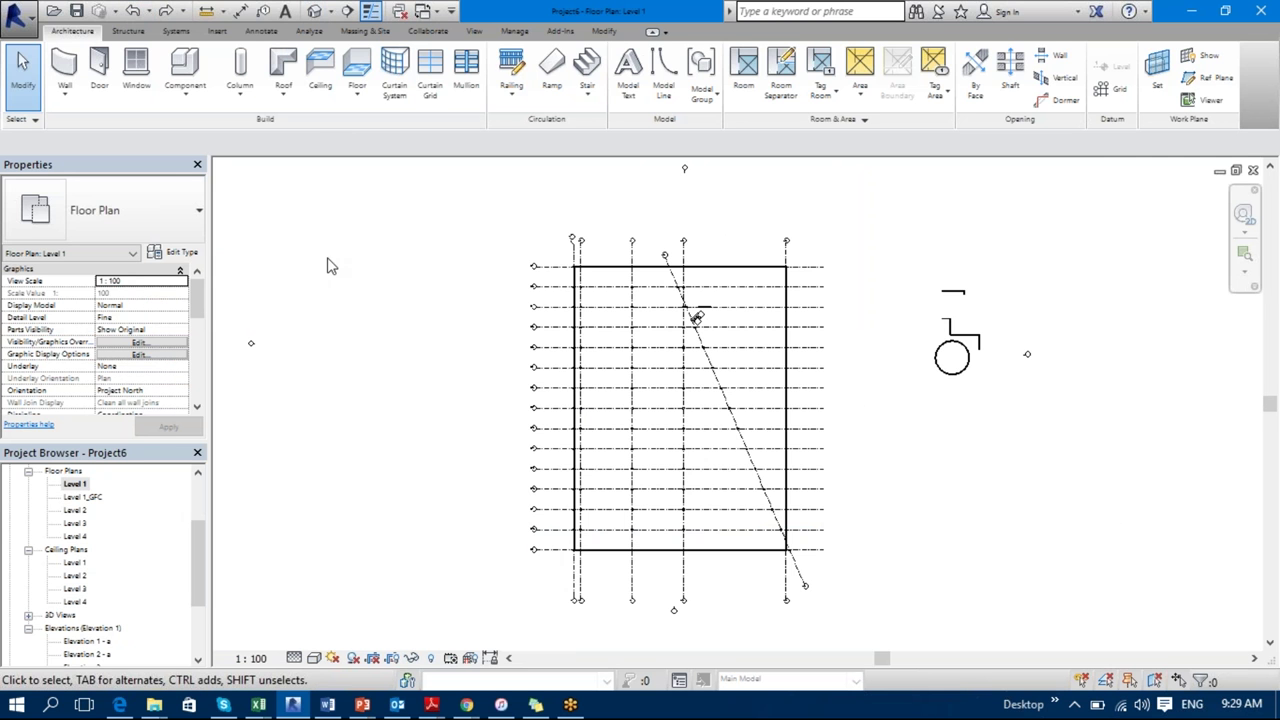
key(ctrl+z)
scroll(800, 428, up, 3)
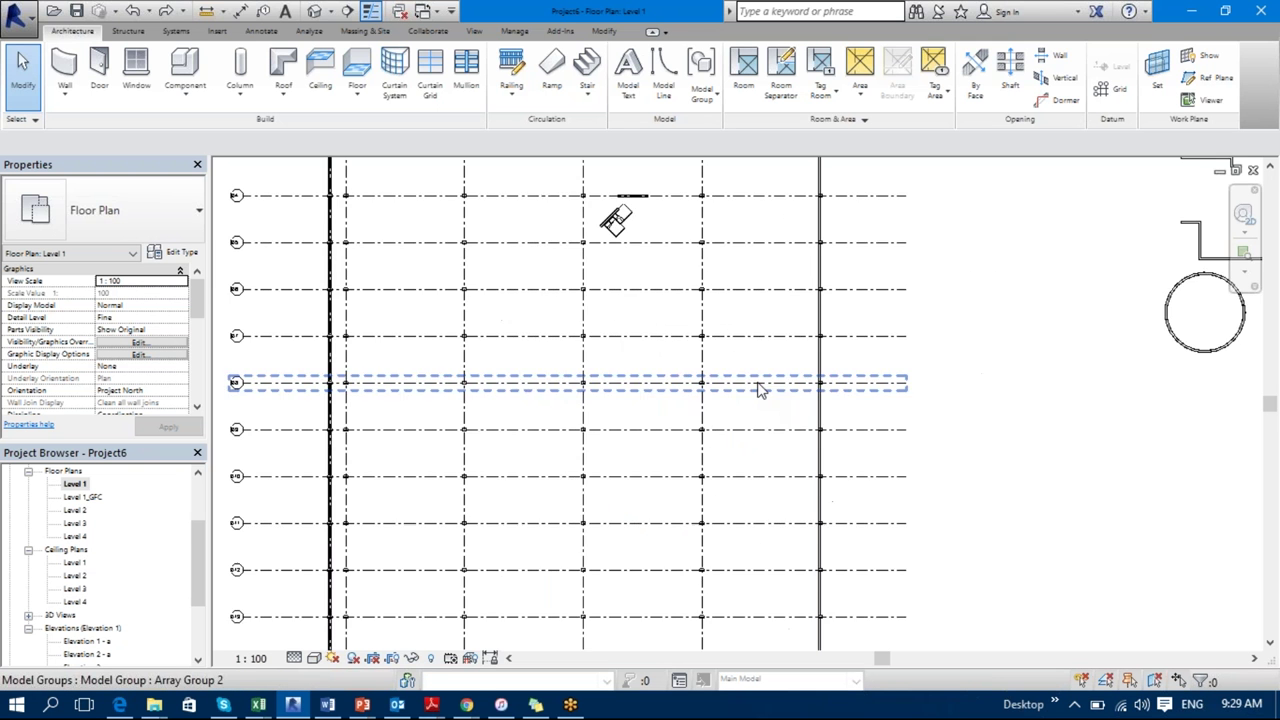
scroll(763, 427, down, 2)
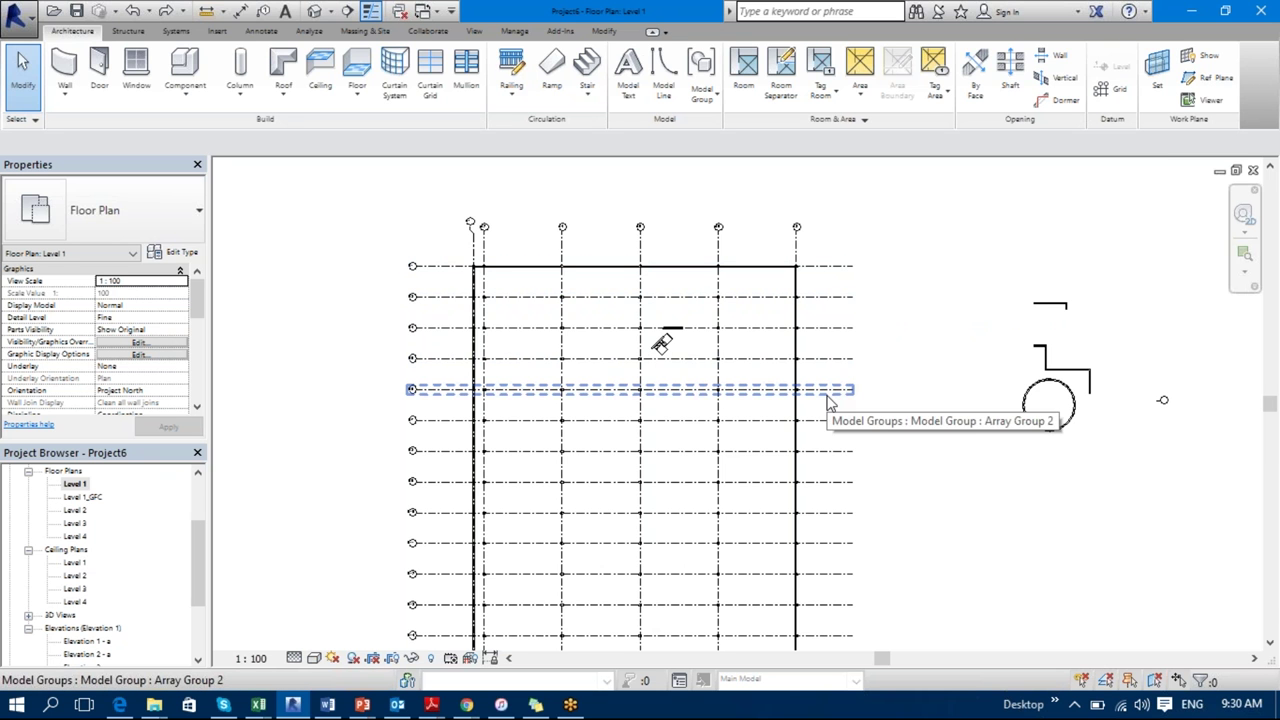
Step: Select all 15 Array Group 2 instances in the entire project and ungroup them
click(849, 275)
scroll(849, 272, down, 3)
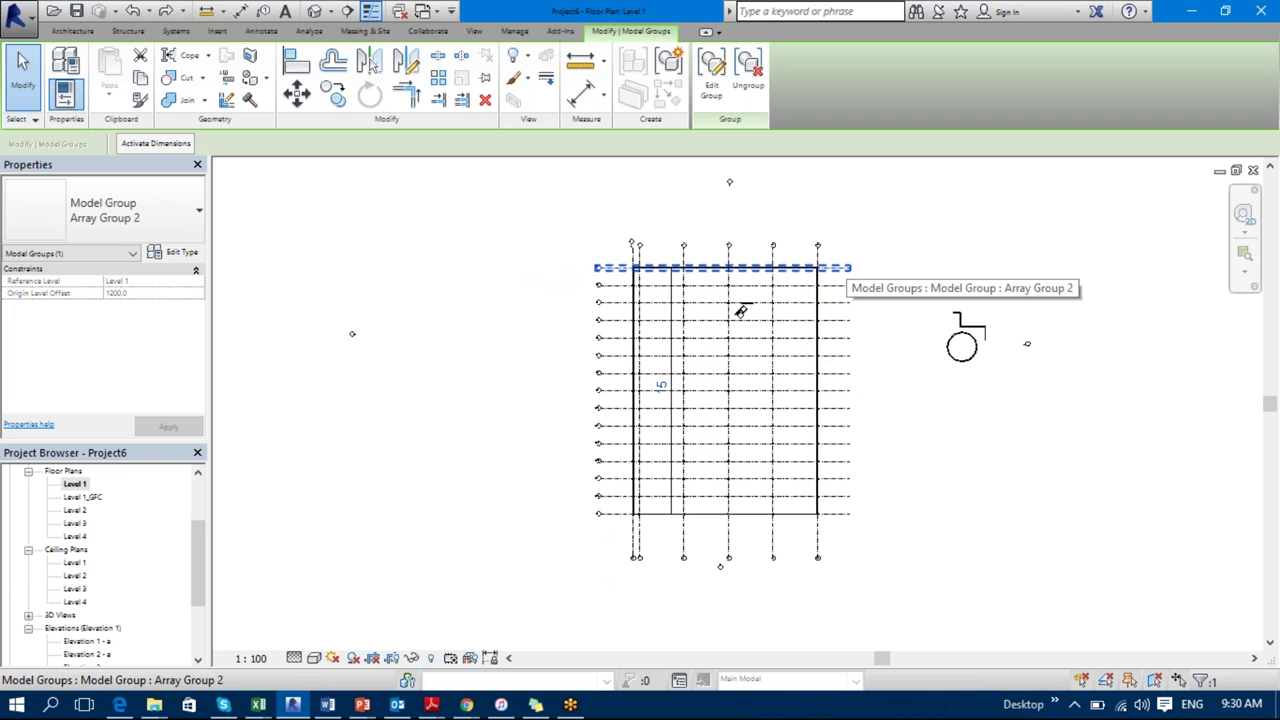
right_click(845, 272)
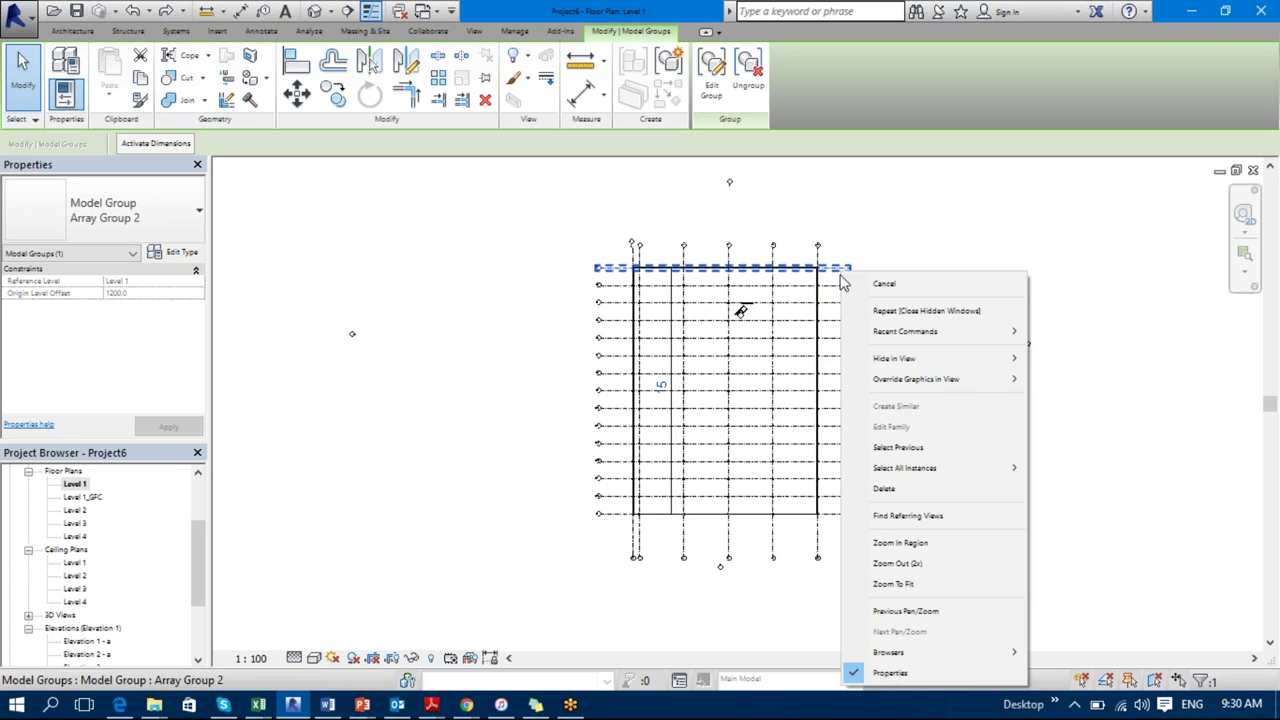
mouse_move(884, 476)
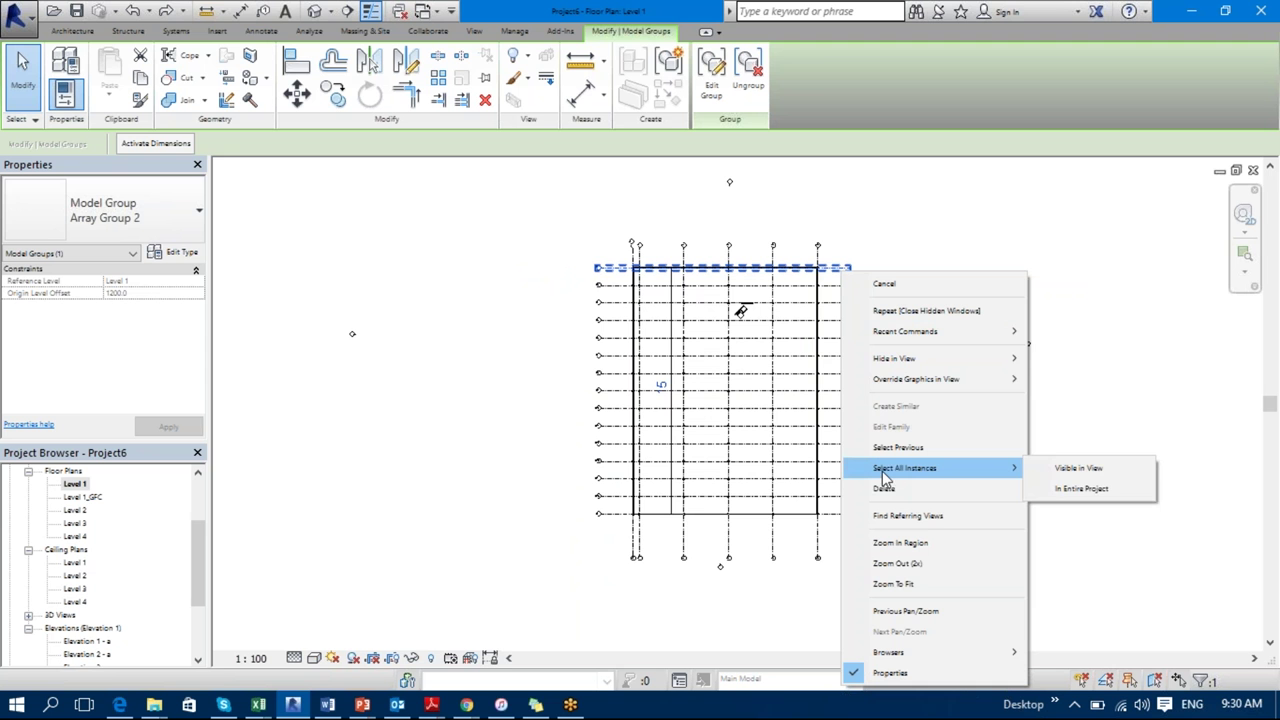
click(1097, 490)
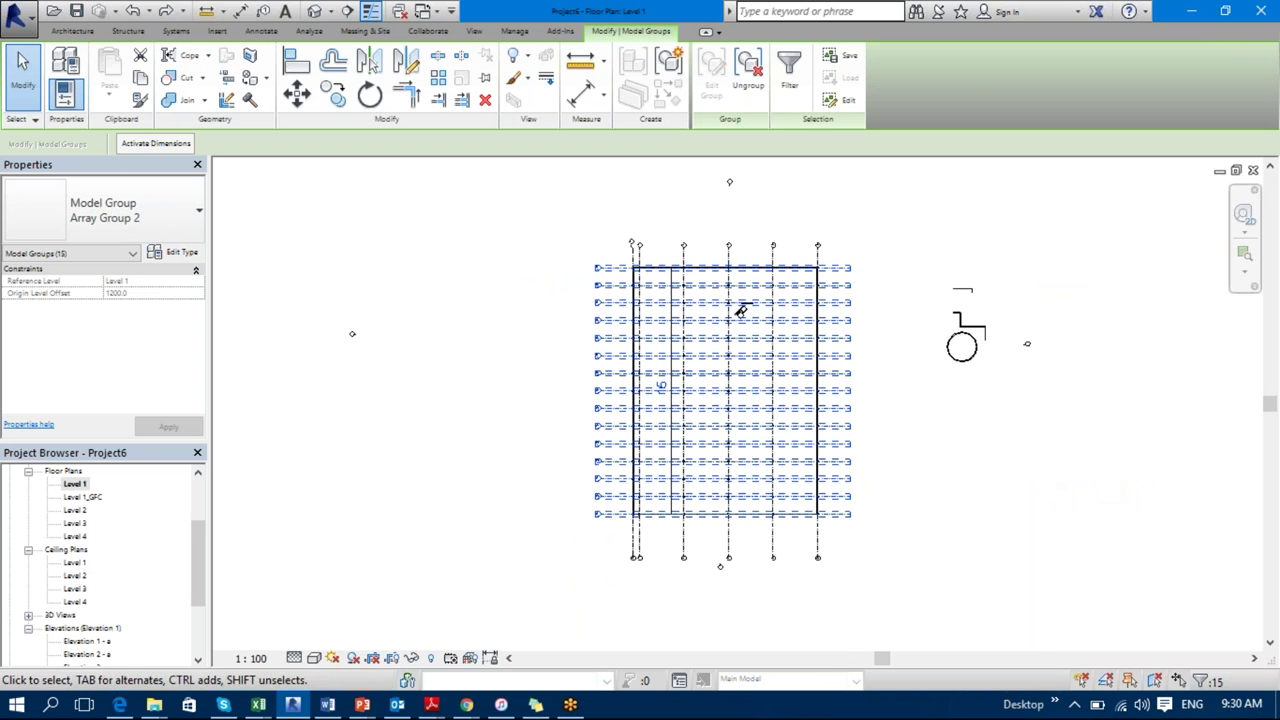
click(754, 92)
click(803, 209)
Step: Select the four visible Array Group 1 instances and ungroup them into separate vertical grids
click(820, 265)
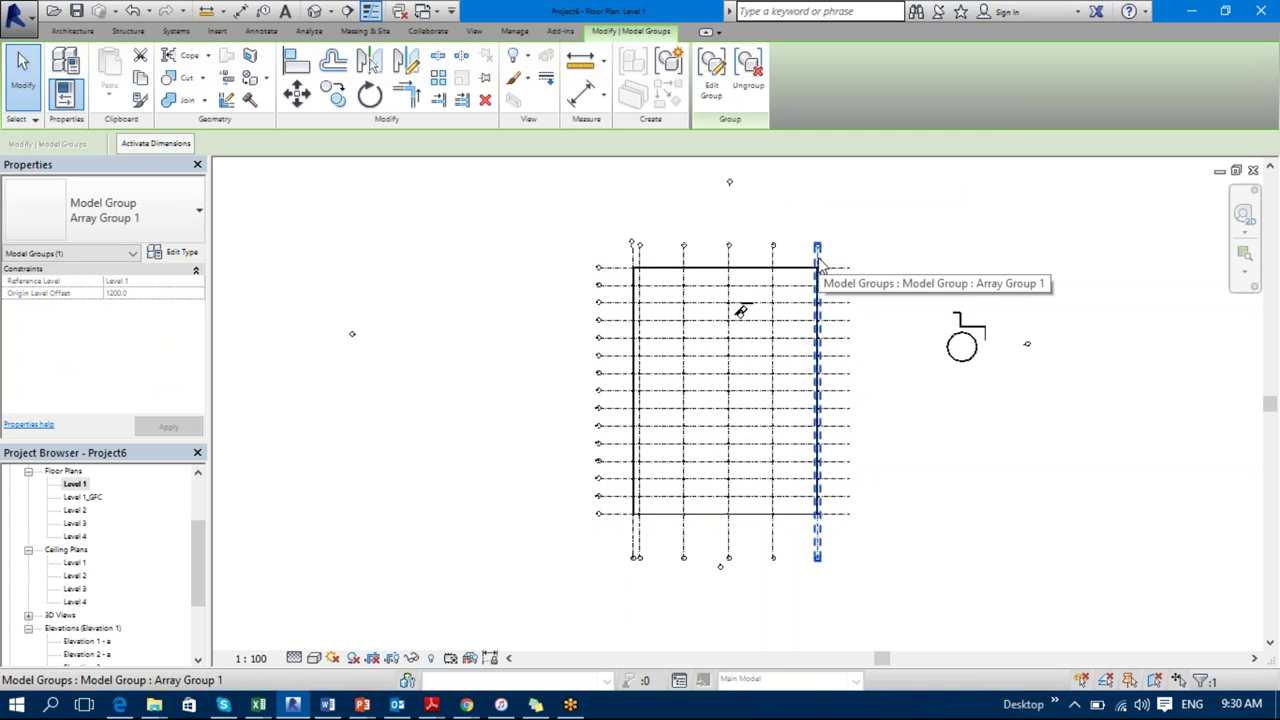
right_click(818, 262)
mouse_move(880, 455)
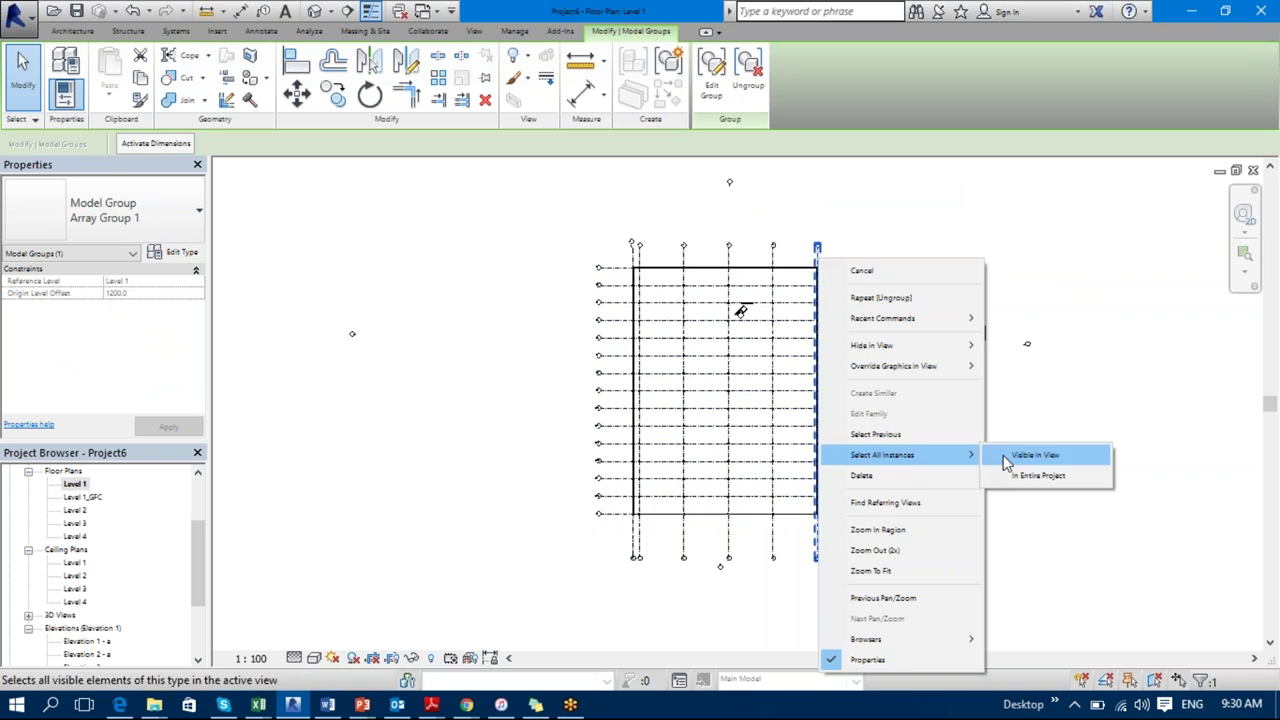
click(1035, 455)
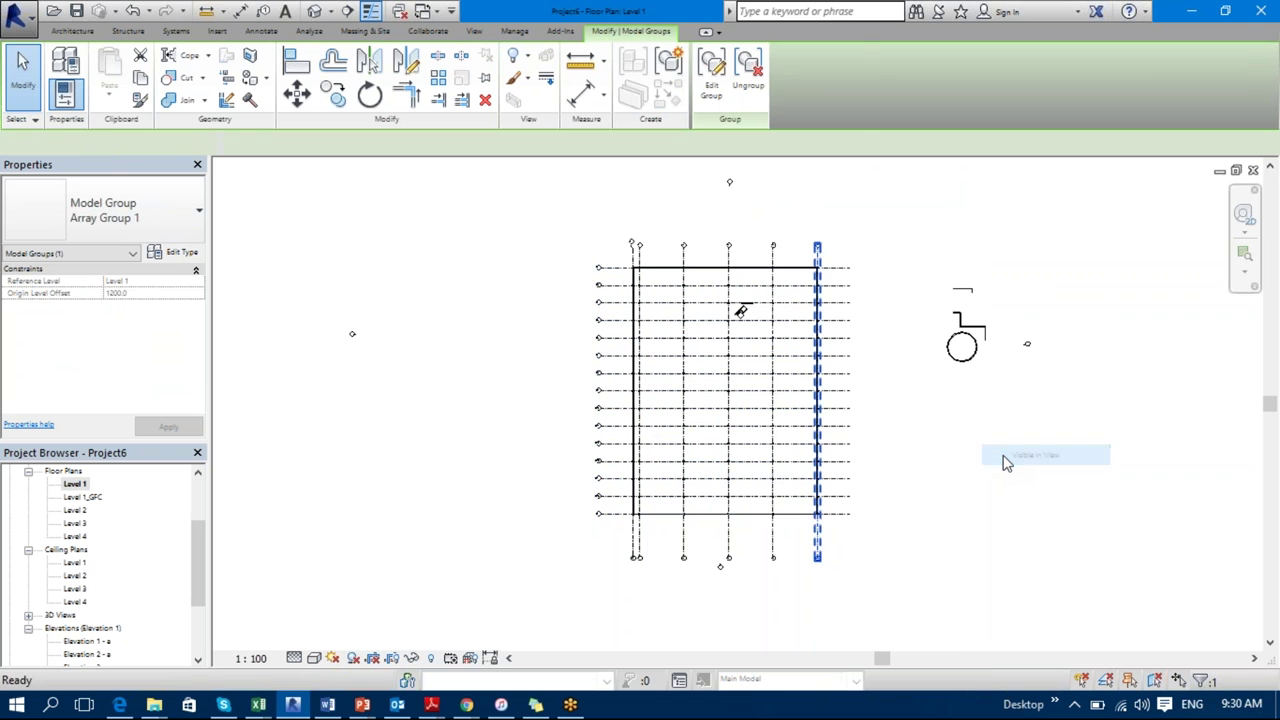
click(748, 75)
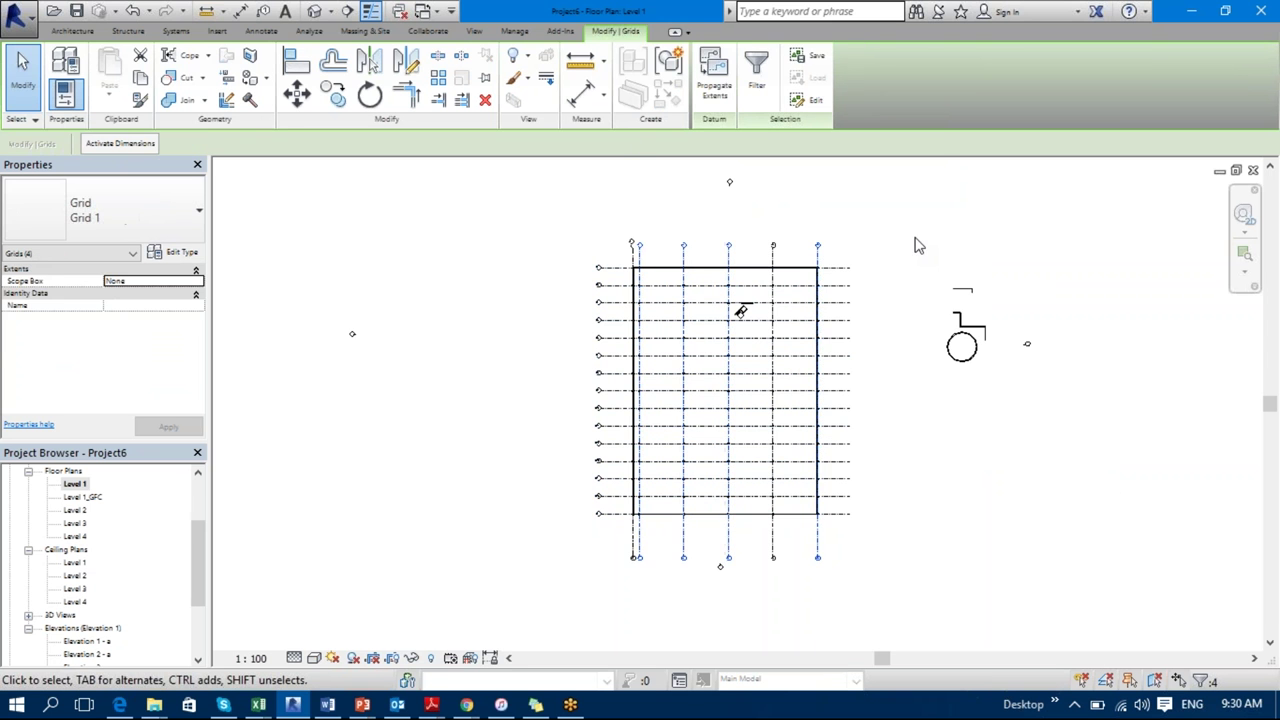
click(838, 298)
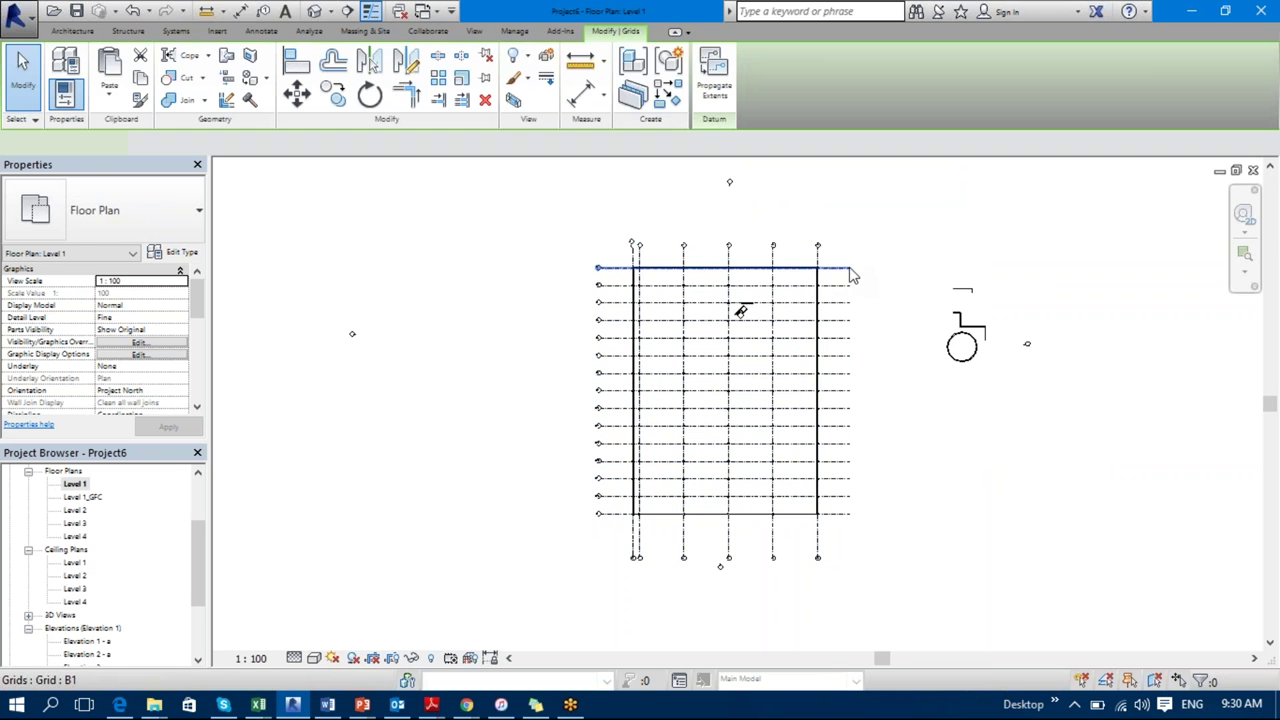
click(840, 269)
right_click(845, 268)
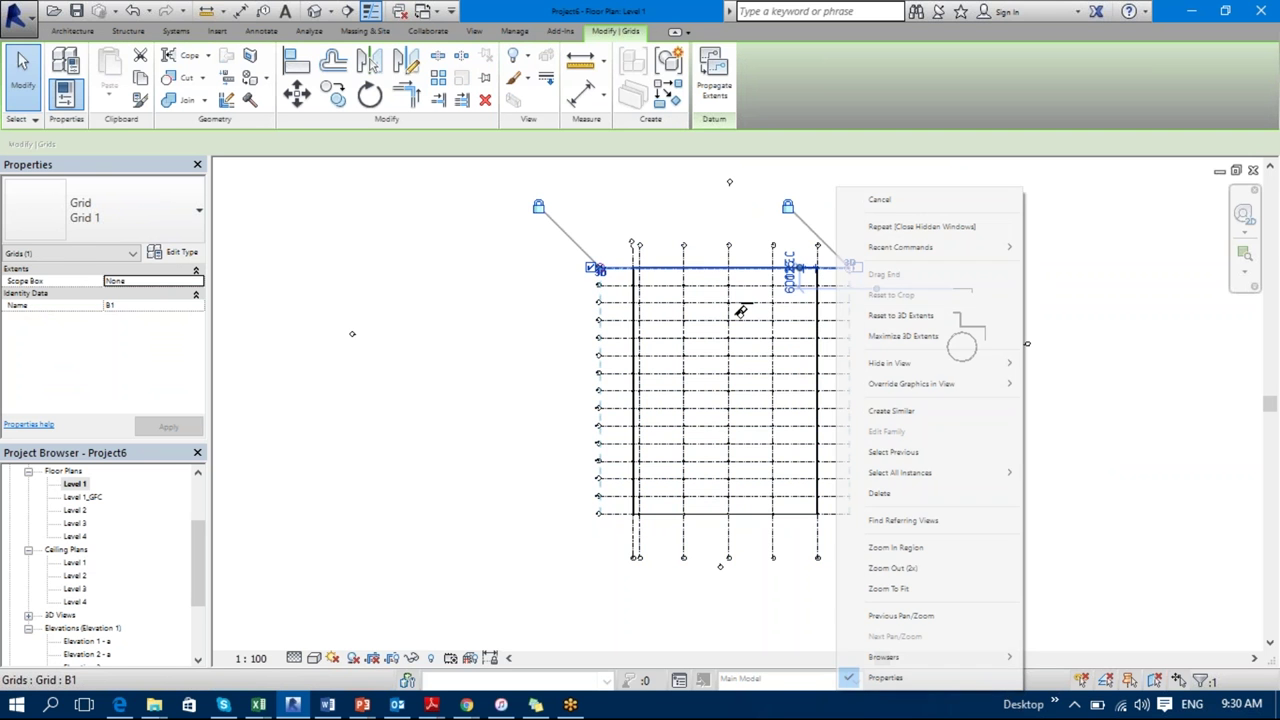
mouse_move(925, 482)
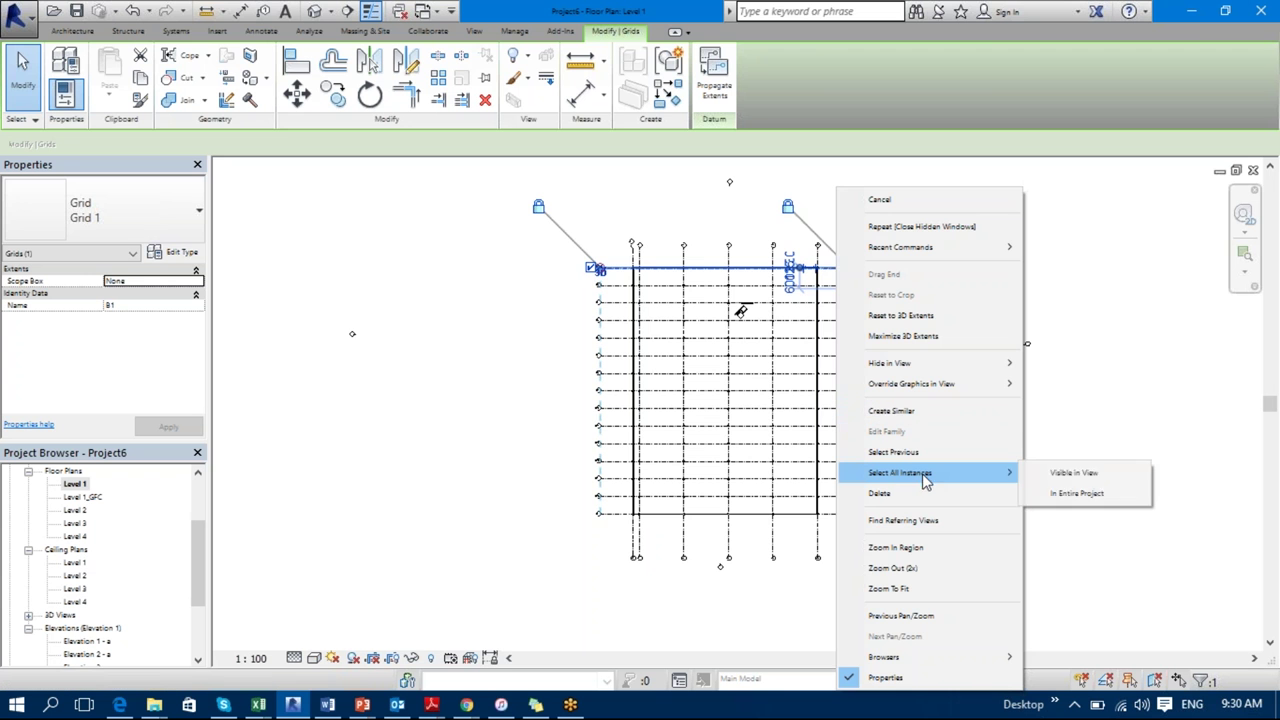
click(1068, 474)
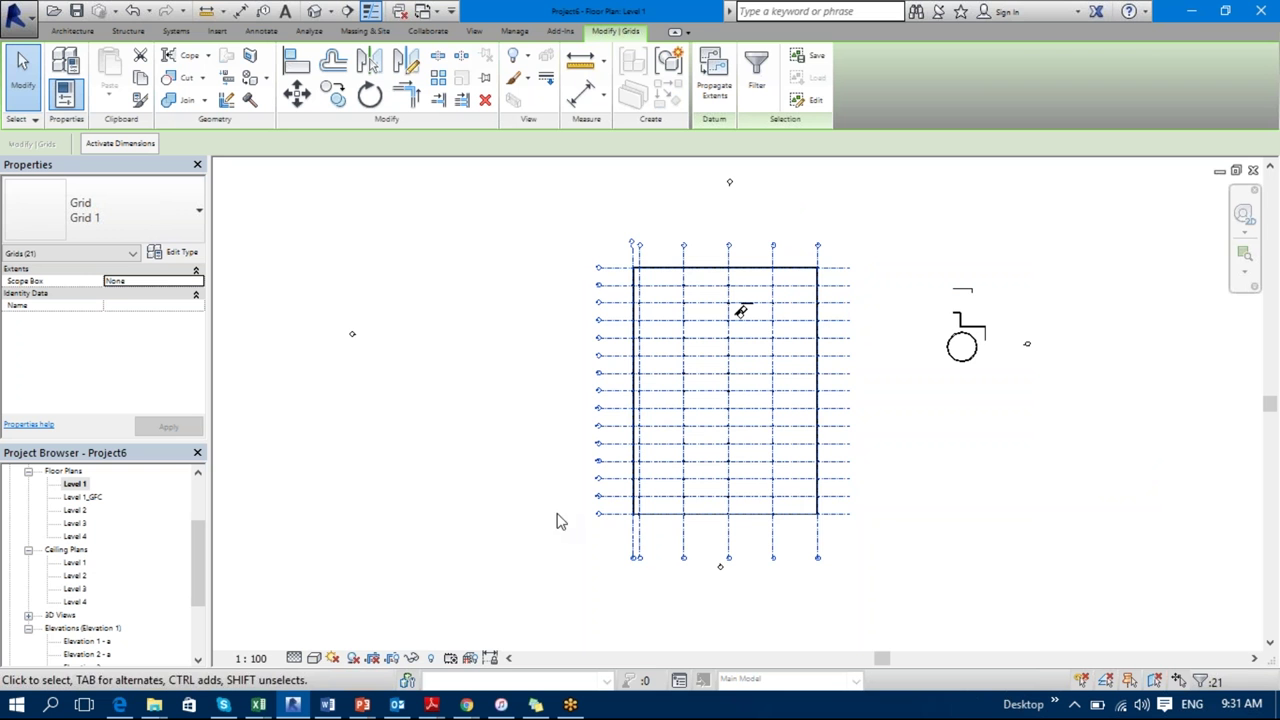
right_click(846, 304)
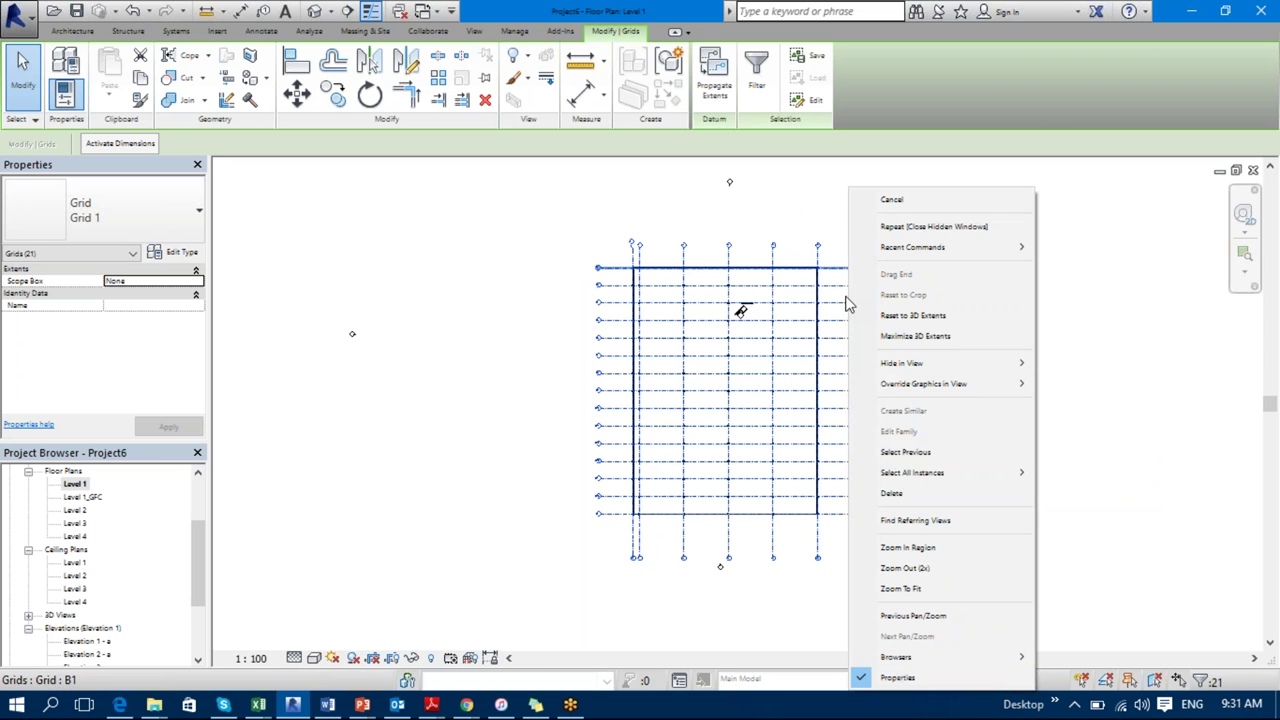
mouse_move(903, 481)
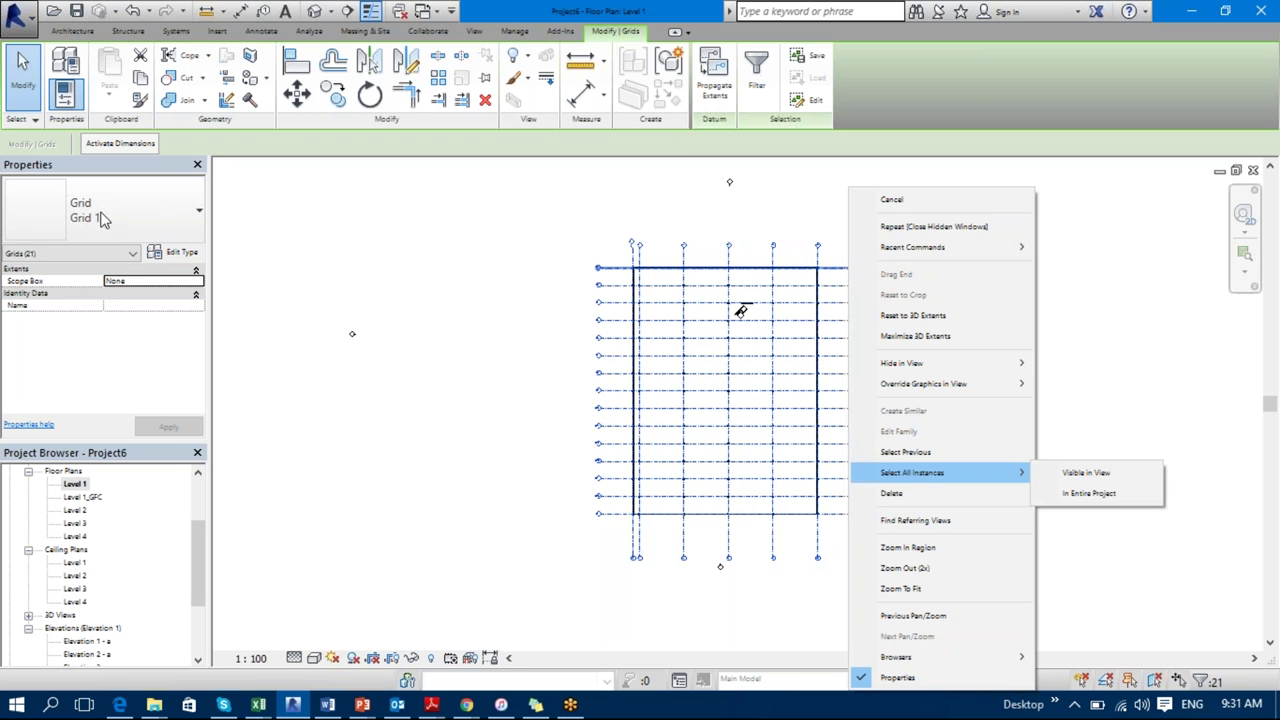
click(1068, 483)
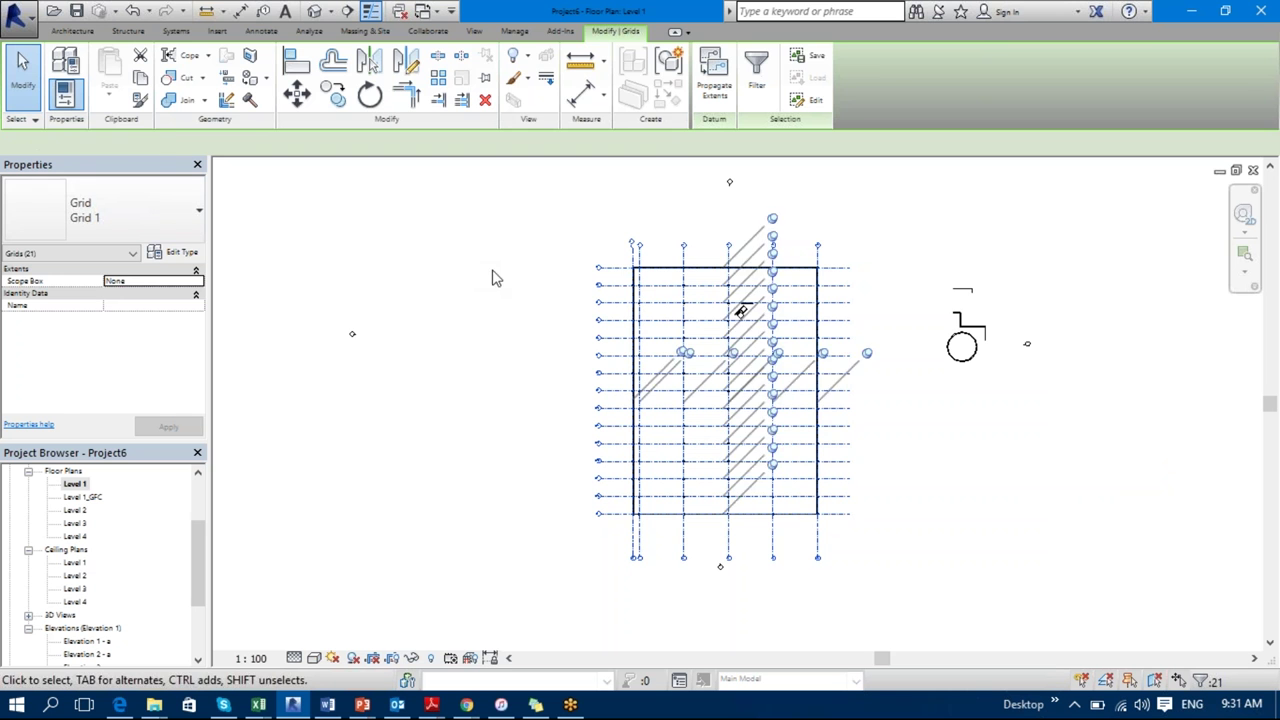
click(515, 330)
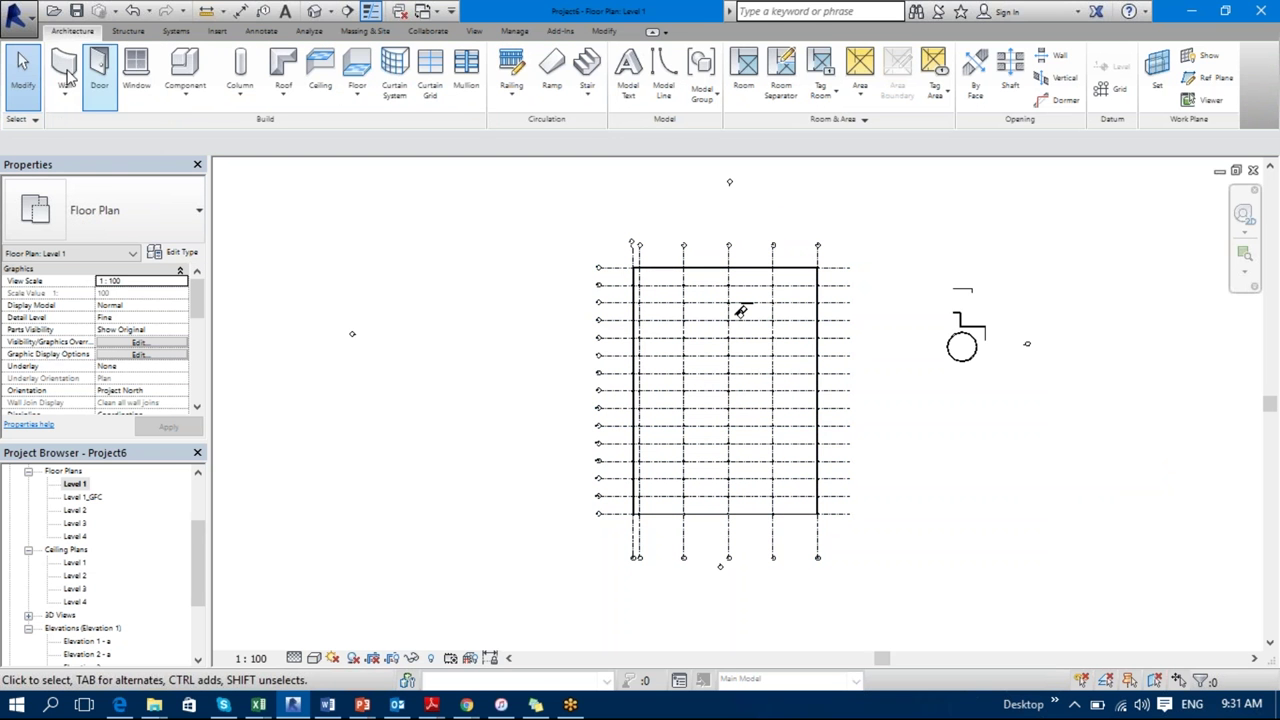
Step: Dismiss the save reminder, clear the plan selection, and switch to the Excel schedule workbook
click(31, 124)
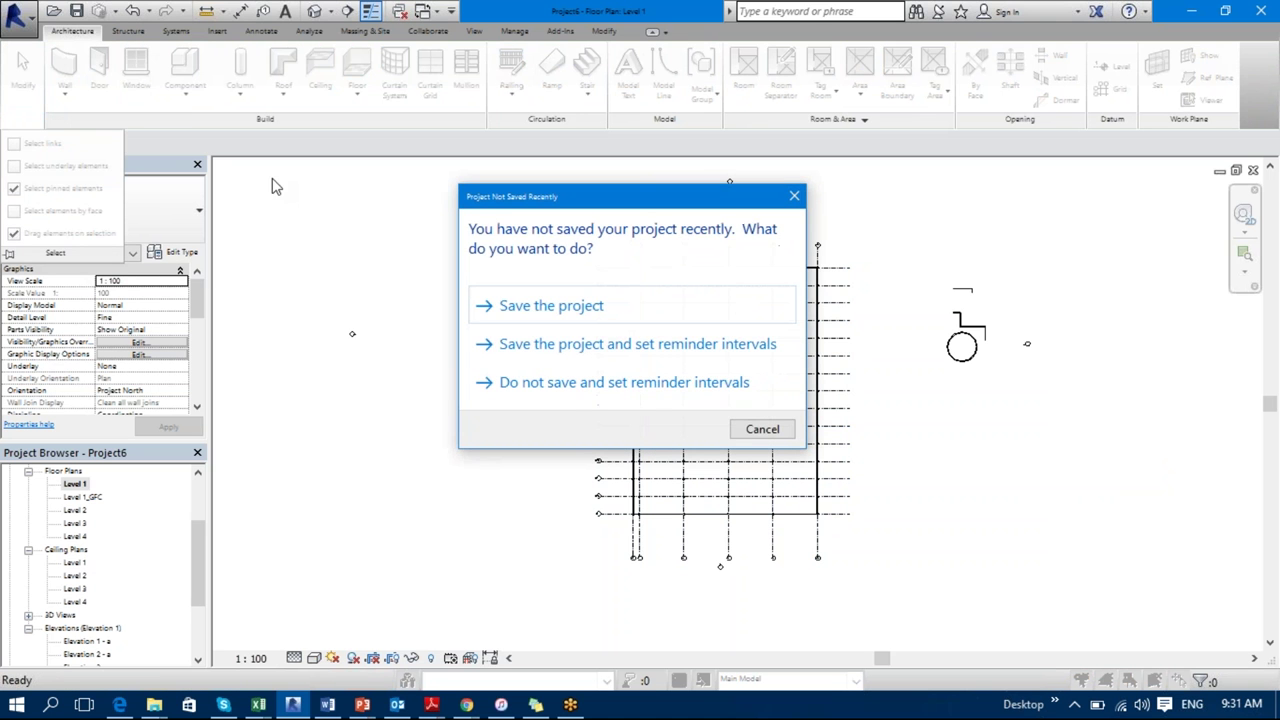
key(Escape)
middle_drag(543, 383, 429, 379)
drag(504, 260, 708, 516)
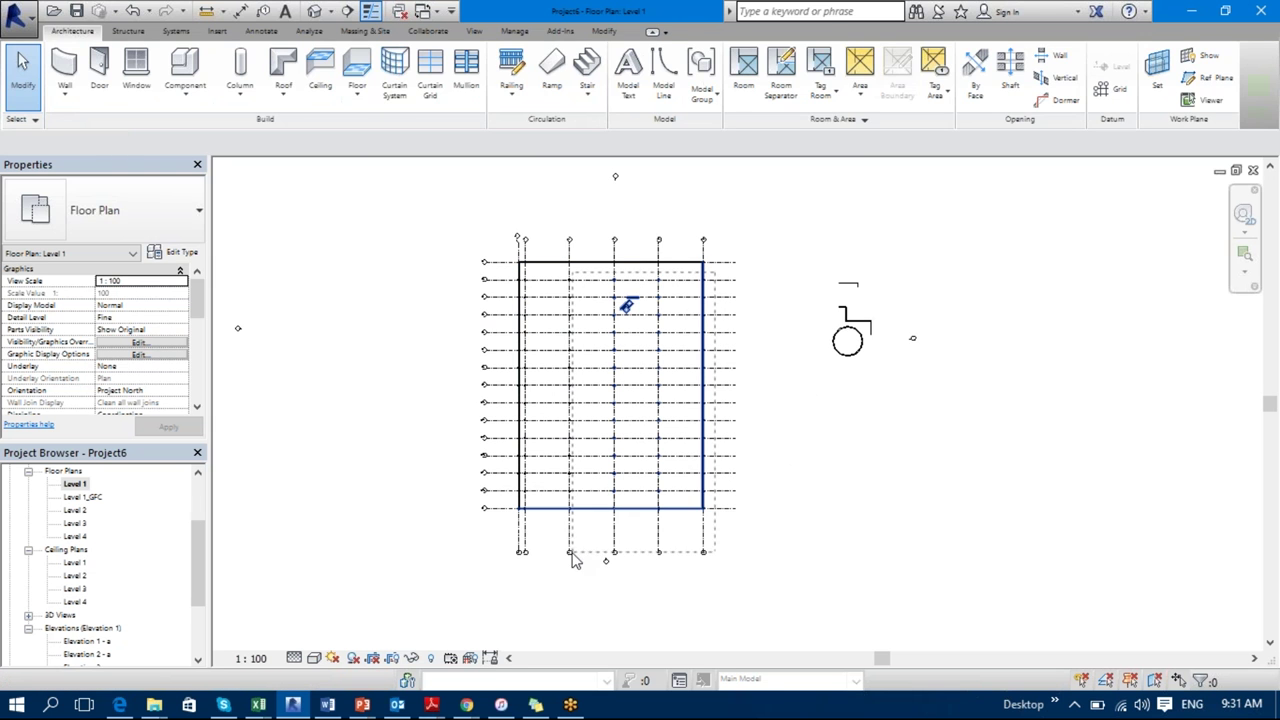
click(806, 574)
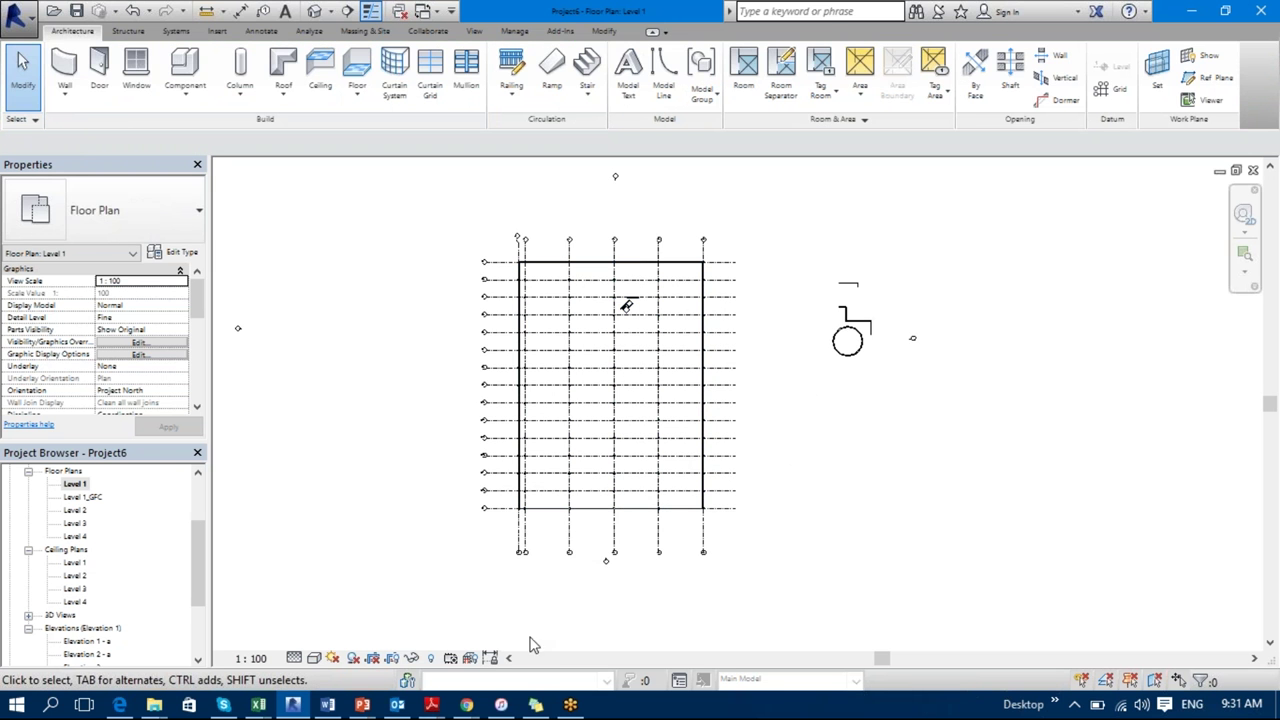
mouse_move(258, 705)
click(320, 610)
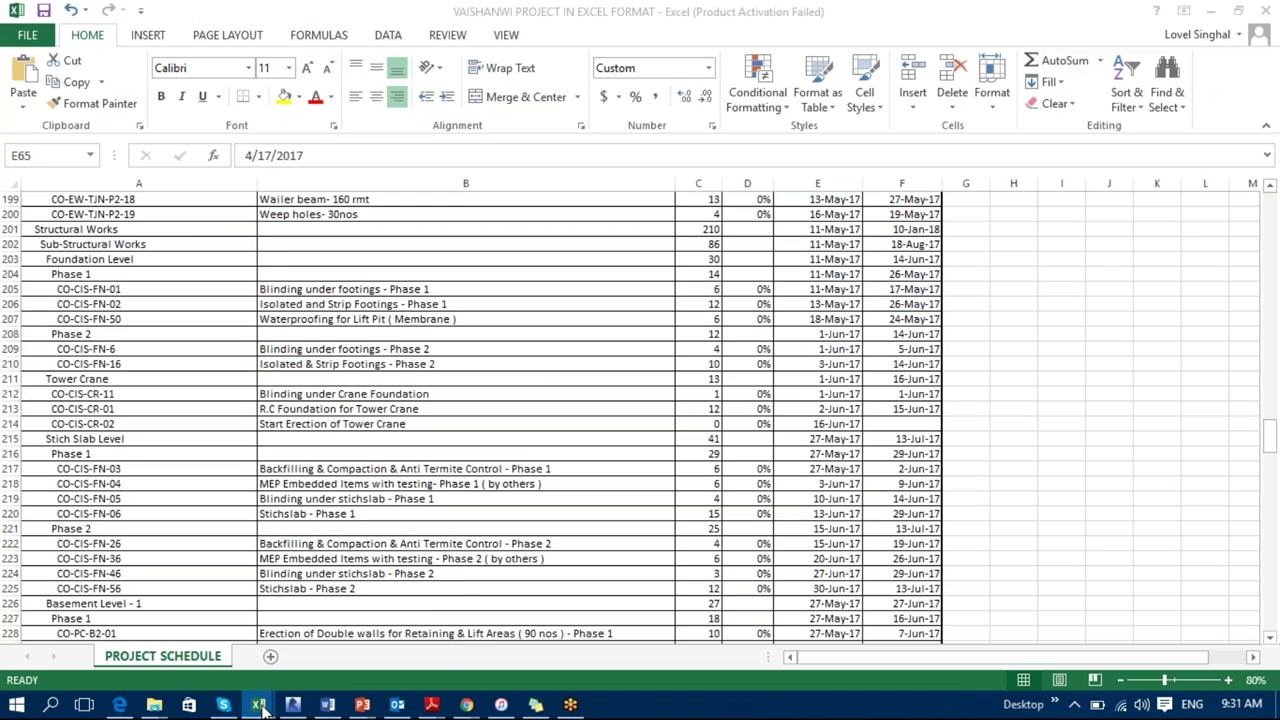
Step: Close the other Excel workbook and minimize Curriculum 2 to reveal the Revit plan
mouse_move(258, 705)
click(238, 665)
click(581, 381)
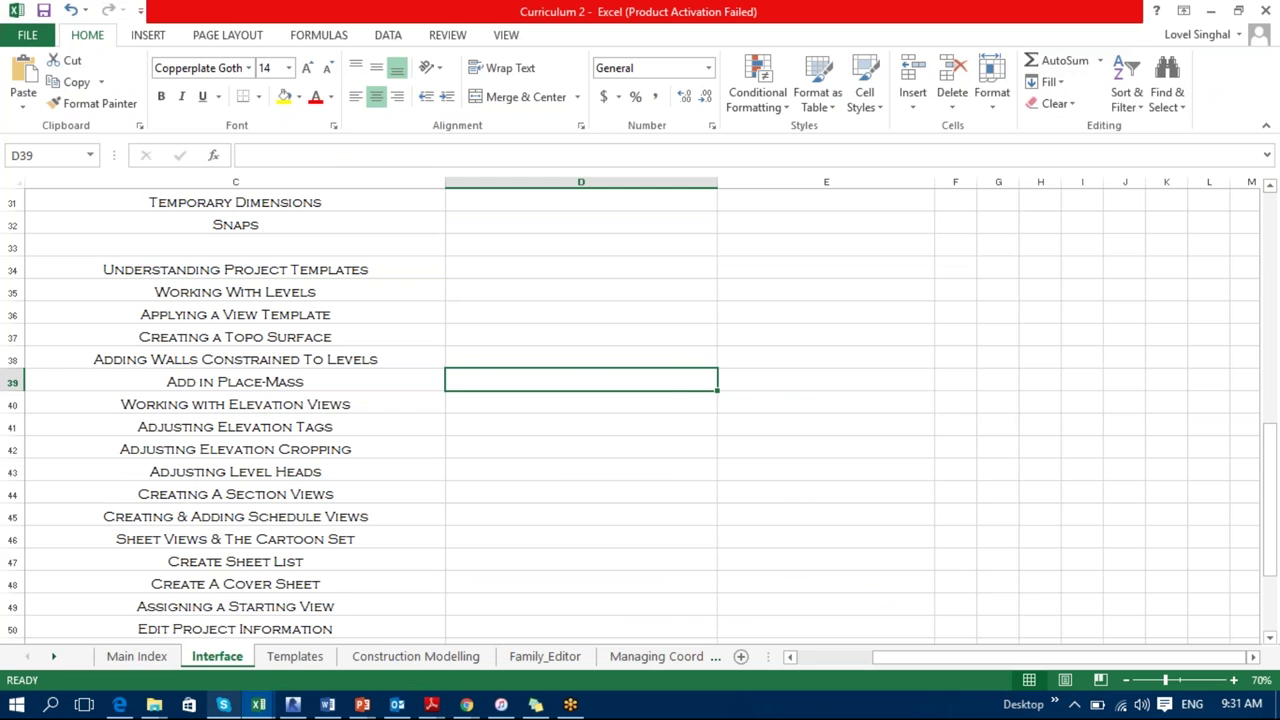
mouse_move(258, 705)
click(444, 566)
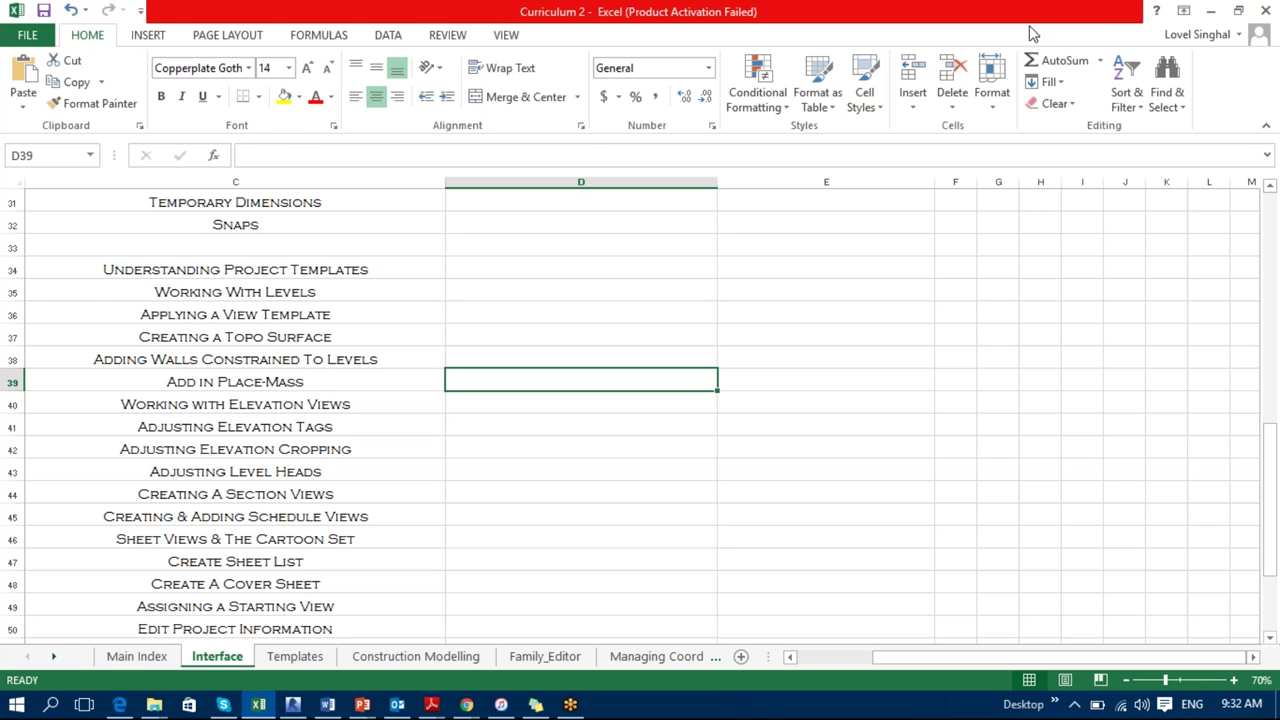
click(1211, 12)
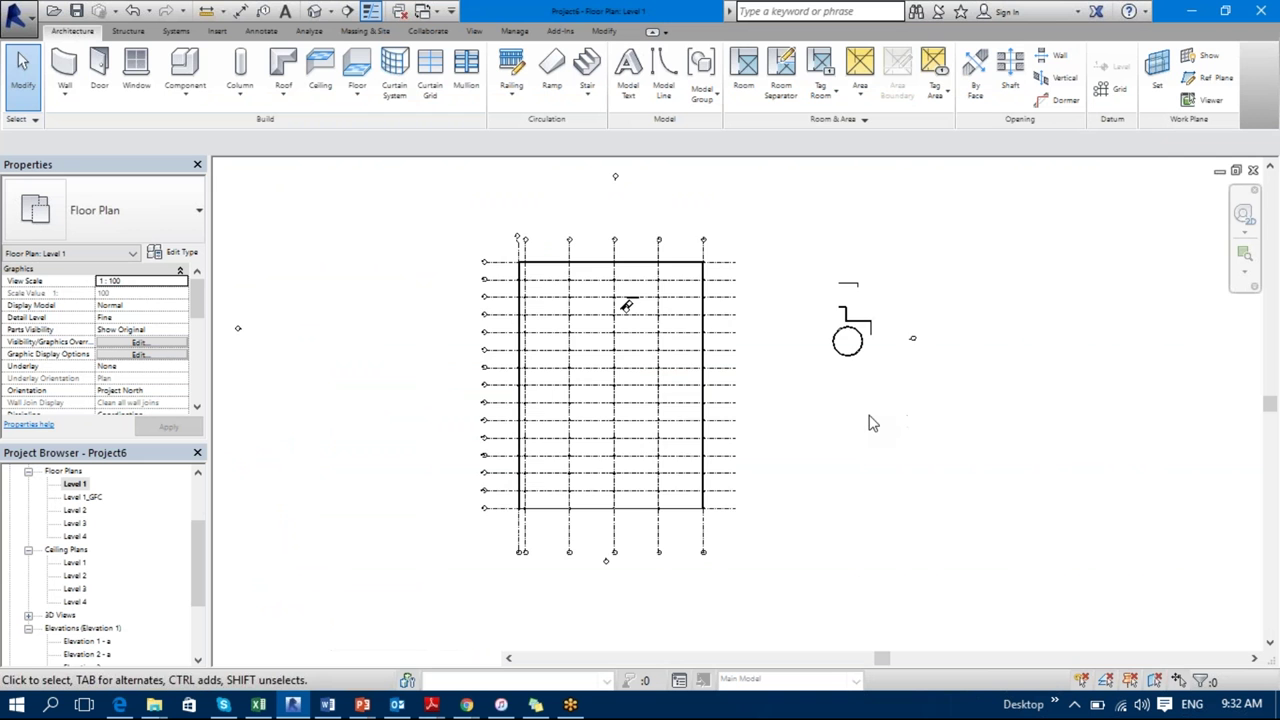
Step: Zoom the Level 1 plan and open Object Styles from the Manage tab
scroll(690, 445, up, 2)
scroll(763, 443, down, 2)
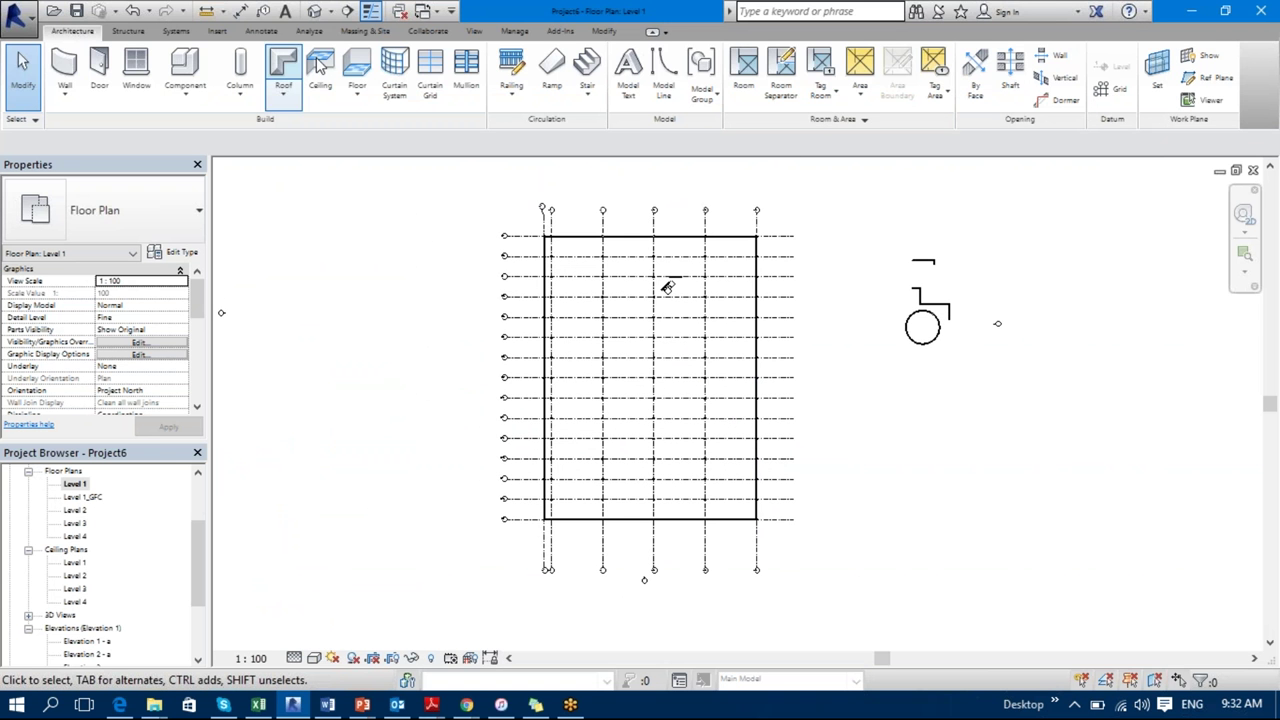
click(524, 34)
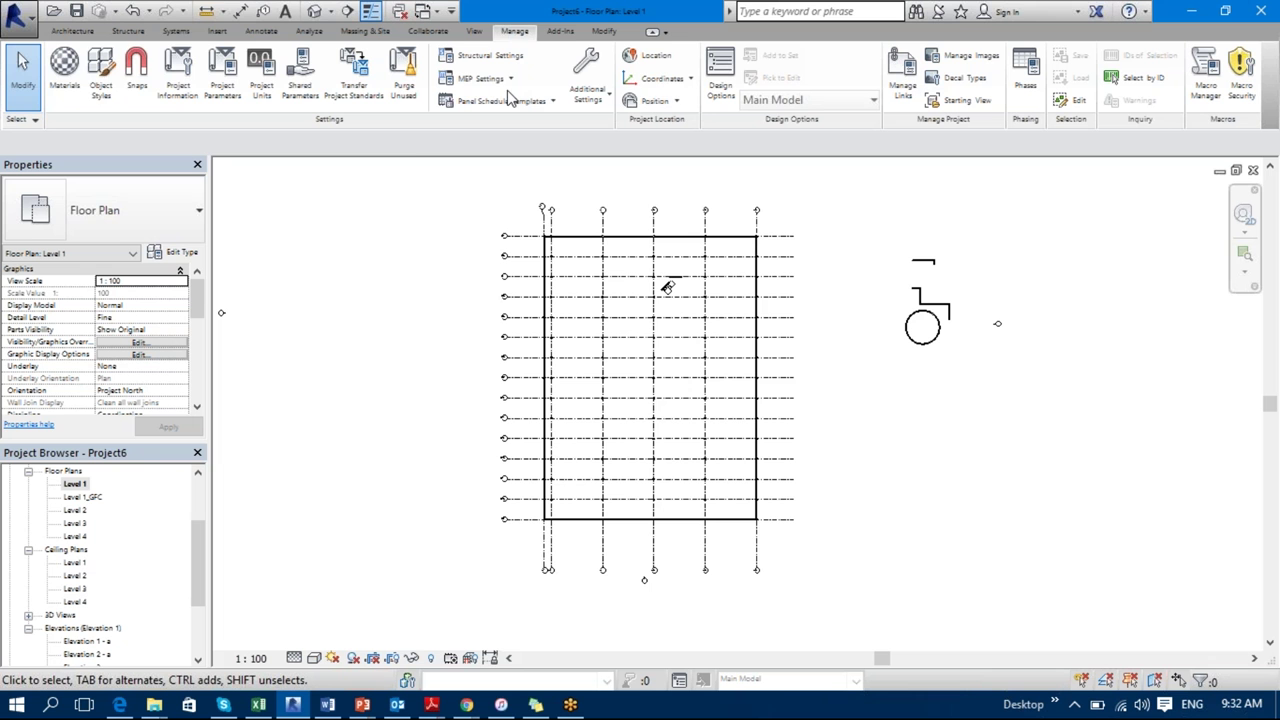
click(102, 70)
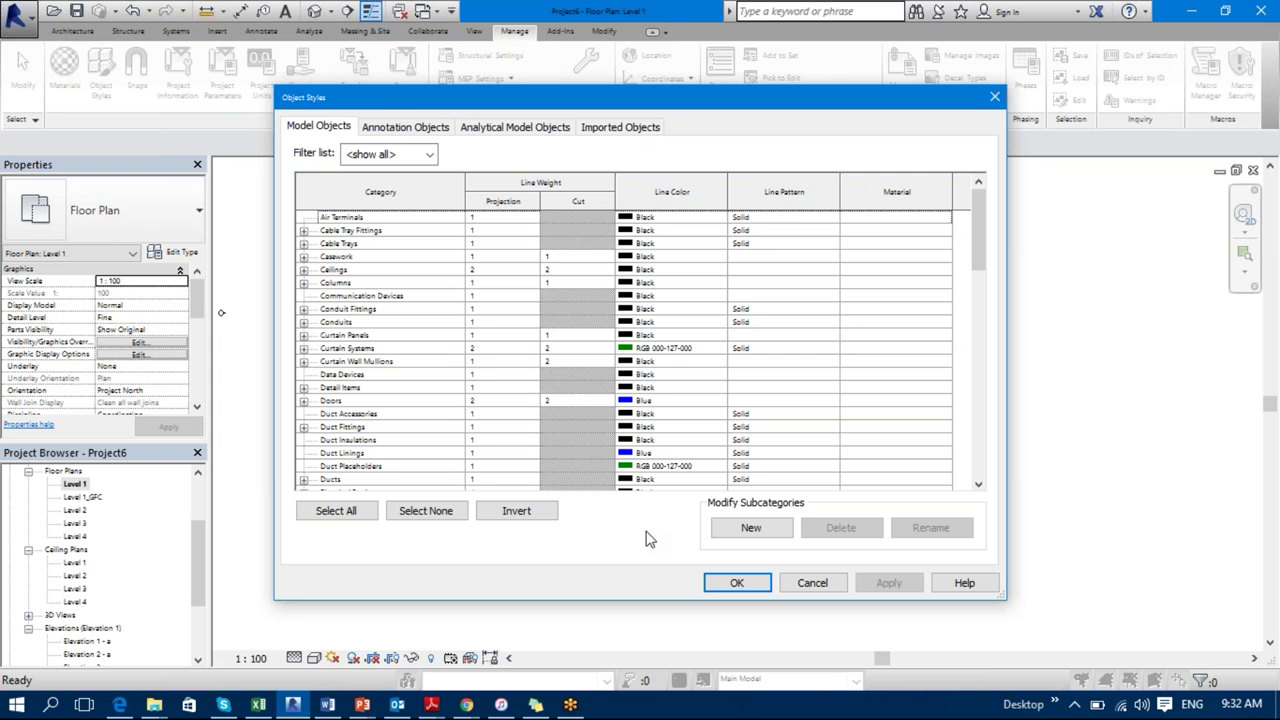
mouse_move(366, 706)
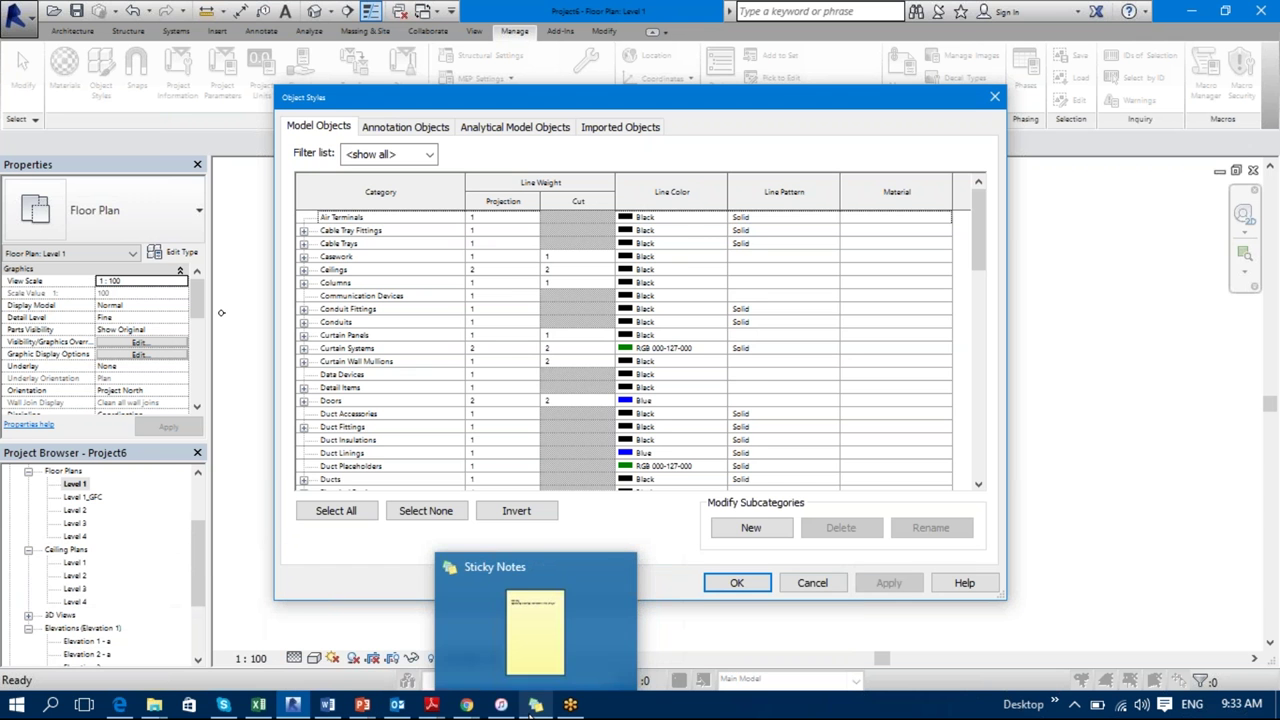
Step: Open a message in Outlook's Sent Items, scroll the message list, and start a folder search
click(395, 706)
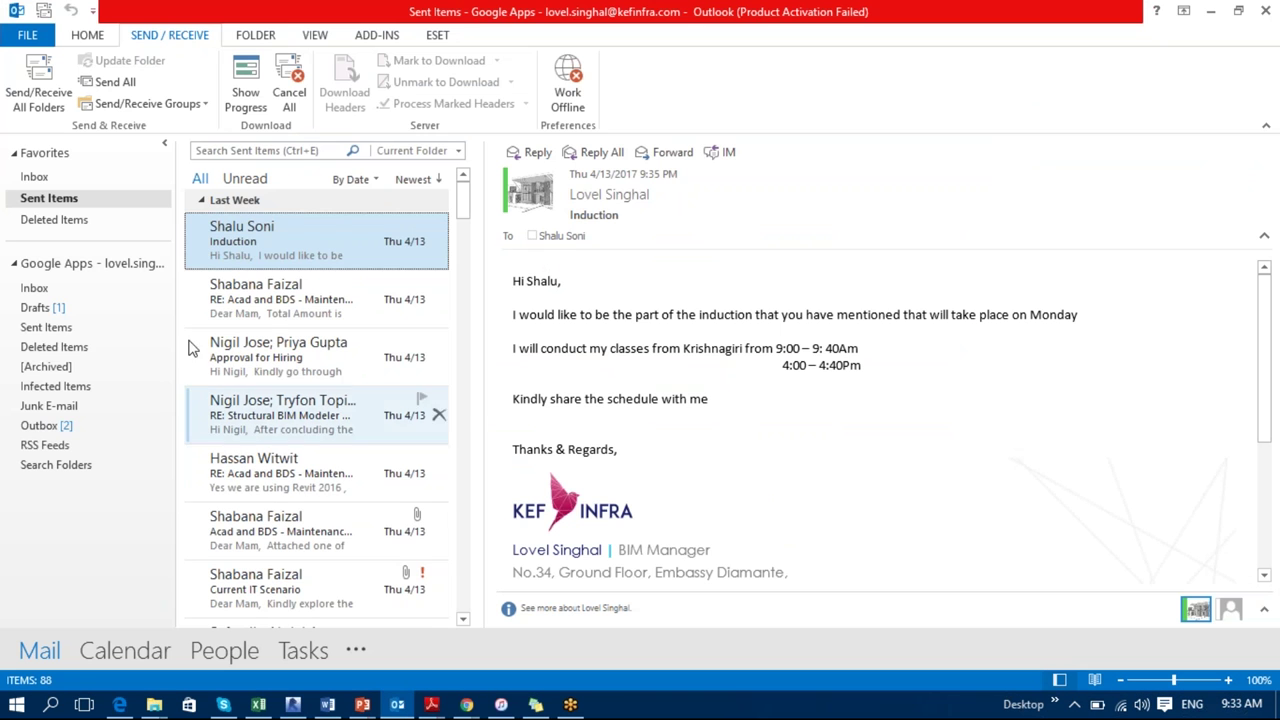
click(295, 461)
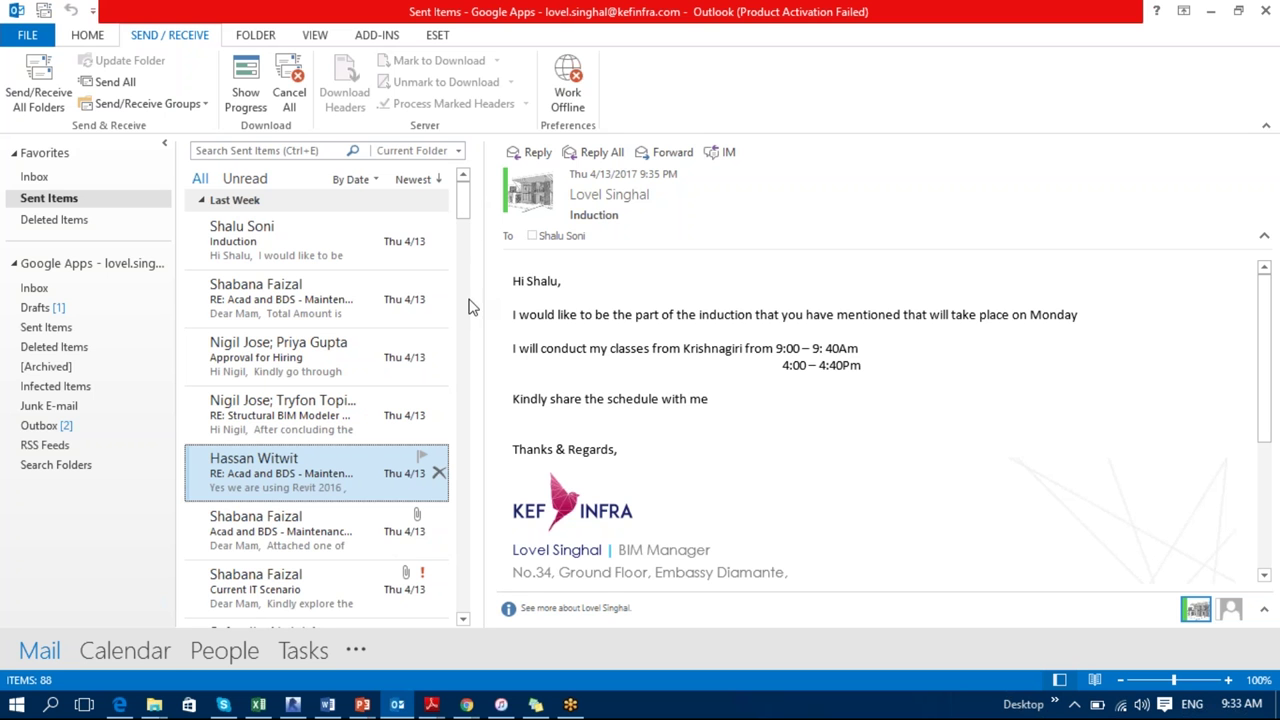
scroll(408, 377, down, 3)
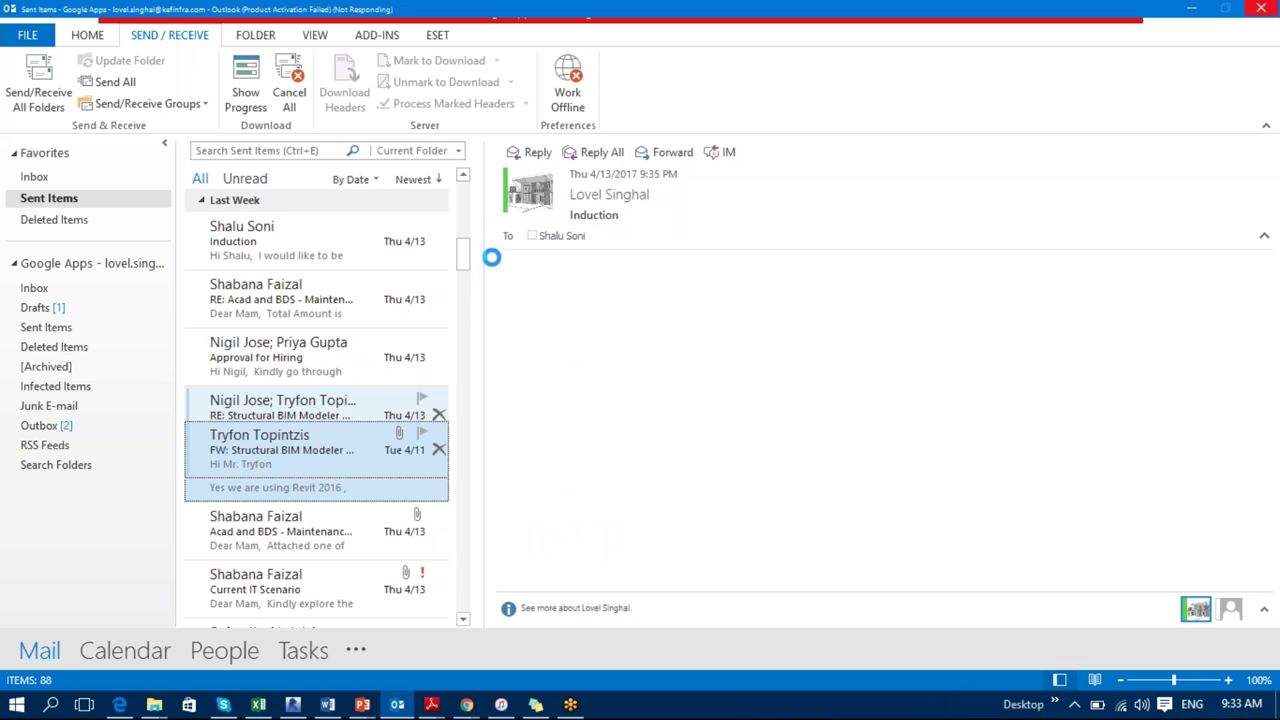
scroll(360, 375, down, 1)
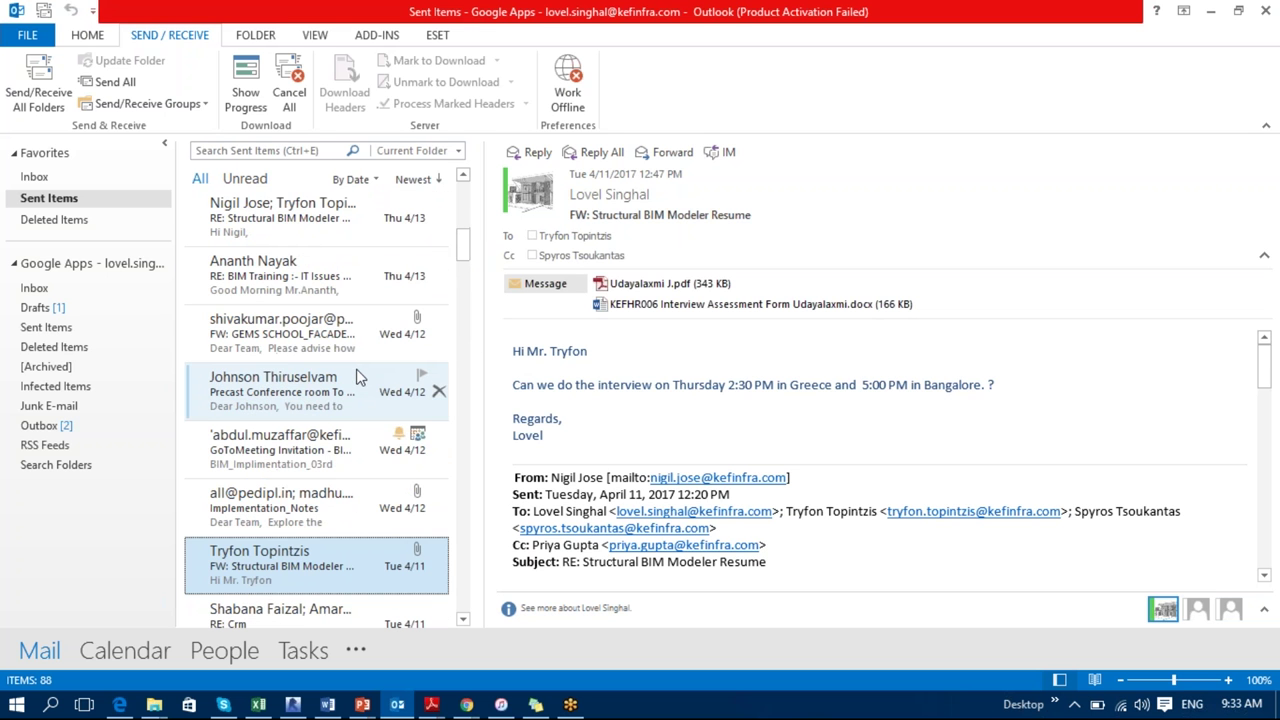
scroll(360, 376, down, 1)
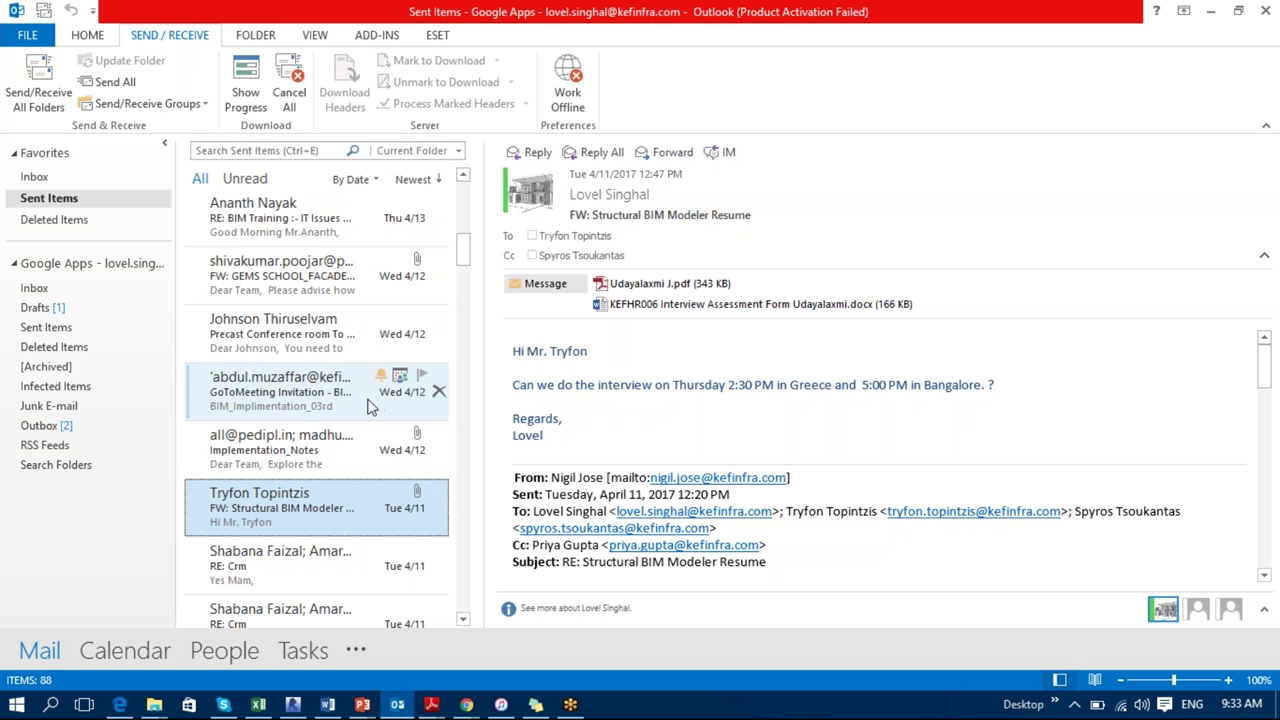
scroll(380, 527, down, 2)
scroll(380, 527, down, 3)
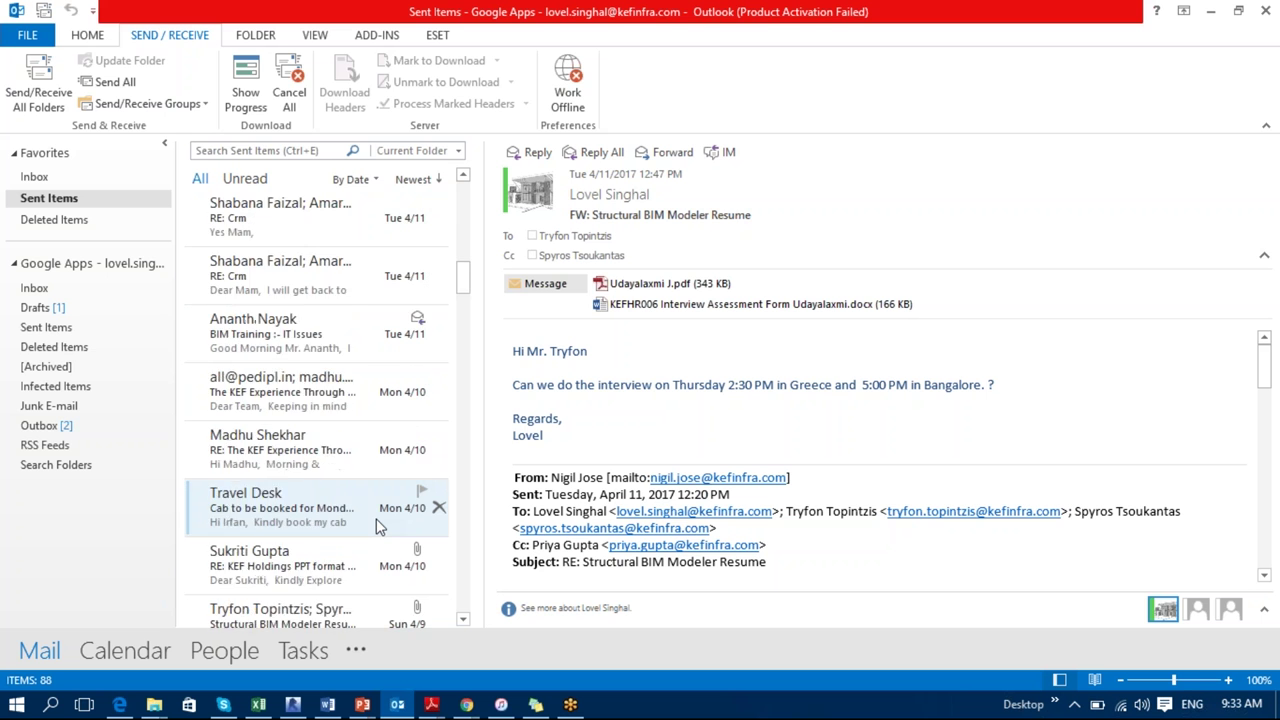
click(308, 151)
Step: Search Sent Items for 'bim notes' and open the Implementation_Notes email
text(bim)
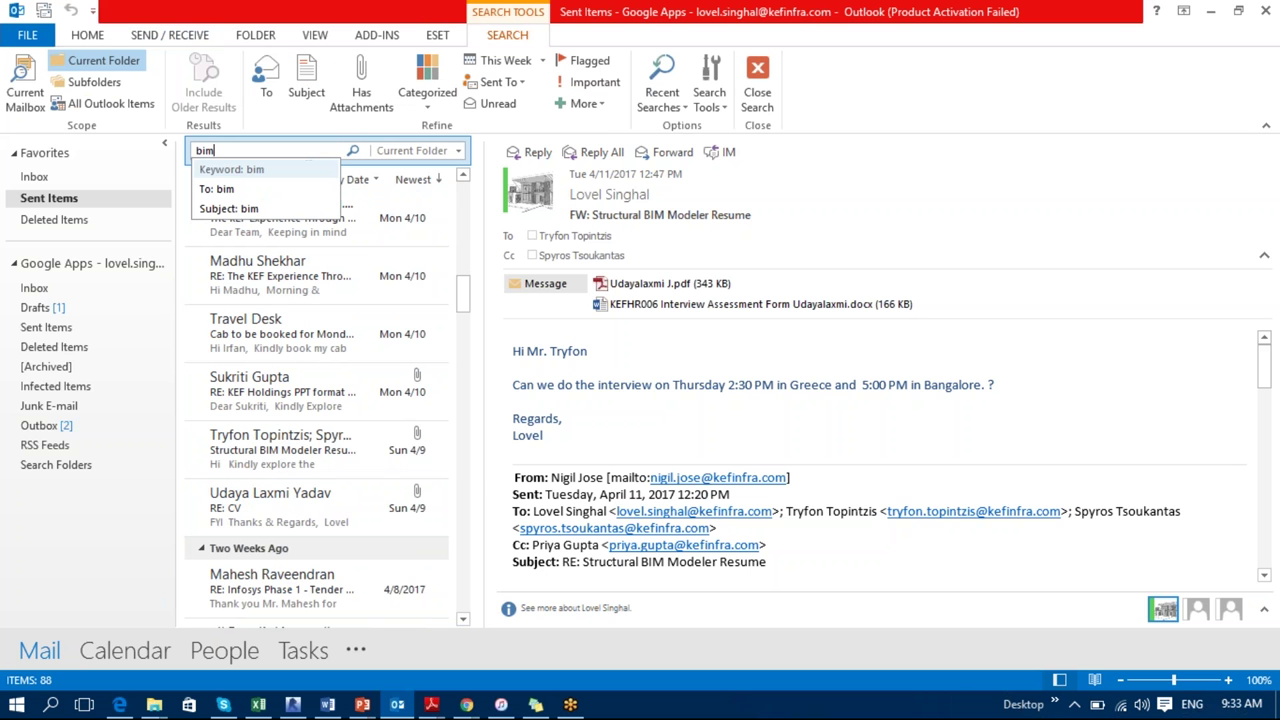
text( notes)
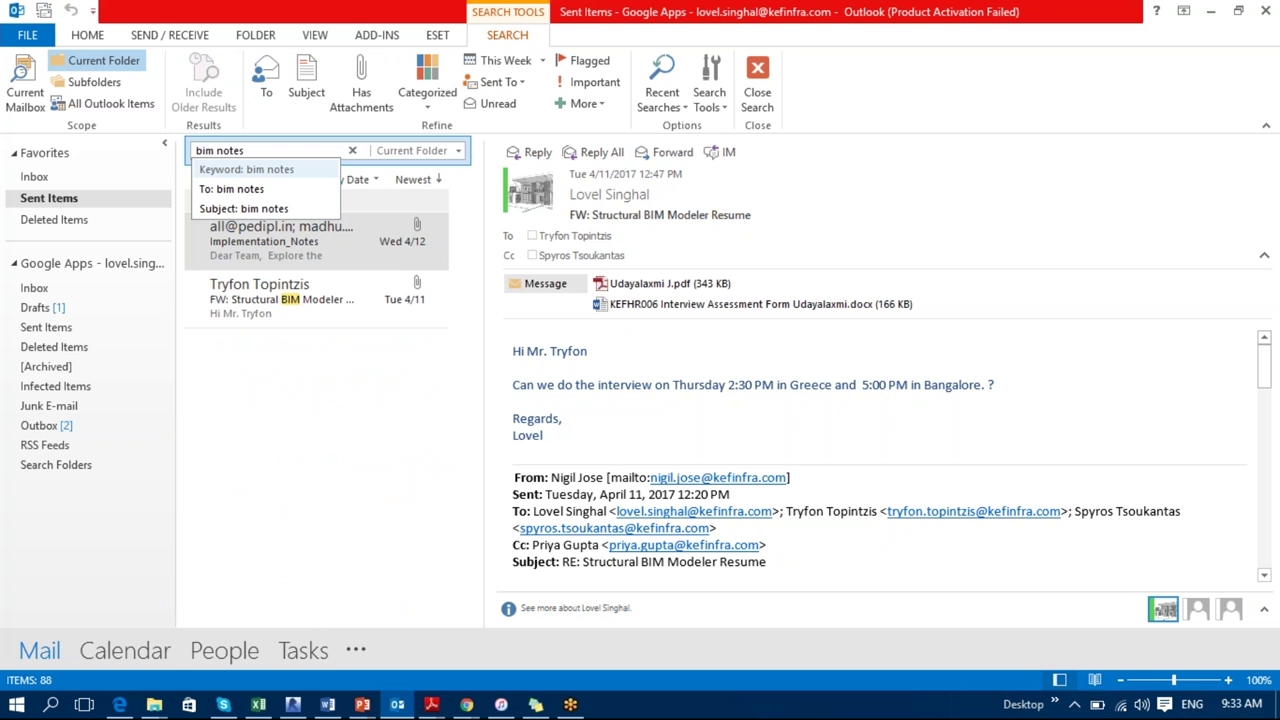
click(298, 241)
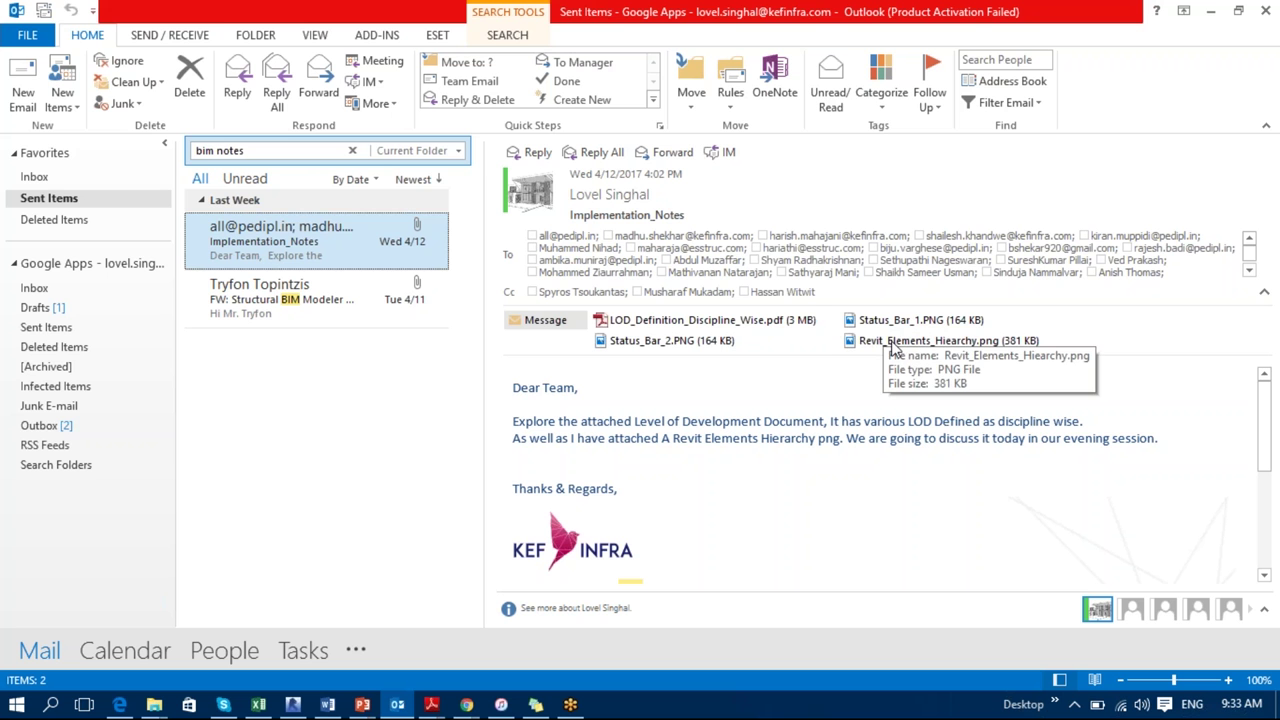
Step: Open the Revit_Elements_Hierarchy.png attachment in Windows Photos to view the element-type diagram
double_click(893, 345)
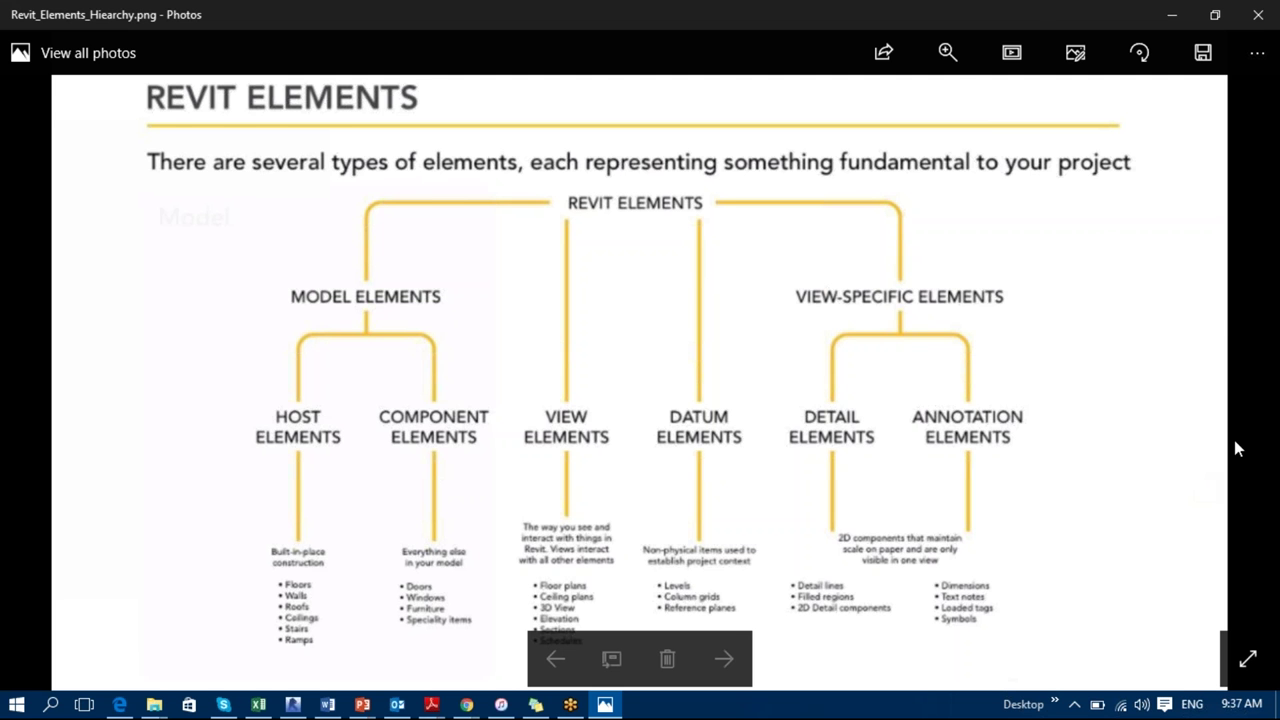
Step: Minimize the Photos viewer and Outlook to get back to Revit
click(1172, 14)
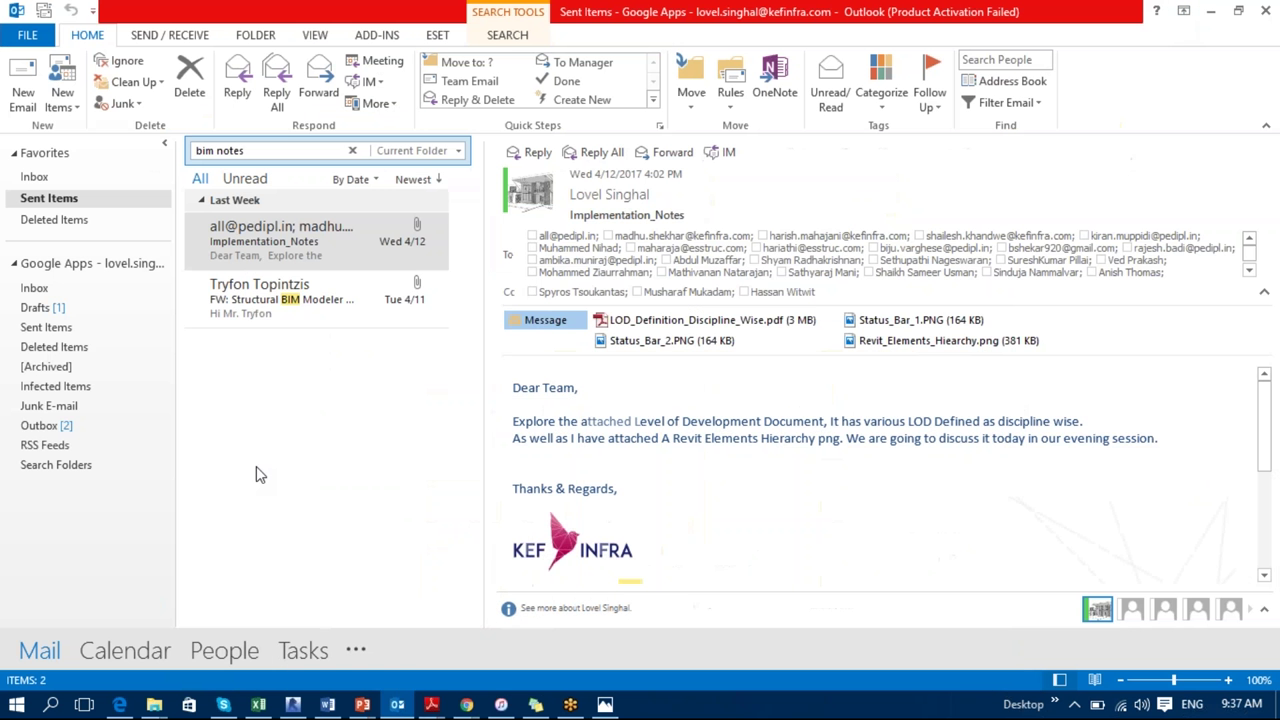
click(1212, 16)
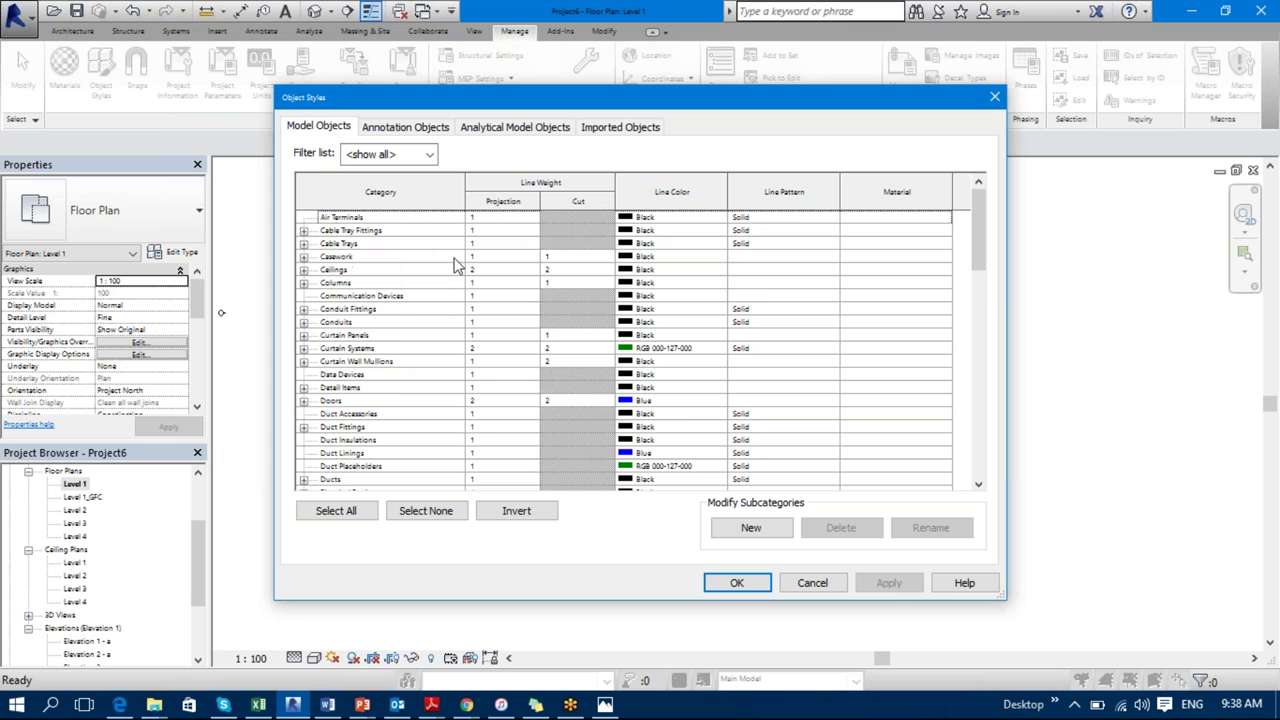
Step: Change the Walls line colour in Object Styles to dark red, RGB 191-000-000
drag(979, 232, 977, 484)
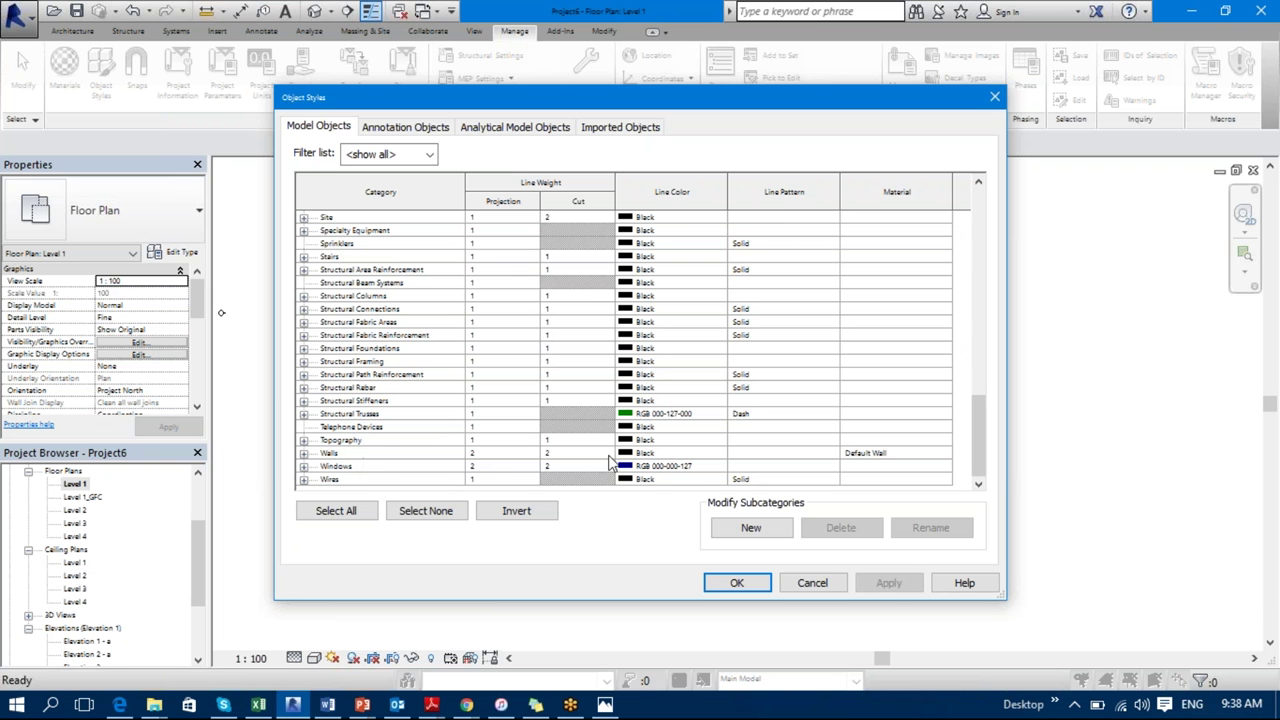
click(646, 454)
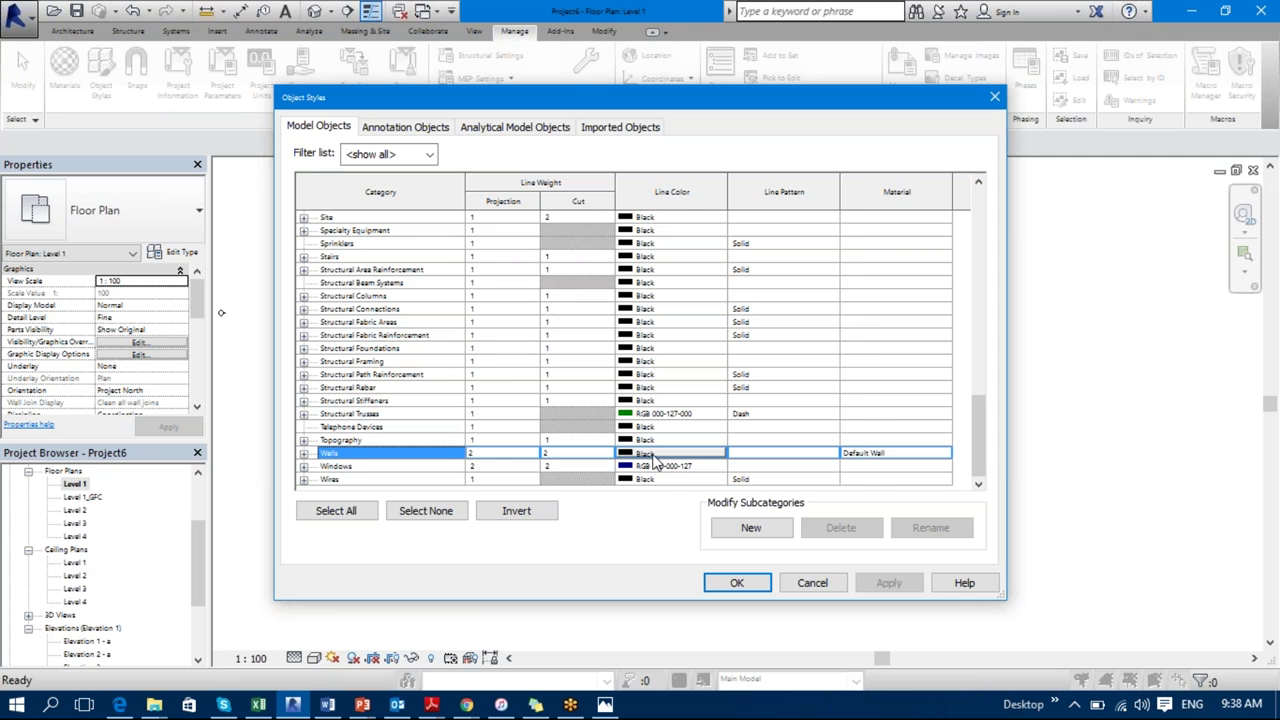
click(646, 455)
click(517, 365)
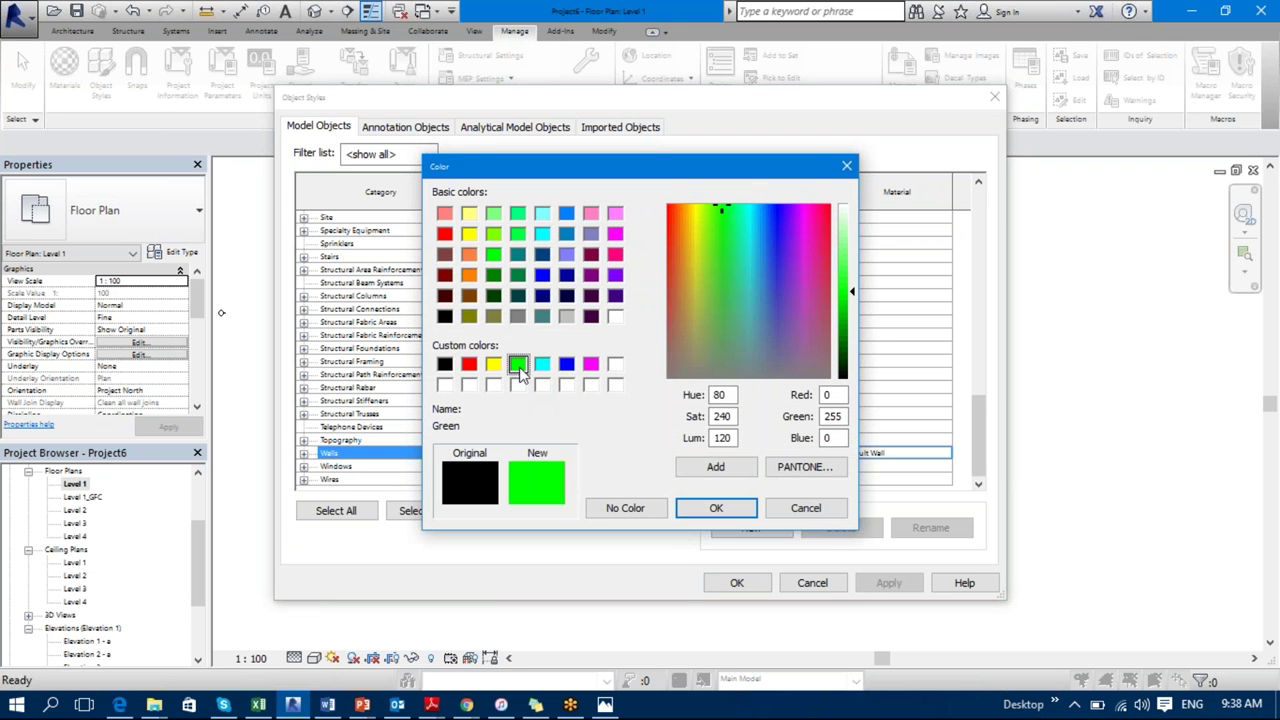
click(469, 365)
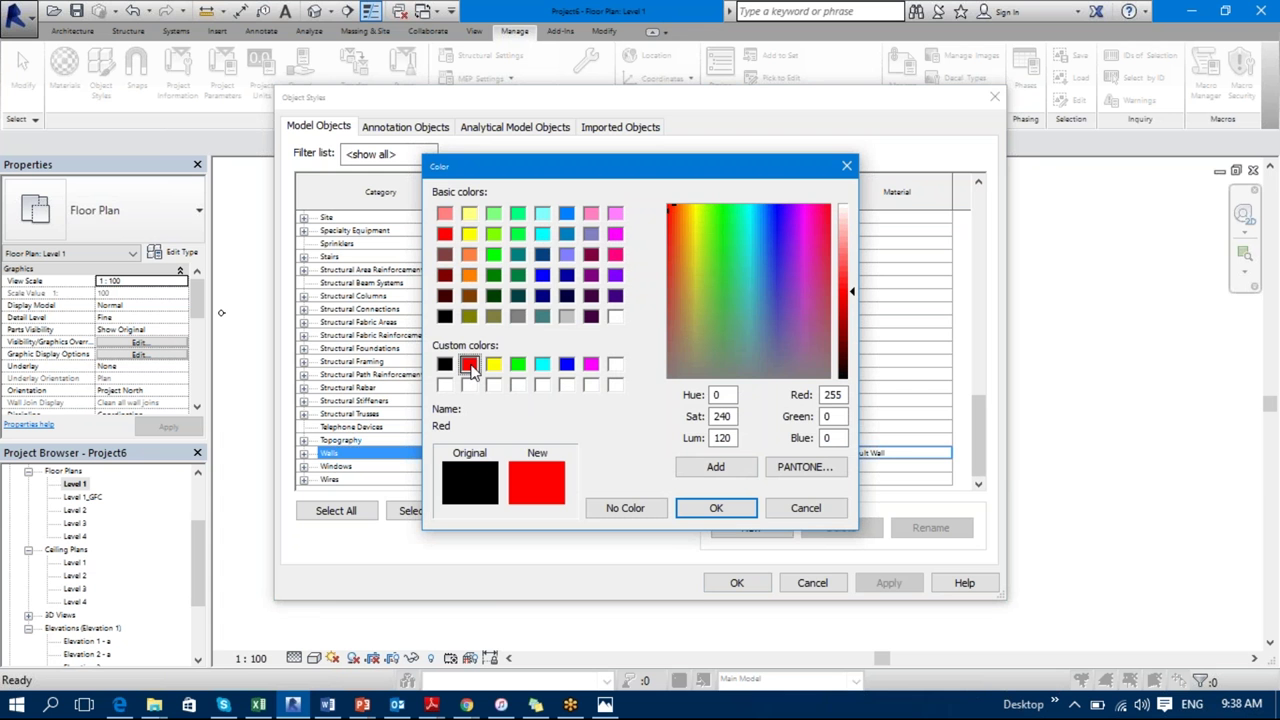
click(843, 314)
click(741, 508)
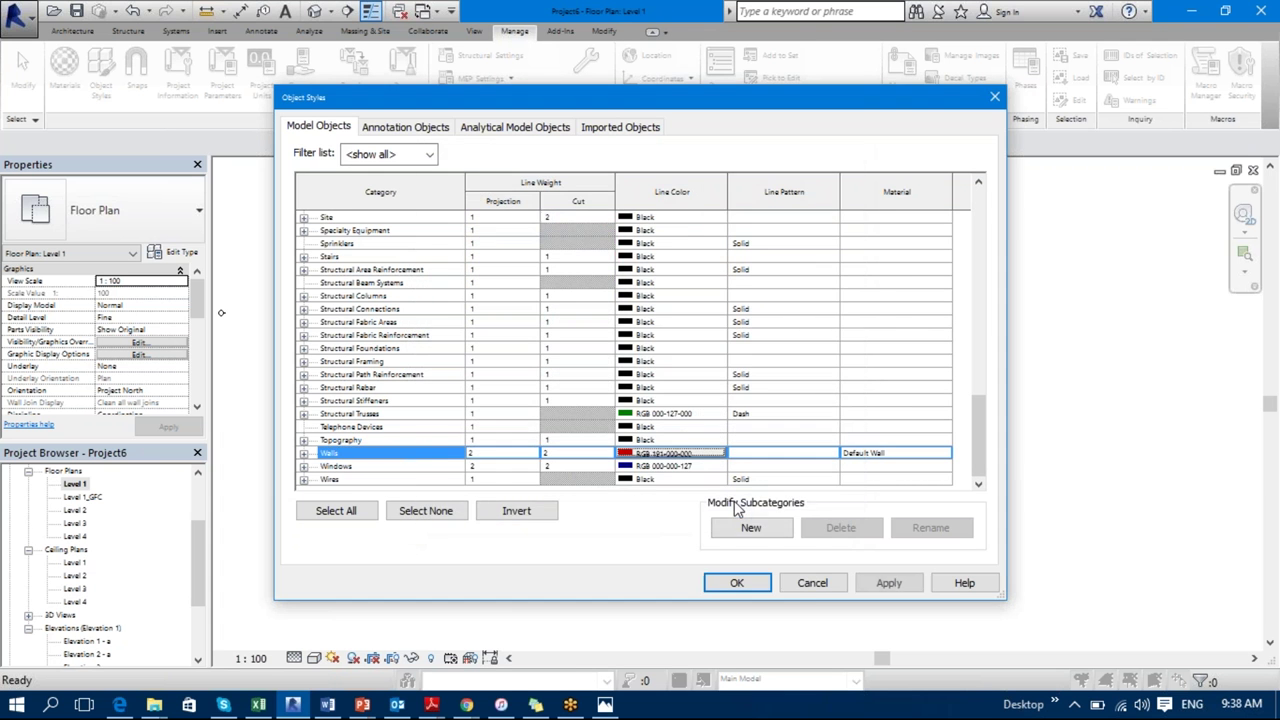
click(737, 583)
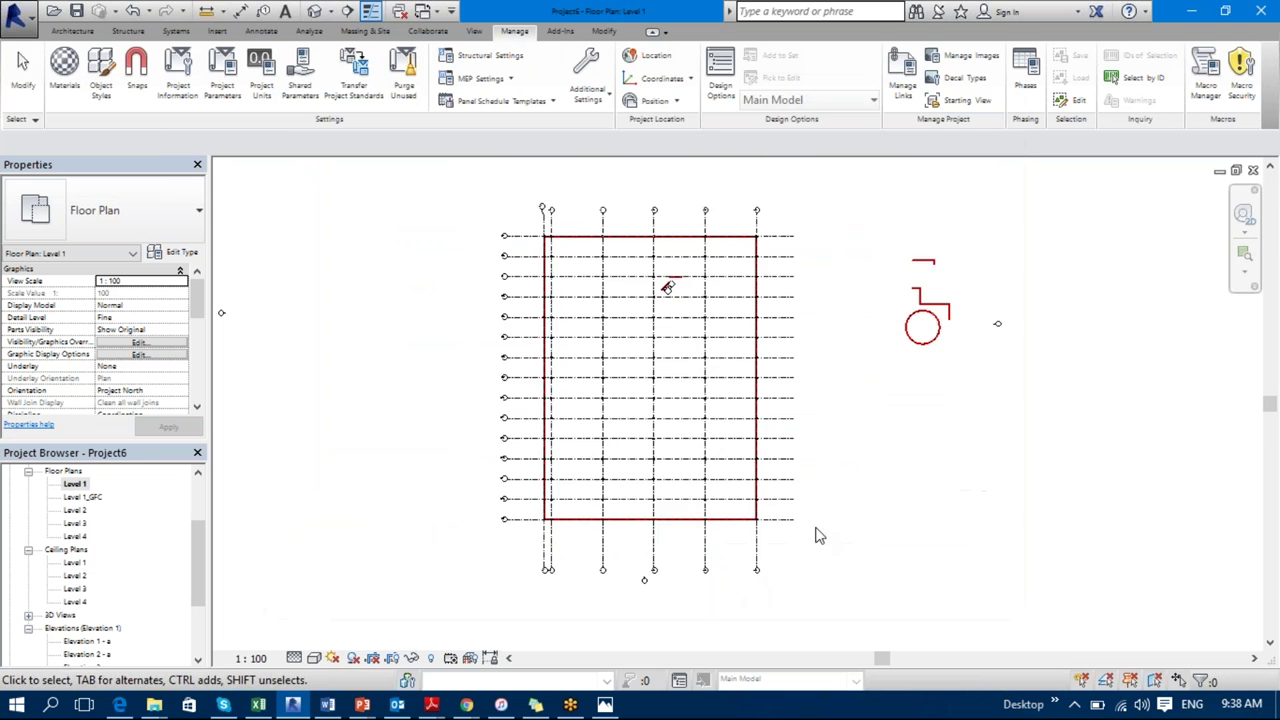
scroll(655, 508, up, 3)
scroll(518, 538, up, 4)
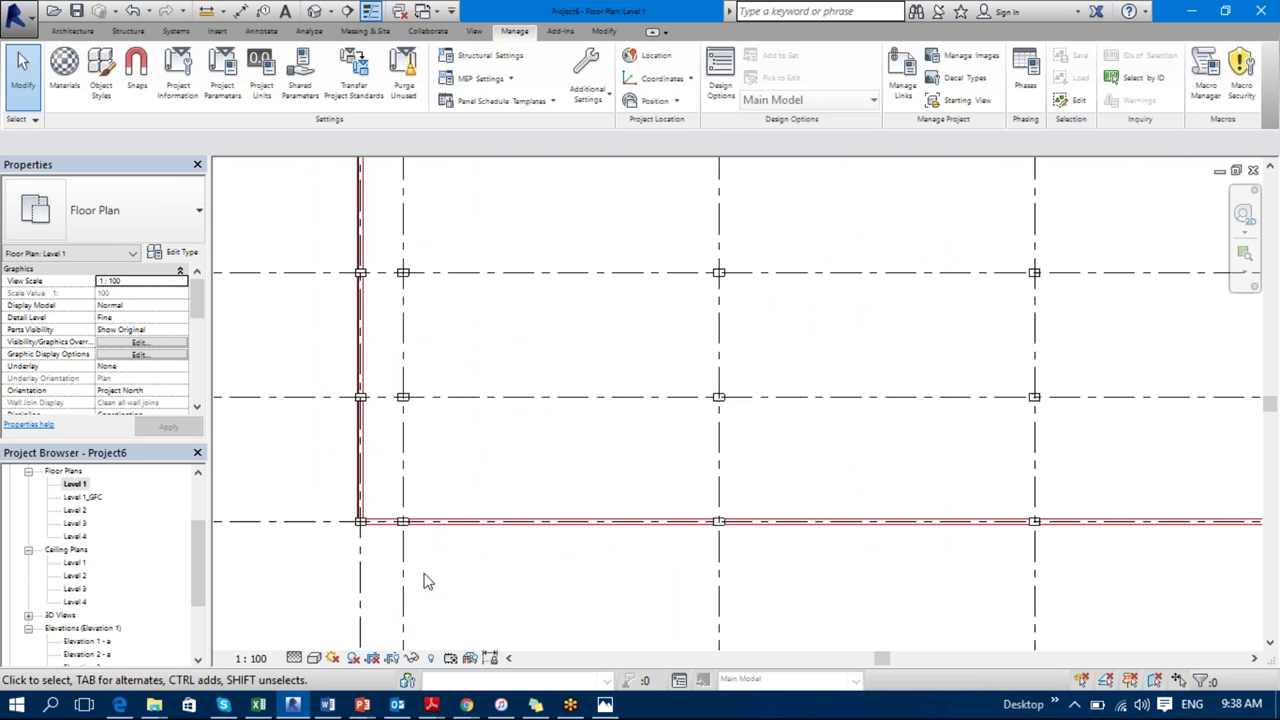
scroll(455, 578, up, 2)
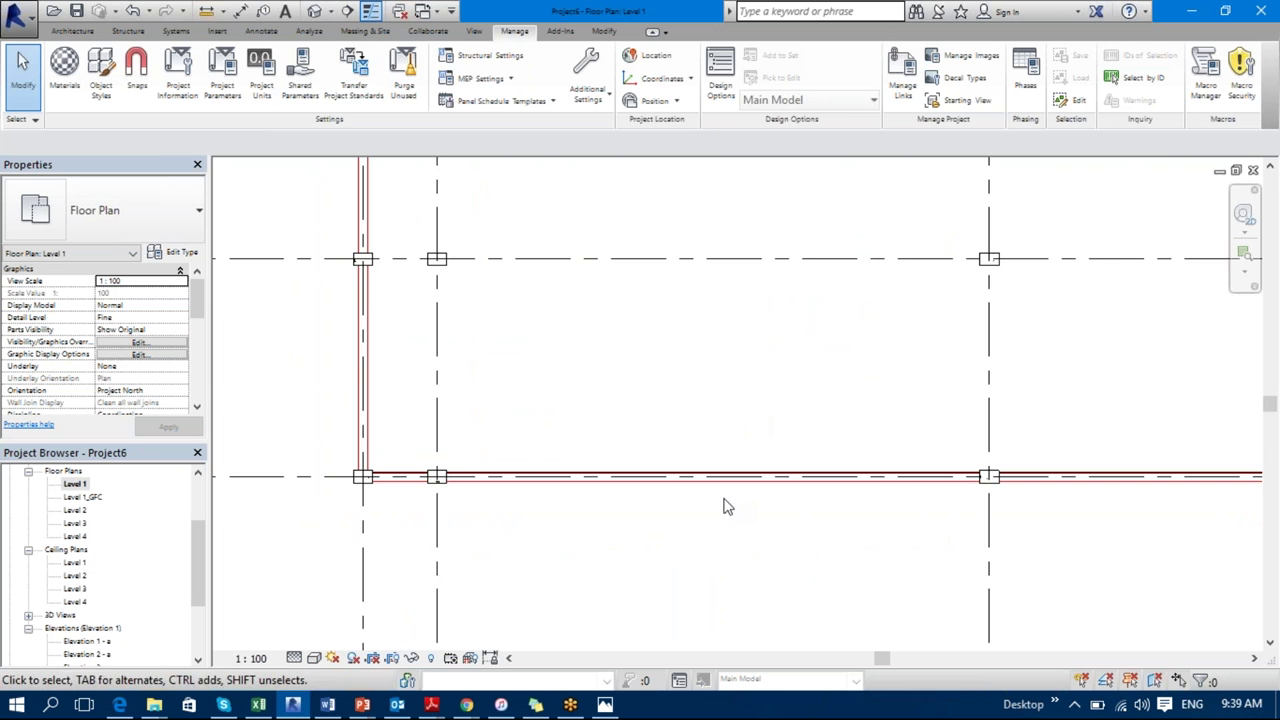
Step: Switch to the Elevation 2 - a view from the Project Browser's Elevations list
double_click(86, 655)
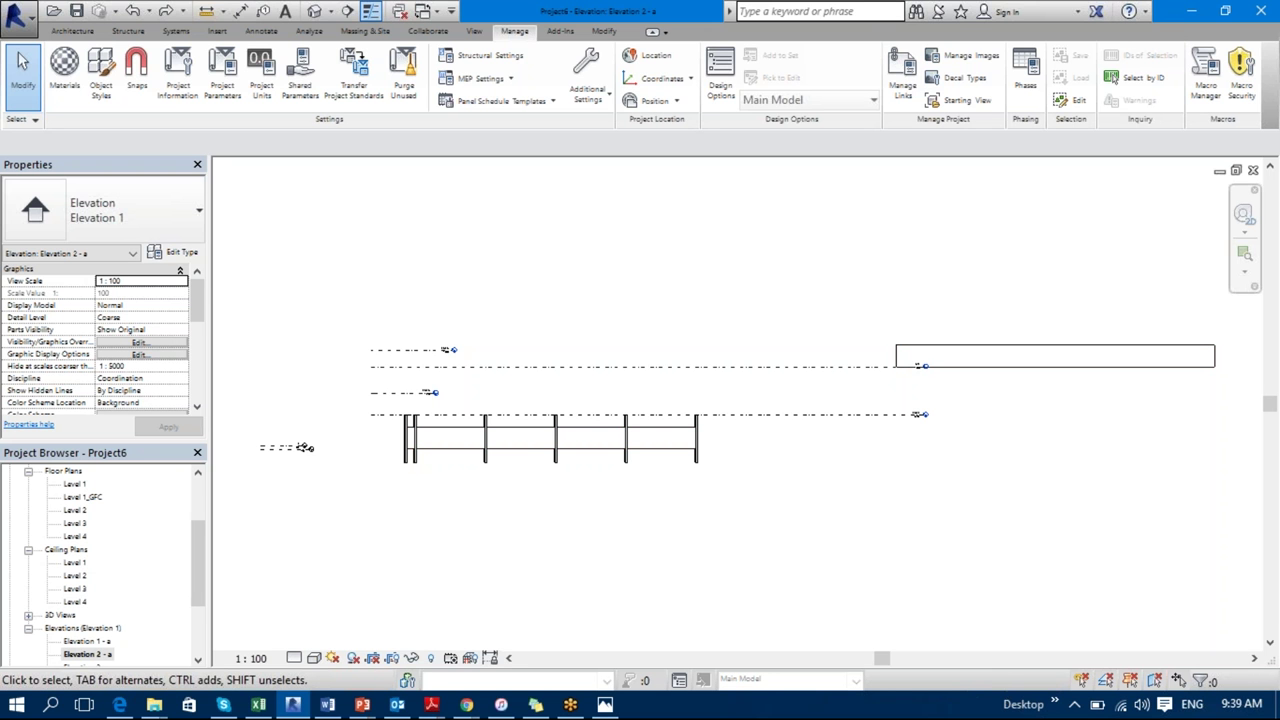
Step: Open Visibility/Graphic Overrides with VG and select the Walls row in Model Categories
key(v)
key(g)
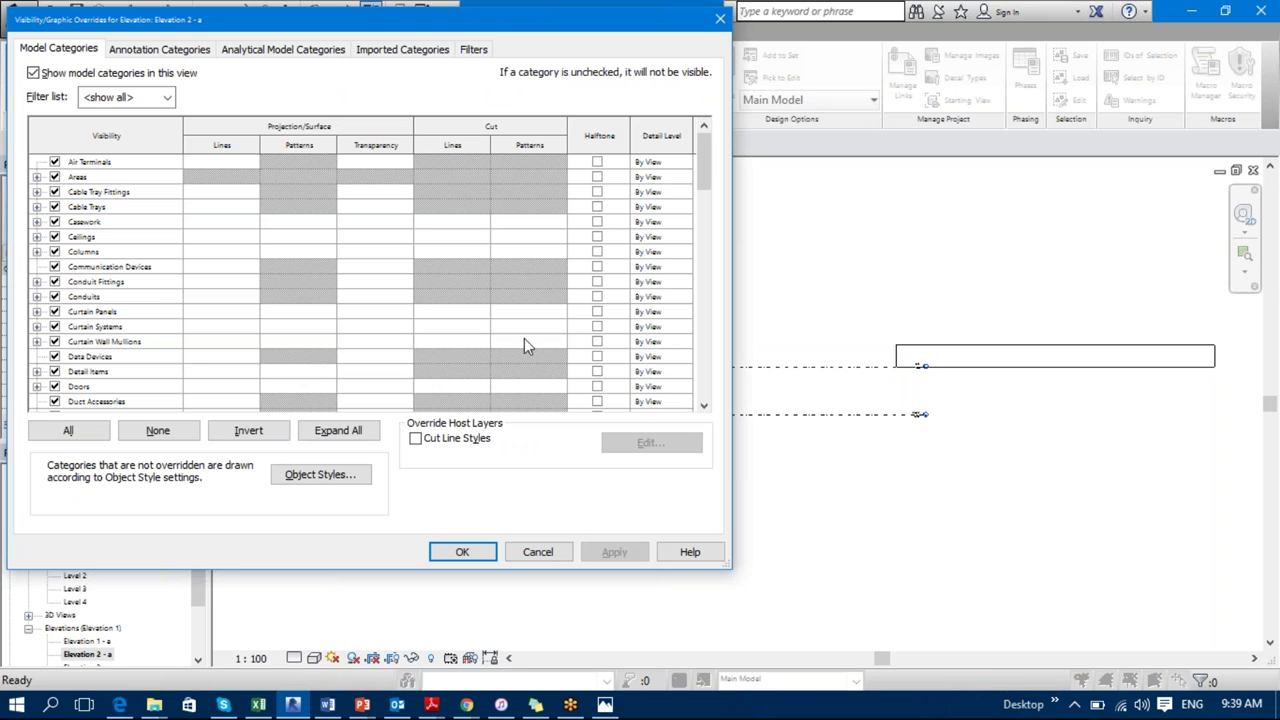
drag(252, 22, 518, 79)
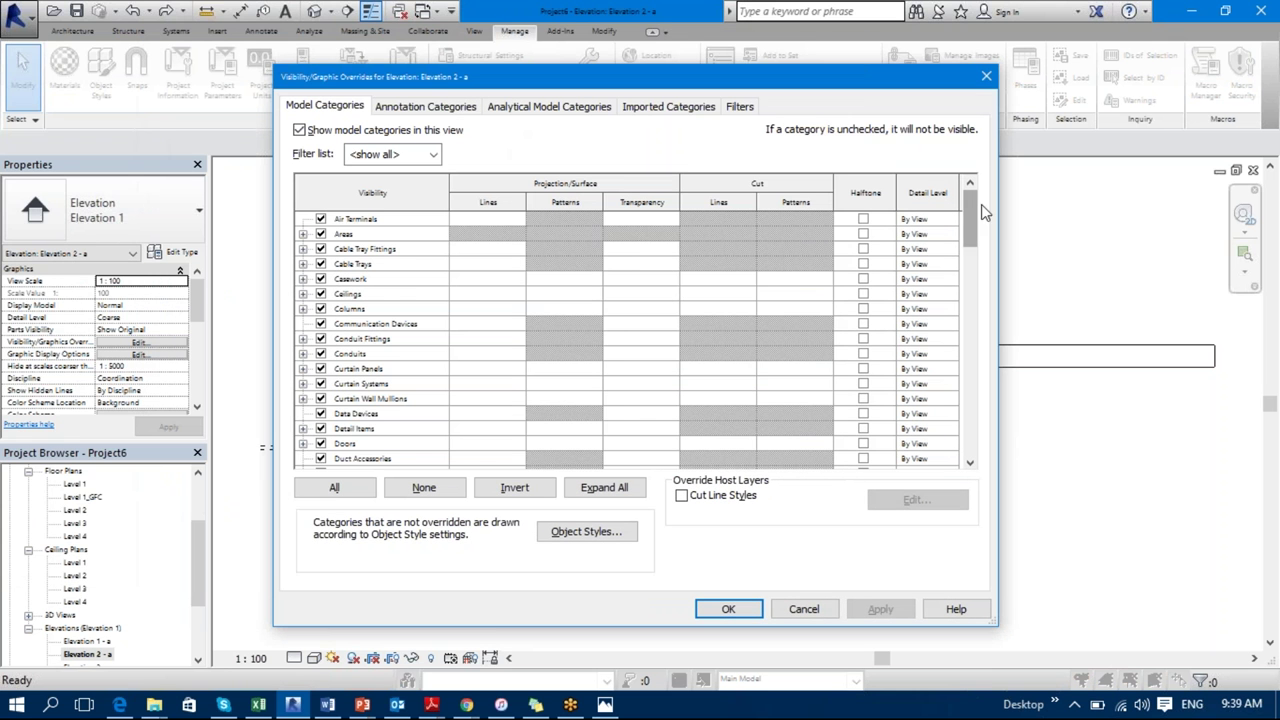
drag(976, 228, 976, 370)
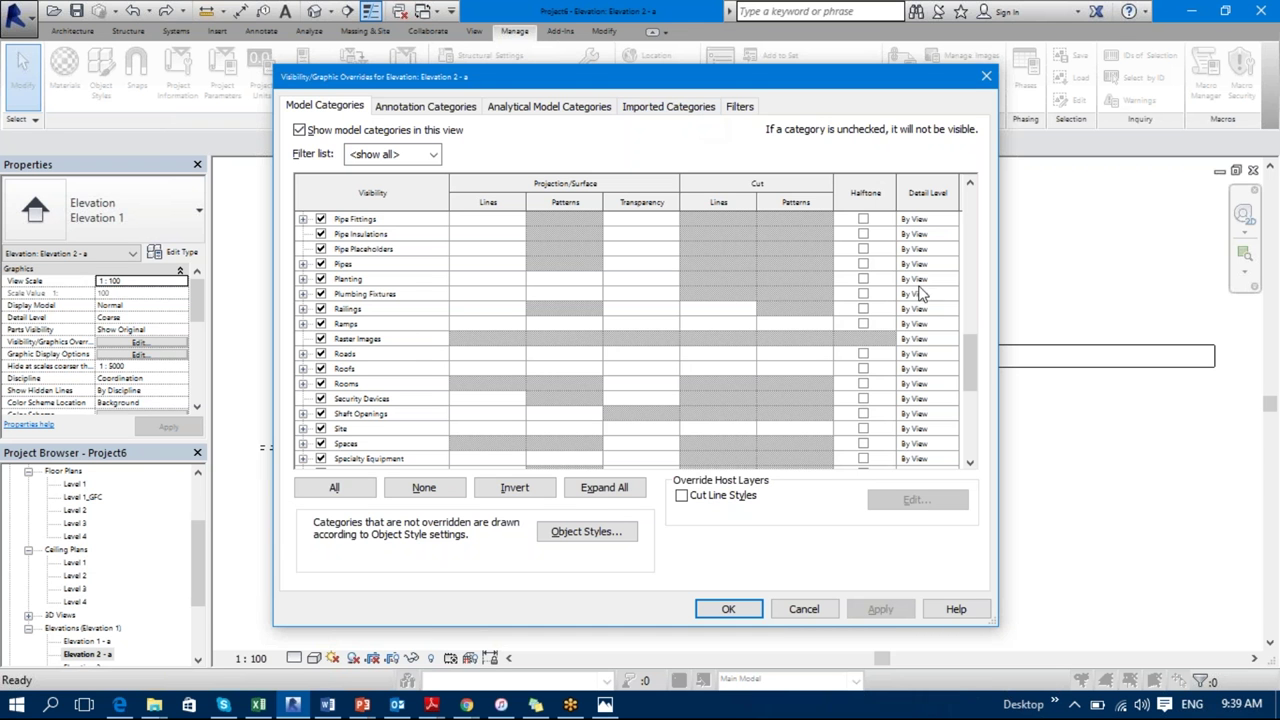
drag(967, 356, 980, 442)
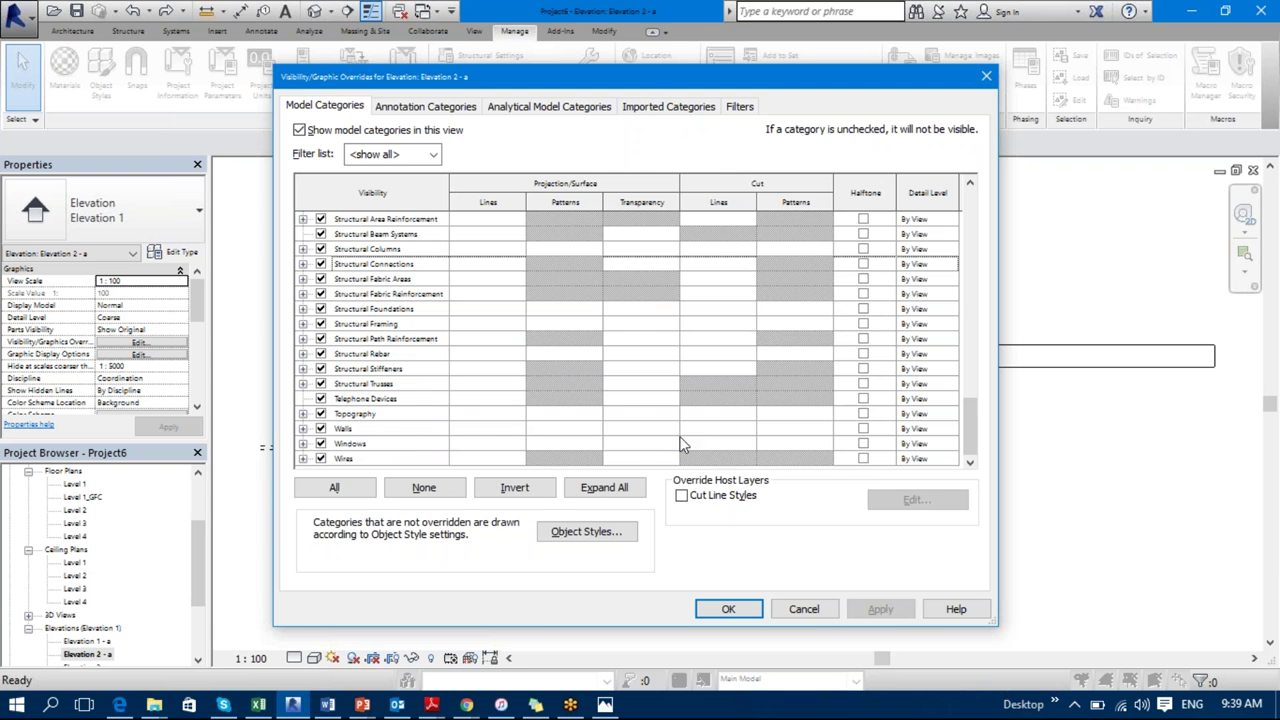
click(740, 430)
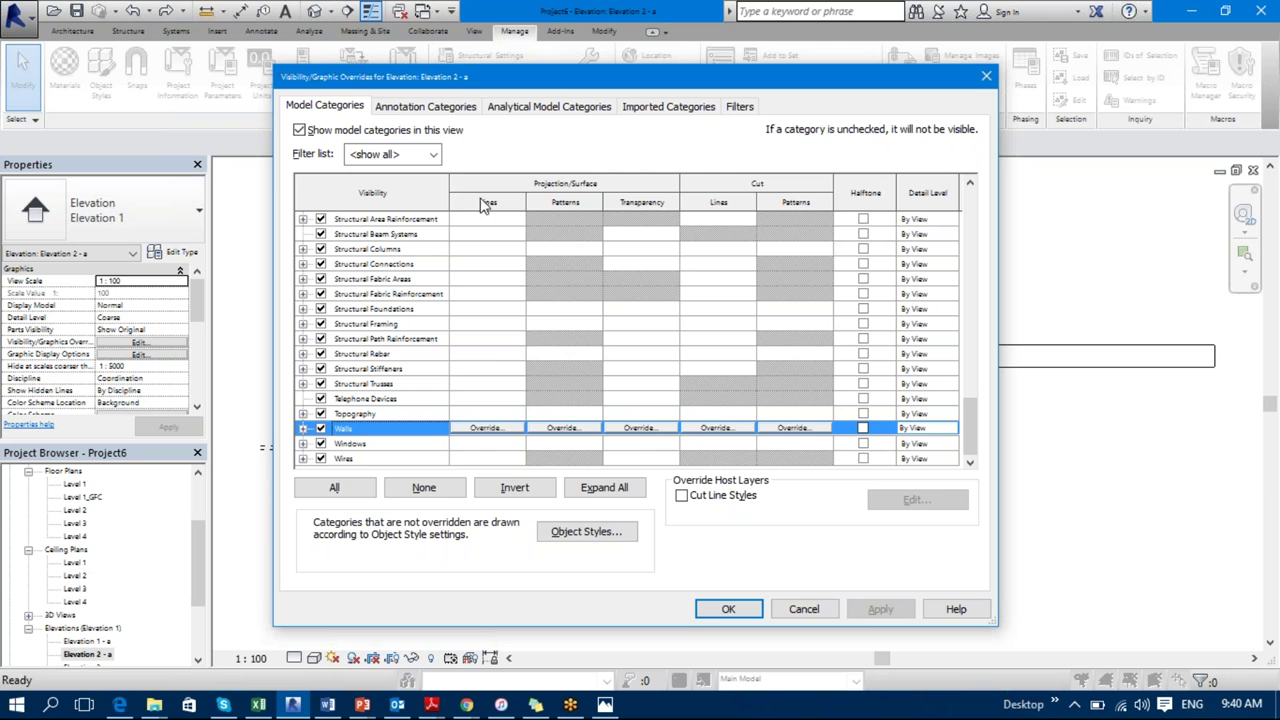
Step: Override the Walls projection line colour to Blue
click(492, 428)
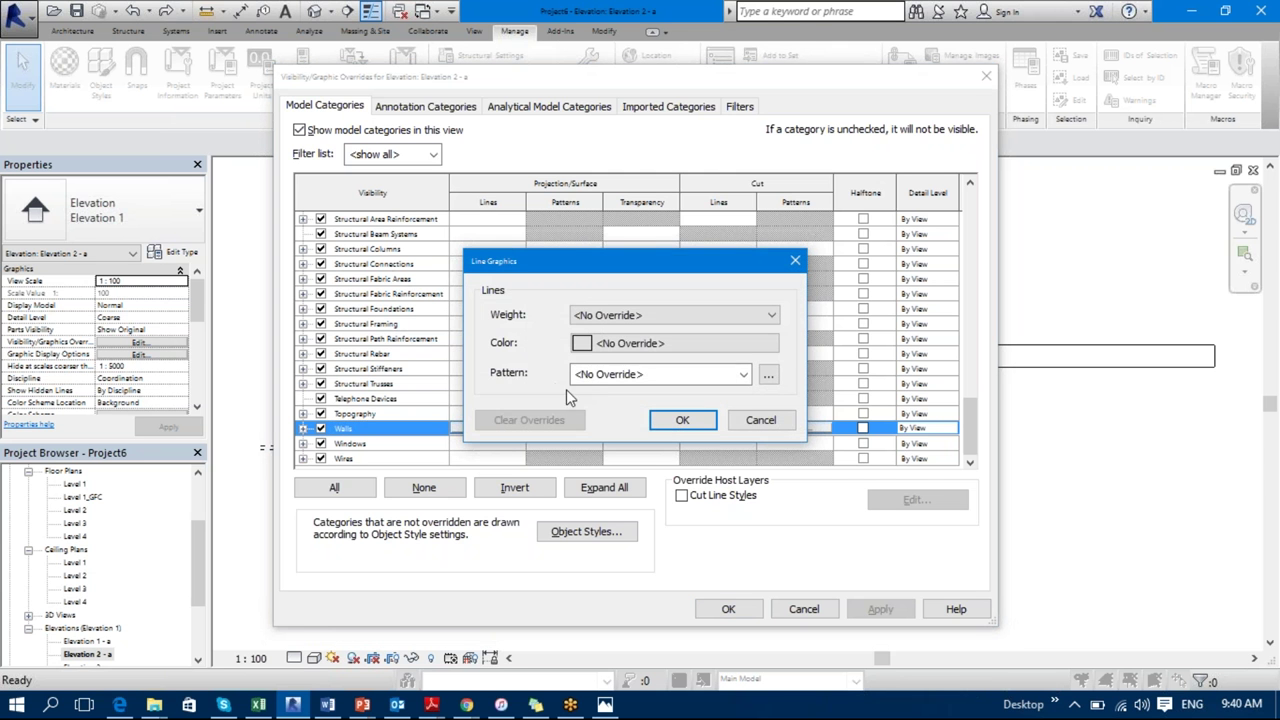
click(602, 341)
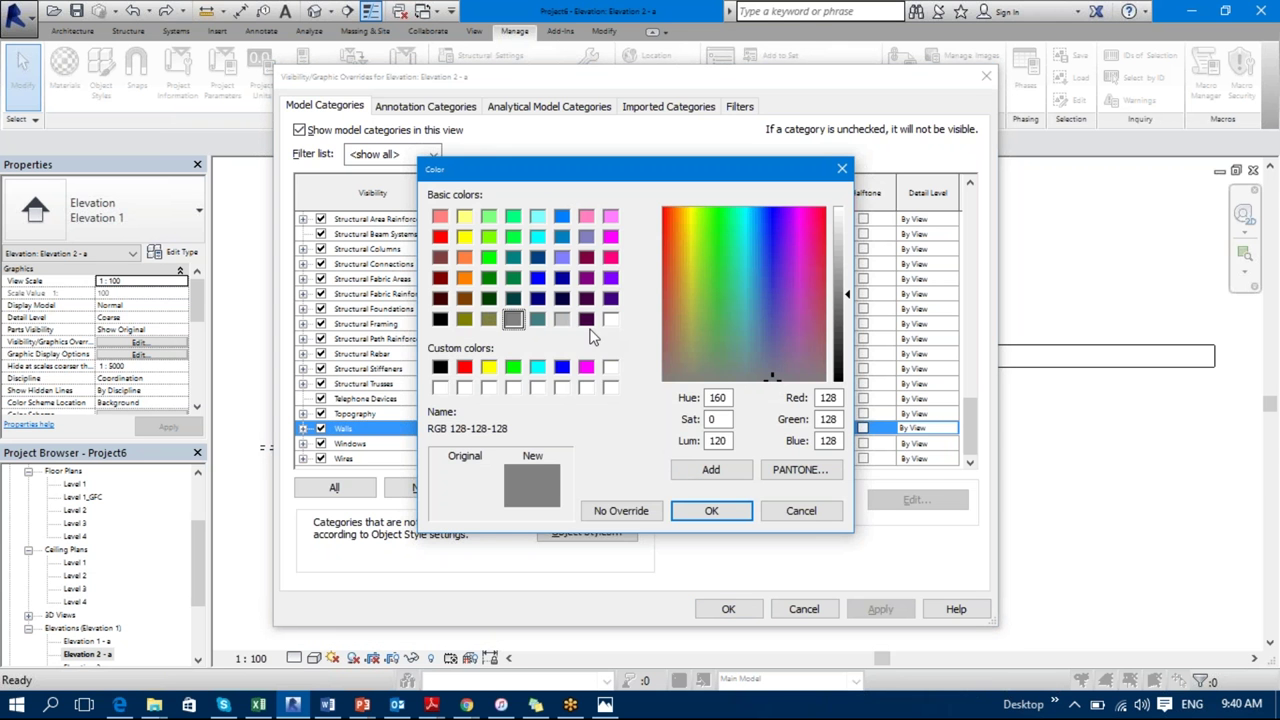
click(562, 367)
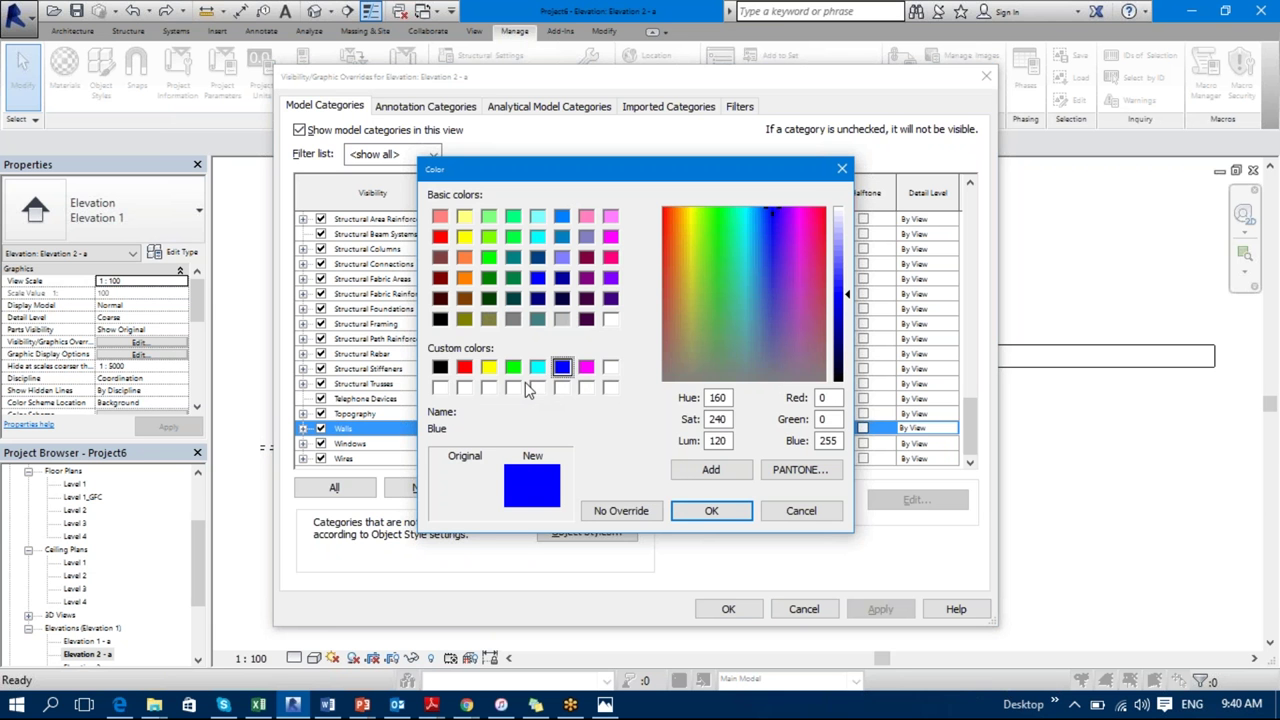
click(711, 510)
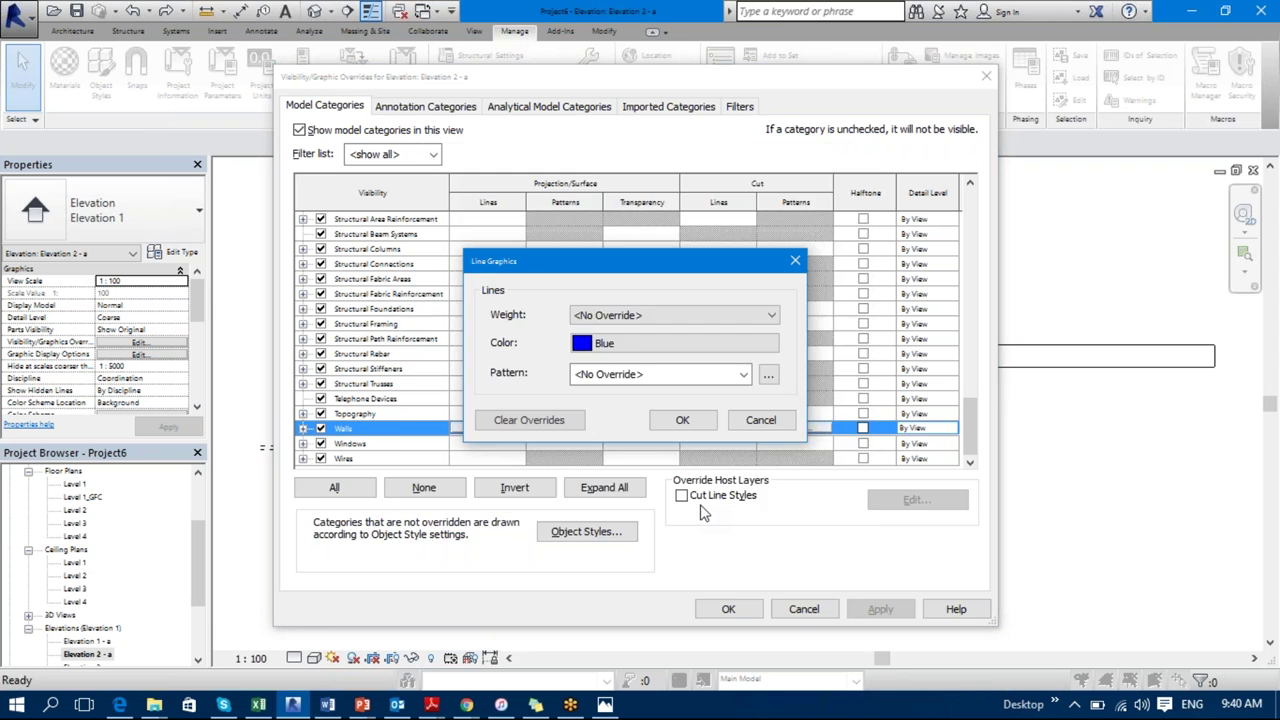
click(682, 421)
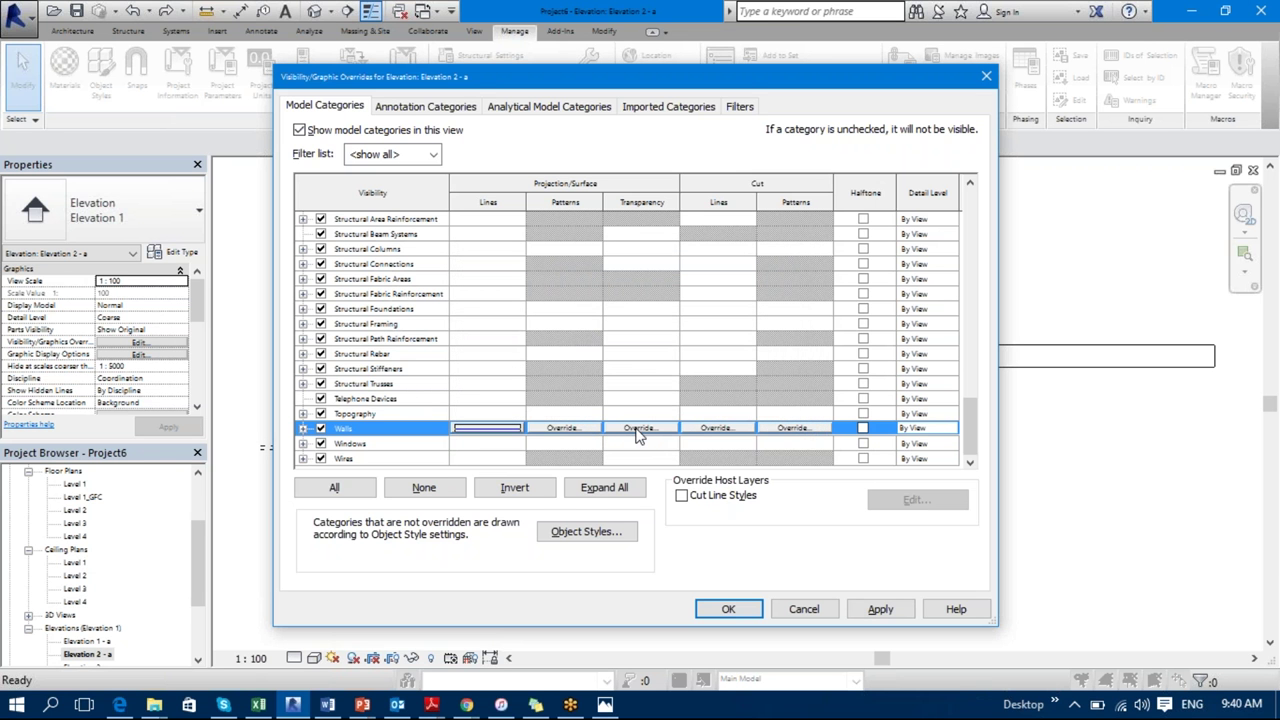
Step: Give Walls a Diagonal down surface pattern override and apply the changes
click(564, 429)
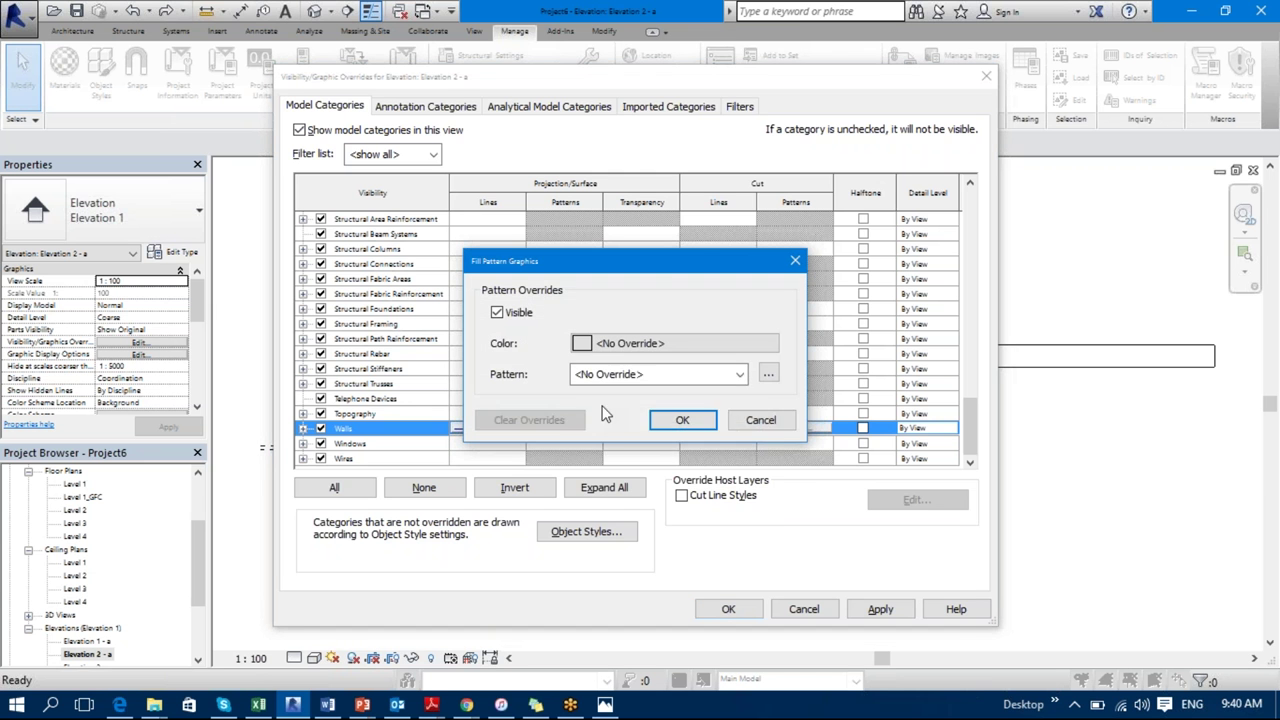
click(660, 374)
click(690, 474)
click(694, 424)
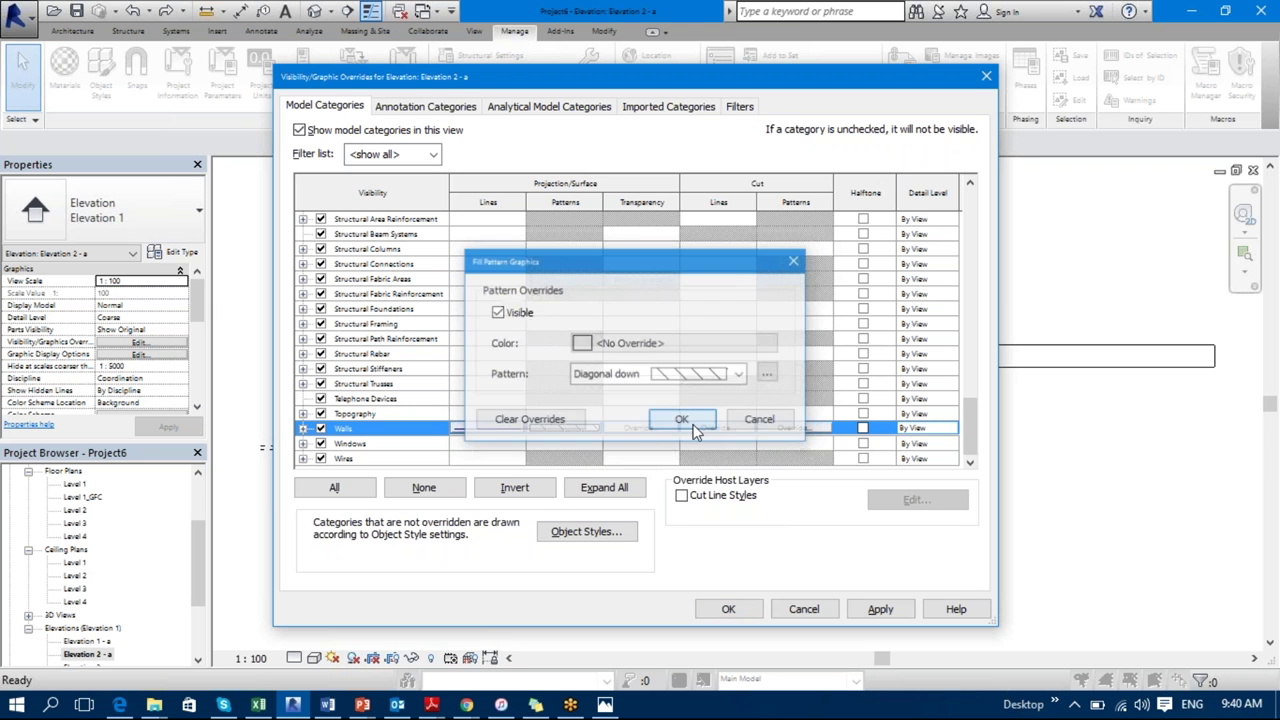
click(870, 608)
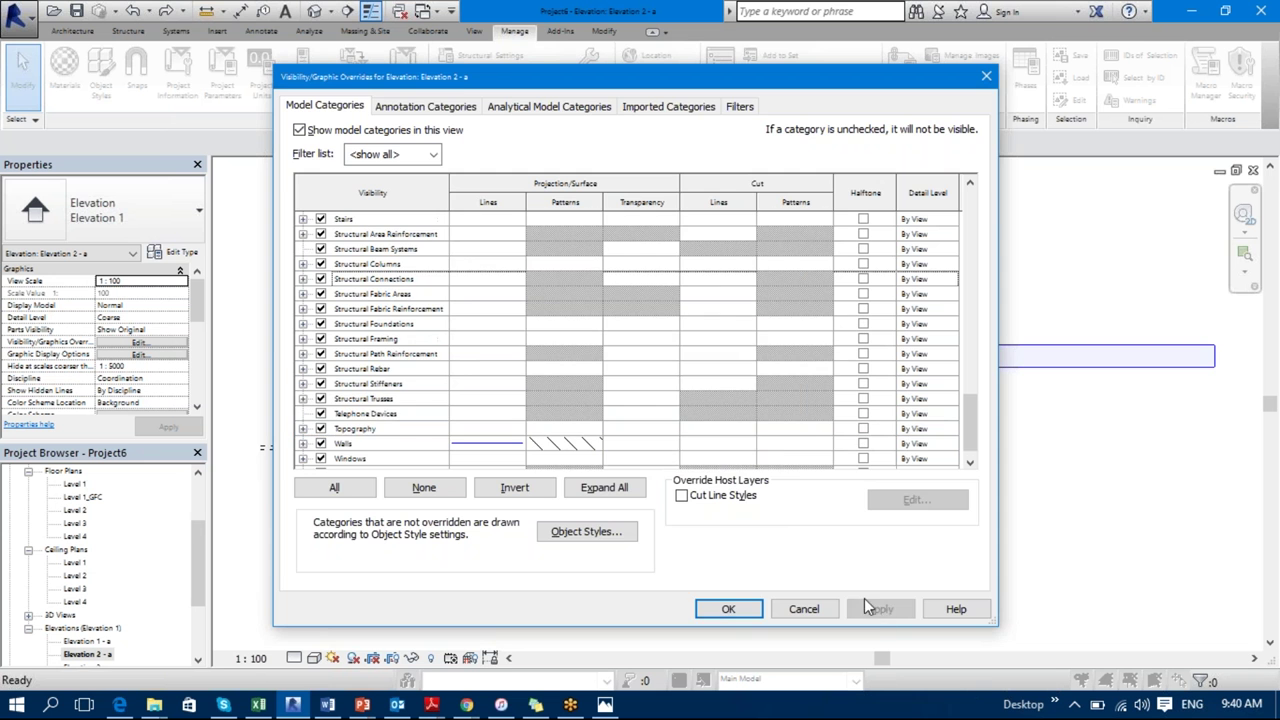
Step: Accept the overrides and look through Elevations 3 - a, 1 - a and 4 - a
click(729, 608)
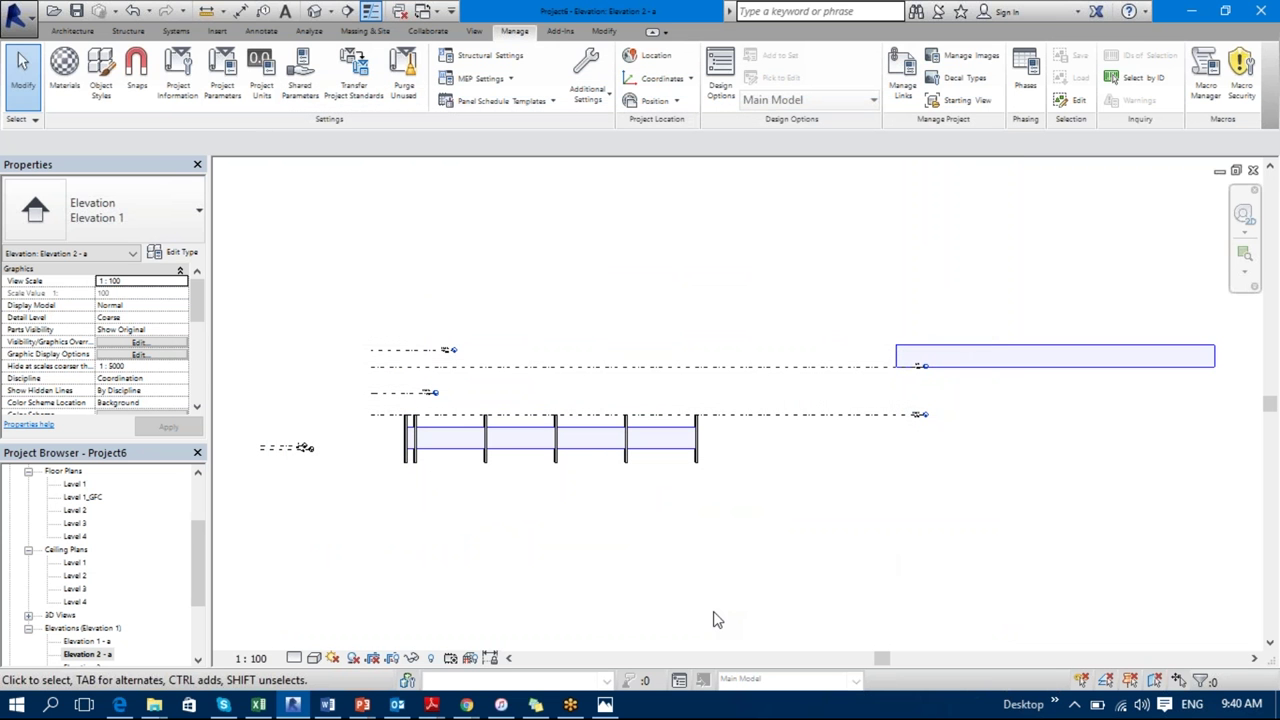
scroll(605, 454, up, 6)
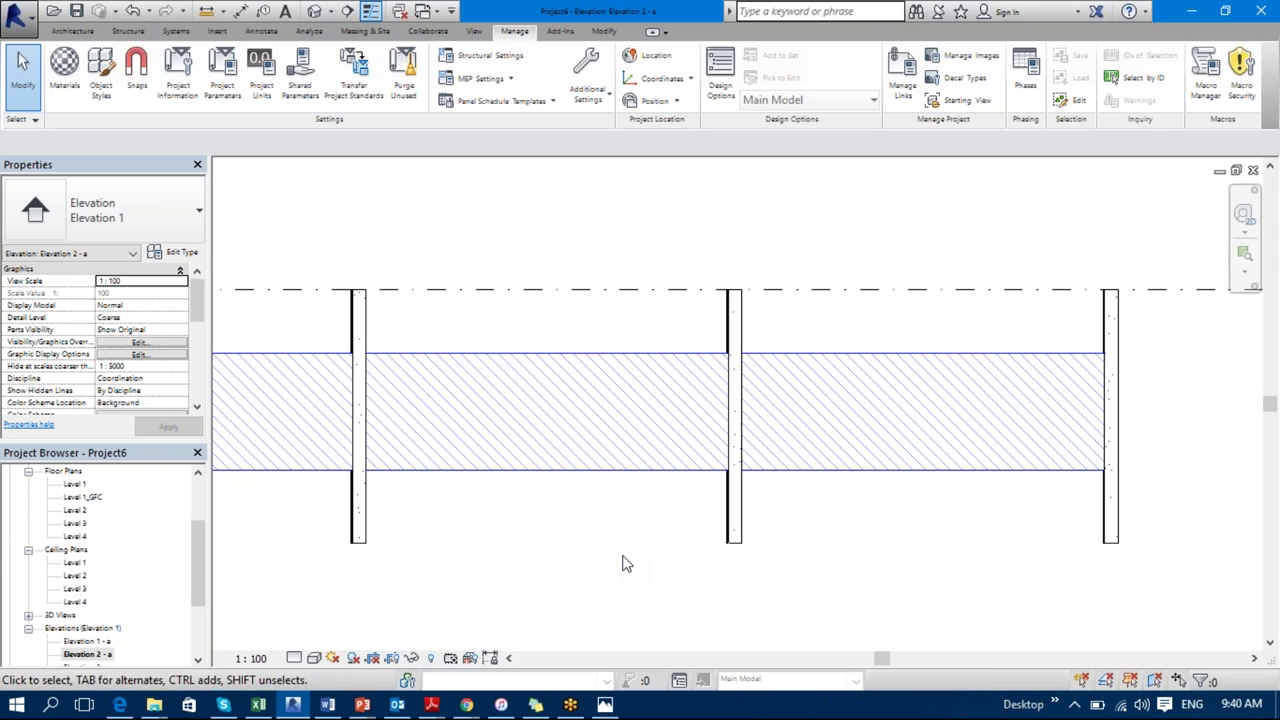
scroll(623, 563, down, 1)
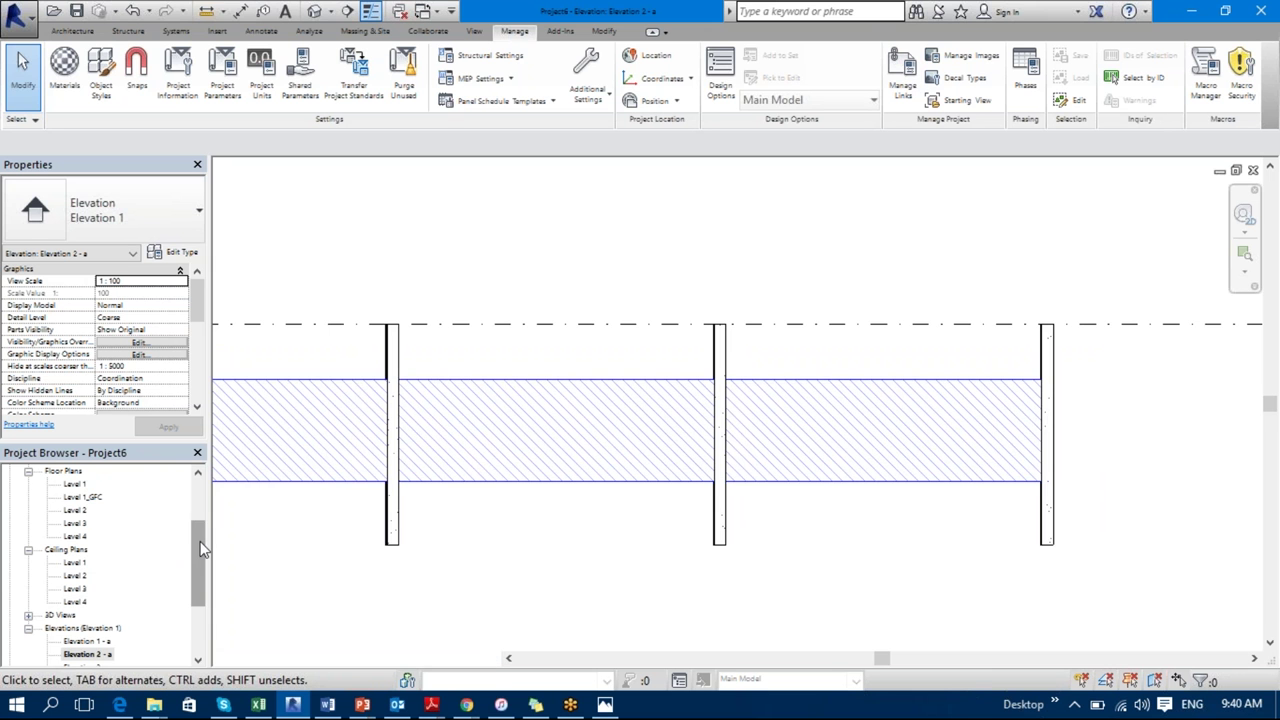
scroll(200, 541, down, 1)
double_click(88, 615)
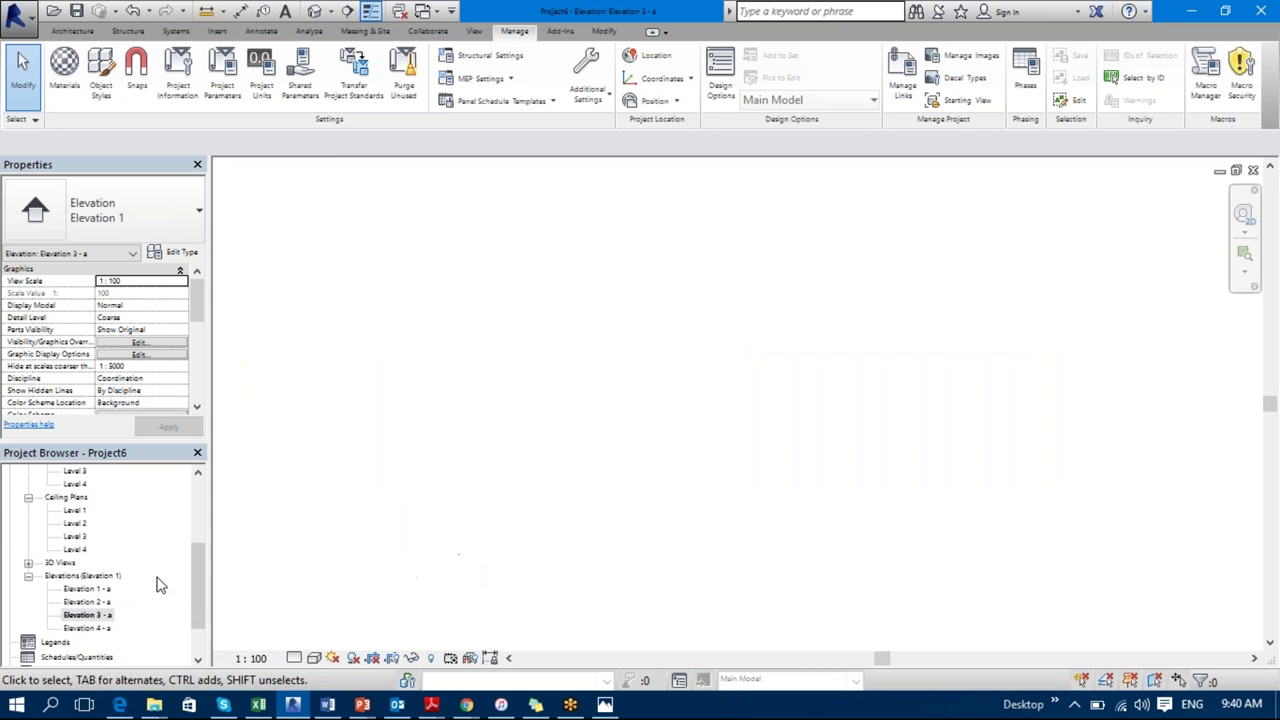
double_click(100, 589)
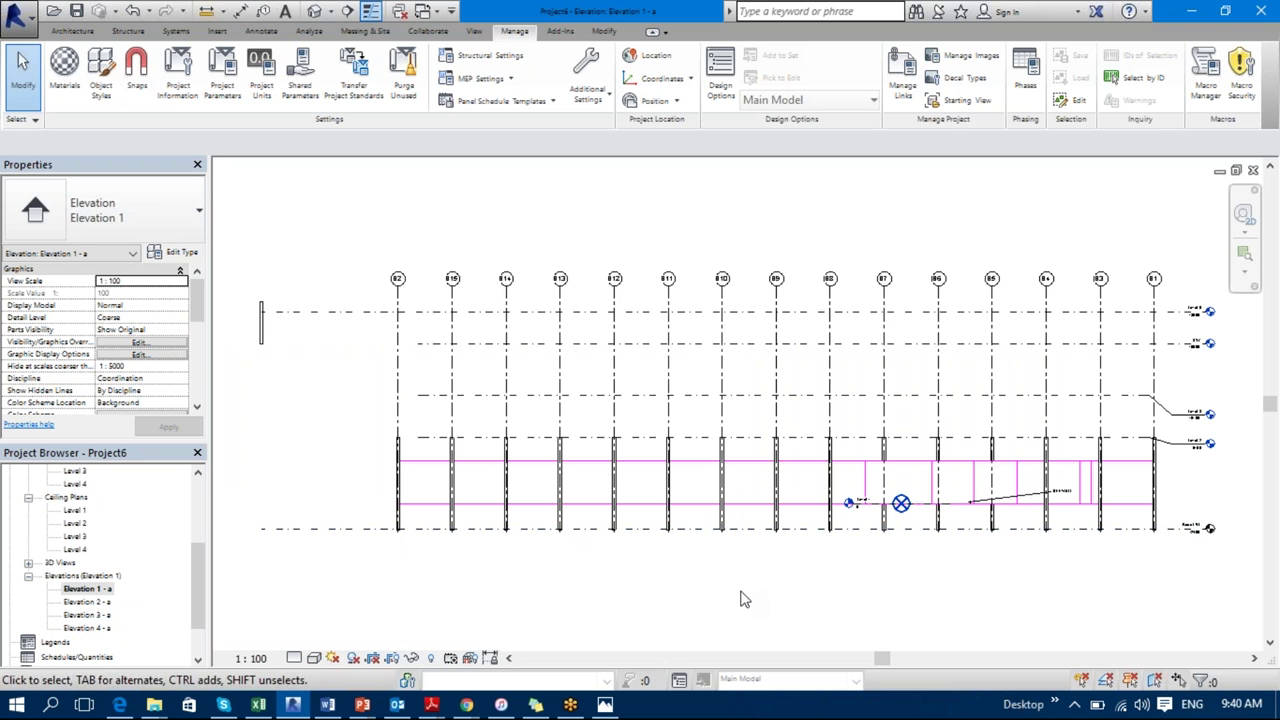
click(97, 630)
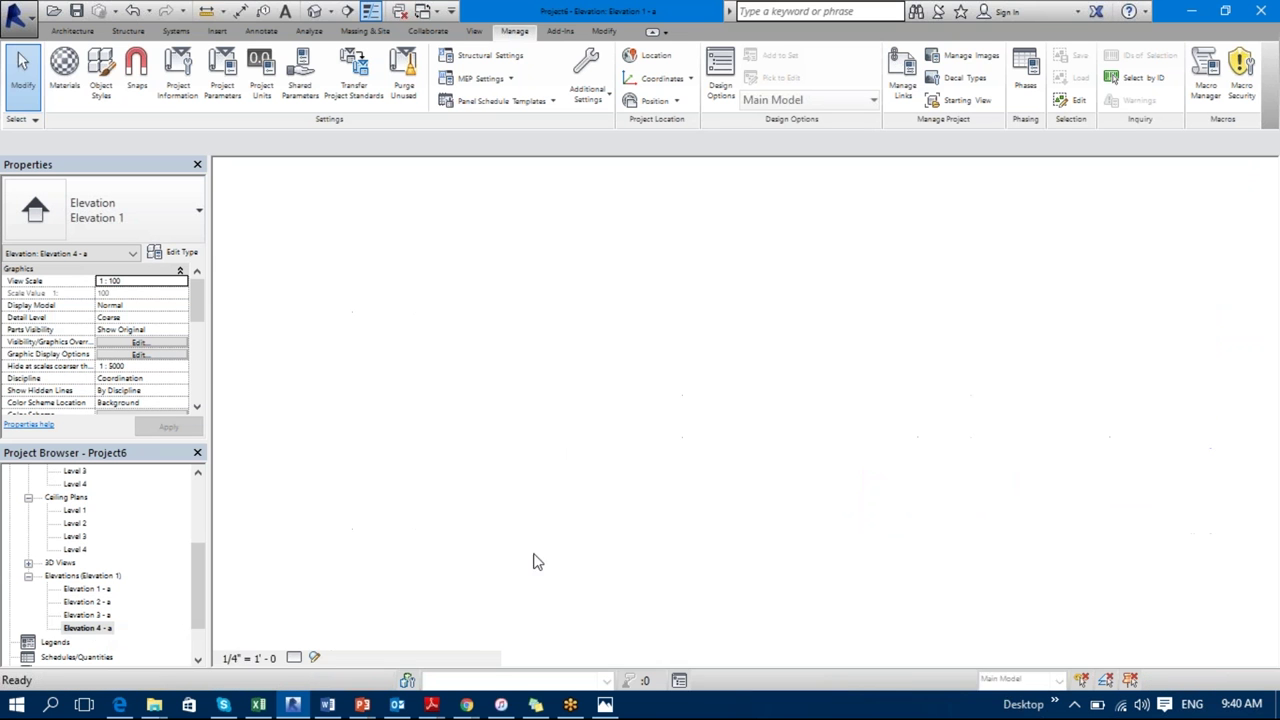
Step: Open the Level 1 structural plan from the Project Browser
middle_drag(949, 480, 771, 491)
scroll(760, 472, up, 3)
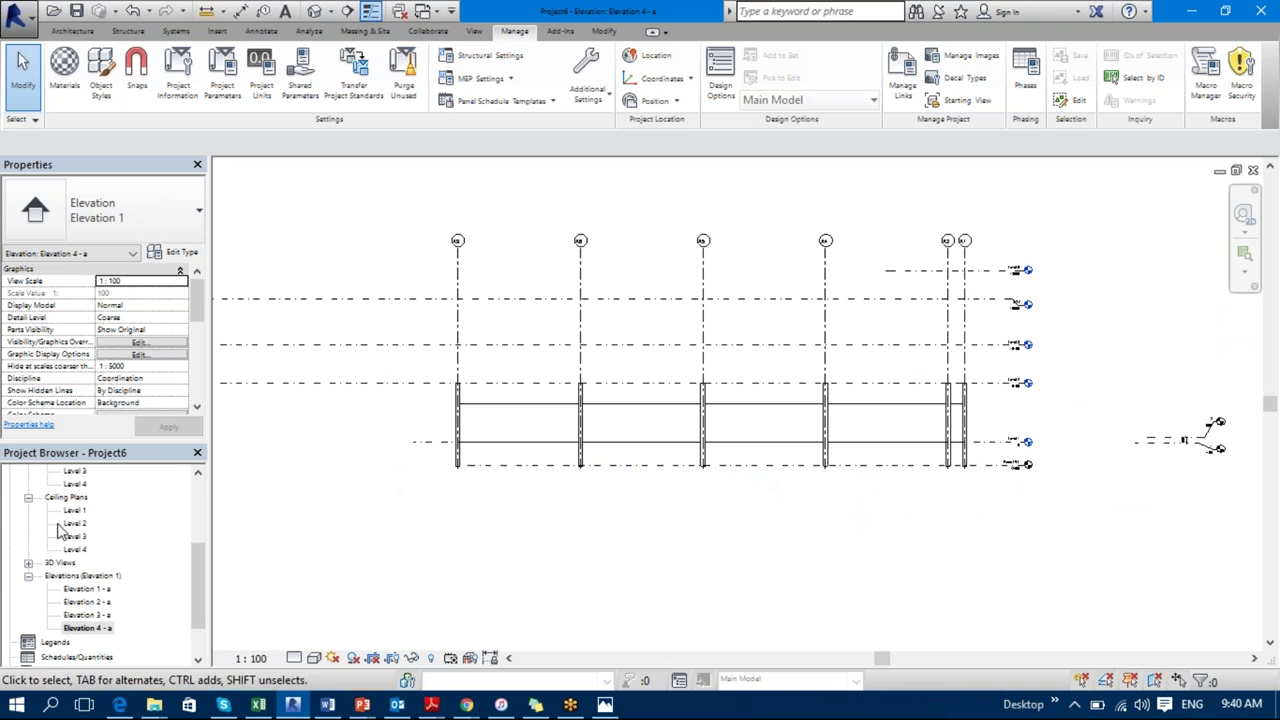
drag(198, 590, 196, 502)
double_click(76, 499)
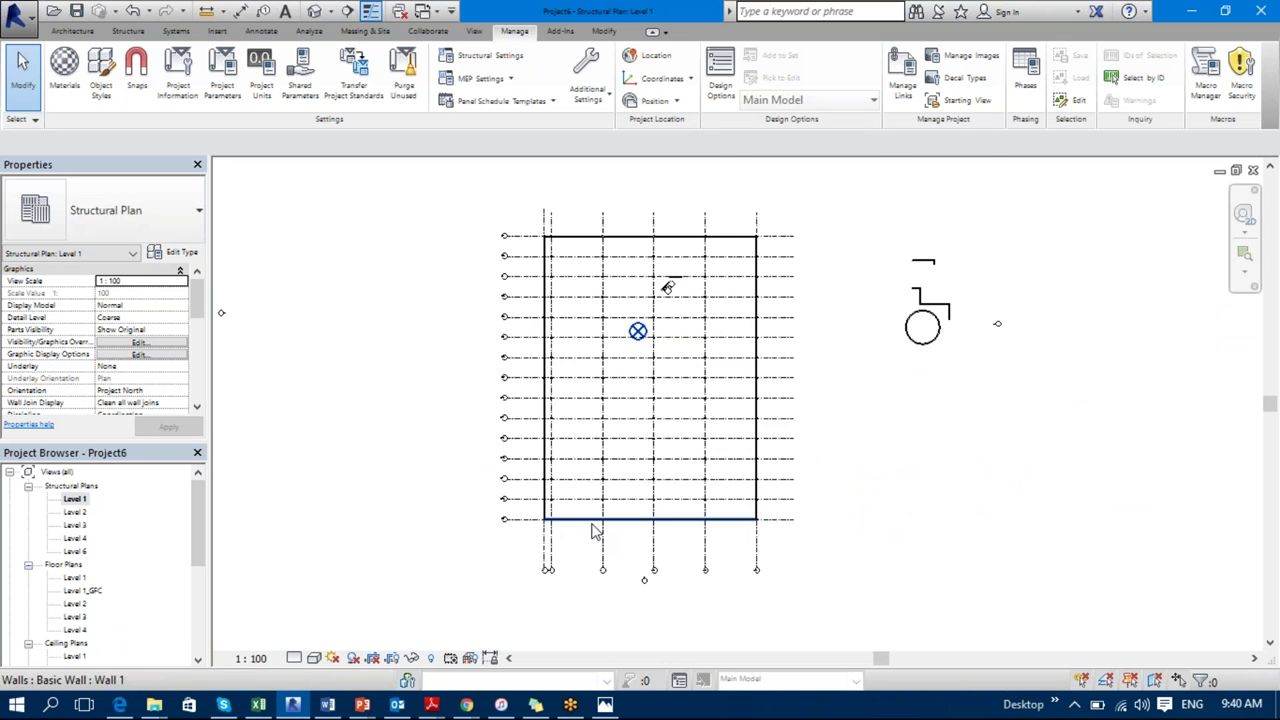
scroll(583, 540, up, 6)
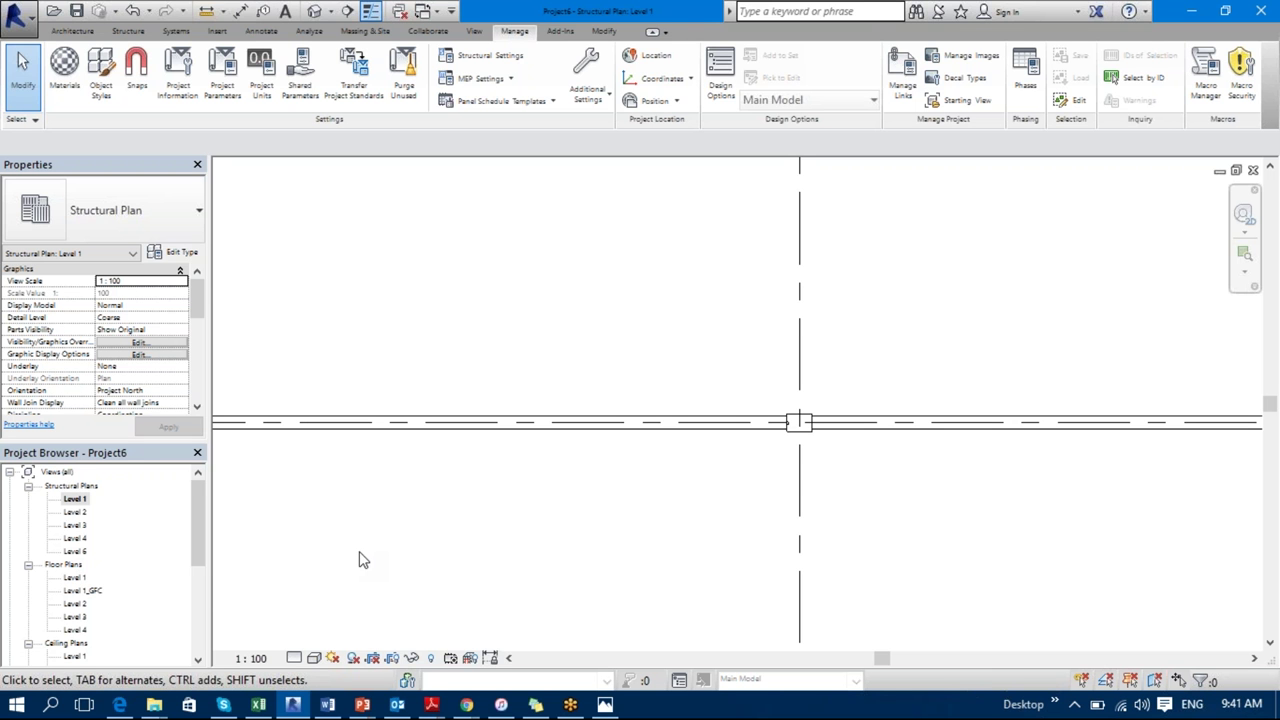
drag(198, 540, 198, 605)
Step: Go via Elevation 1 - a to Elevation 2 - a and select the upper blue-hatched wall
double_click(80, 588)
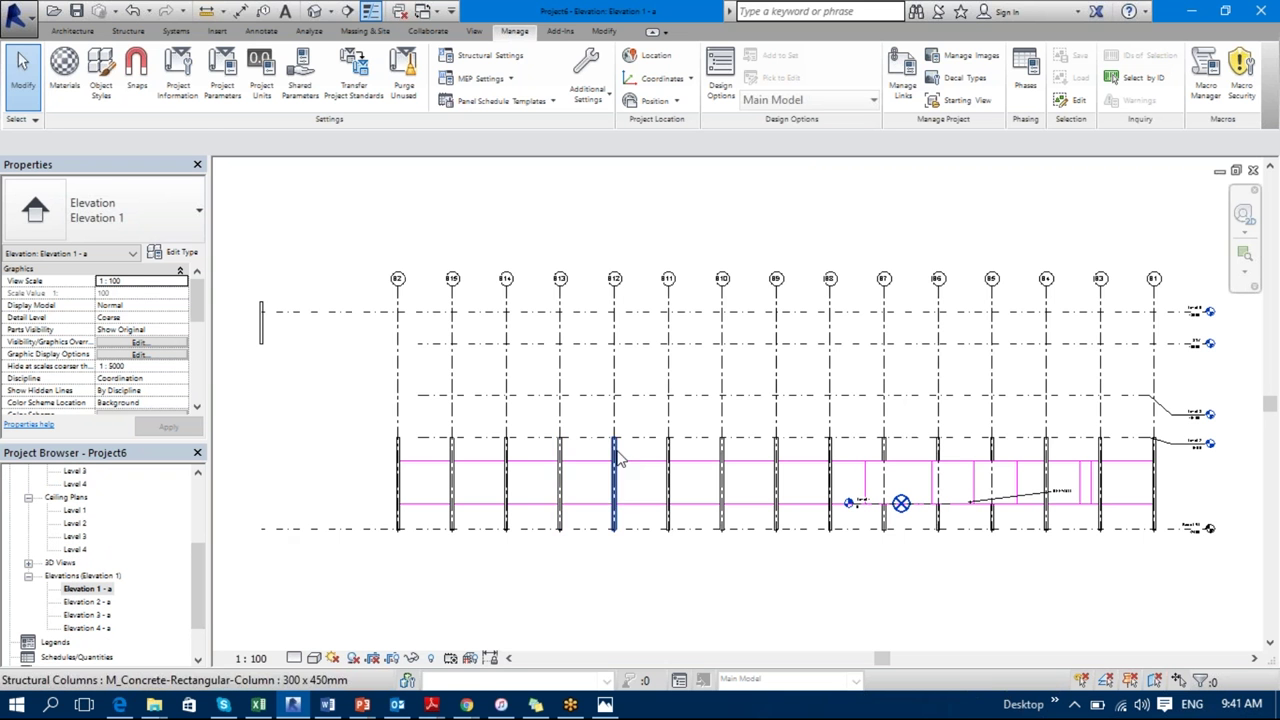
double_click(82, 601)
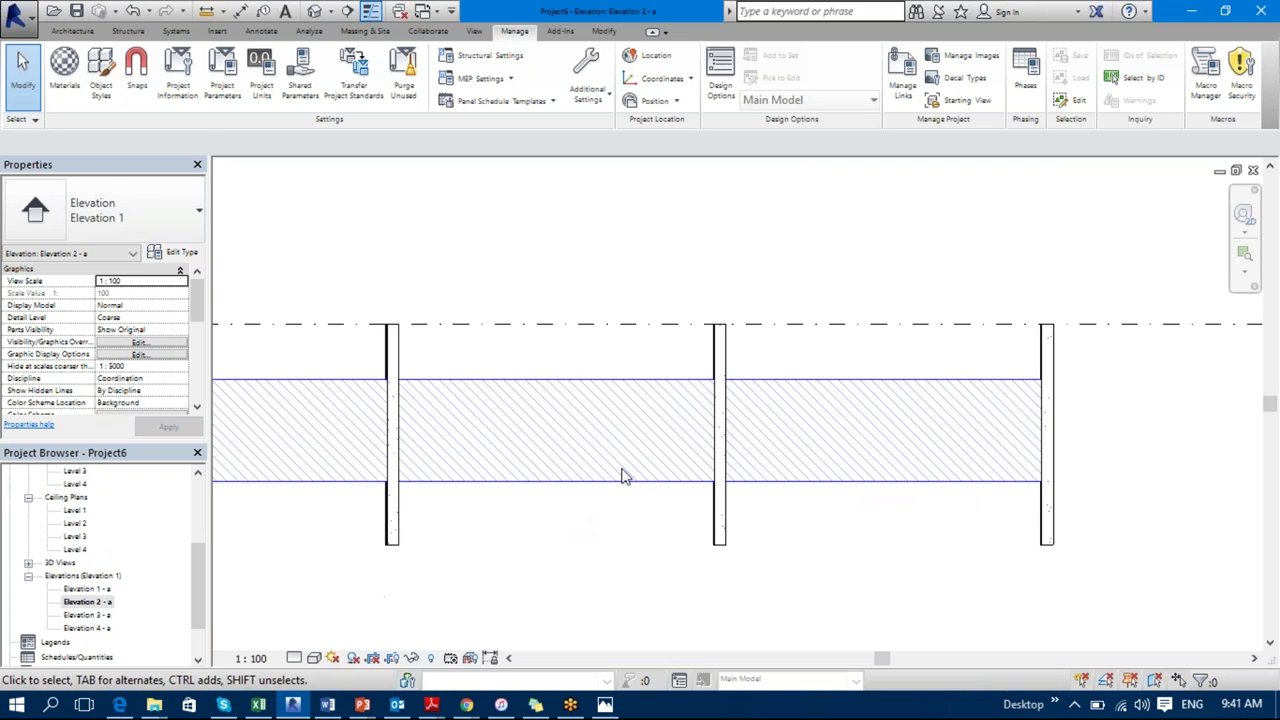
scroll(614, 594, down, 2)
middle_drag(614, 594, 905, 515)
middle_drag(769, 511, 605, 533)
scroll(781, 513, down, 1)
scroll(605, 533, down, 1)
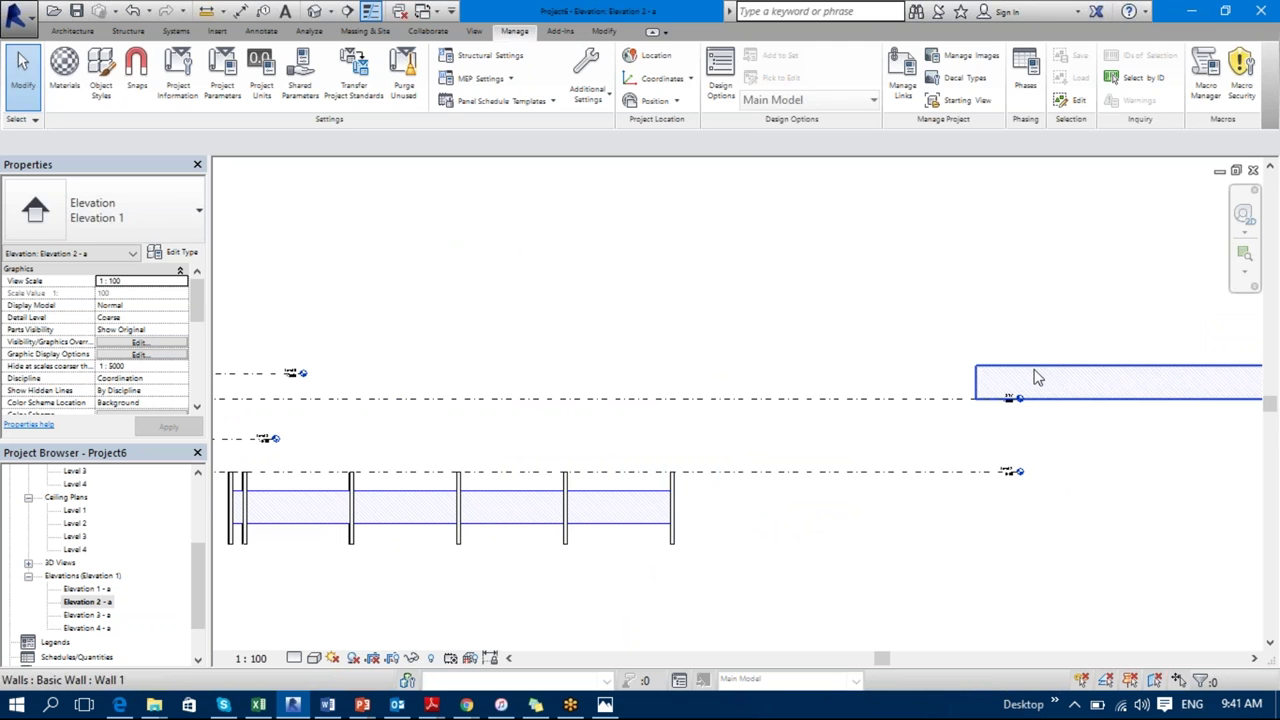
click(1035, 372)
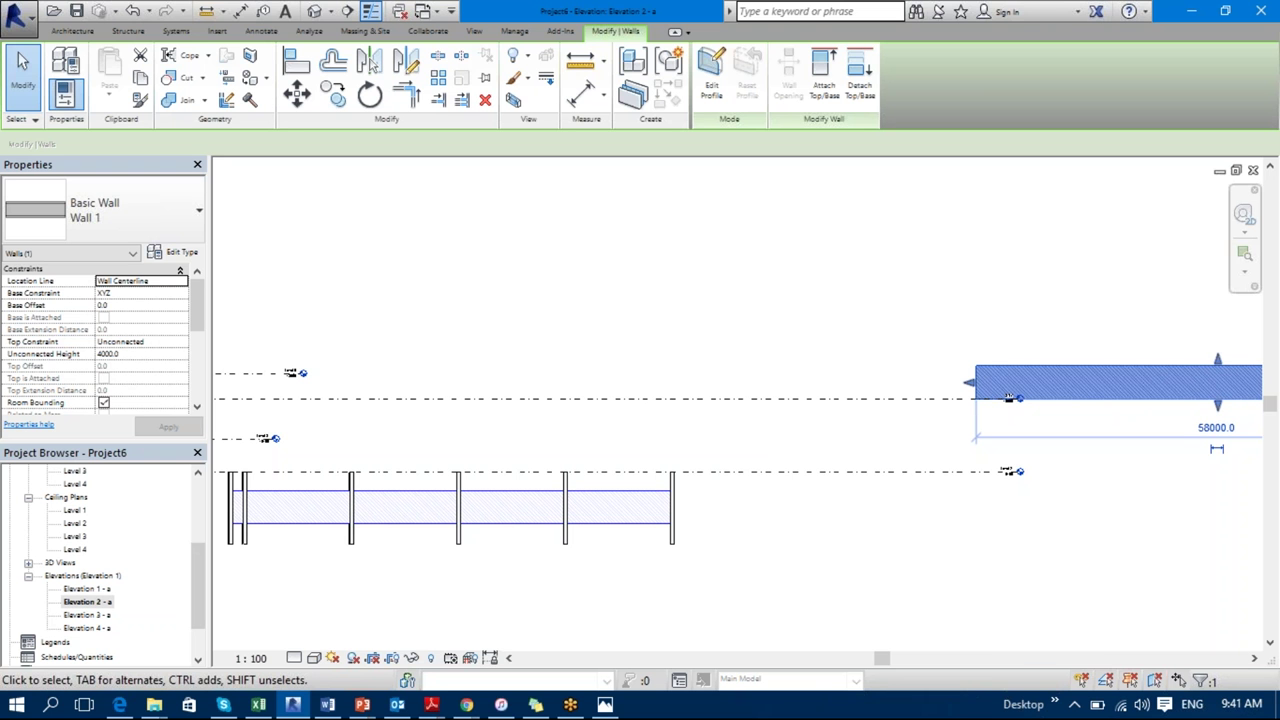
Step: Open the wall's Override Graphics in View > By Element dialog and cancel it unchanged
right_click(1003, 398)
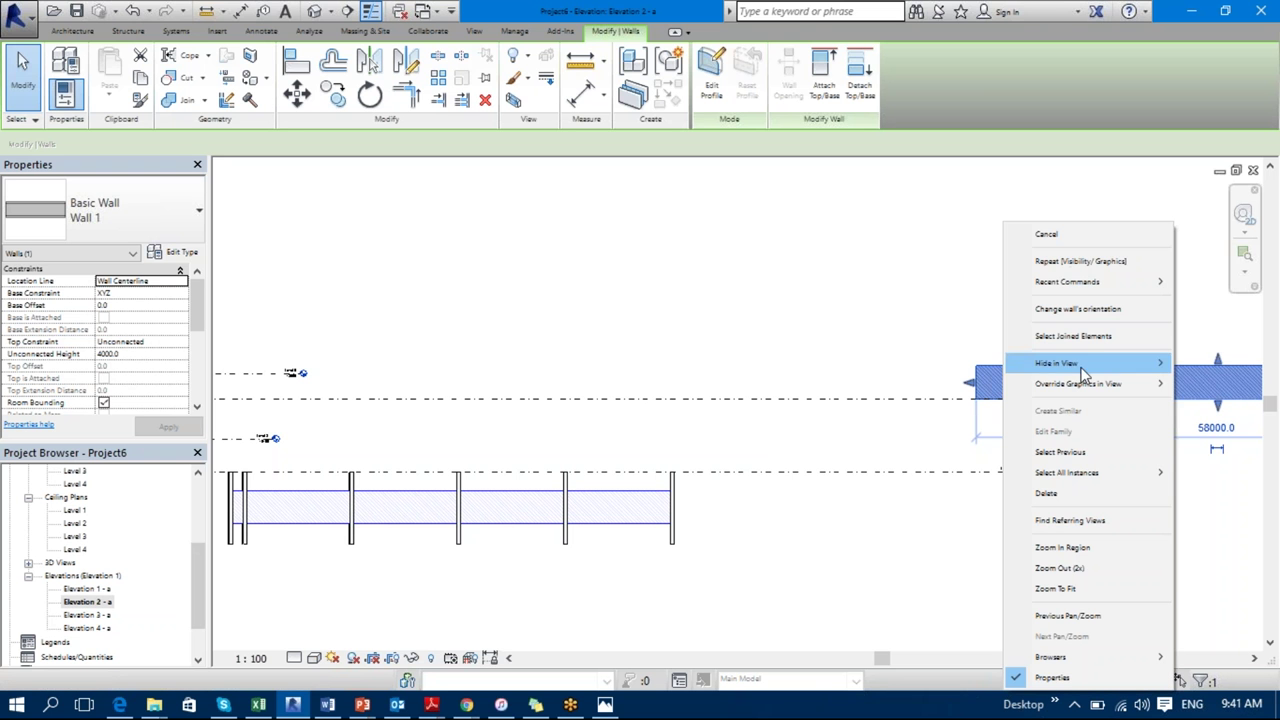
mouse_move(1085, 386)
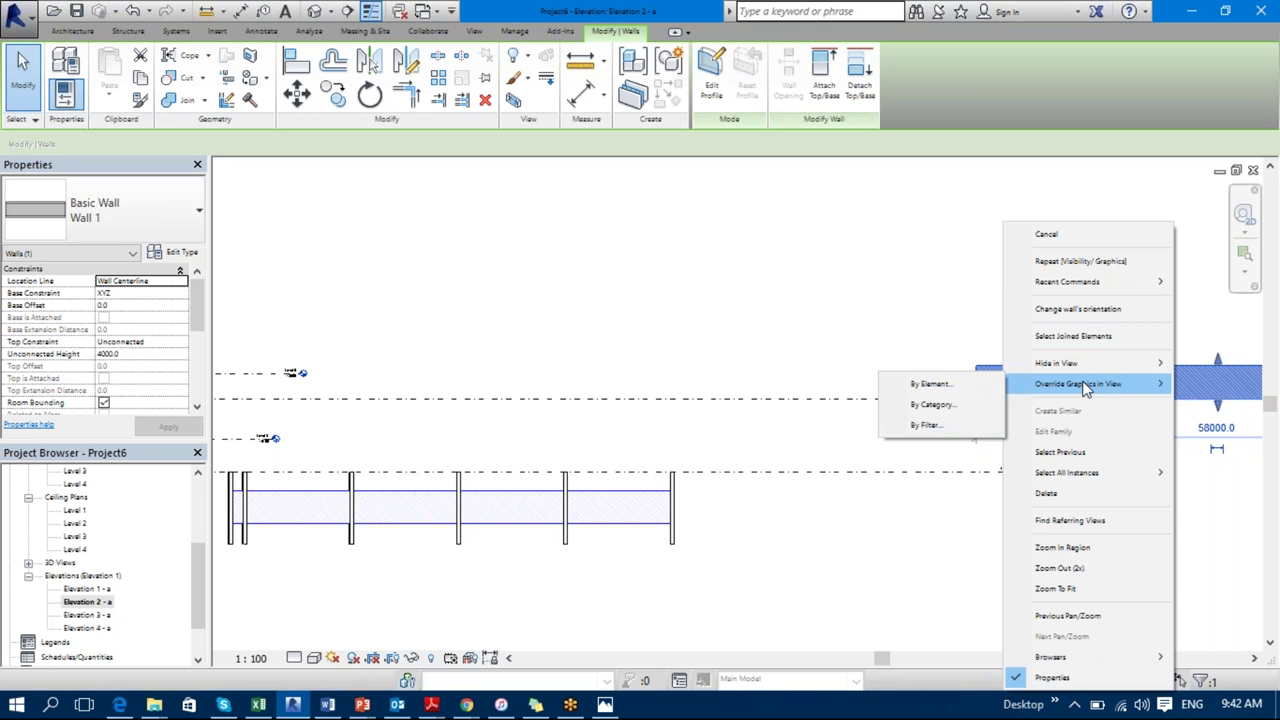
click(970, 390)
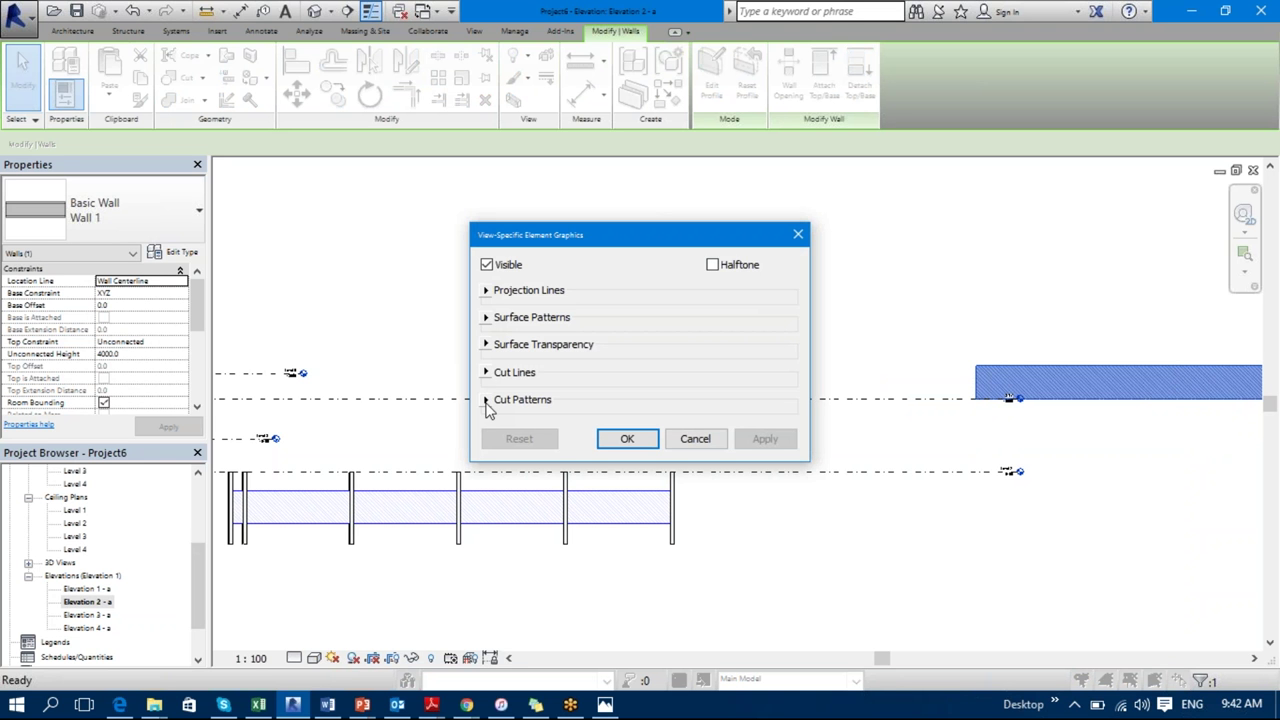
click(692, 438)
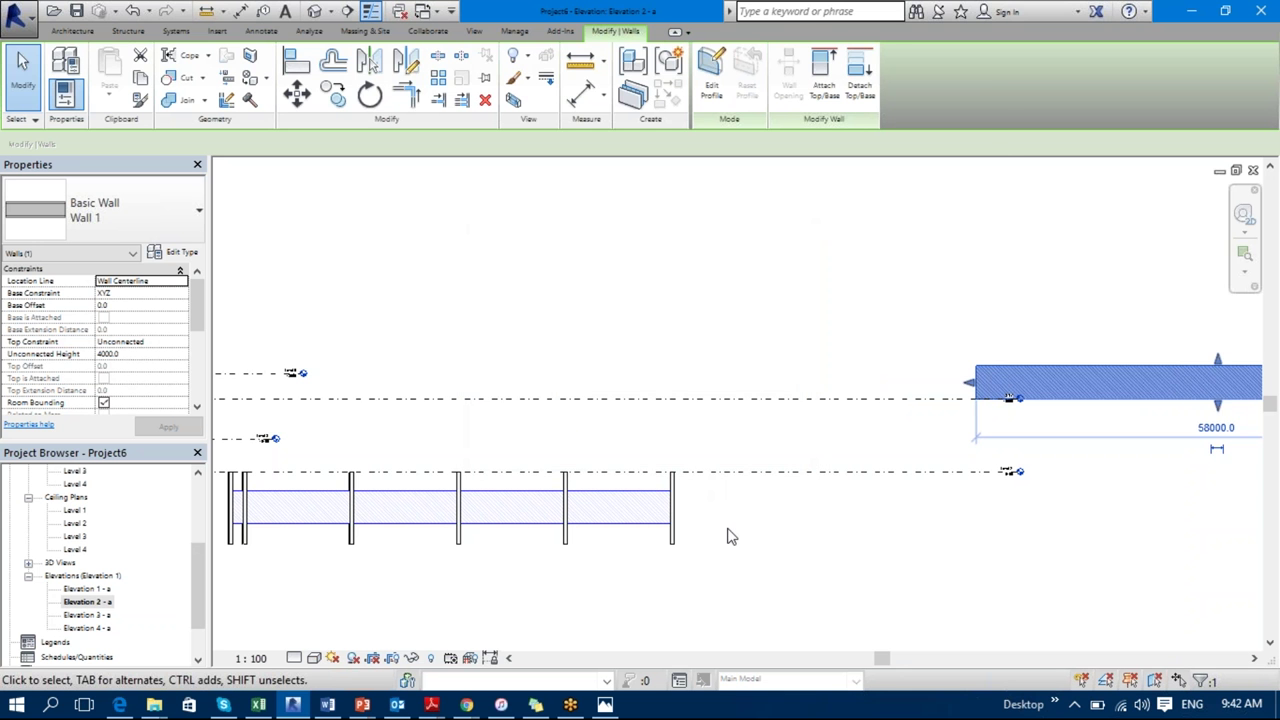
Step: Open the view's Visibility/Graphic Overrides and close it without changes
key(g)
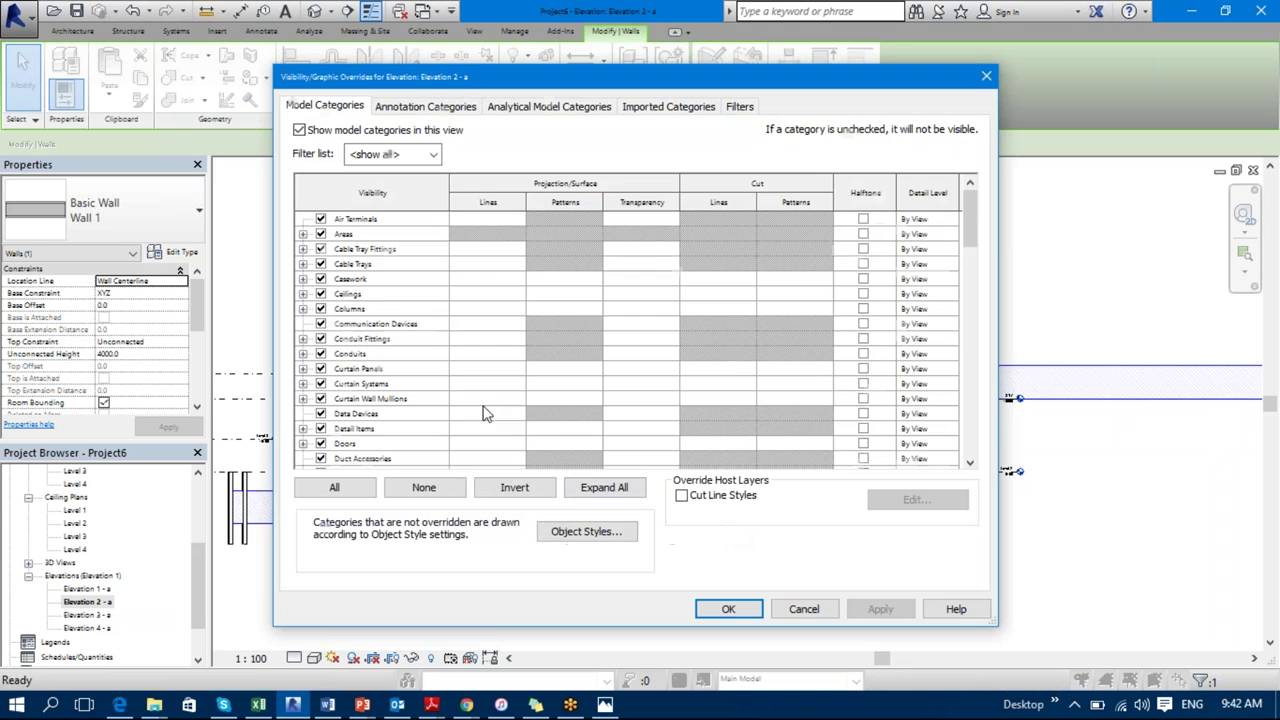
drag(975, 240, 975, 452)
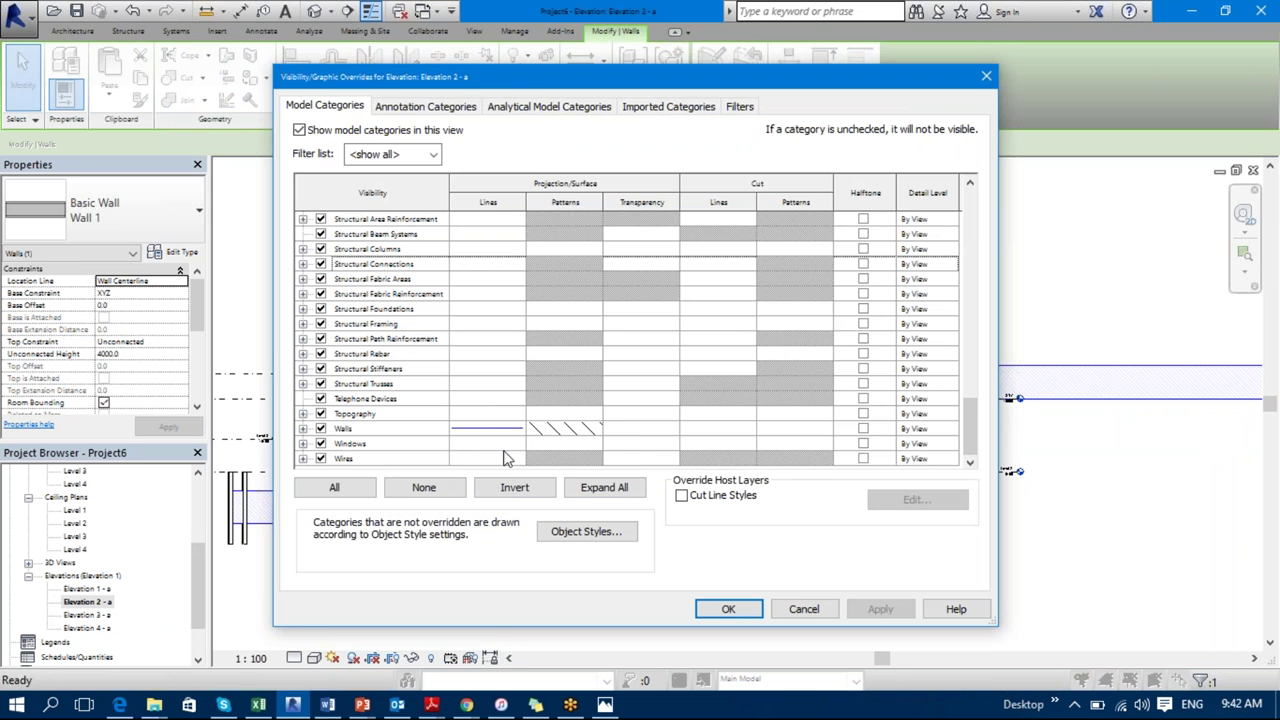
drag(803, 619, 900, 567)
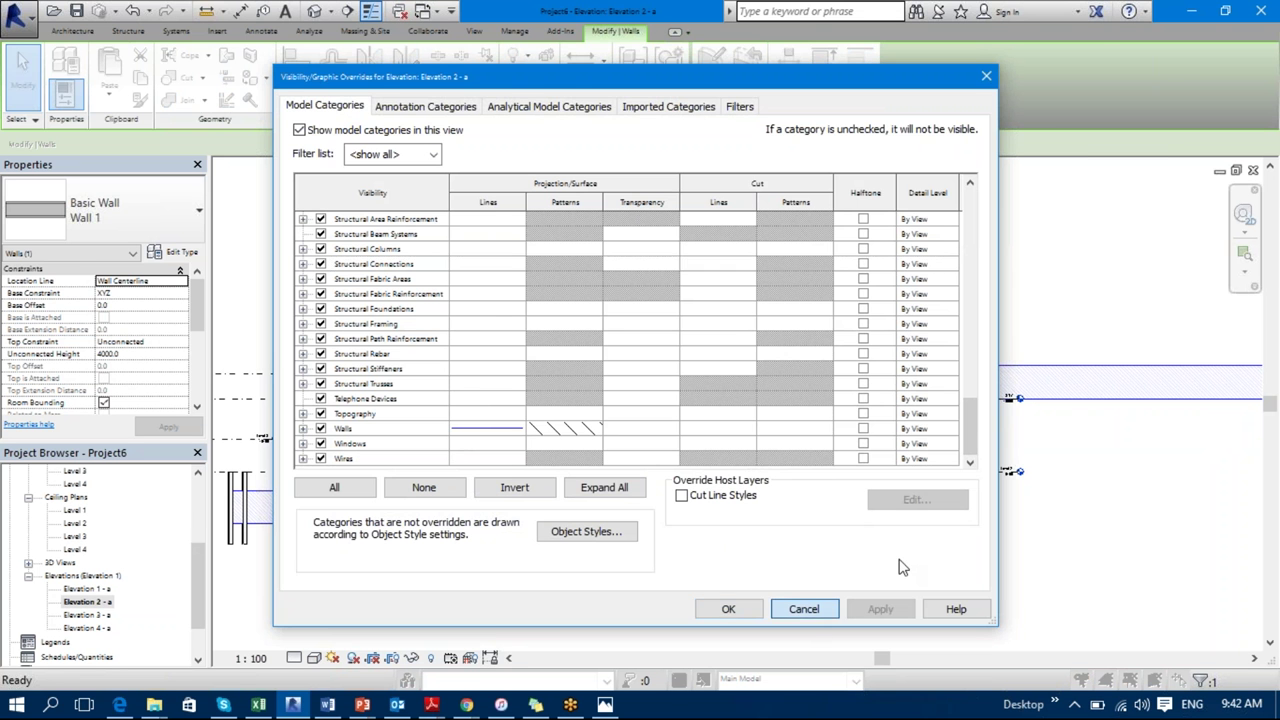
Step: Select the upper wall and bring up its shortcut menu
right_click(1074, 391)
key(Escape)
click(1079, 374)
right_click(1078, 372)
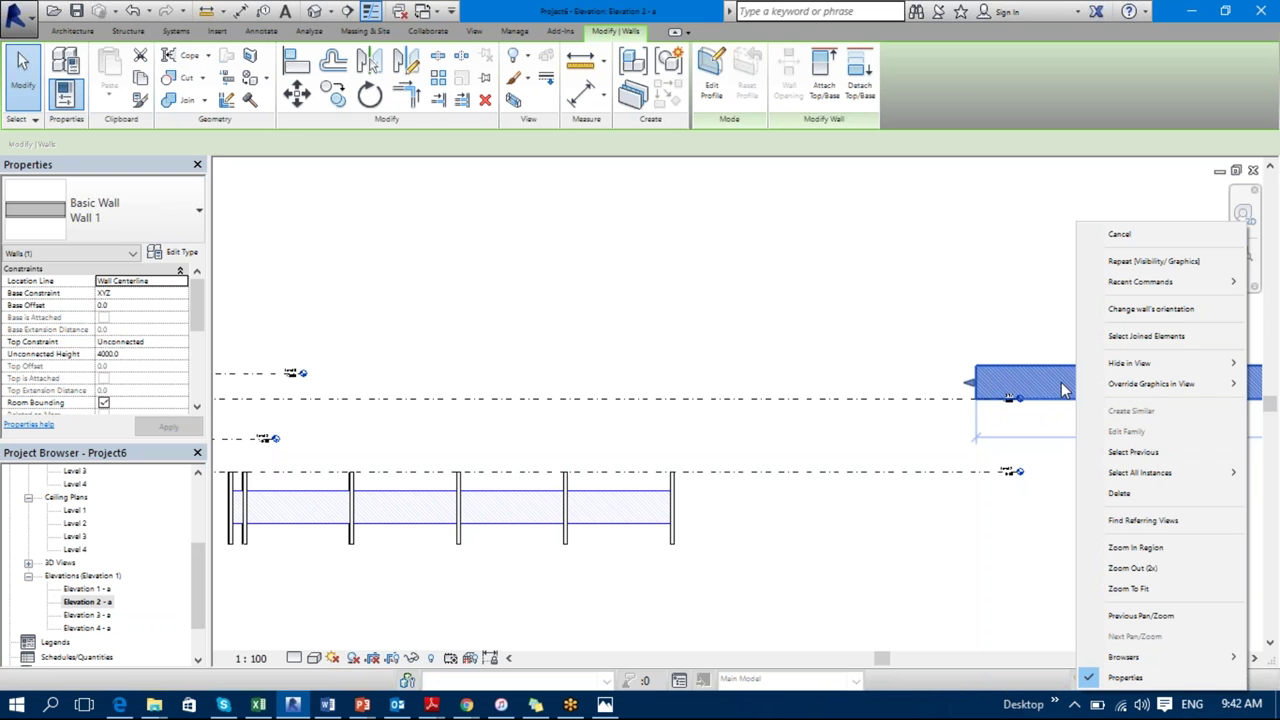
Step: Give the upper wall a by-element cut-line override: blue colour with the Demolished pattern
mouse_move(1112, 390)
click(1036, 388)
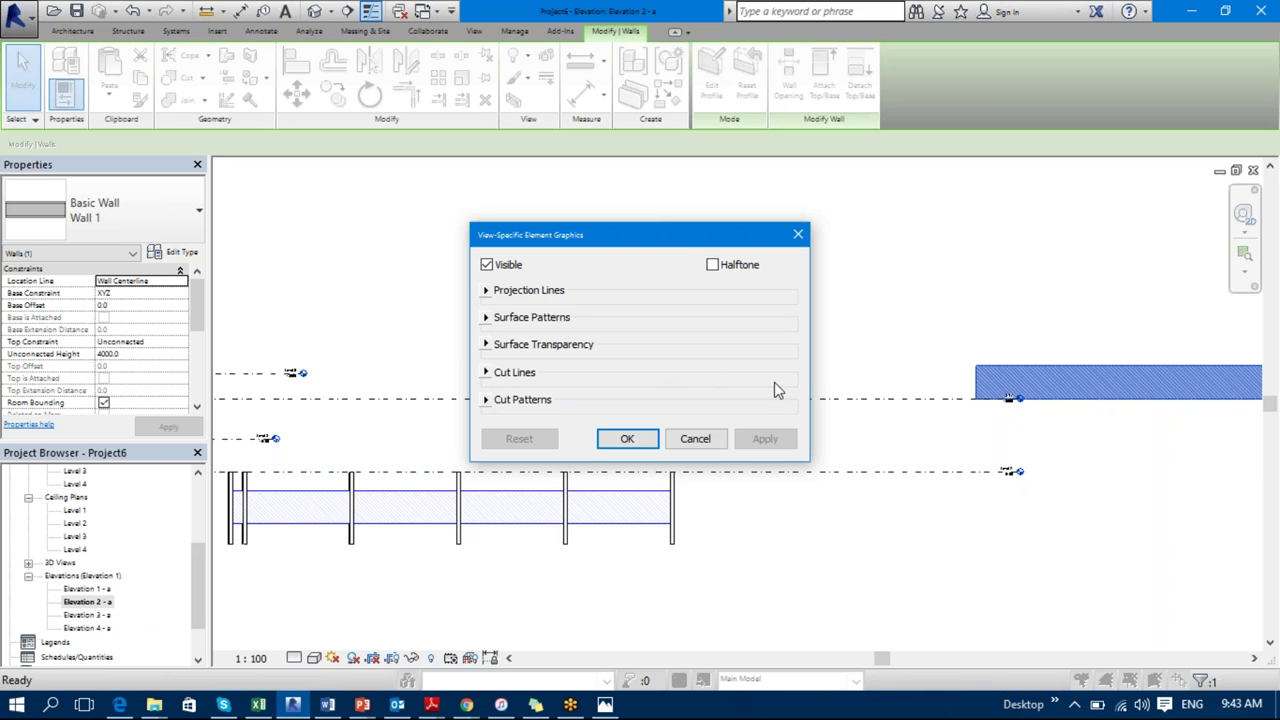
click(486, 374)
click(640, 422)
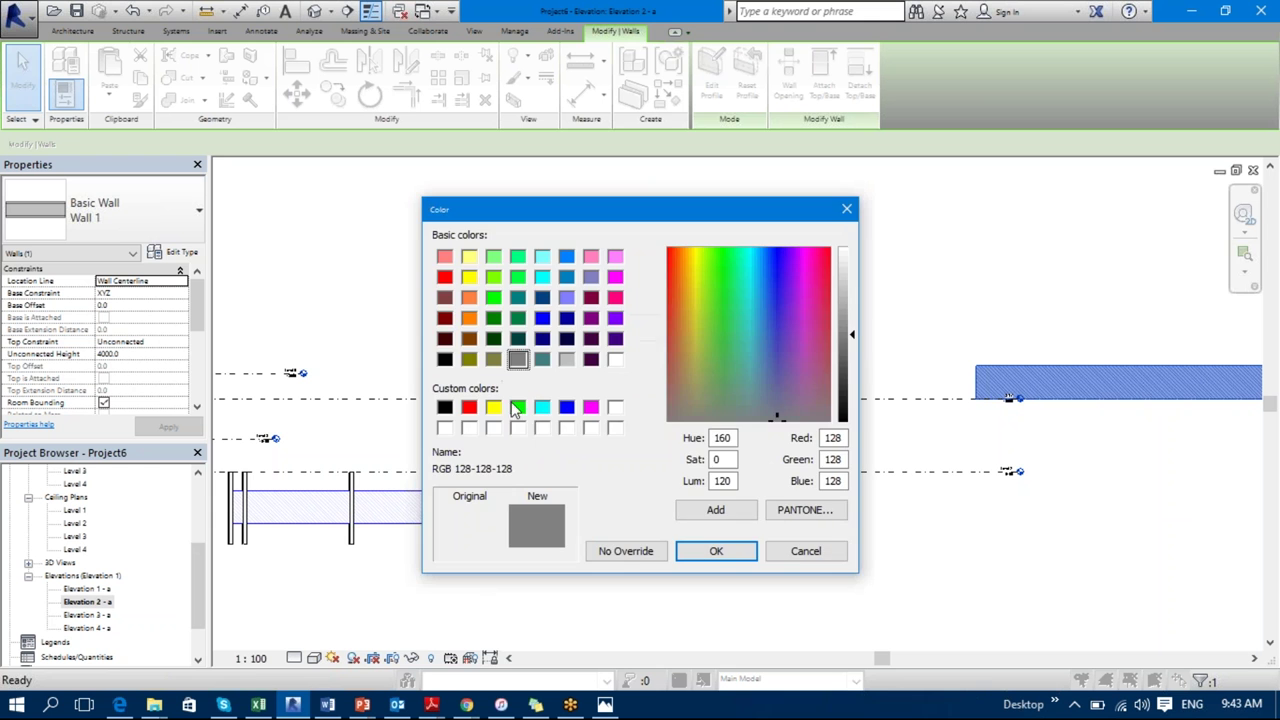
click(567, 408)
click(718, 552)
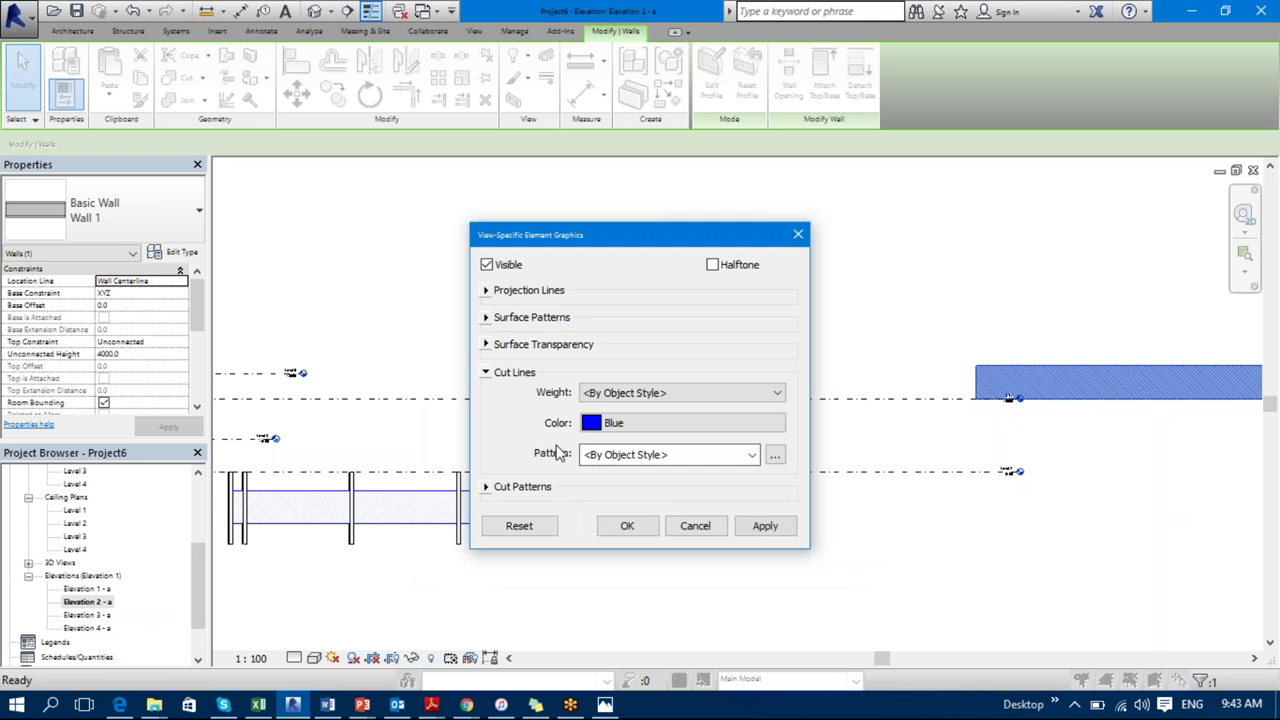
click(600, 455)
click(691, 283)
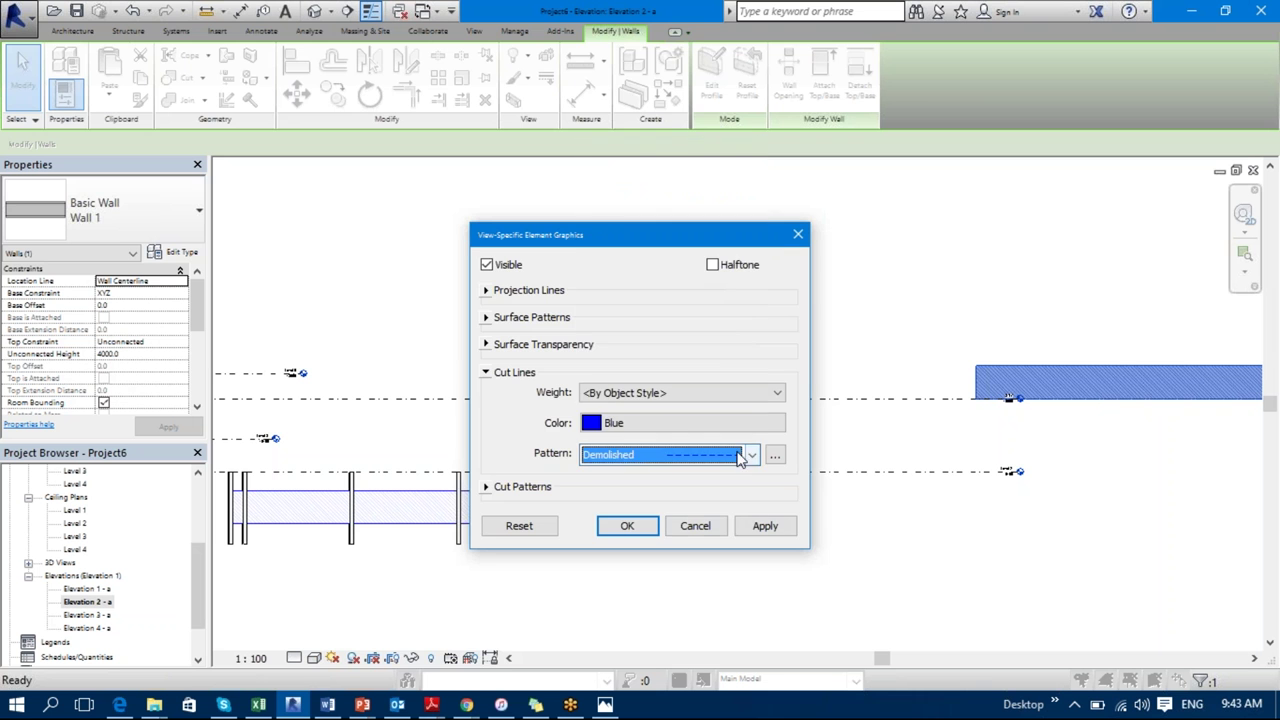
click(640, 526)
click(1025, 580)
scroll(940, 565, up, 5)
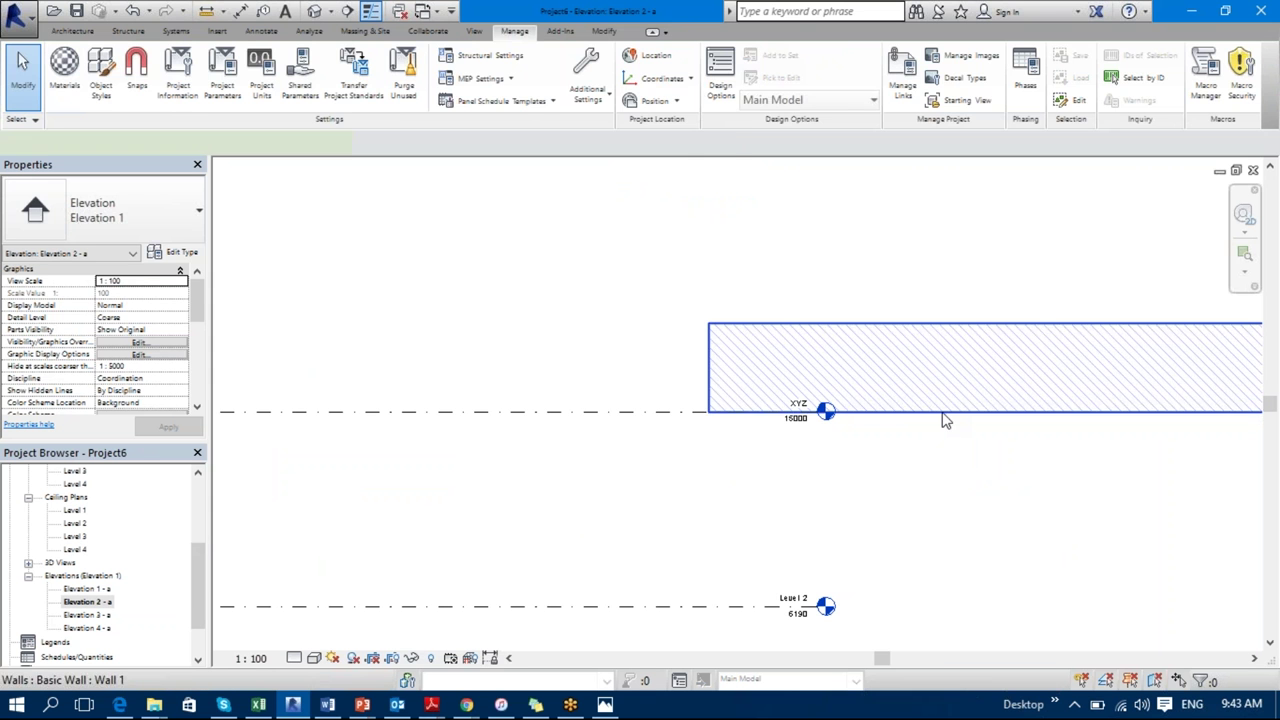
Step: Reopen the wall's By Element graphic overrides and reset its cut-line overrides
click(945, 420)
right_click(945, 420)
mouse_move(1020, 388)
click(1166, 384)
drag(620, 196, 467, 196)
click(375, 484)
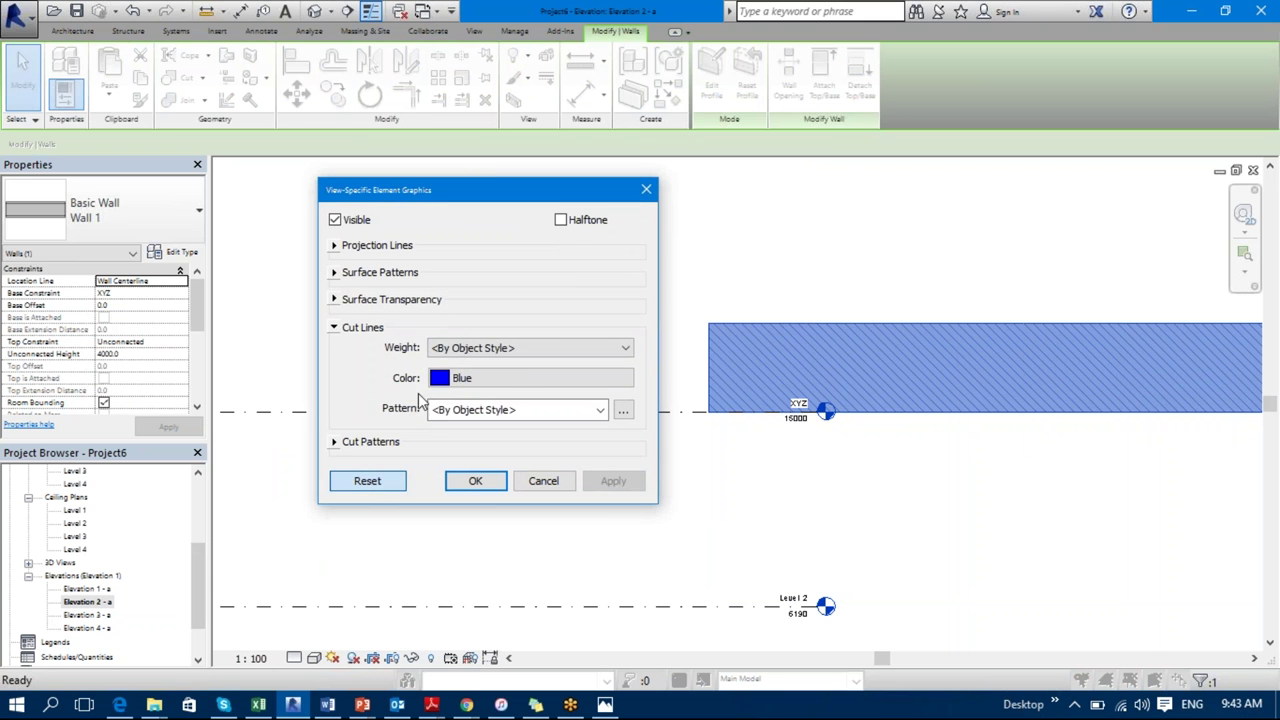
Step: Set the wall's projection line colour to orange (RGB 255-128-064) and apply it
click(335, 245)
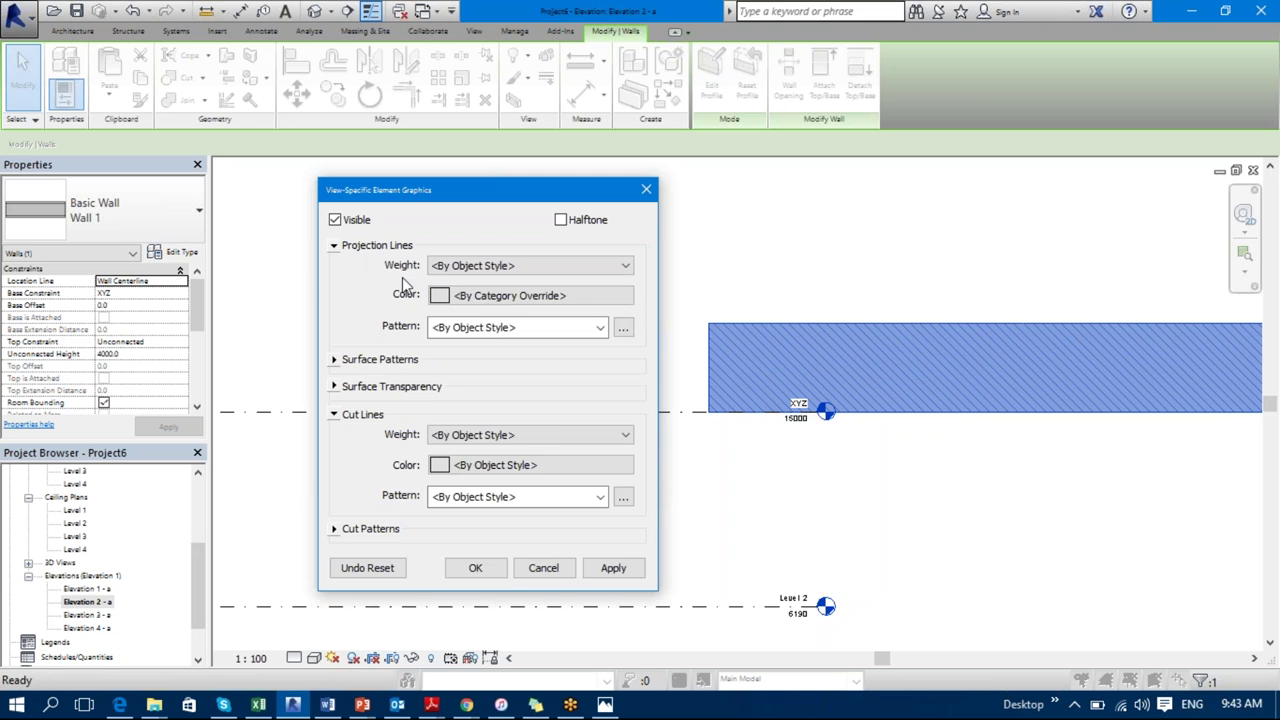
click(492, 296)
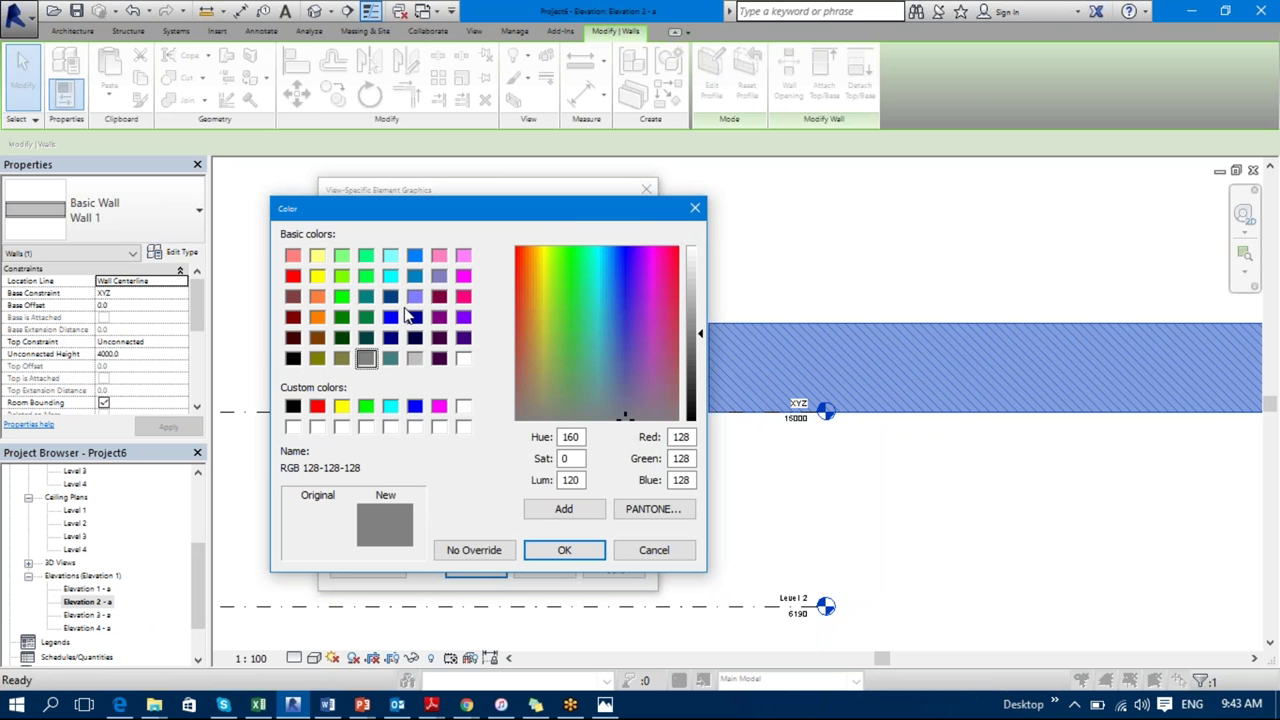
click(317, 296)
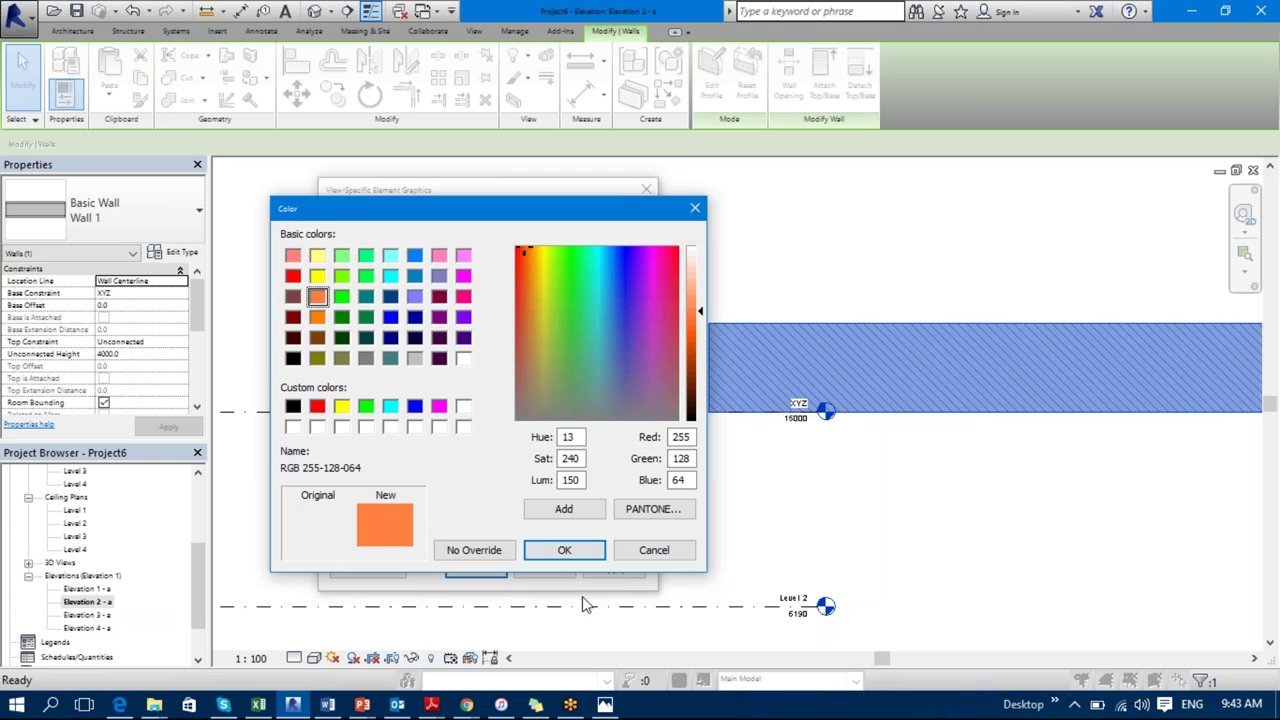
click(552, 555)
click(613, 568)
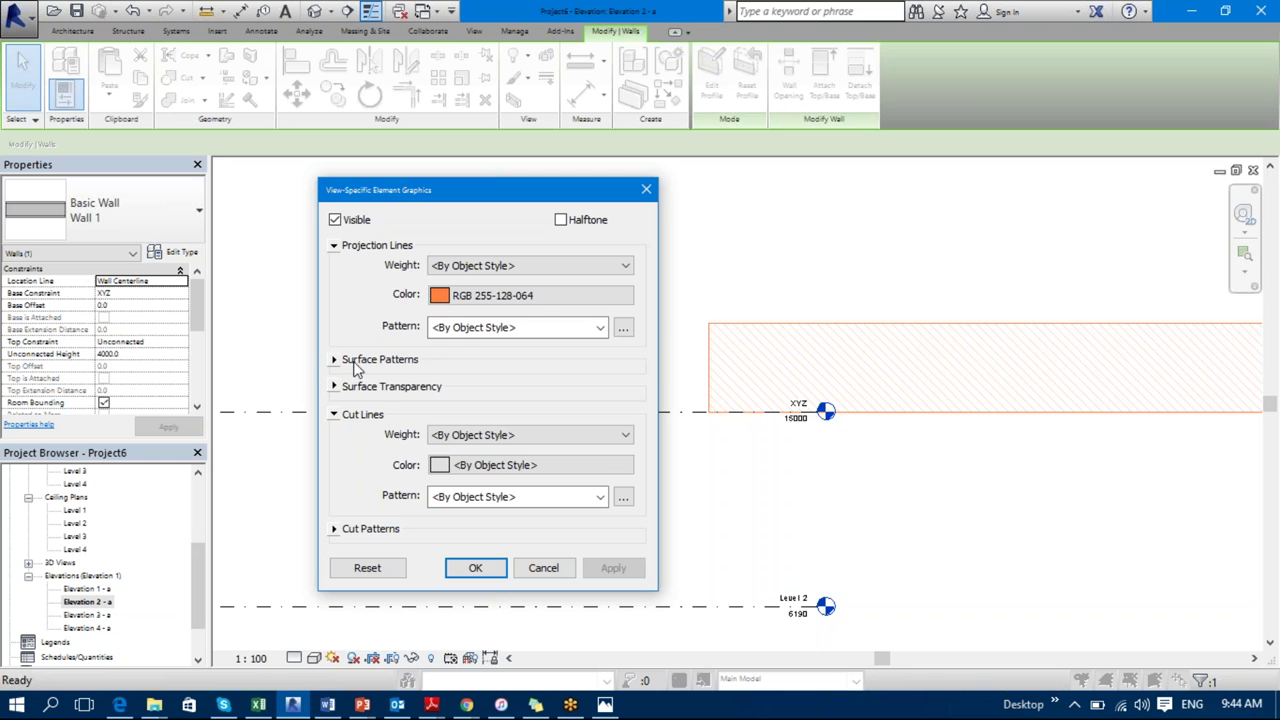
Step: Apply the Center line pattern to the wall's orange projection lines
click(600, 330)
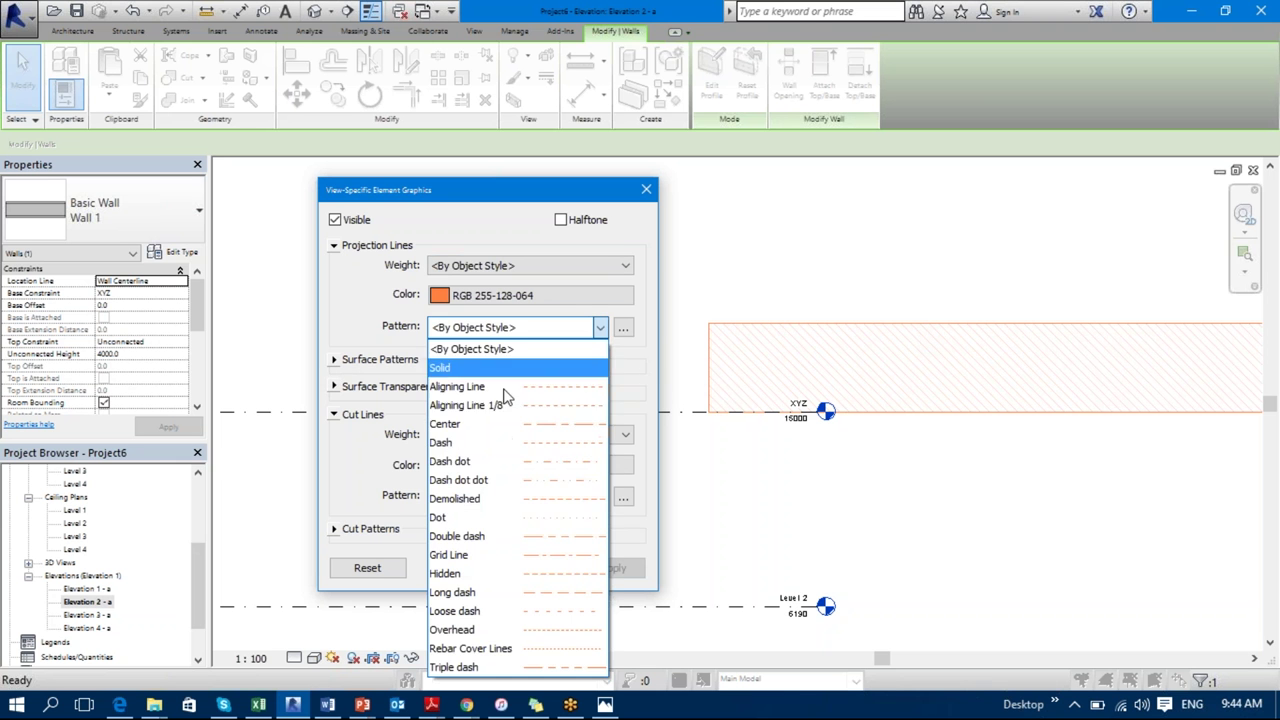
click(480, 423)
click(610, 567)
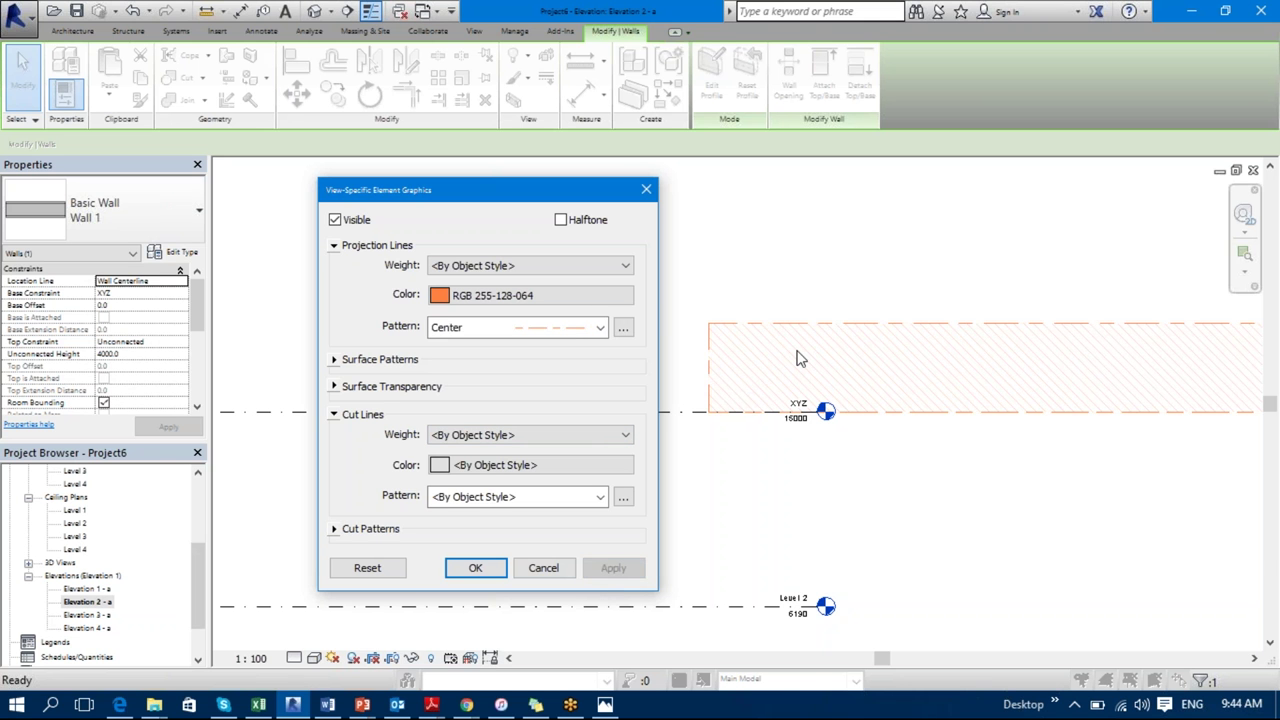
Step: Leave projection line weight unchanged and expand the Surface Transparency settings
click(553, 266)
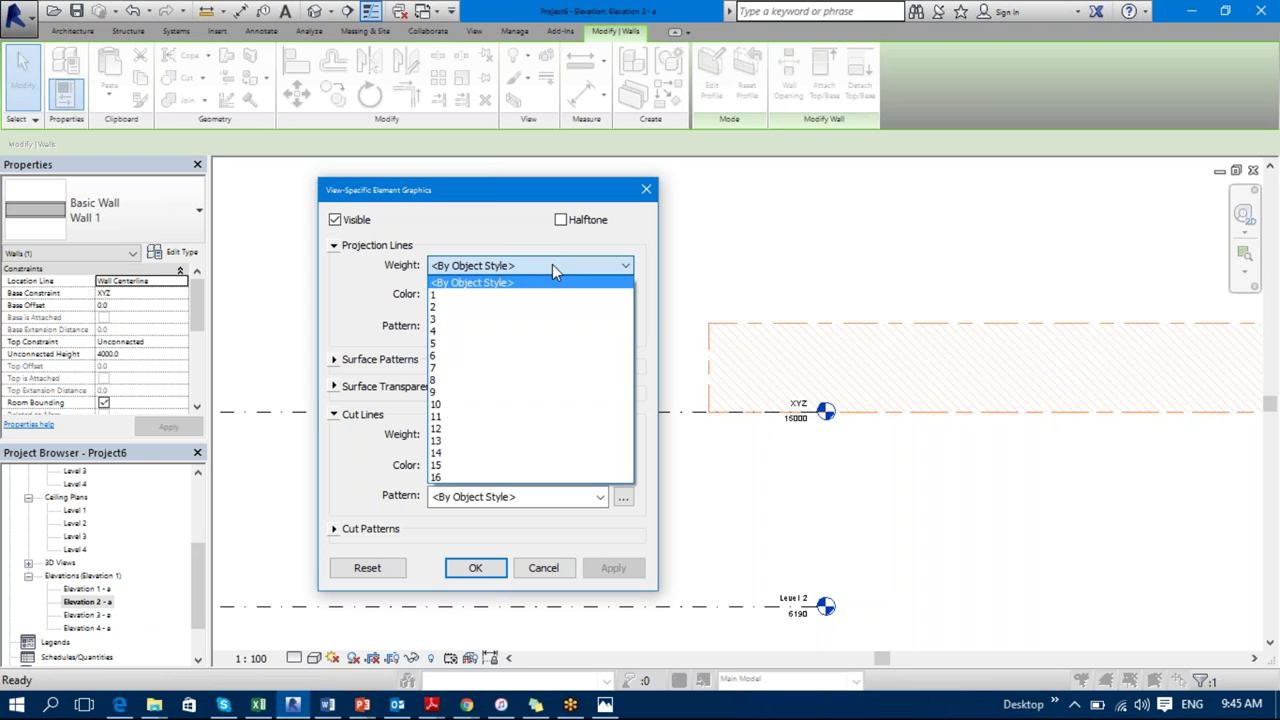
click(341, 334)
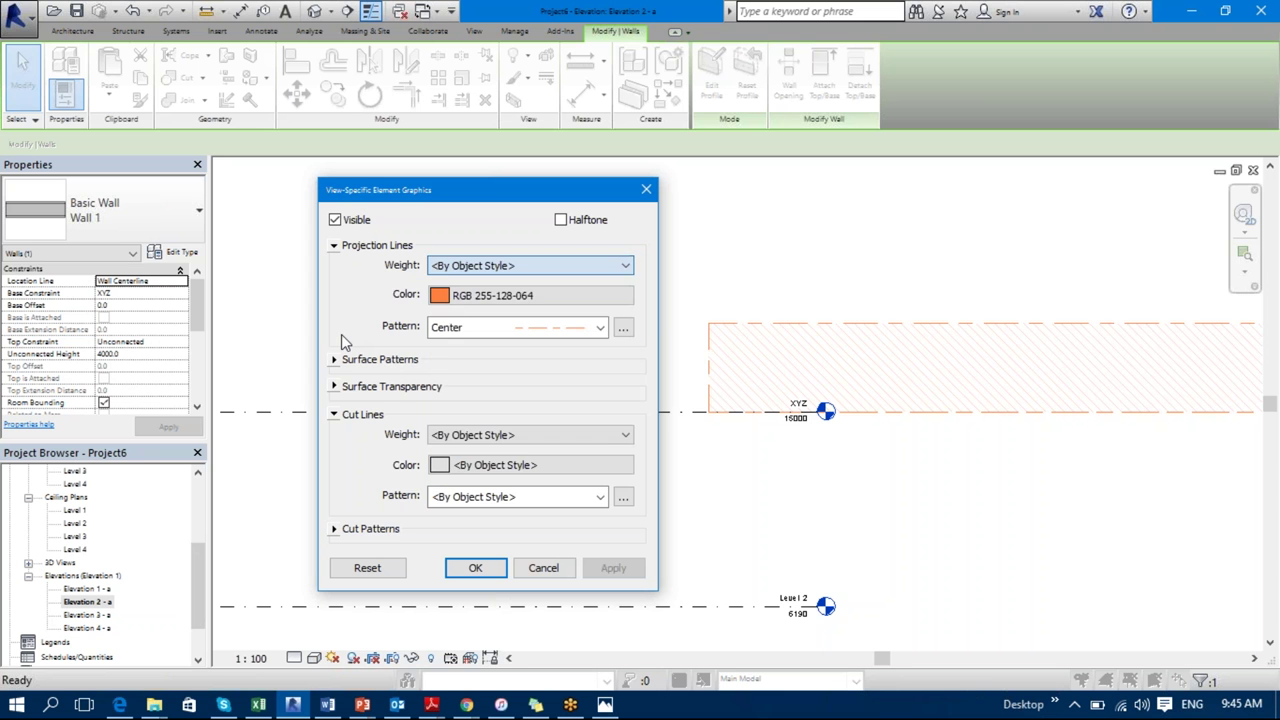
click(335, 386)
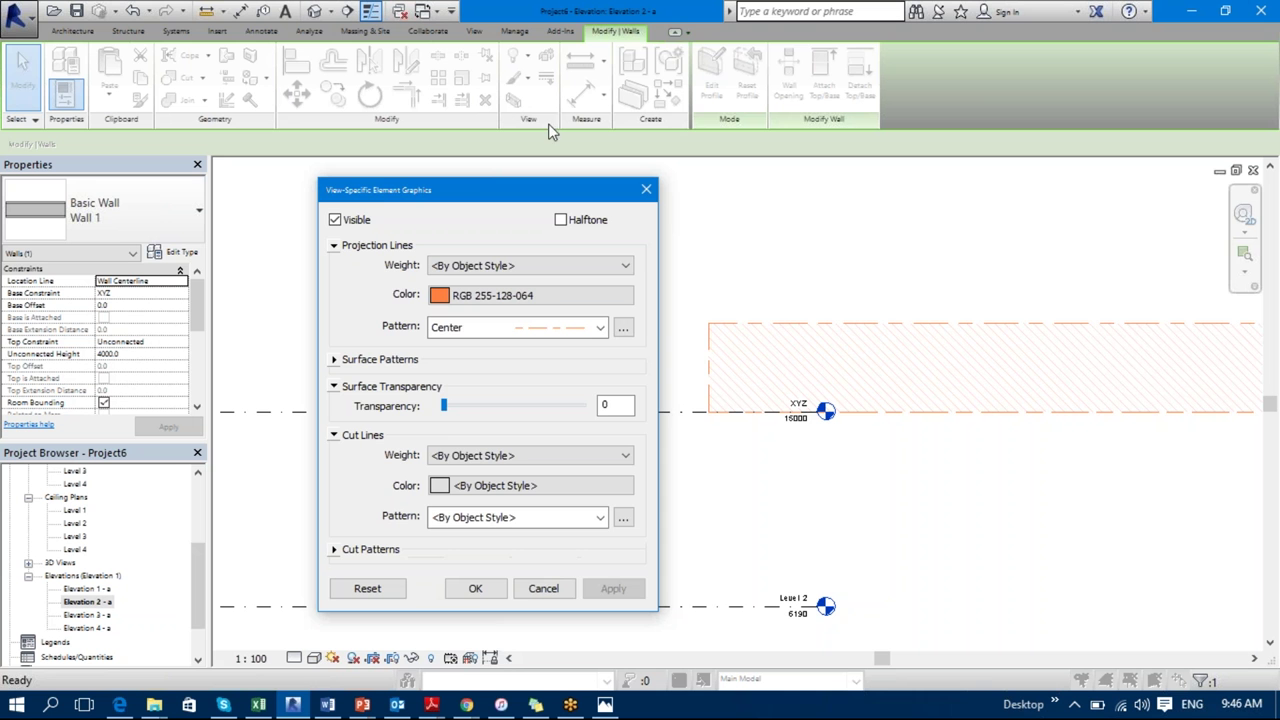
Step: Confirm the wall overrides, deselect the wall, zoom out, and start the VV command
click(497, 590)
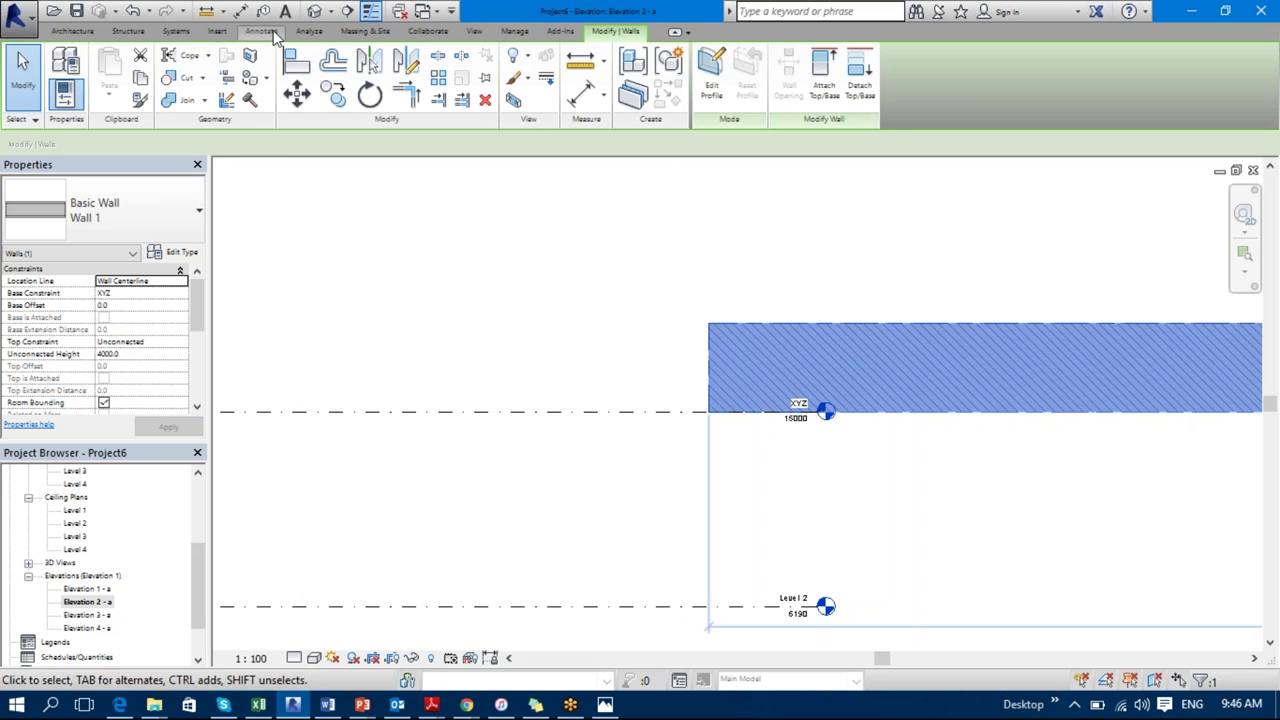
click(268, 32)
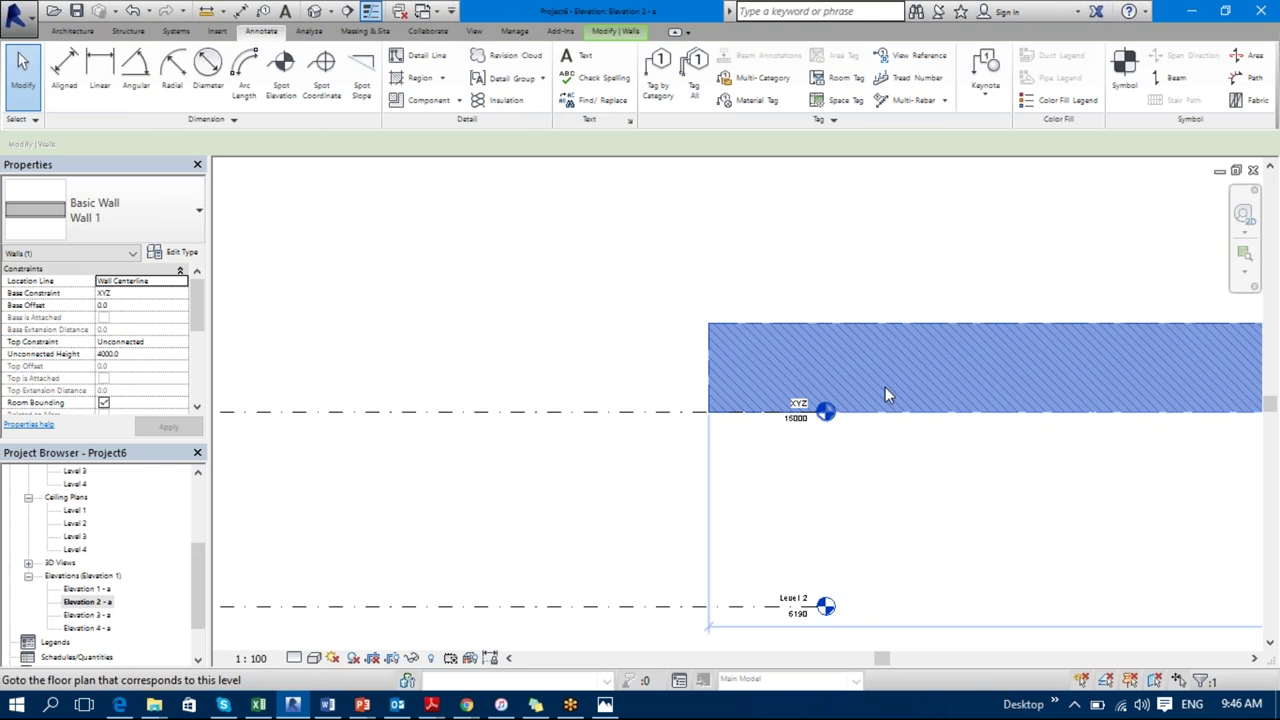
key(Escape)
scroll(503, 316, down, 2)
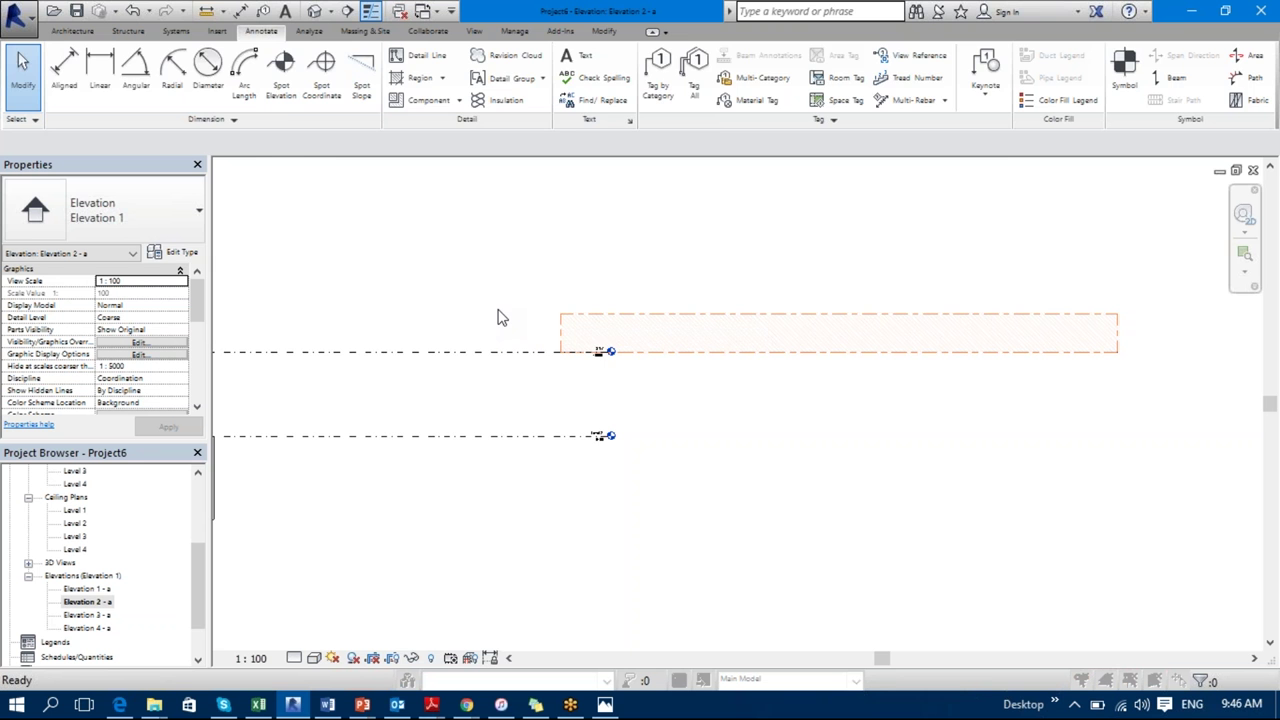
key(v)
key(v)
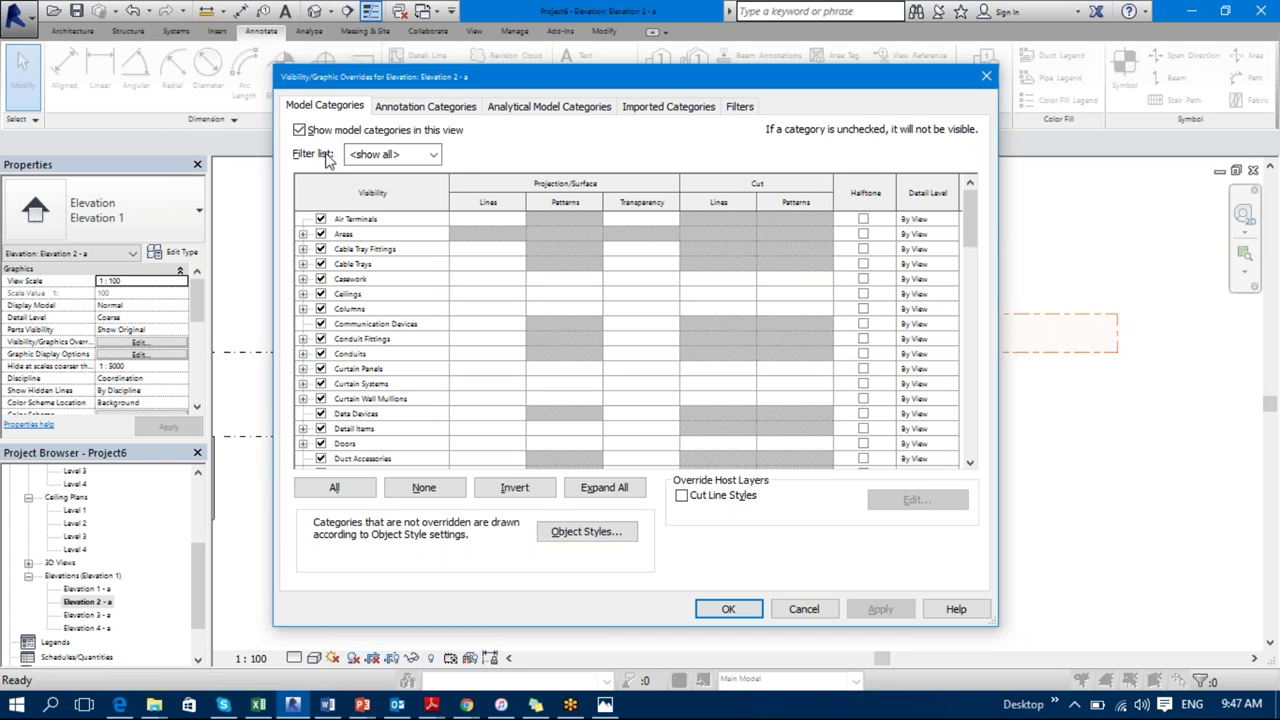
Step: Filter the Model Categories list to Structure only, unchecking Architecture, Mechanical, Electrical and Piping
click(434, 156)
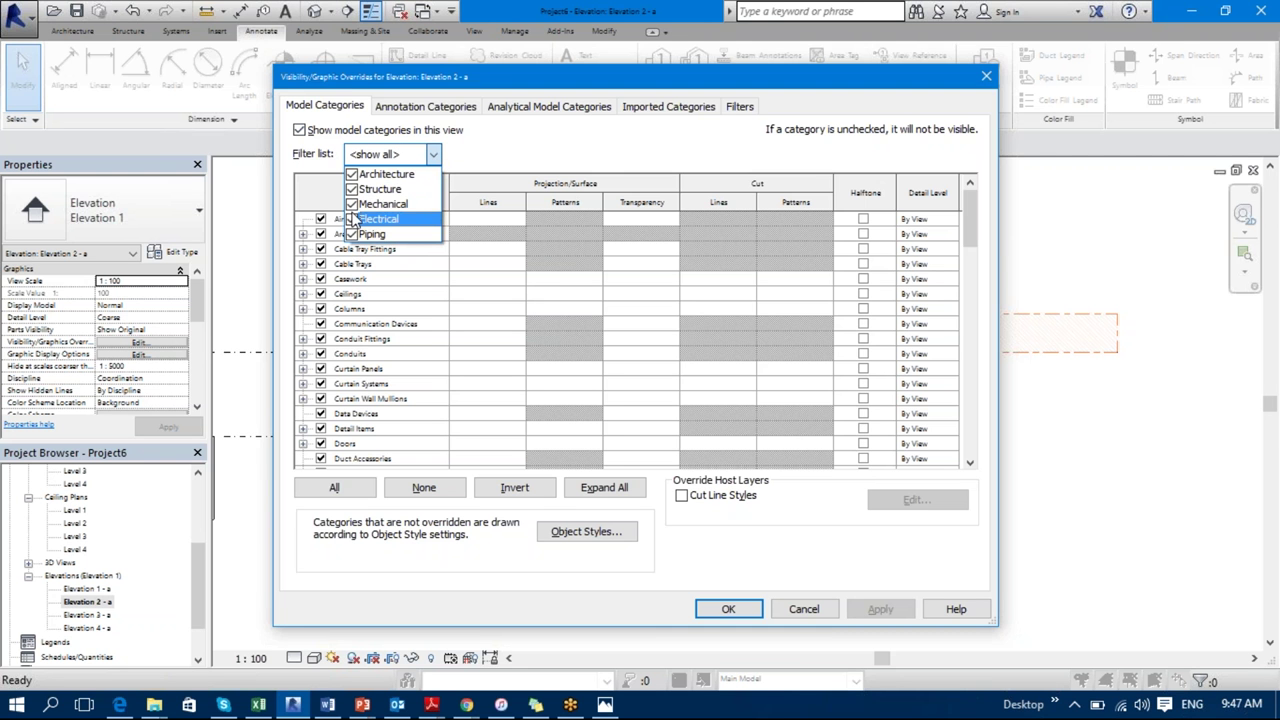
click(351, 174)
click(351, 204)
click(351, 219)
click(351, 234)
click(433, 154)
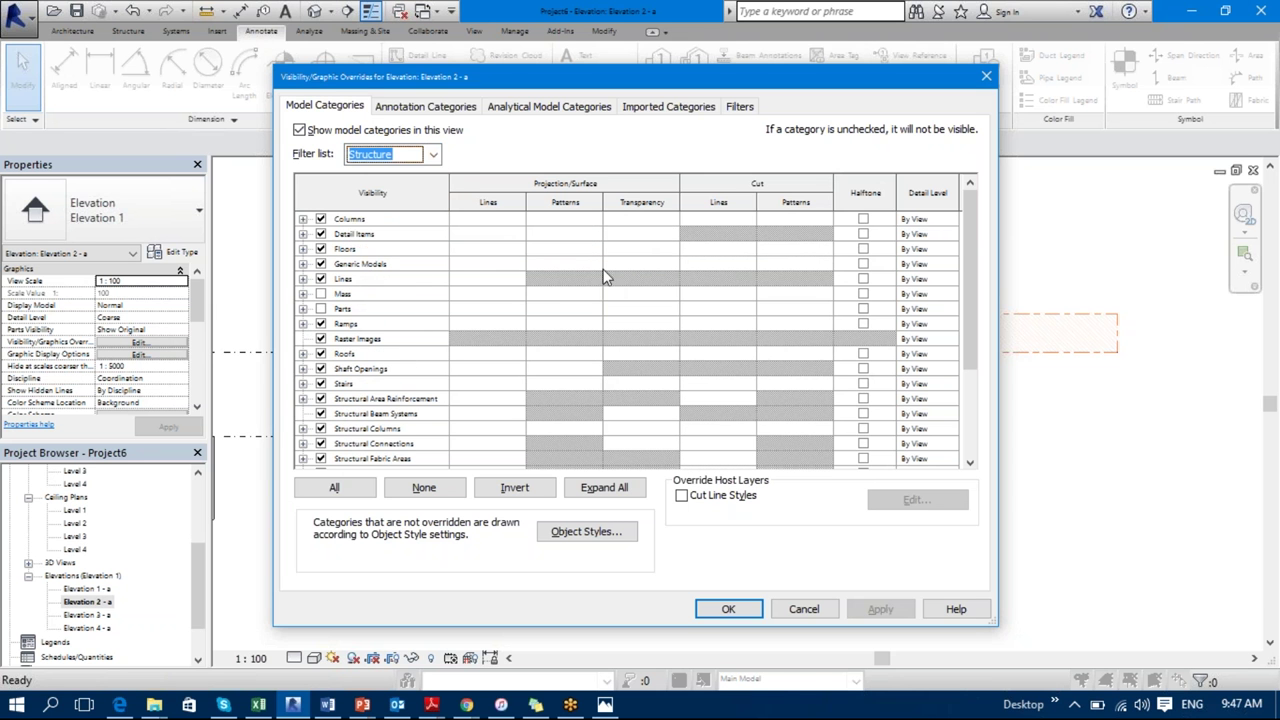
drag(966, 270, 966, 356)
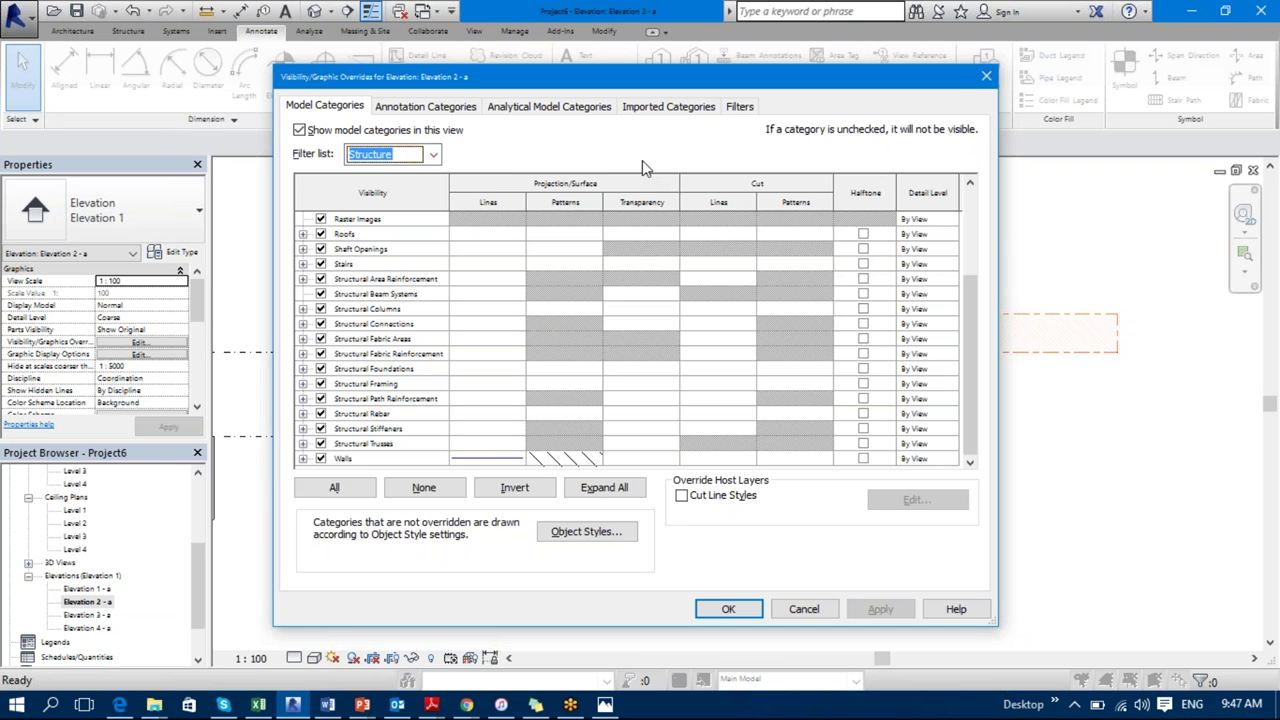
click(434, 156)
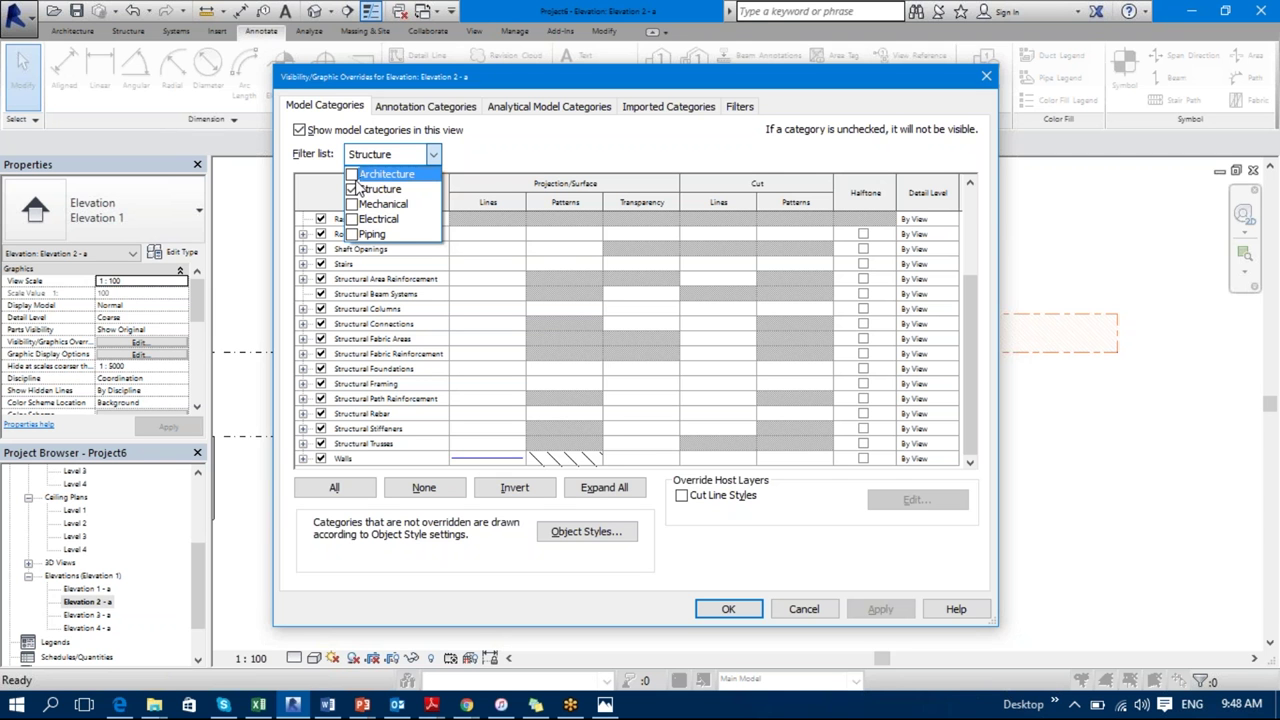
click(482, 160)
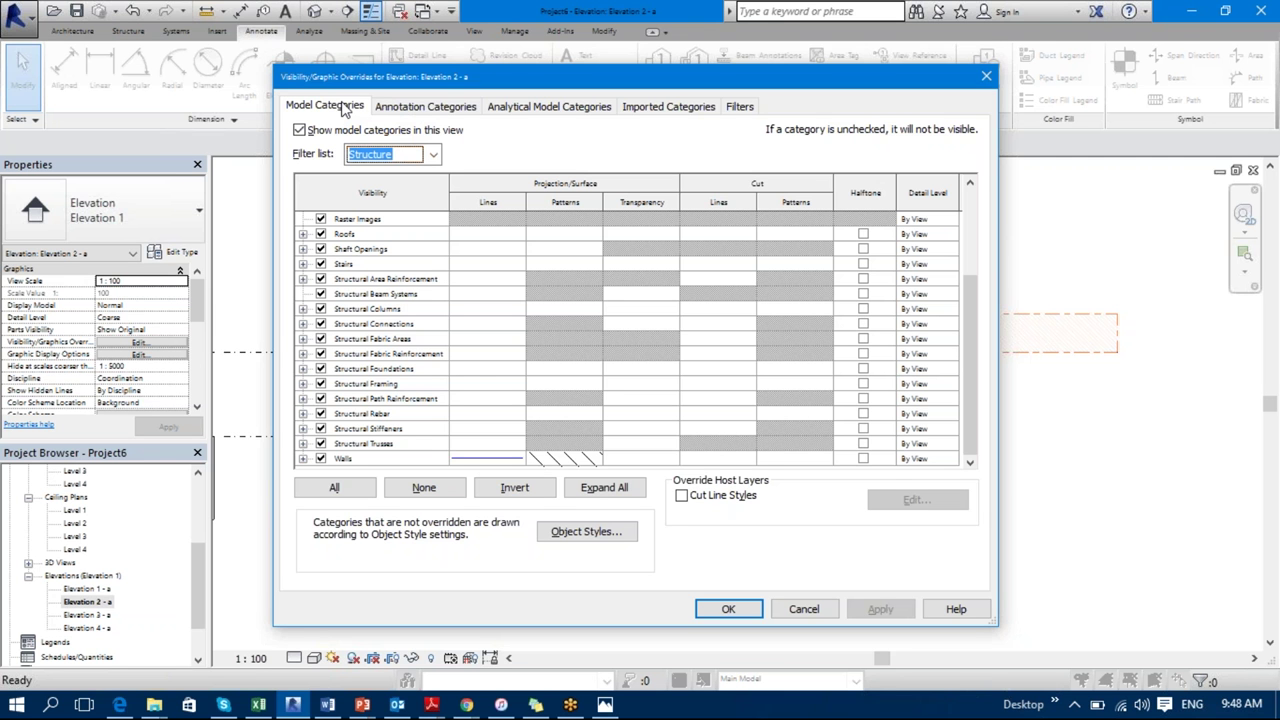
Step: Review the Annotation Categories tab and turn off showing annotation categories
click(405, 108)
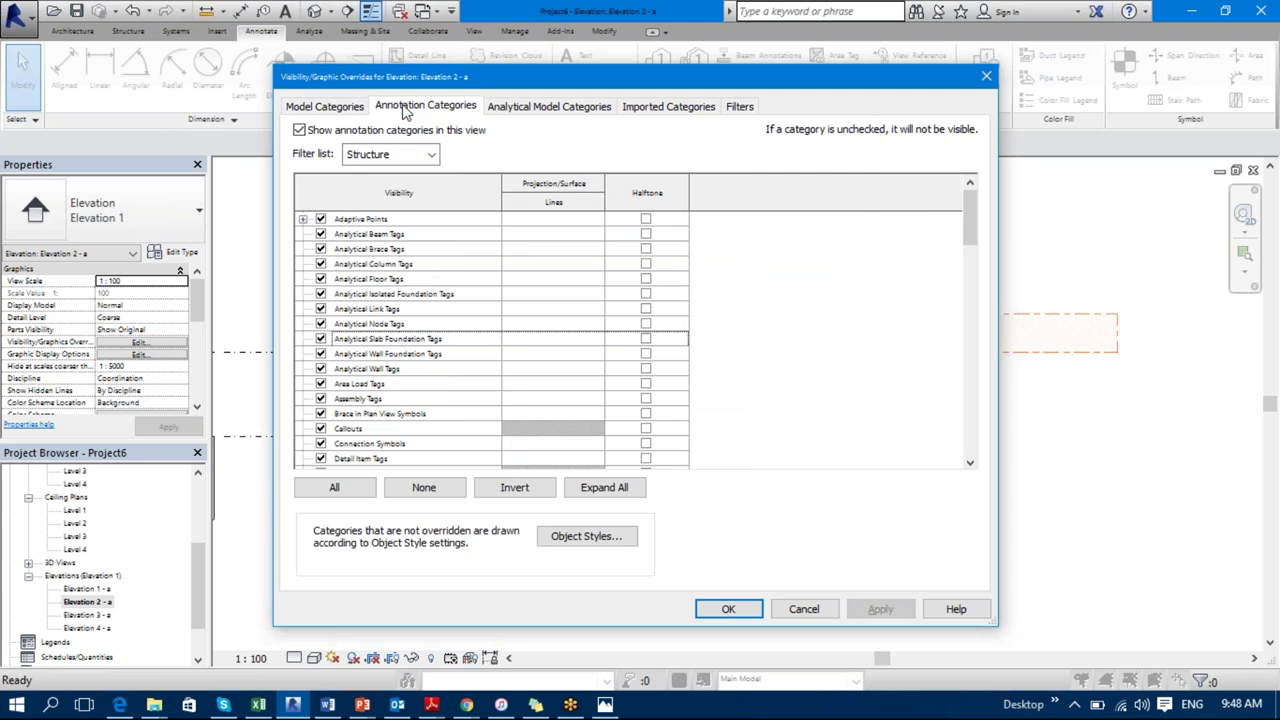
click(328, 110)
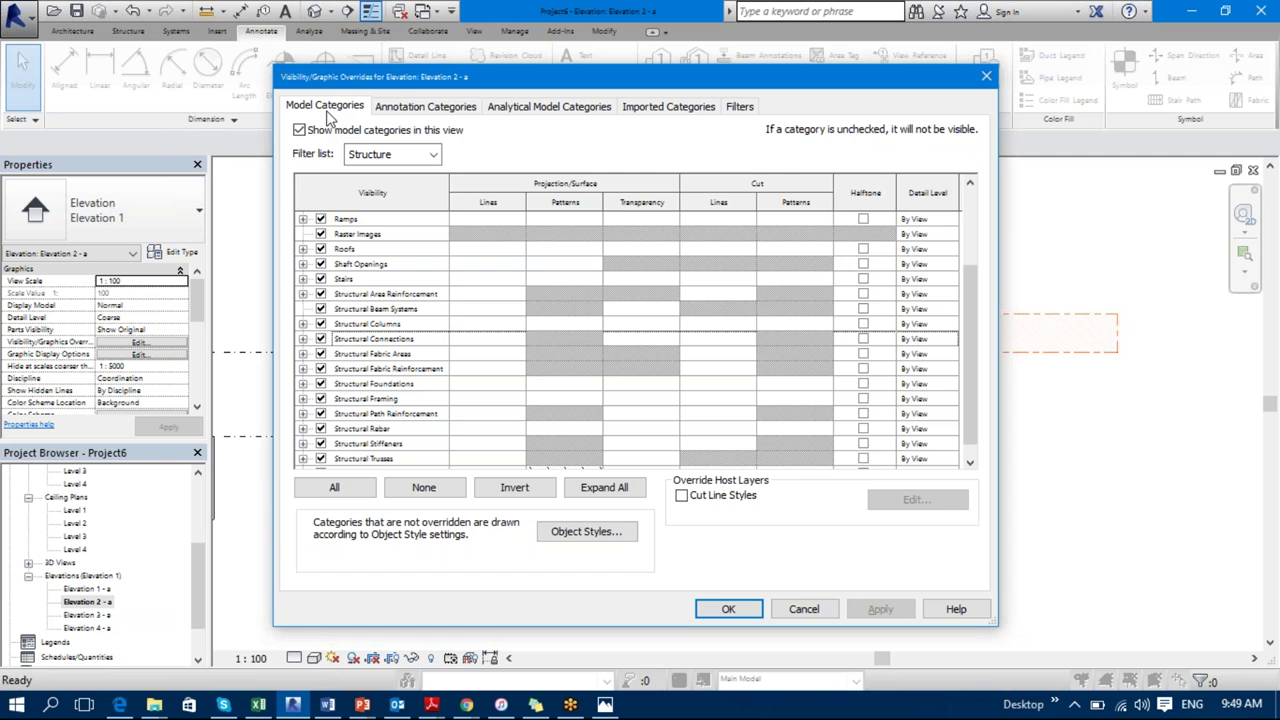
click(433, 107)
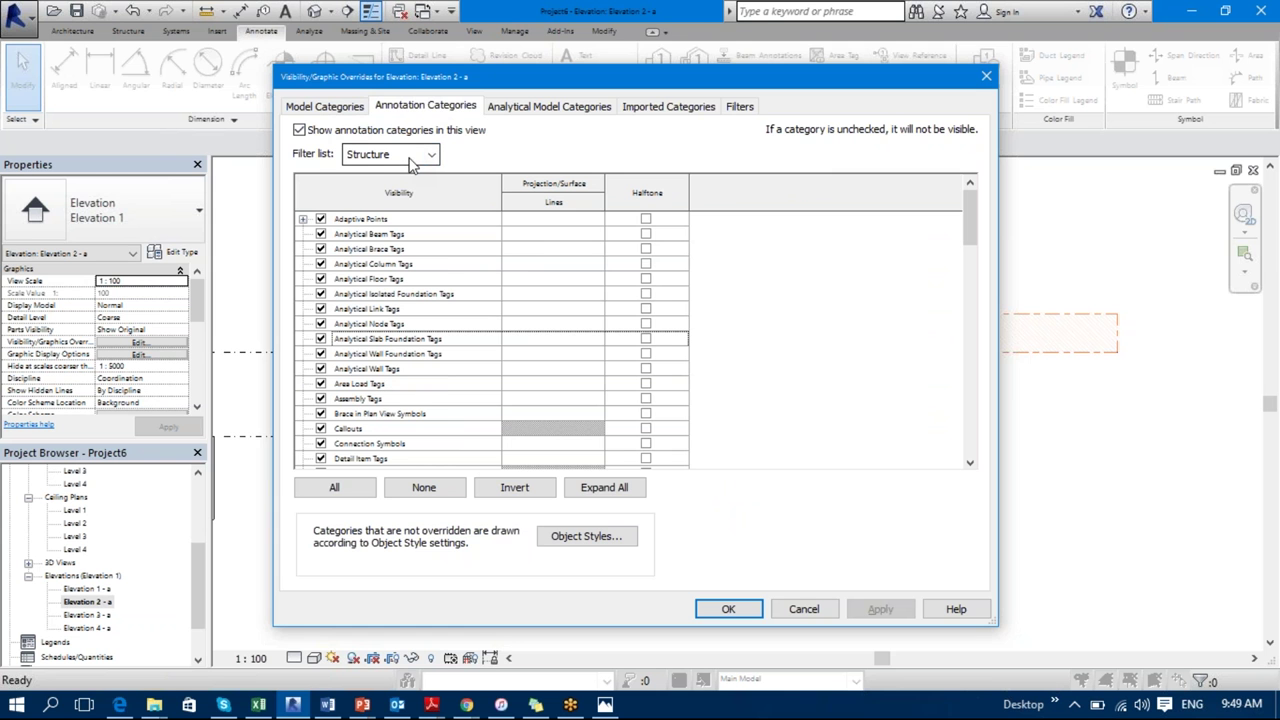
click(300, 132)
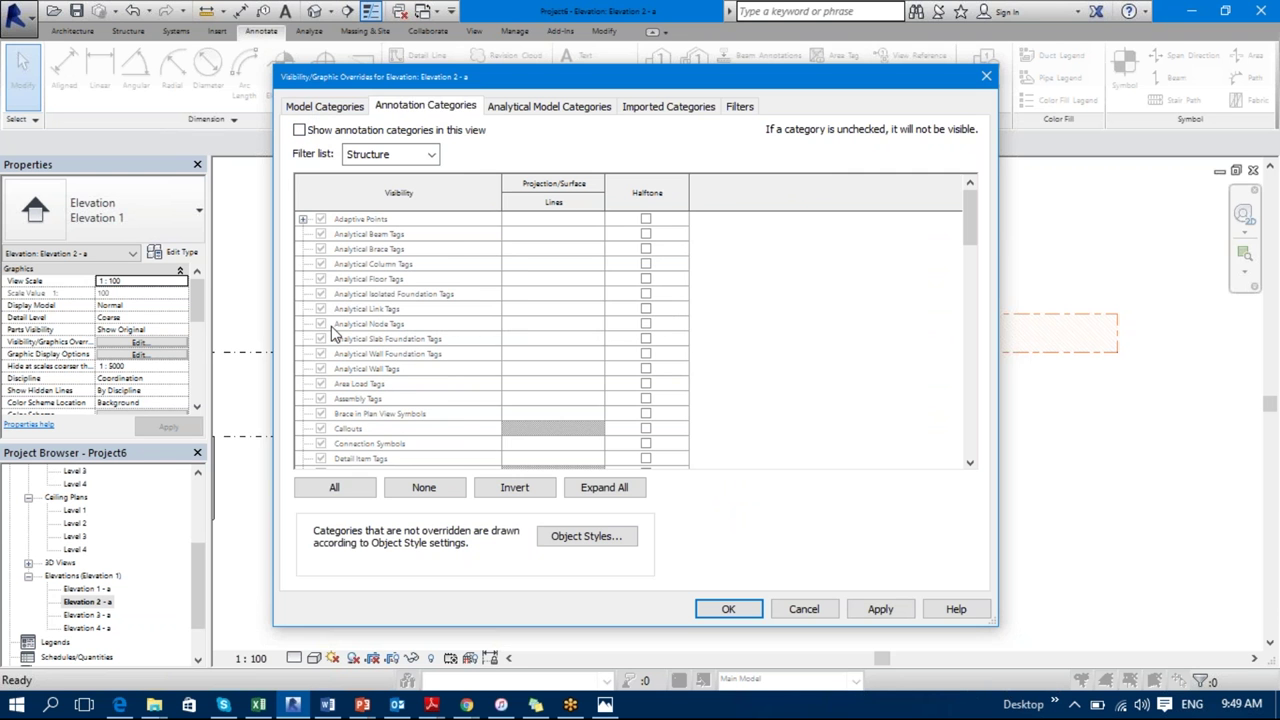
Step: Turn 'Show annotation categories in this view' back on and switch to Analytical Model Categories
click(362, 368)
click(386, 326)
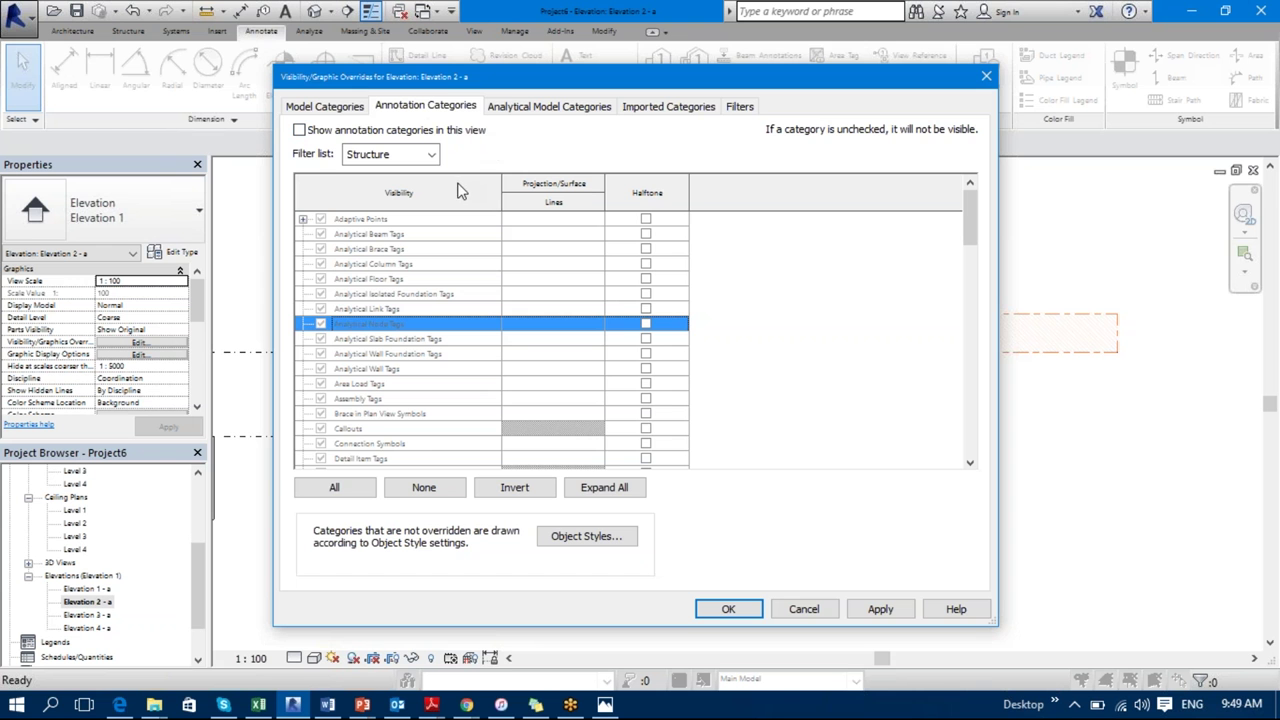
click(300, 132)
click(300, 132)
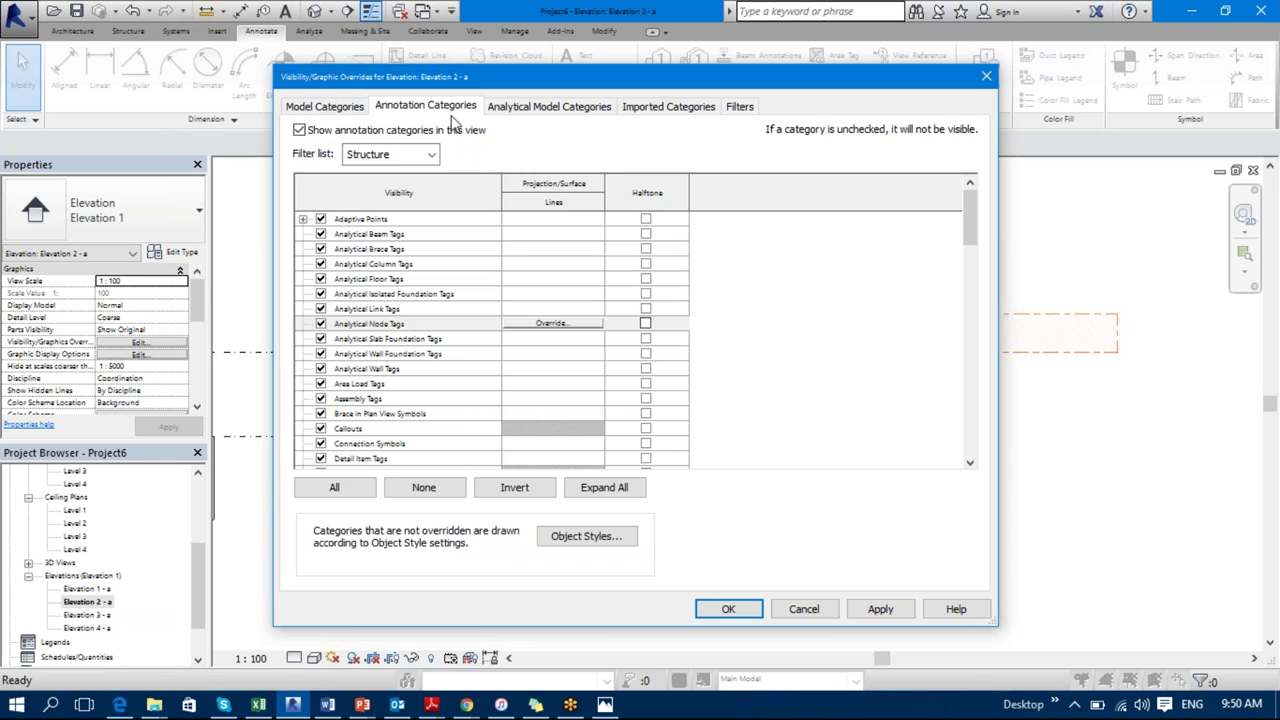
click(546, 113)
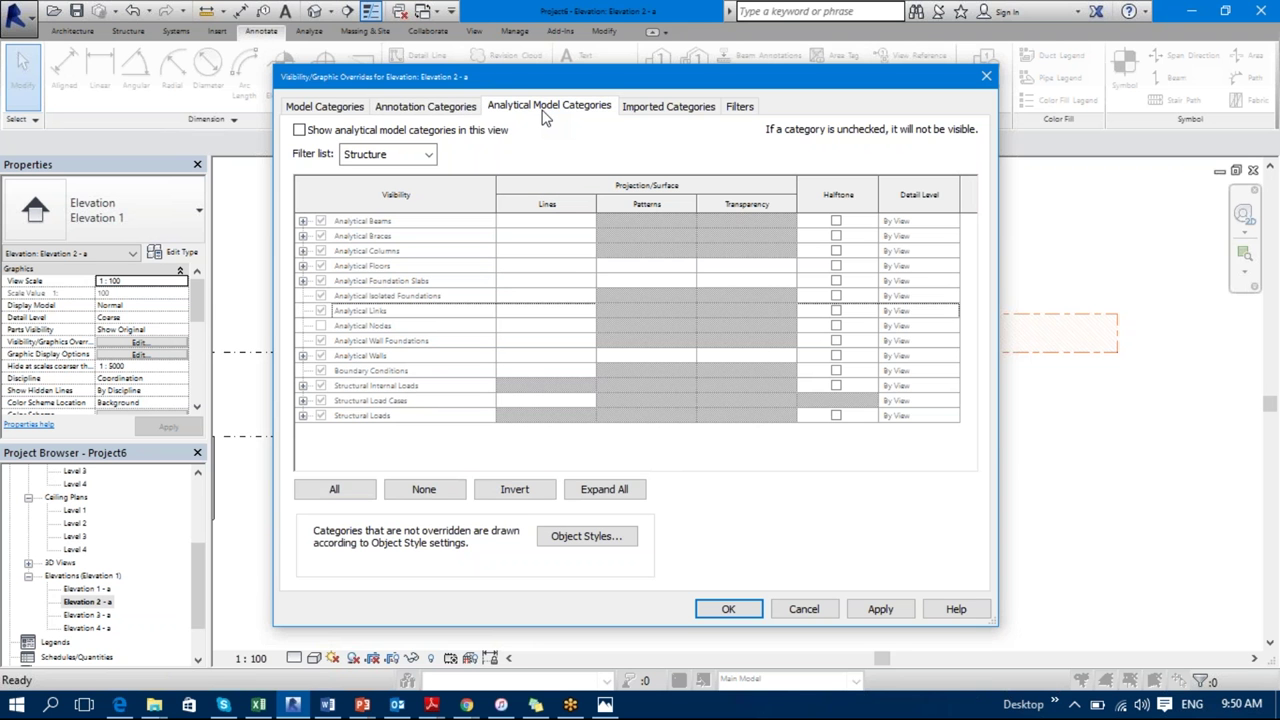
Step: Enable 'Show analytical model categories in this view', tick Analytical Nodes, and confirm with OK
click(299, 130)
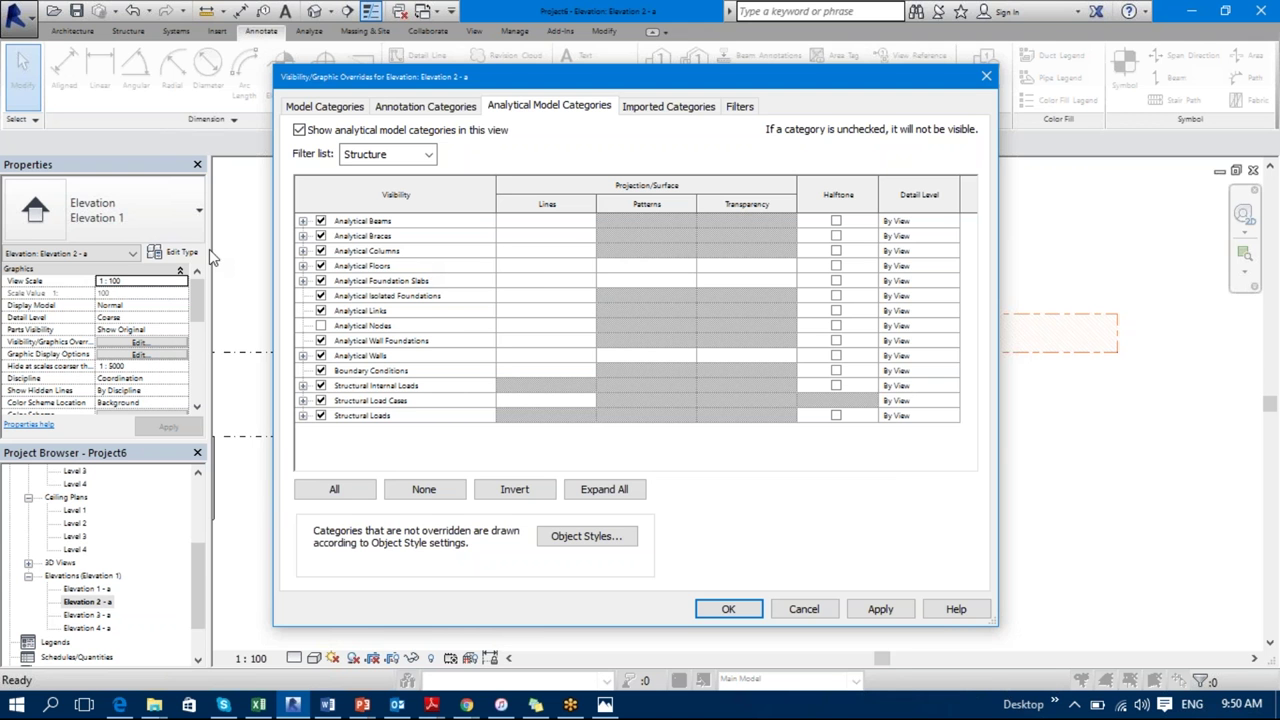
click(299, 130)
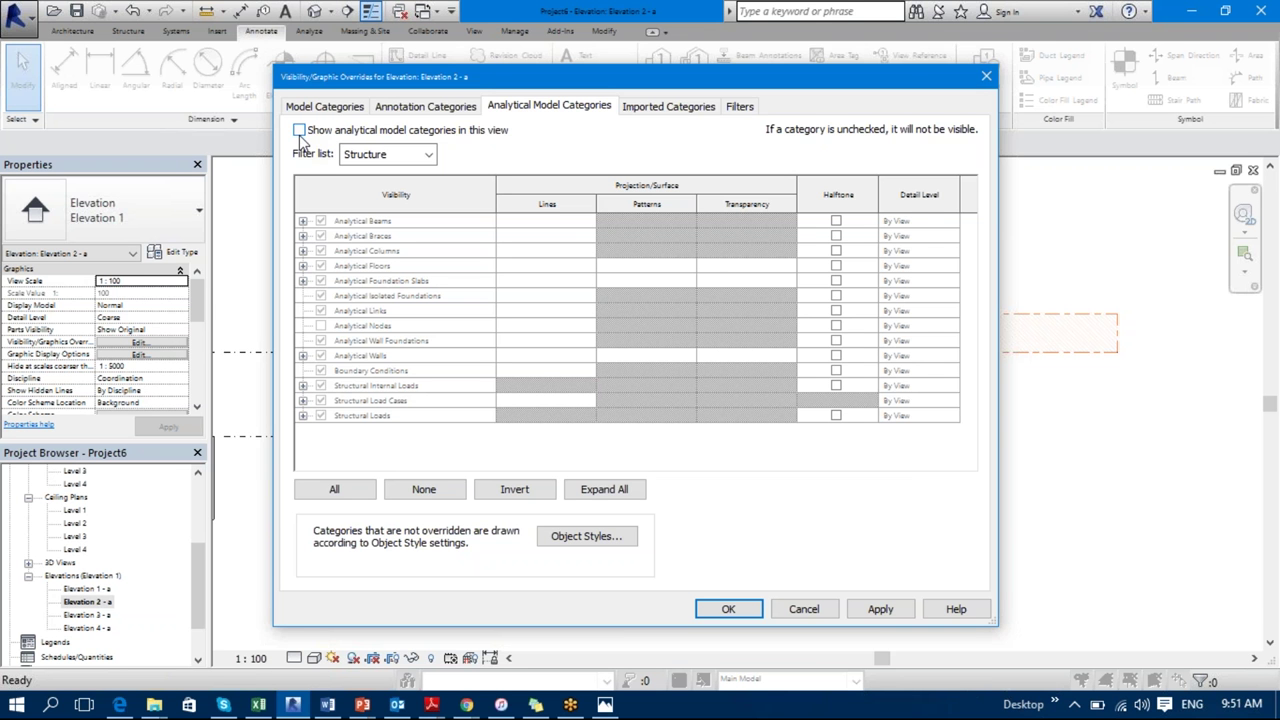
click(299, 131)
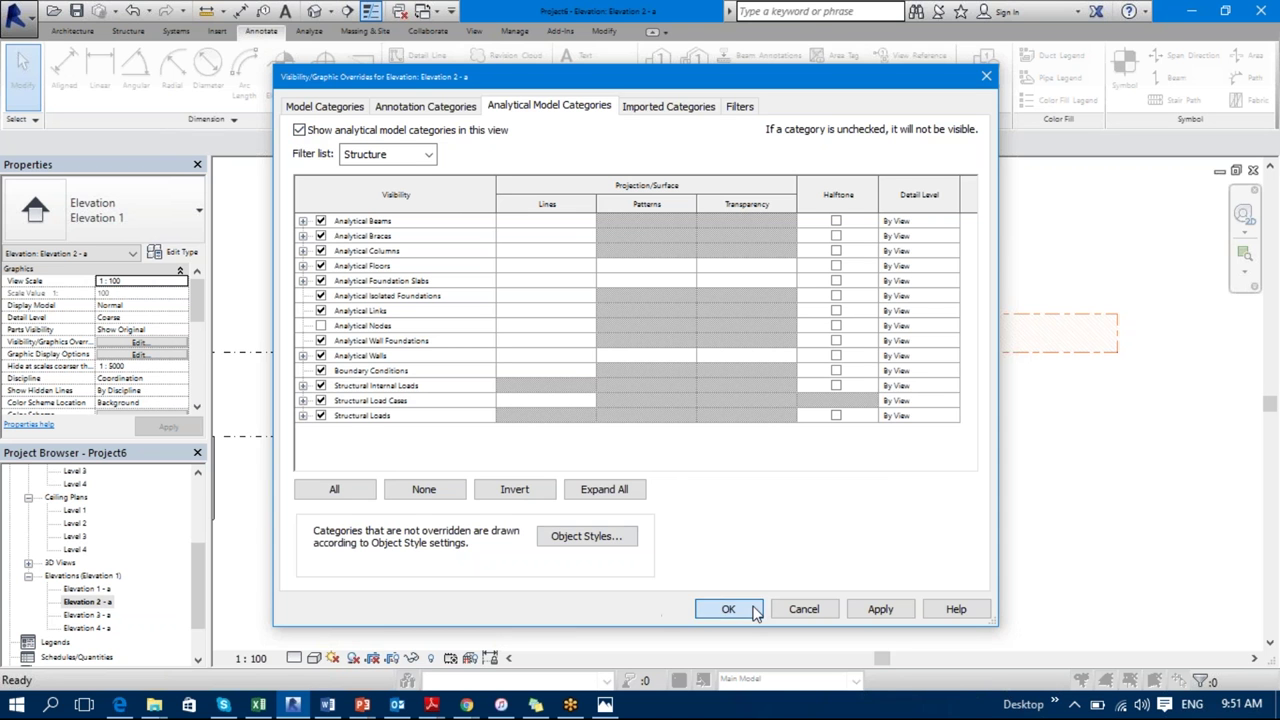
click(320, 326)
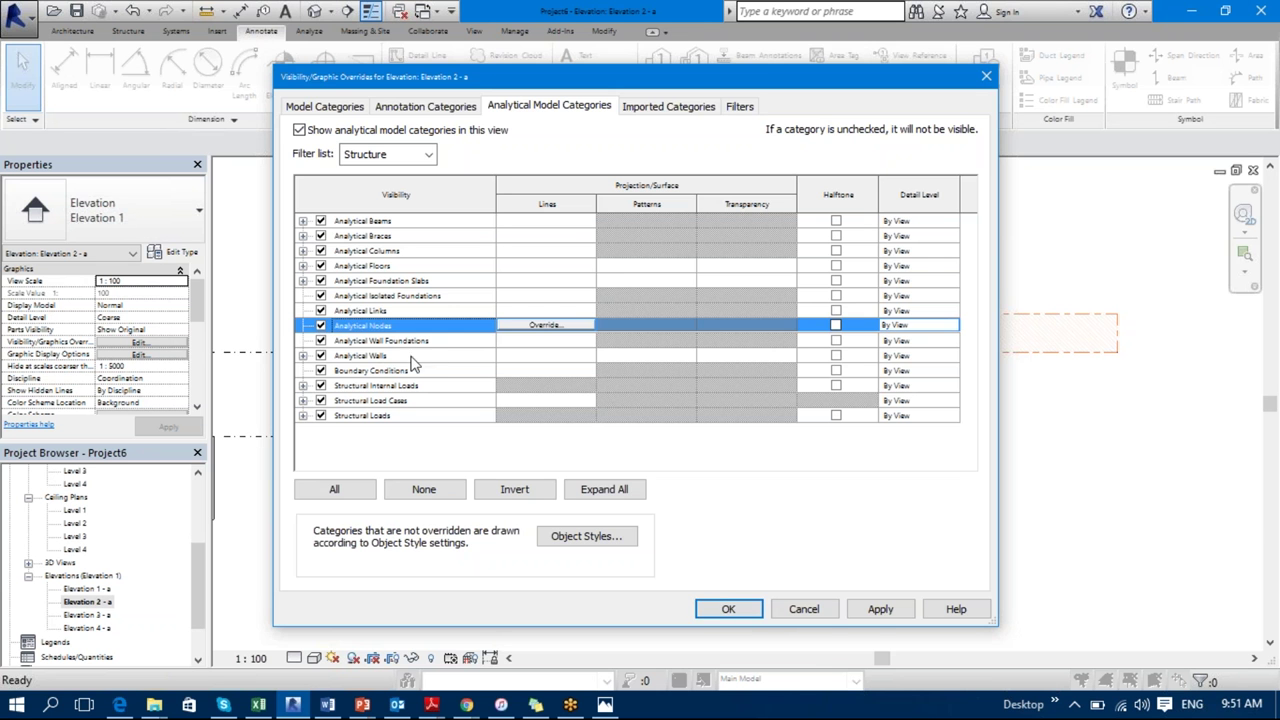
click(728, 609)
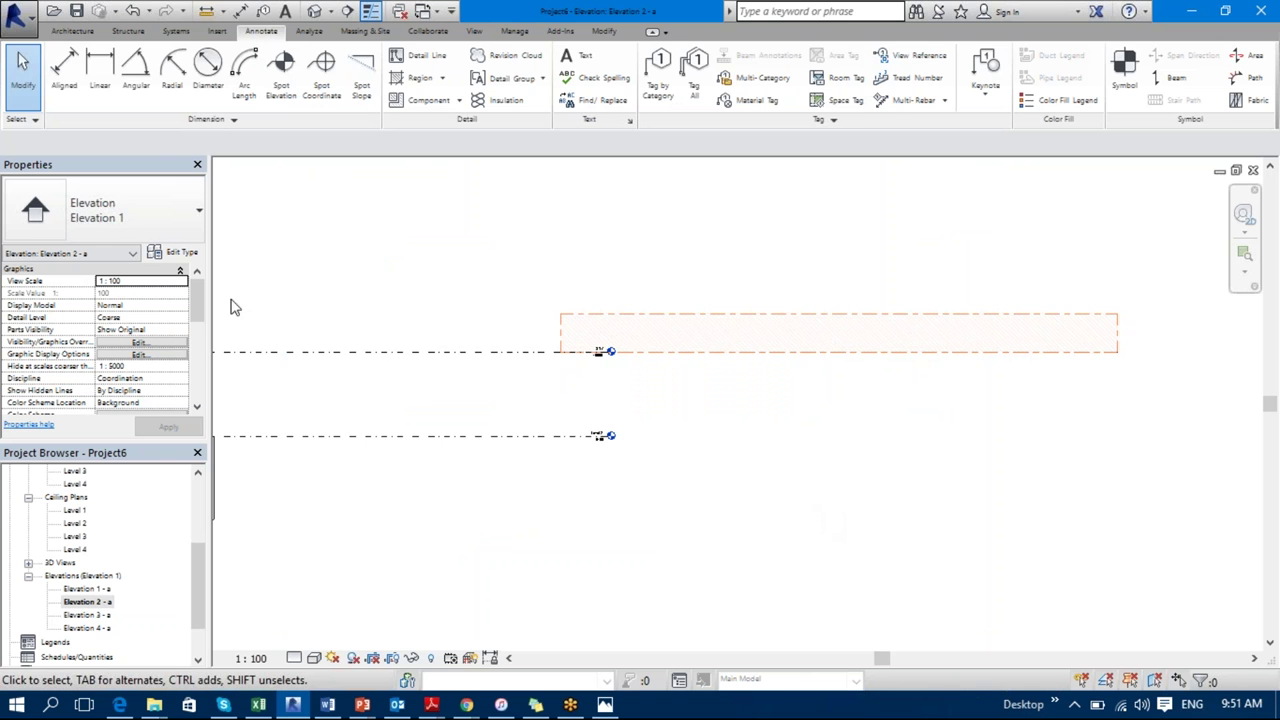
Step: Open the Level 1 structural plan and zoom and pan so the whole grid is centred
drag(198, 588, 198, 490)
double_click(75, 498)
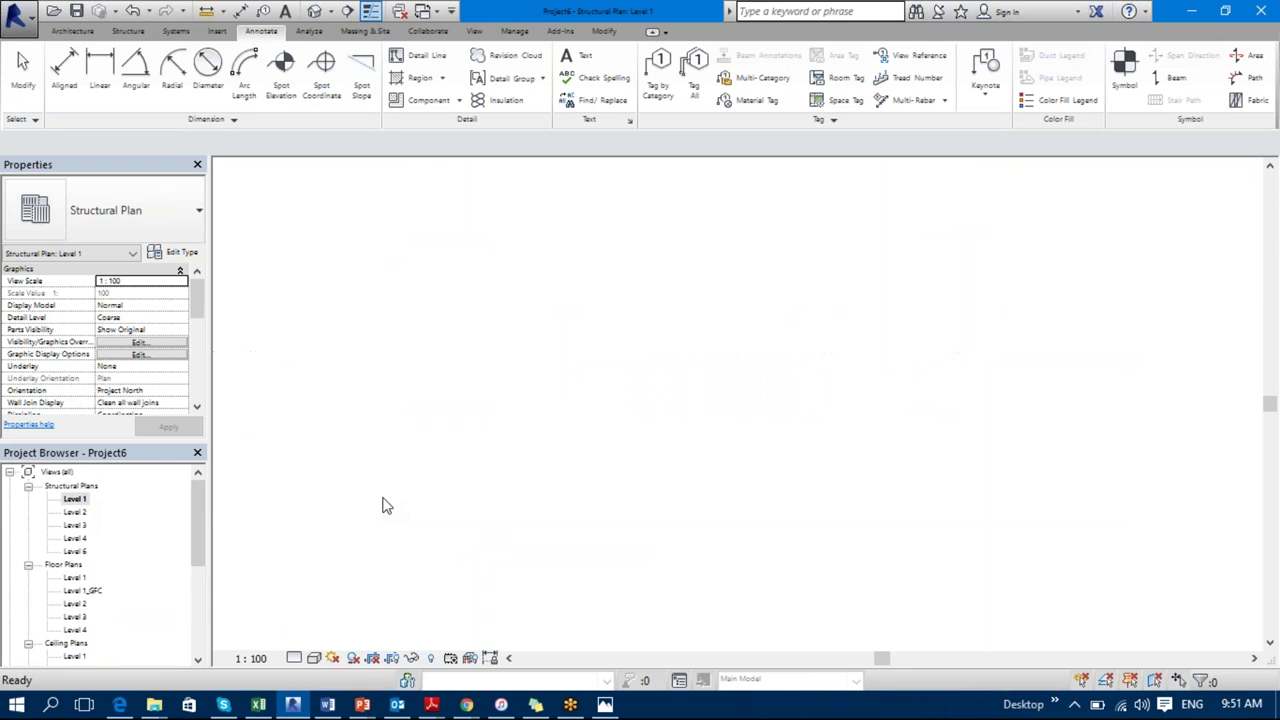
scroll(630, 490, down, 5)
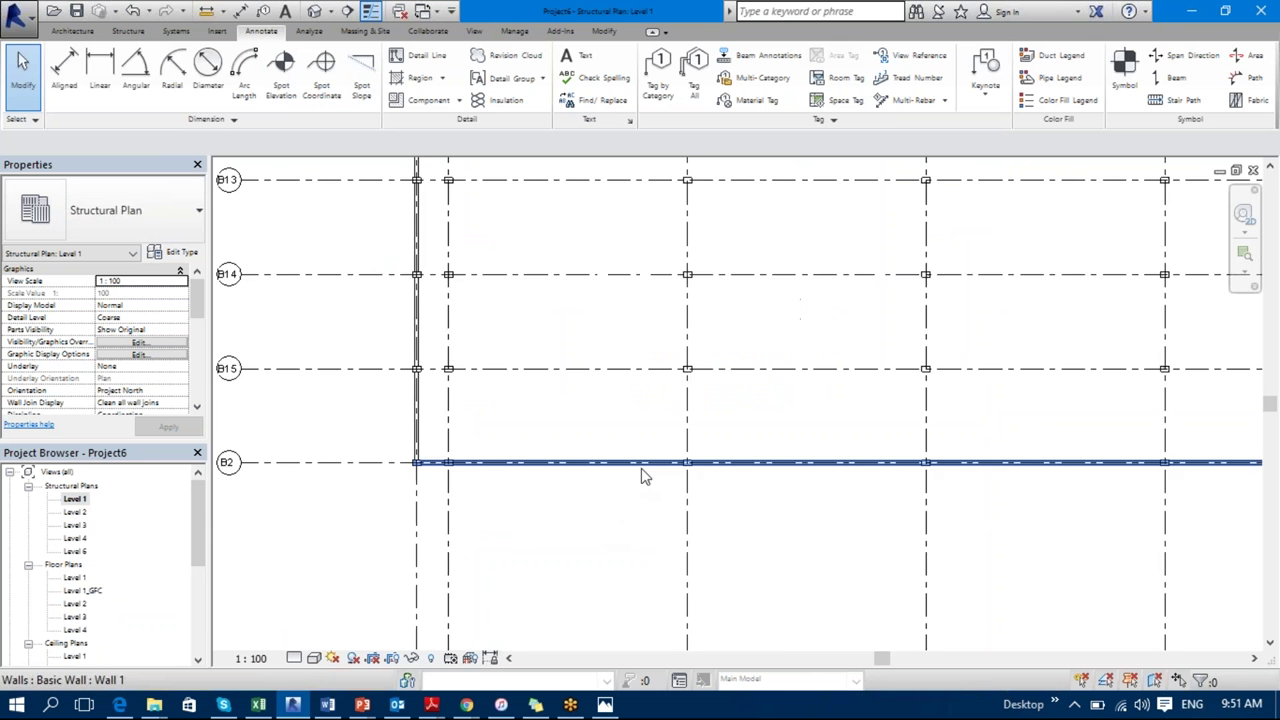
scroll(660, 450, down, 2)
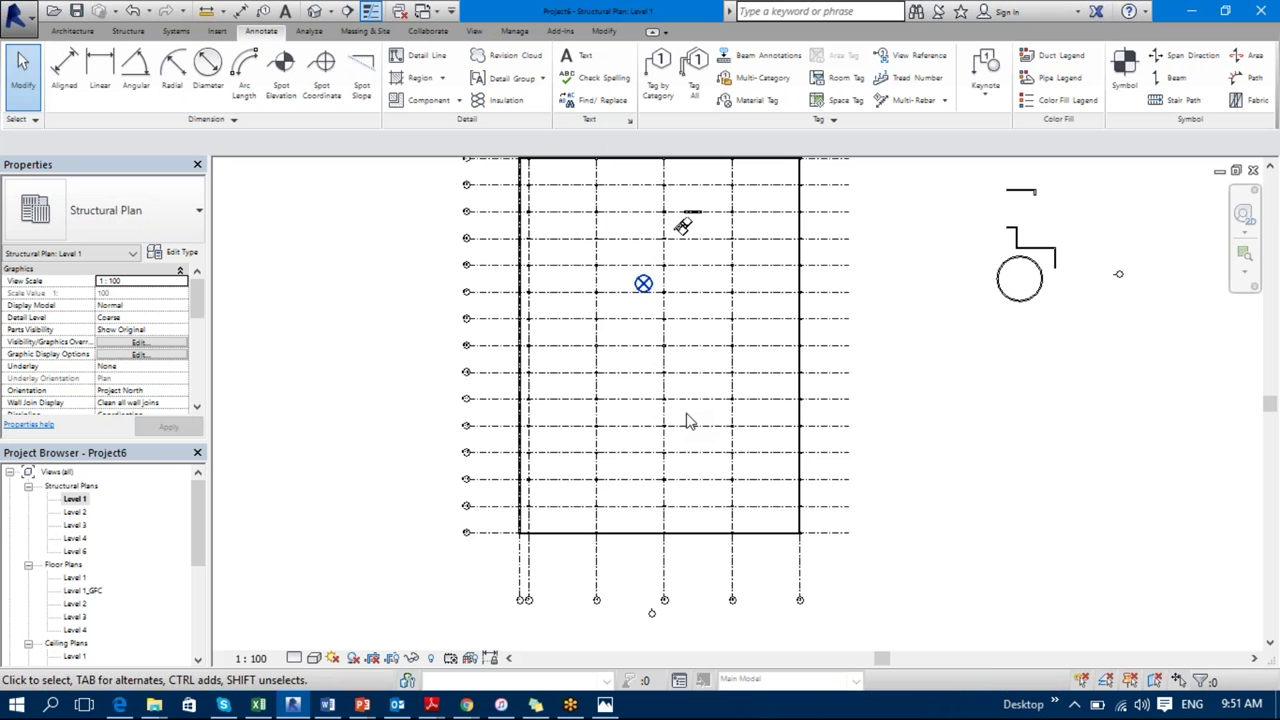
middle_drag(688, 421, 655, 449)
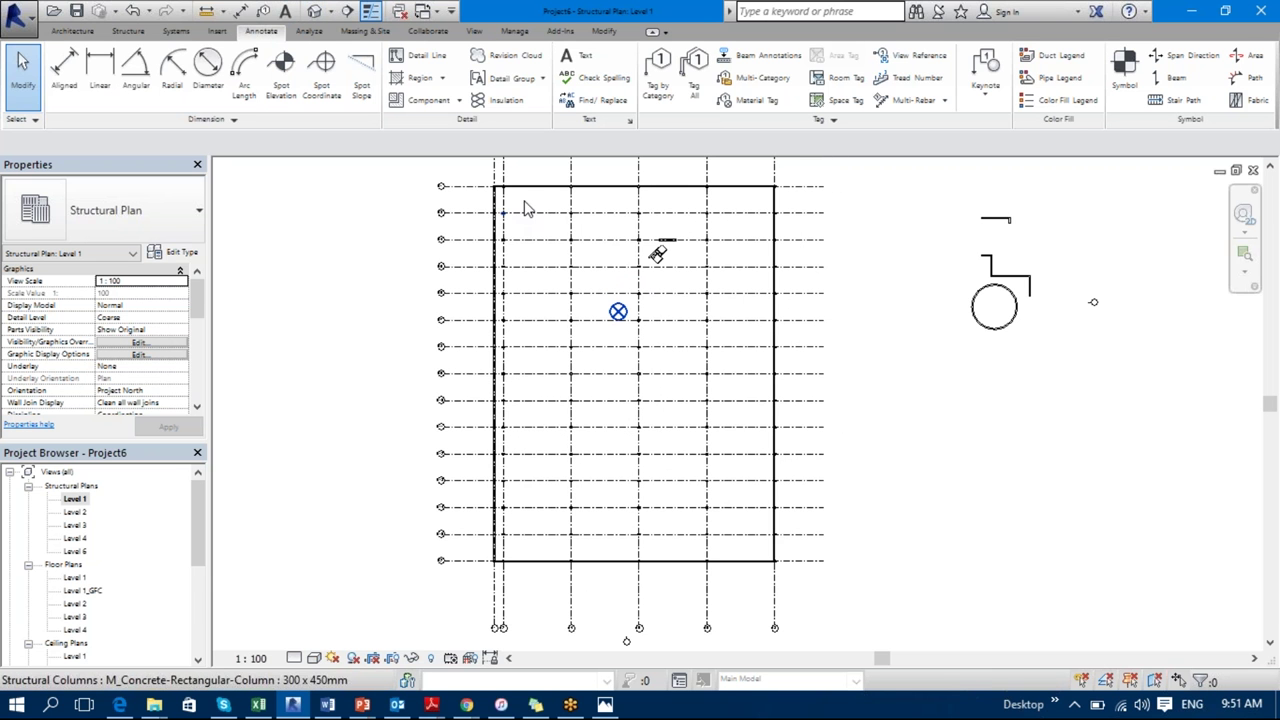
click(132, 33)
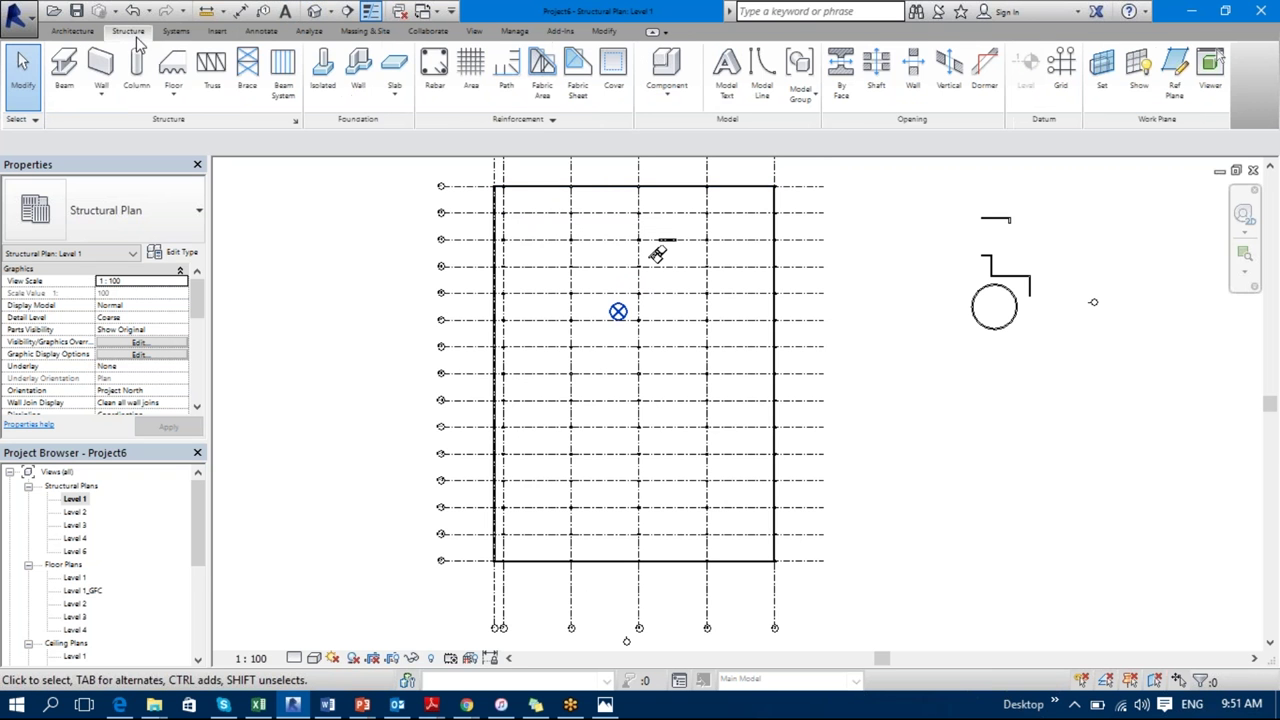
Step: Start the Beam tool and load M_Concrete-Rectangular Beam from Structural Framing > Concrete
click(64, 88)
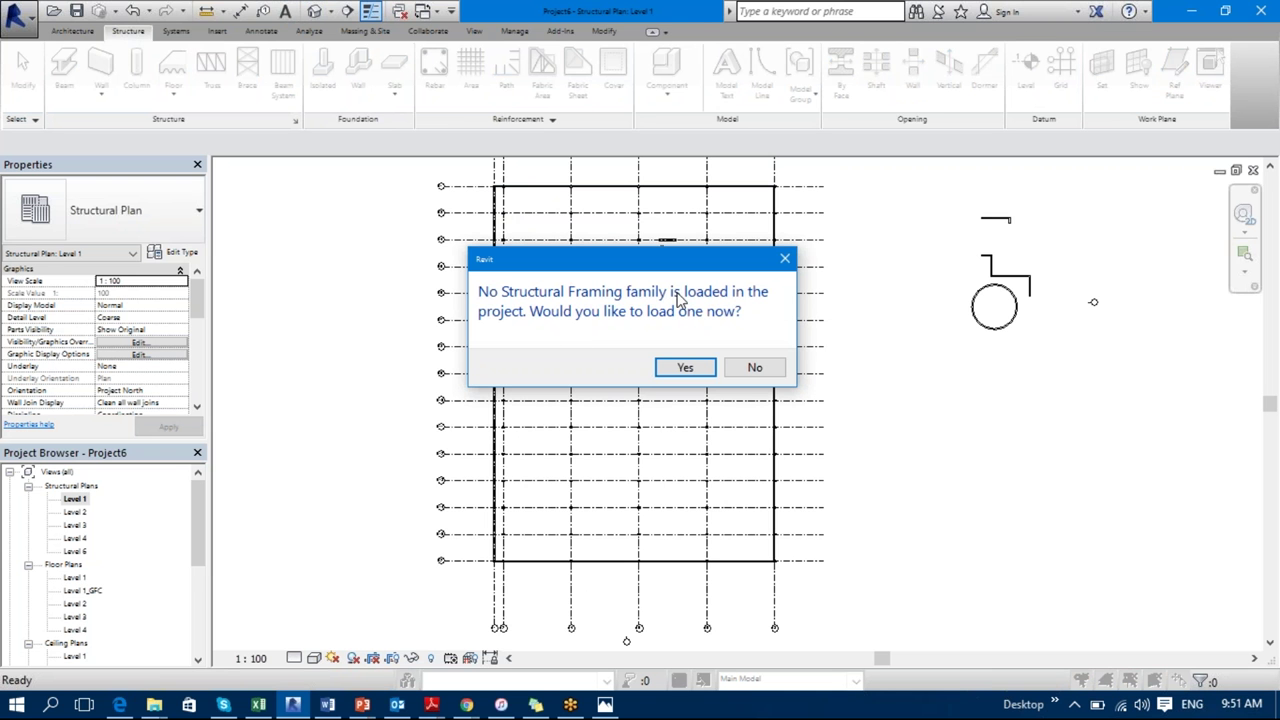
click(699, 369)
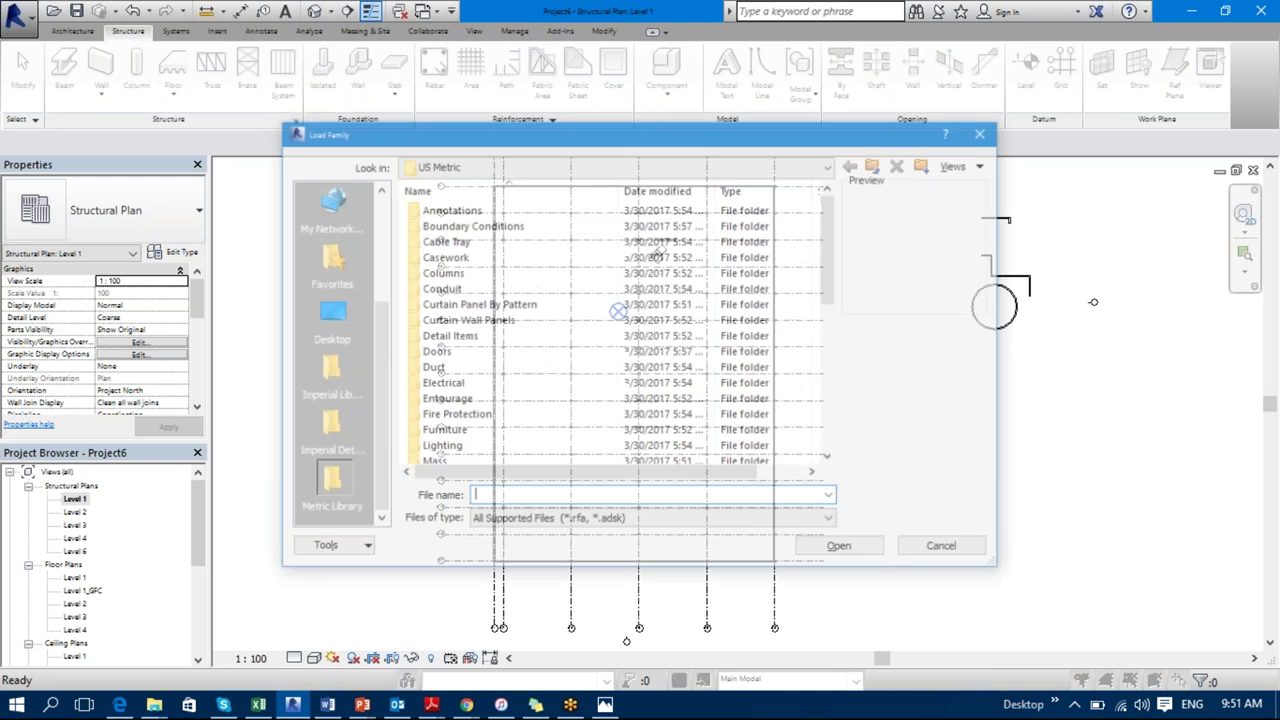
drag(835, 253, 835, 398)
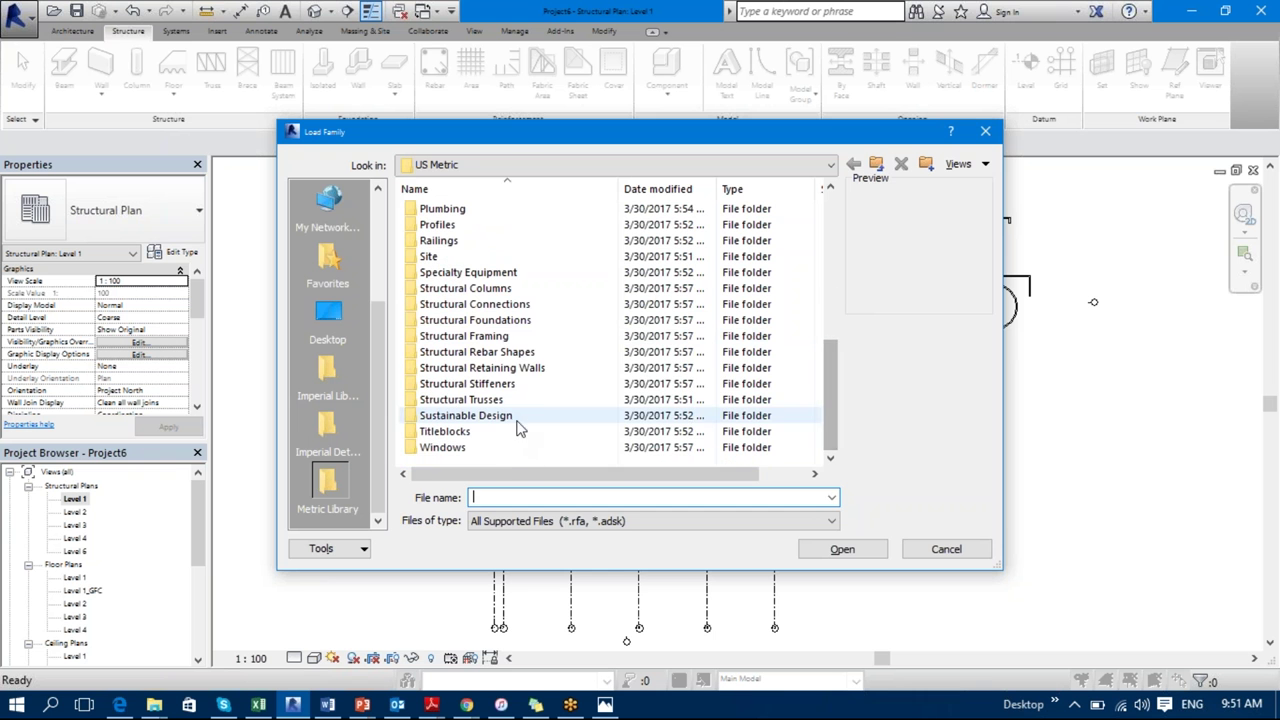
double_click(522, 337)
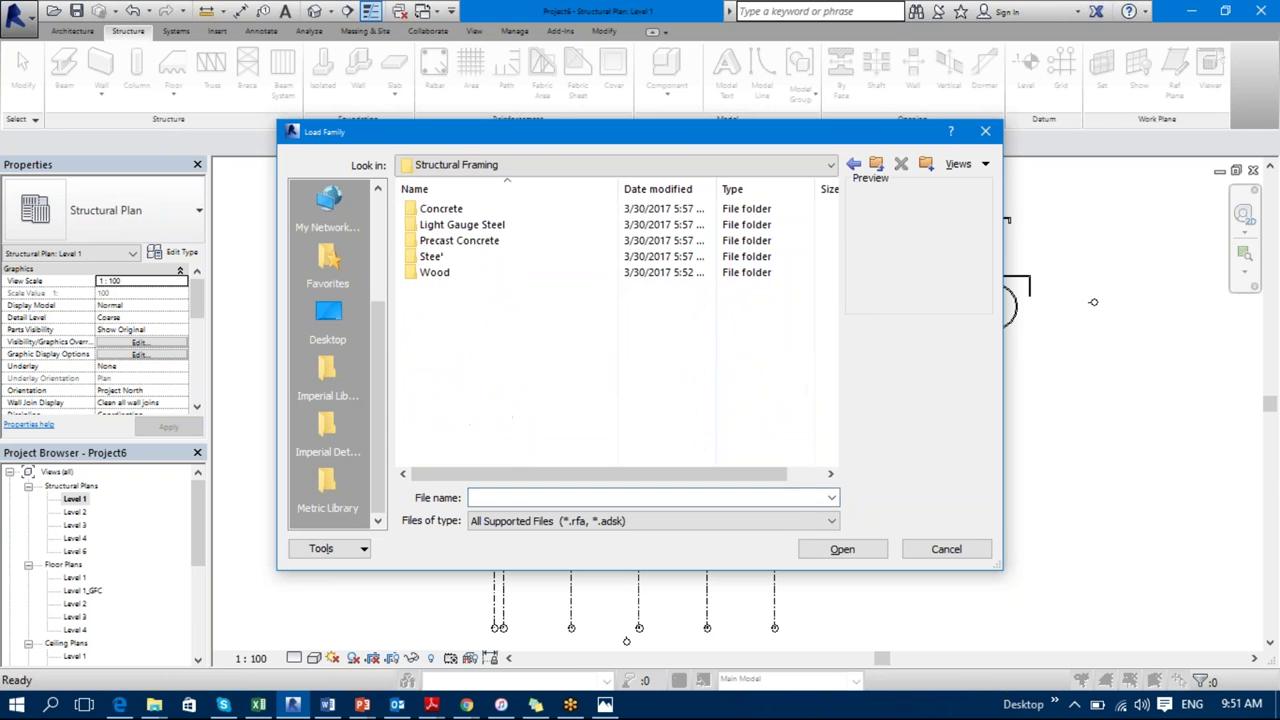
click(491, 241)
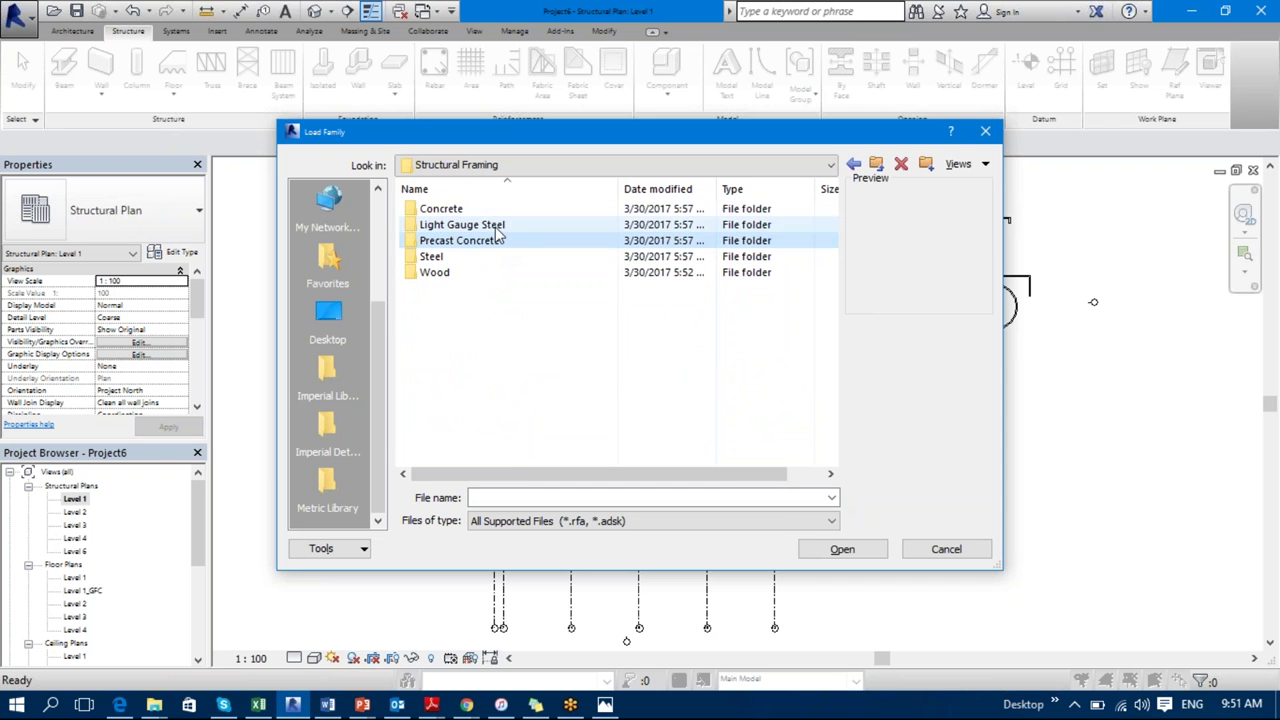
double_click(500, 210)
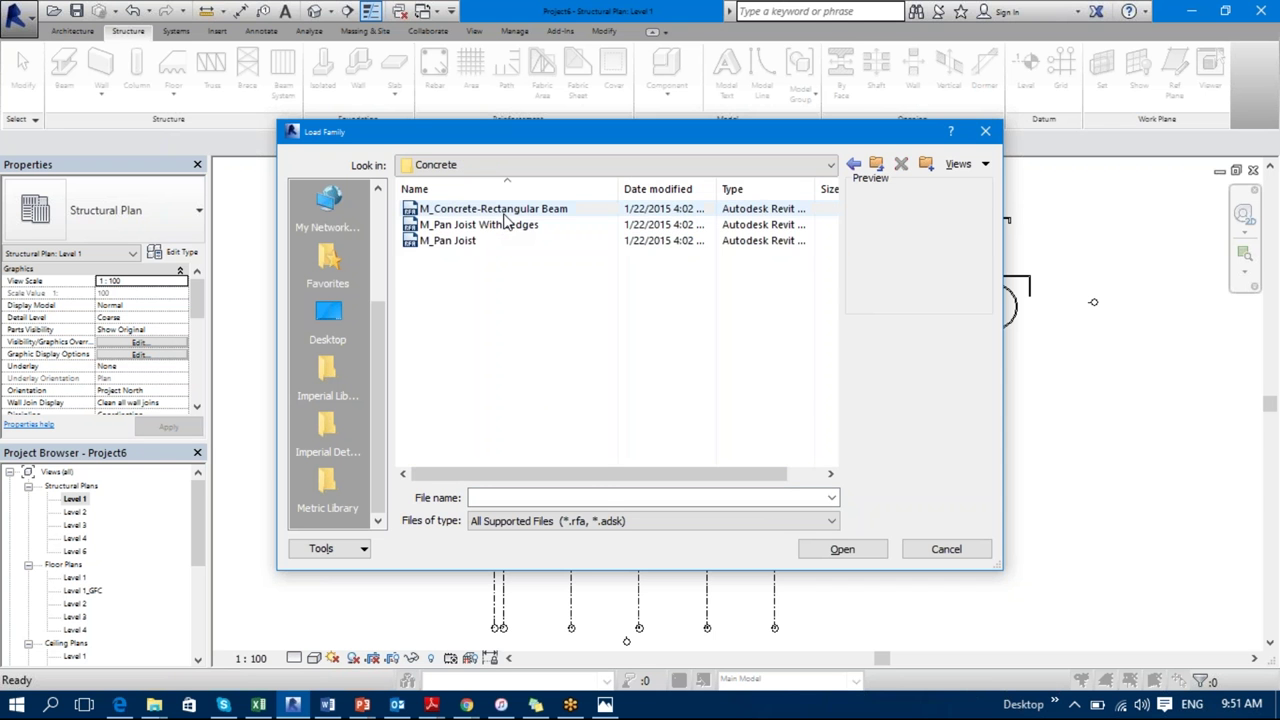
click(505, 212)
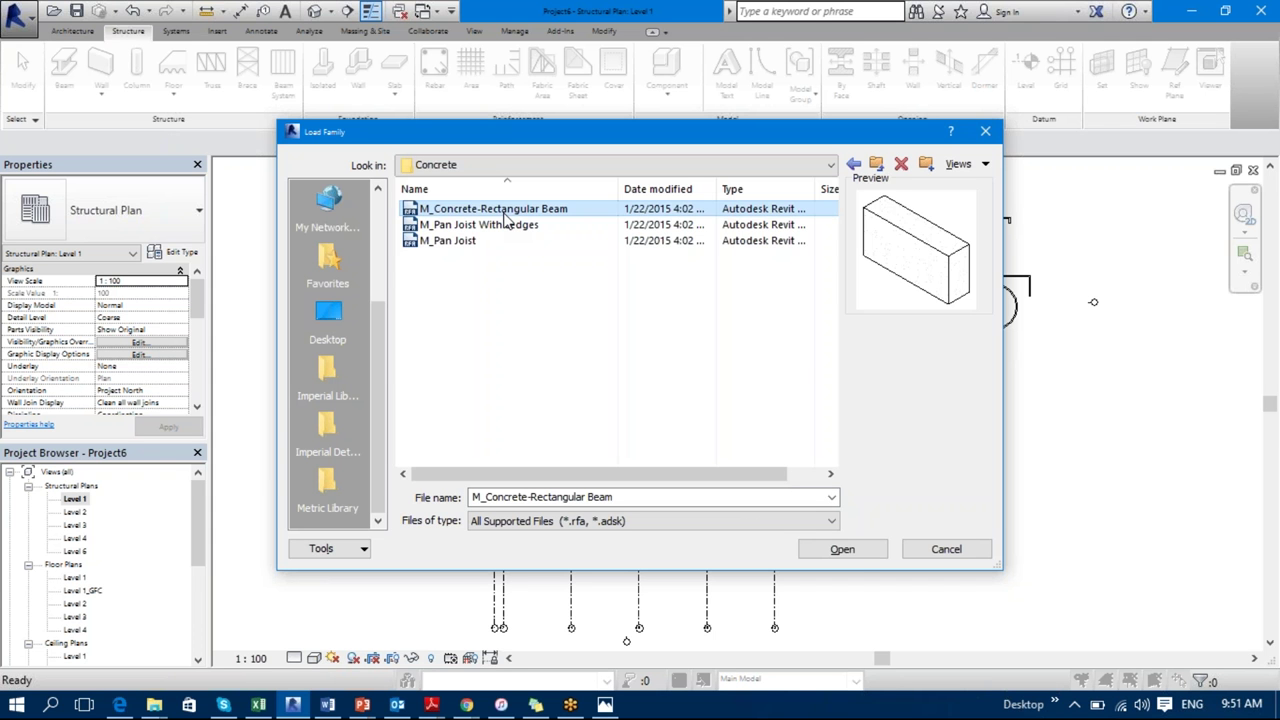
click(860, 551)
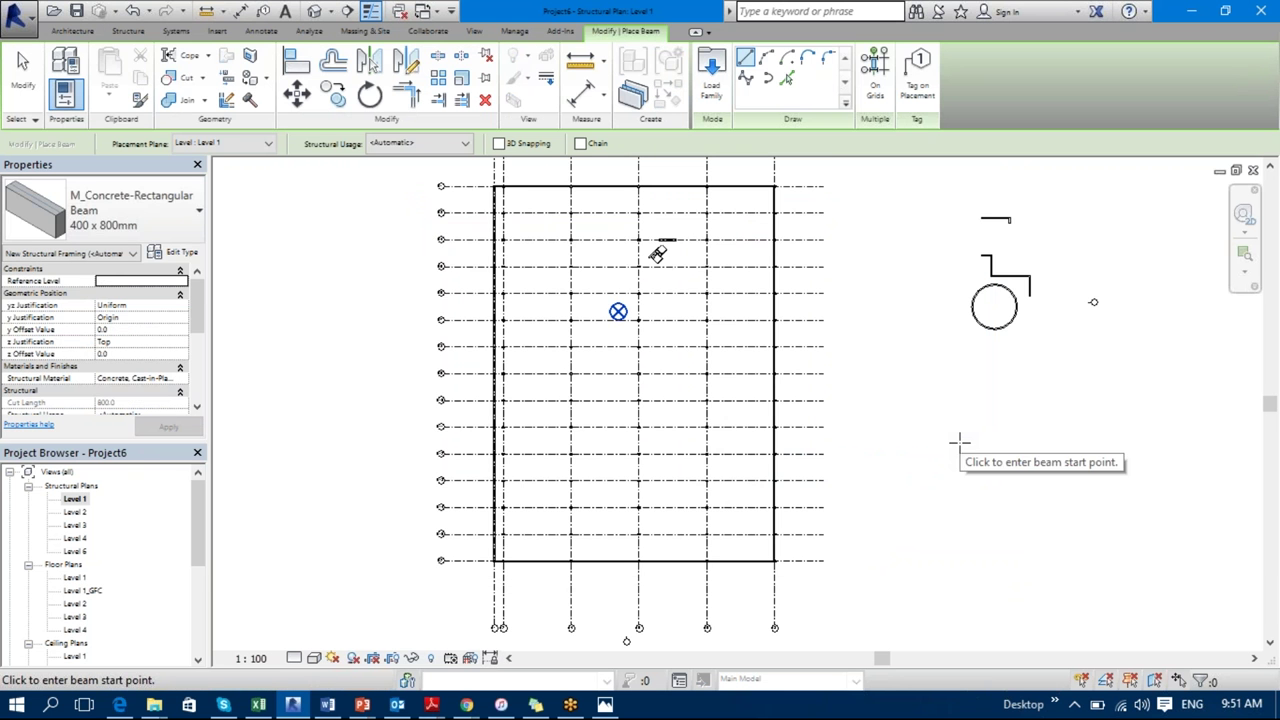
Step: Place 400 x 800mm beams on every grid line using On Grids with a crossing window, then finish
click(875, 92)
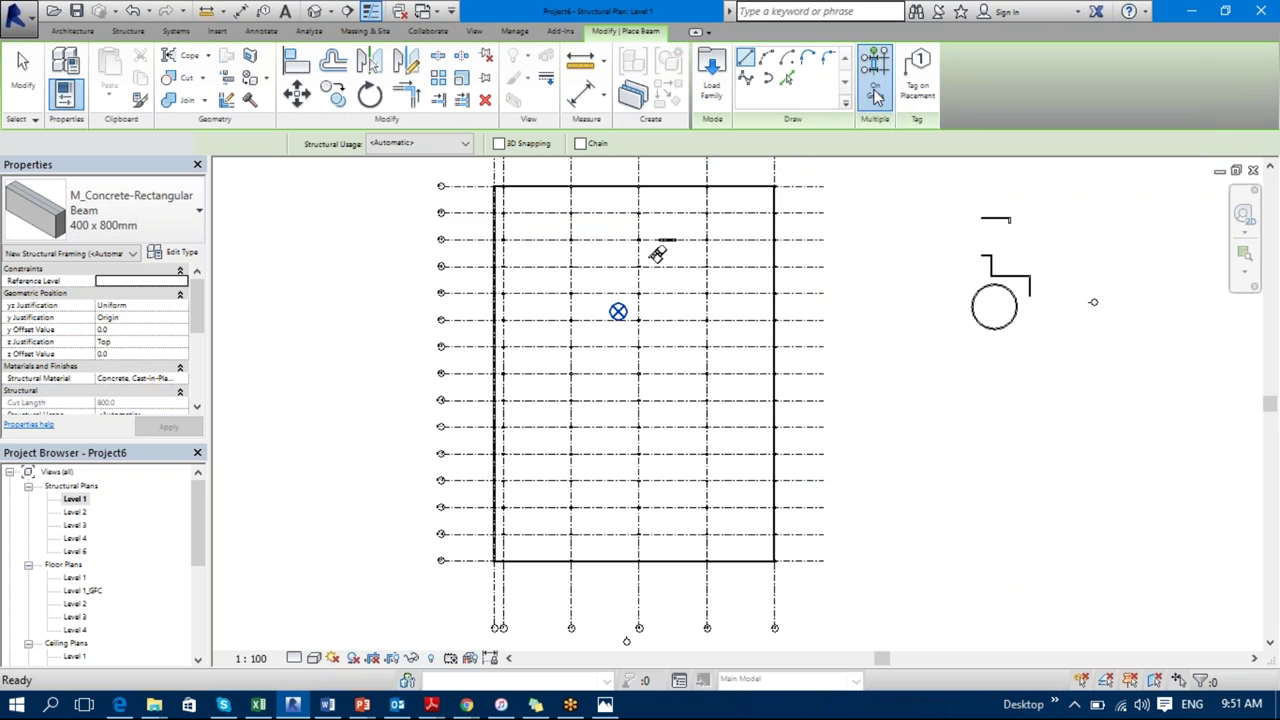
middle_drag(757, 240, 751, 309)
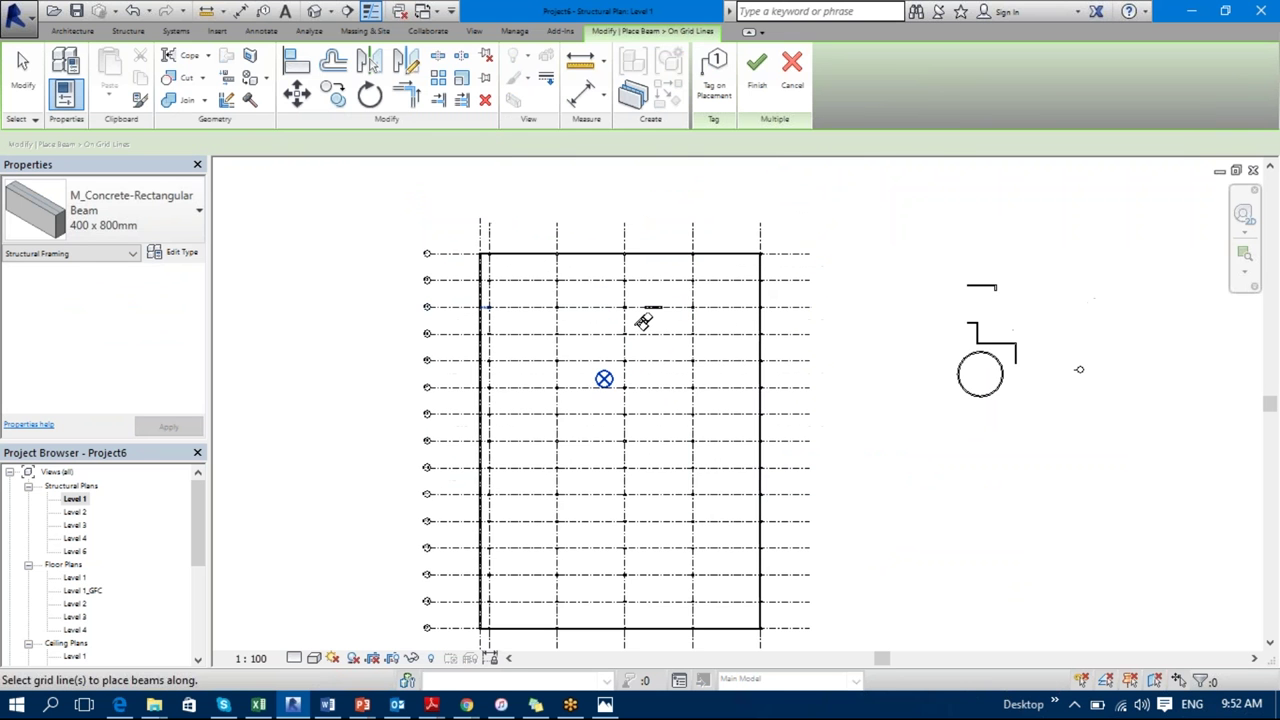
drag(797, 226, 408, 530)
middle_drag(408, 530, 443, 297)
drag(443, 297, 460, 470)
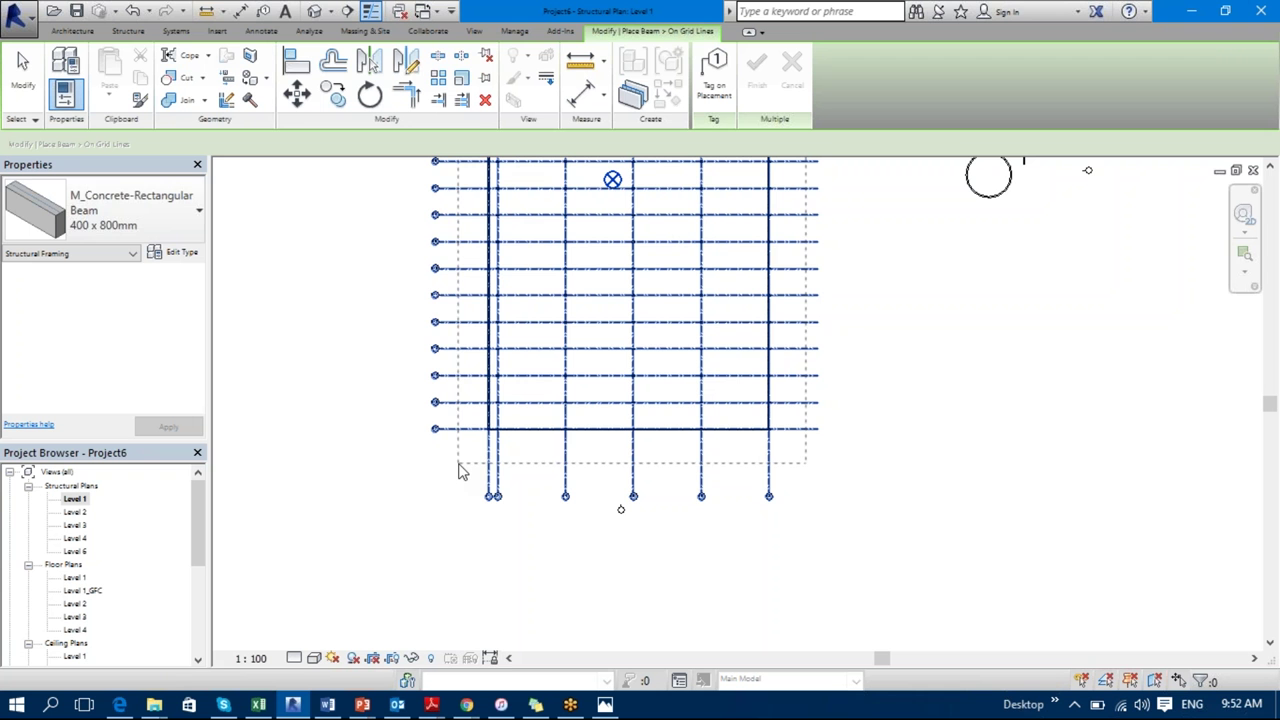
drag(460, 470, 460, 470)
scroll(516, 430, up, 5)
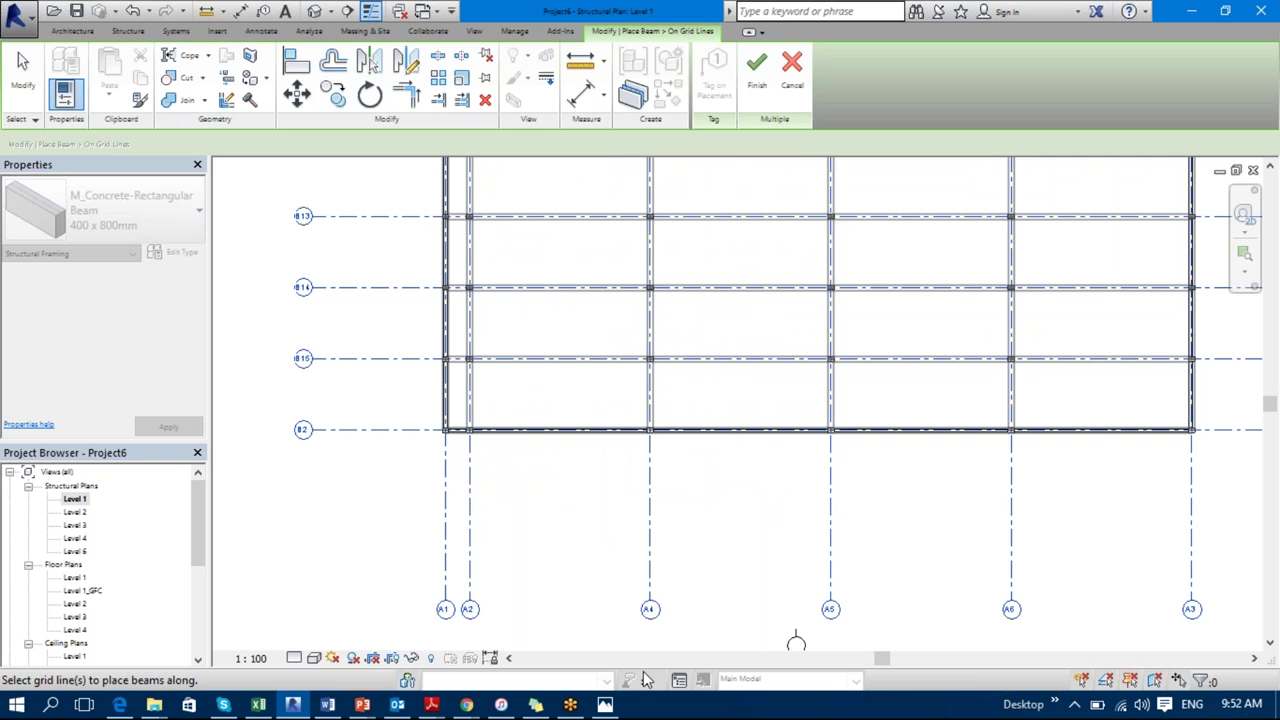
click(757, 64)
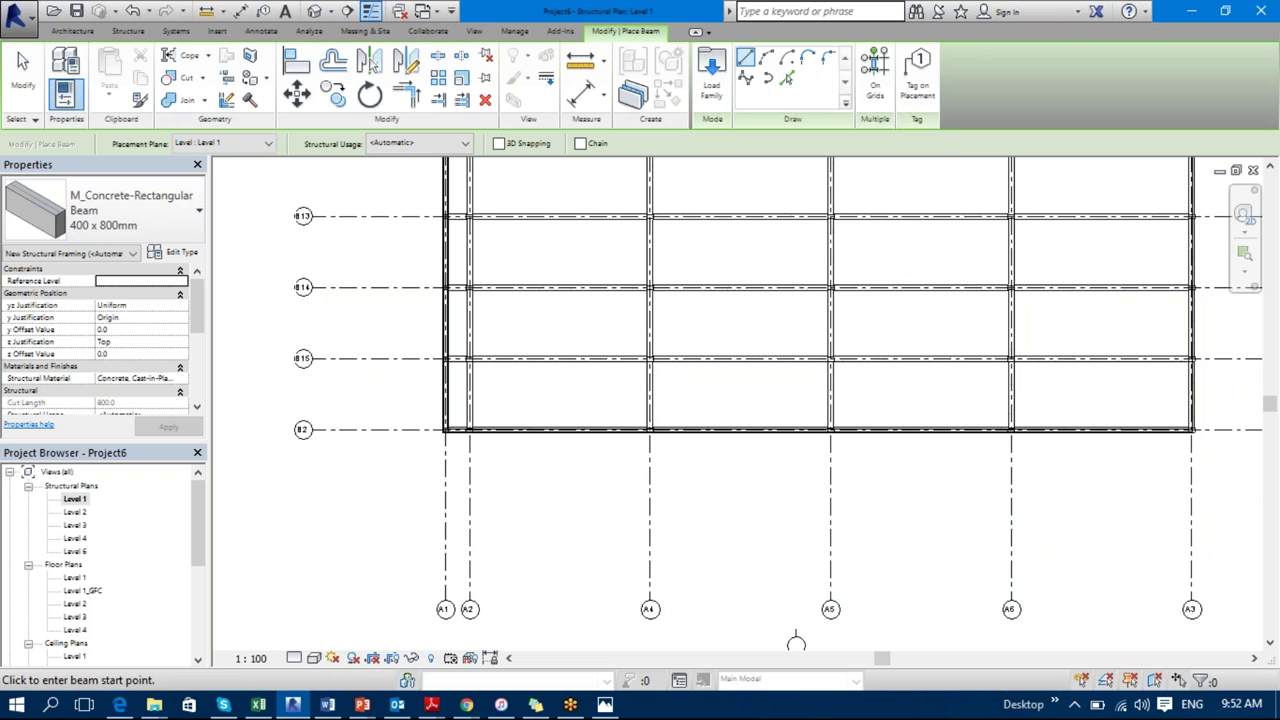
scroll(763, 251, down, 2)
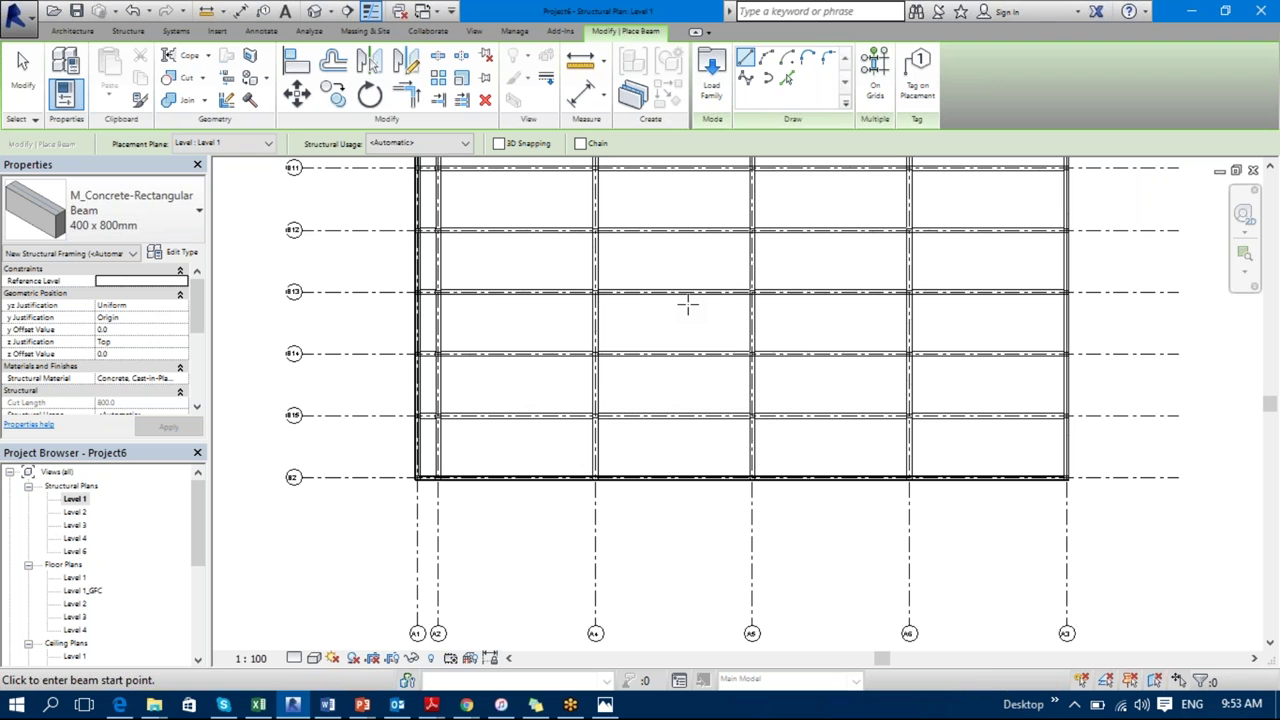
Step: Show the Analyze tab and switch to the Default 3D View of the beam grid
click(310, 32)
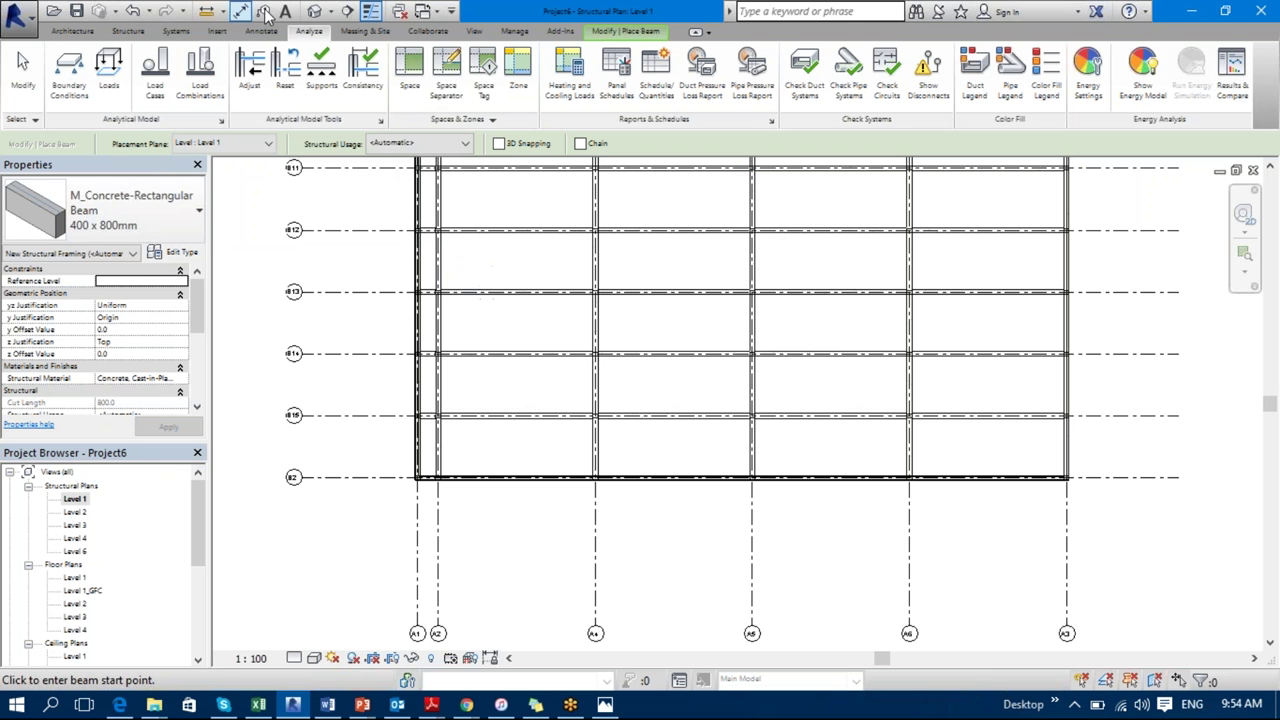
click(313, 13)
Step: Cancel the stray beam placement and render the 3D frame in the Shaded visual style
click(467, 440)
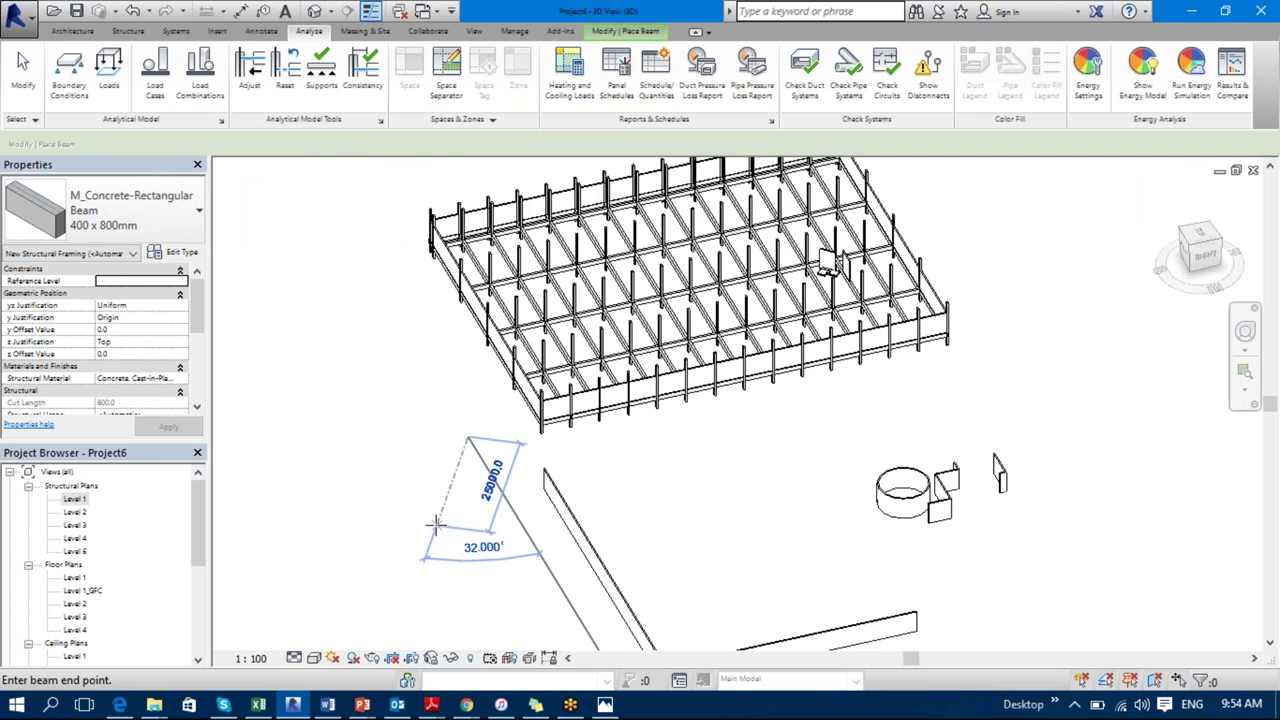
shift+middle_drag(437, 521, 605, 525)
key(Escape)
key(Escape)
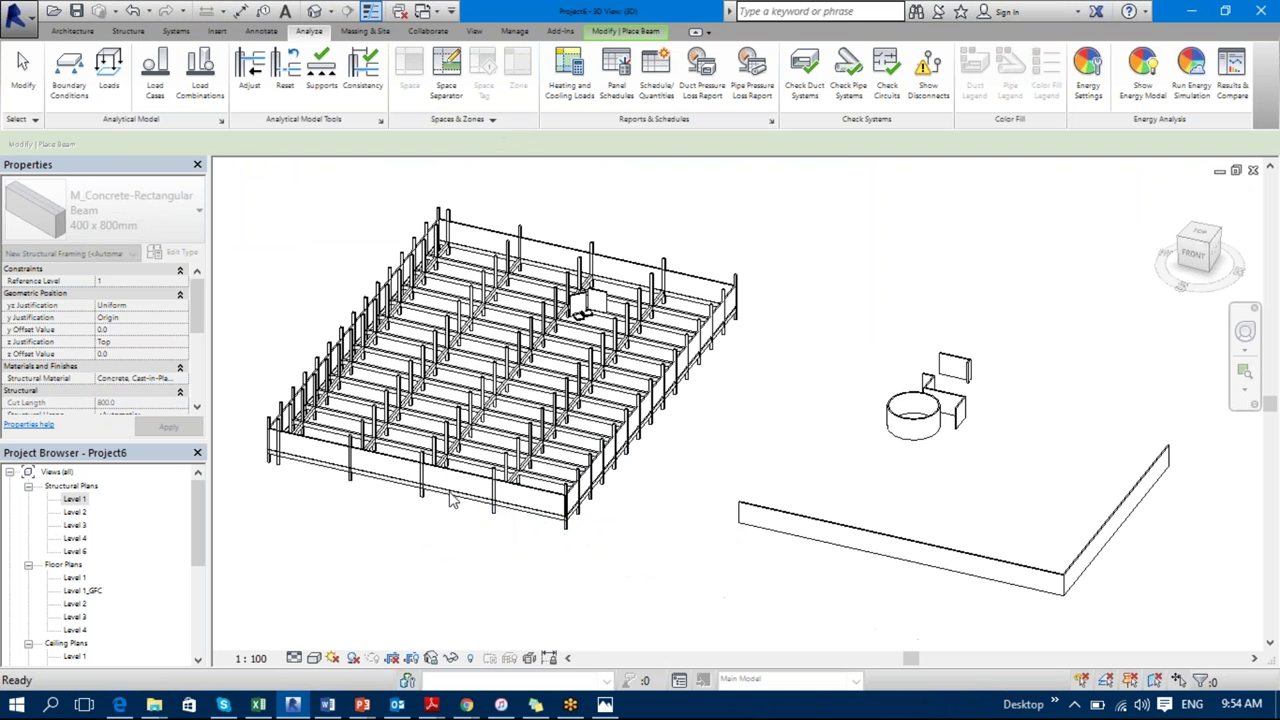
scroll(450, 500, up, 5)
click(314, 658)
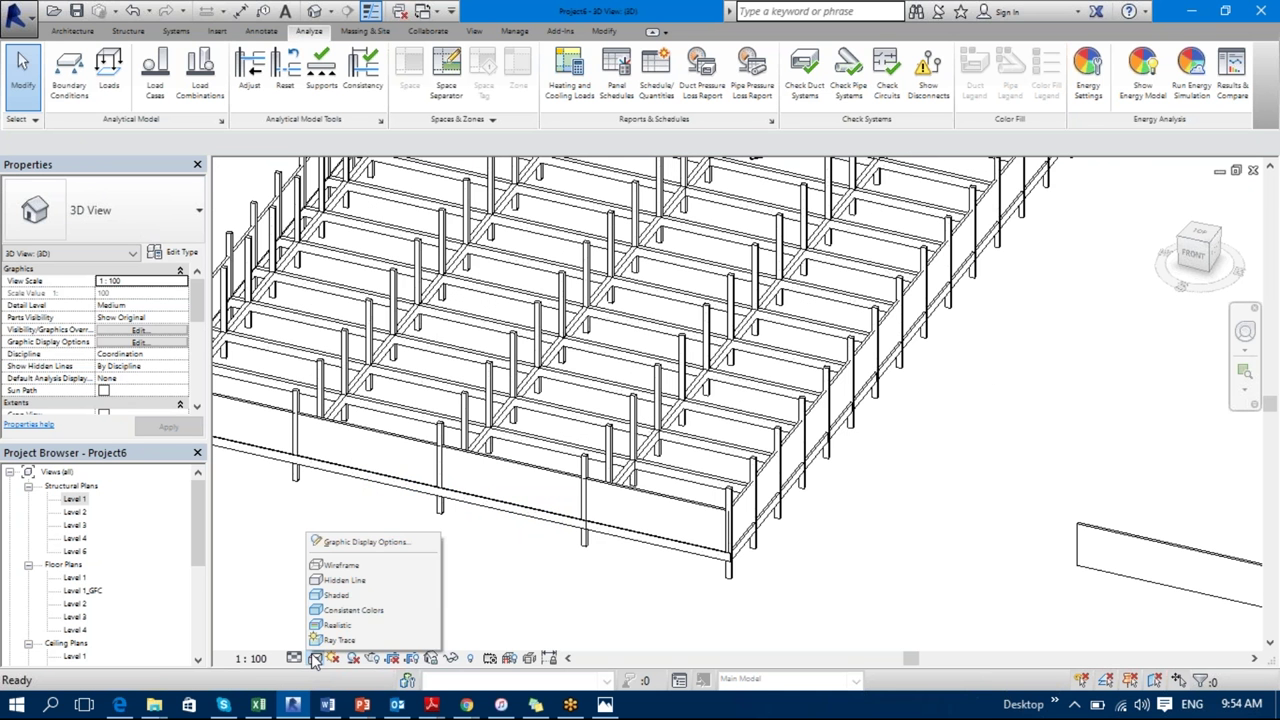
click(355, 596)
shift+middle_drag(640, 586, 338, 357)
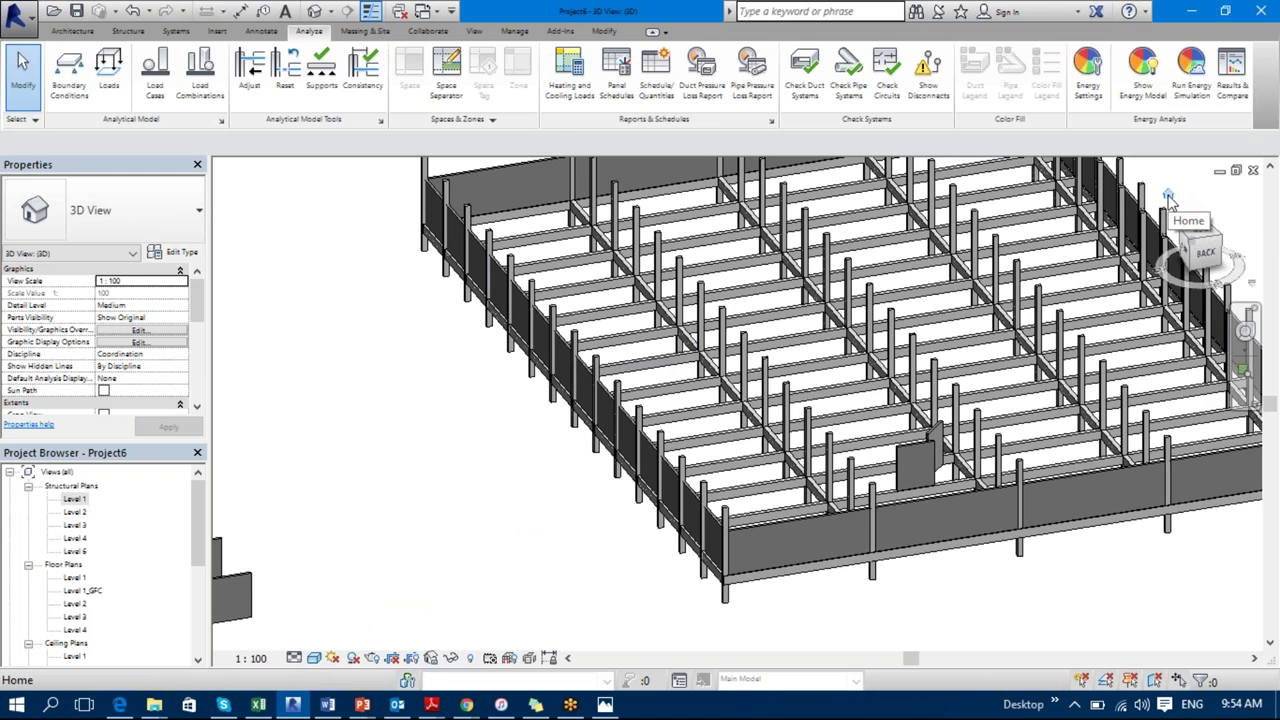
Step: Orient the 3D view to Structural Plan: Level 1, then tilt it back to an angled view
right_click(1168, 197)
mouse_move(1160, 333)
mouse_move(1164, 400)
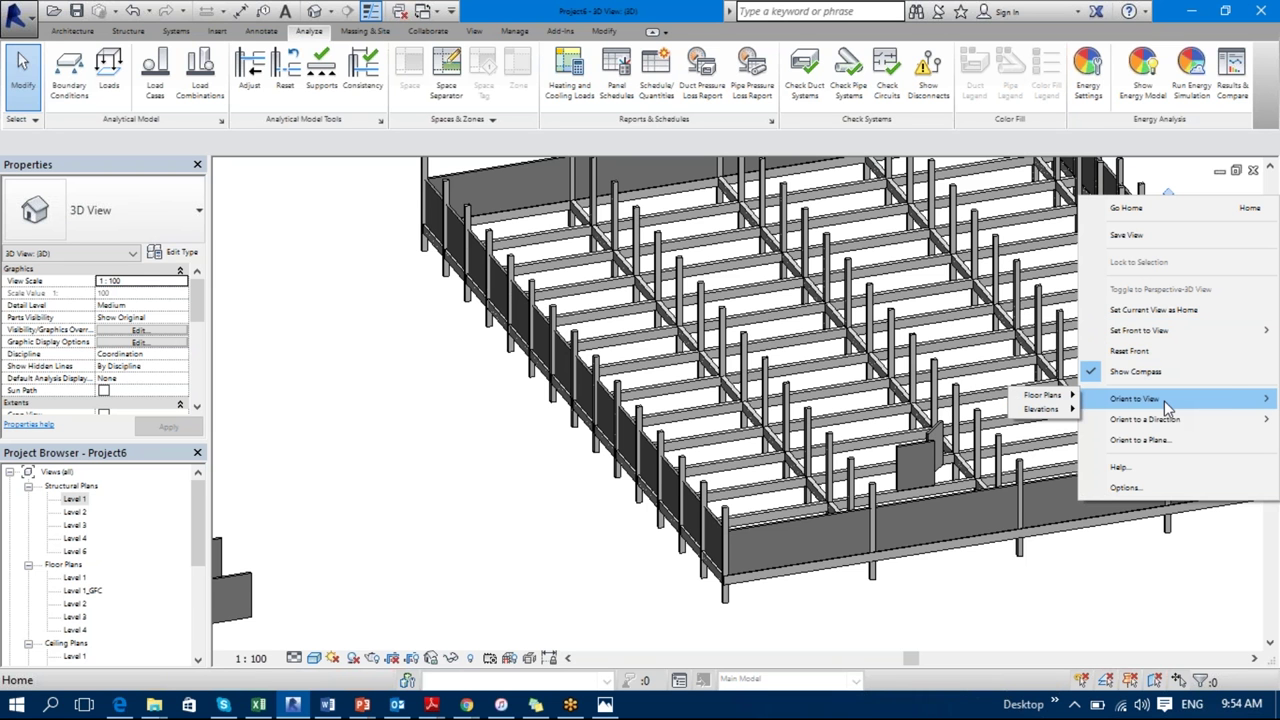
mouse_move(1045, 396)
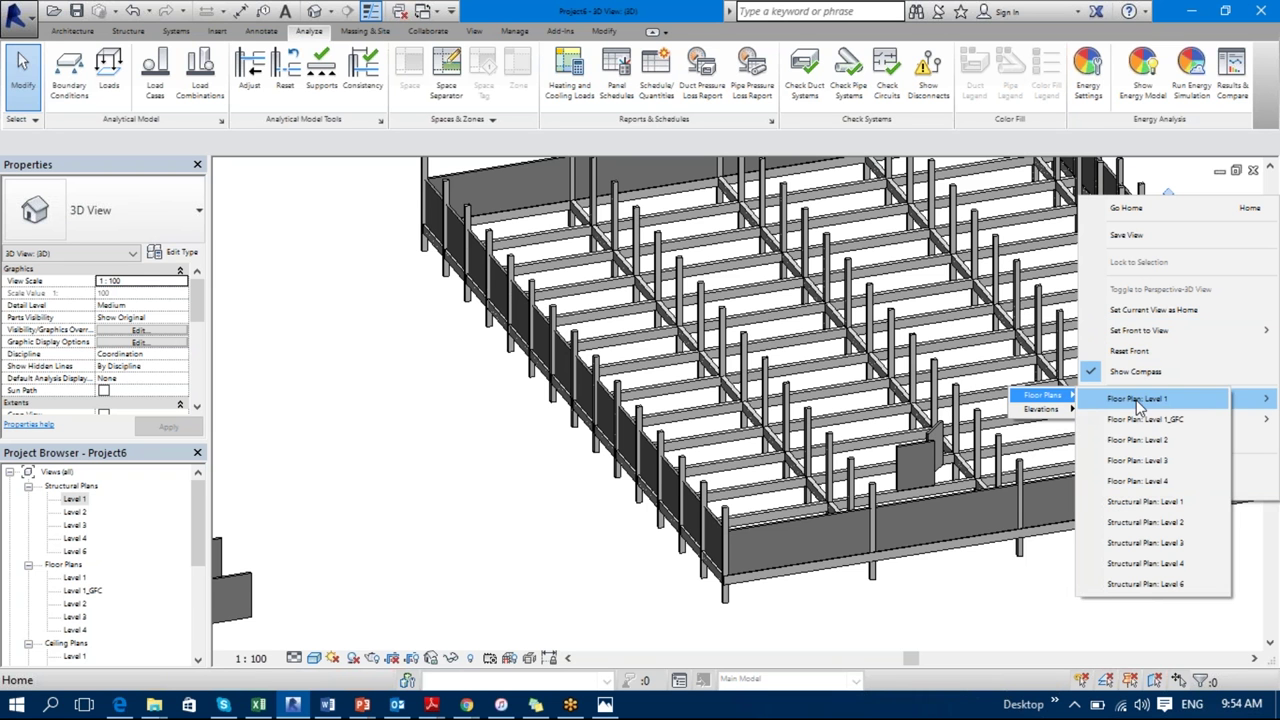
click(1148, 505)
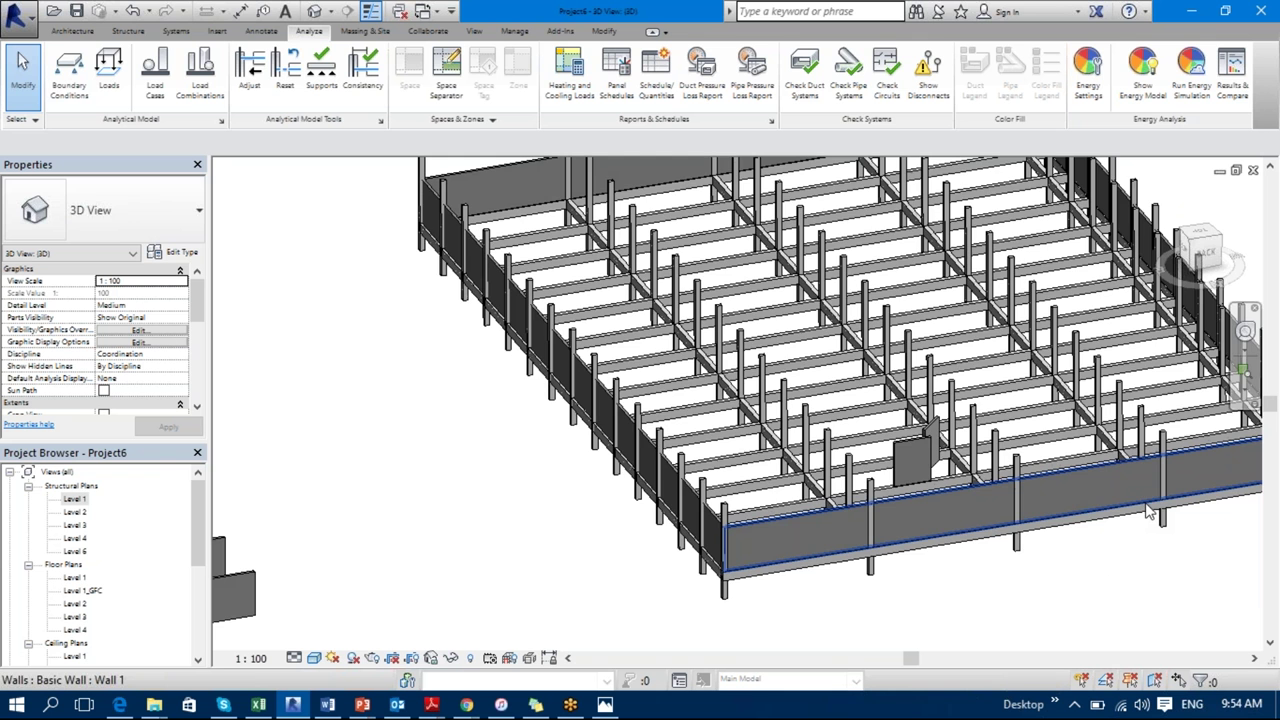
shift+middle_drag(1006, 574, 923, 480)
Step: Select the section box and shrink its side to fit the beam grid
click(908, 470)
drag(908, 478, 722, 392)
scroll(640, 440, up, 5)
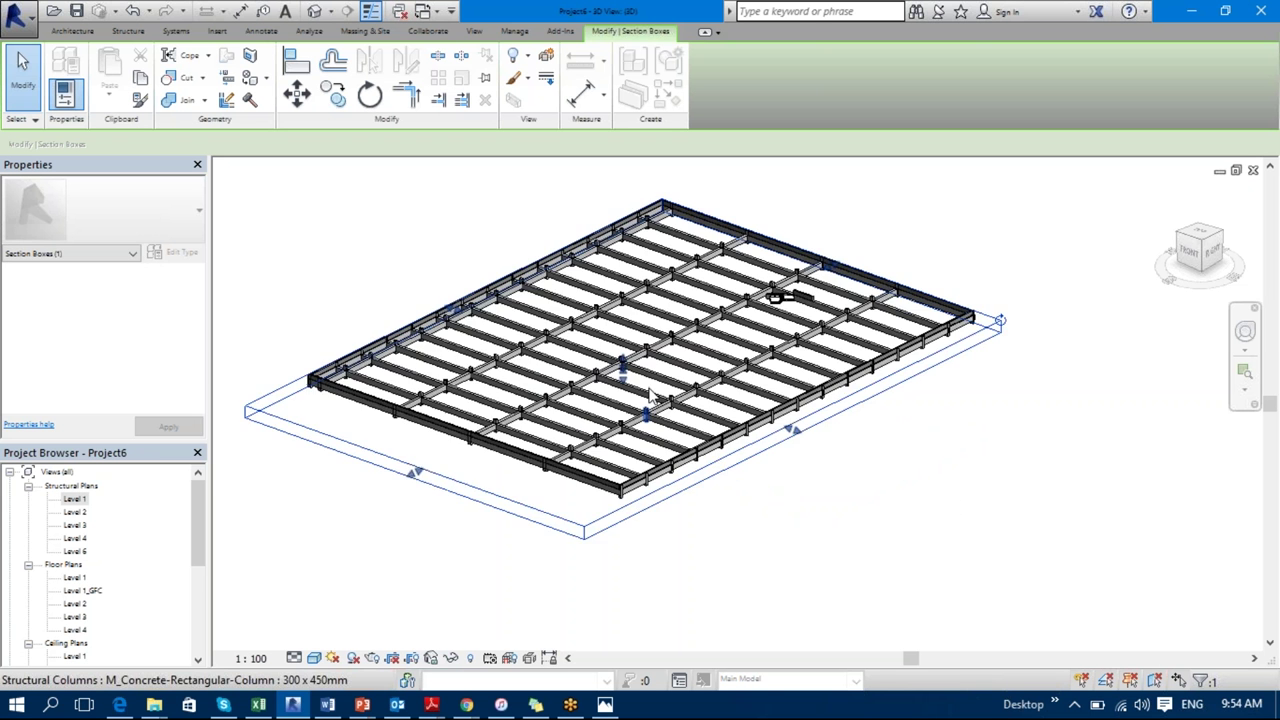
shift+middle_drag(840, 250, 638, 372)
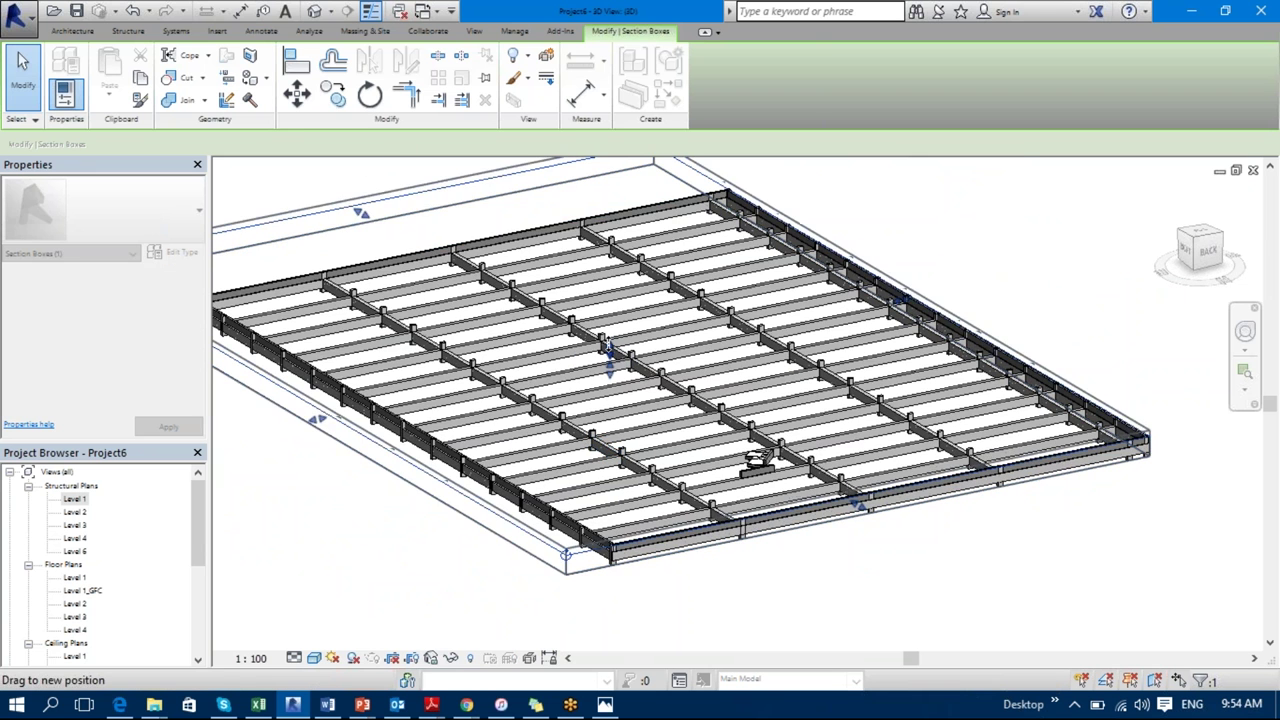
scroll(648, 475, up, 6)
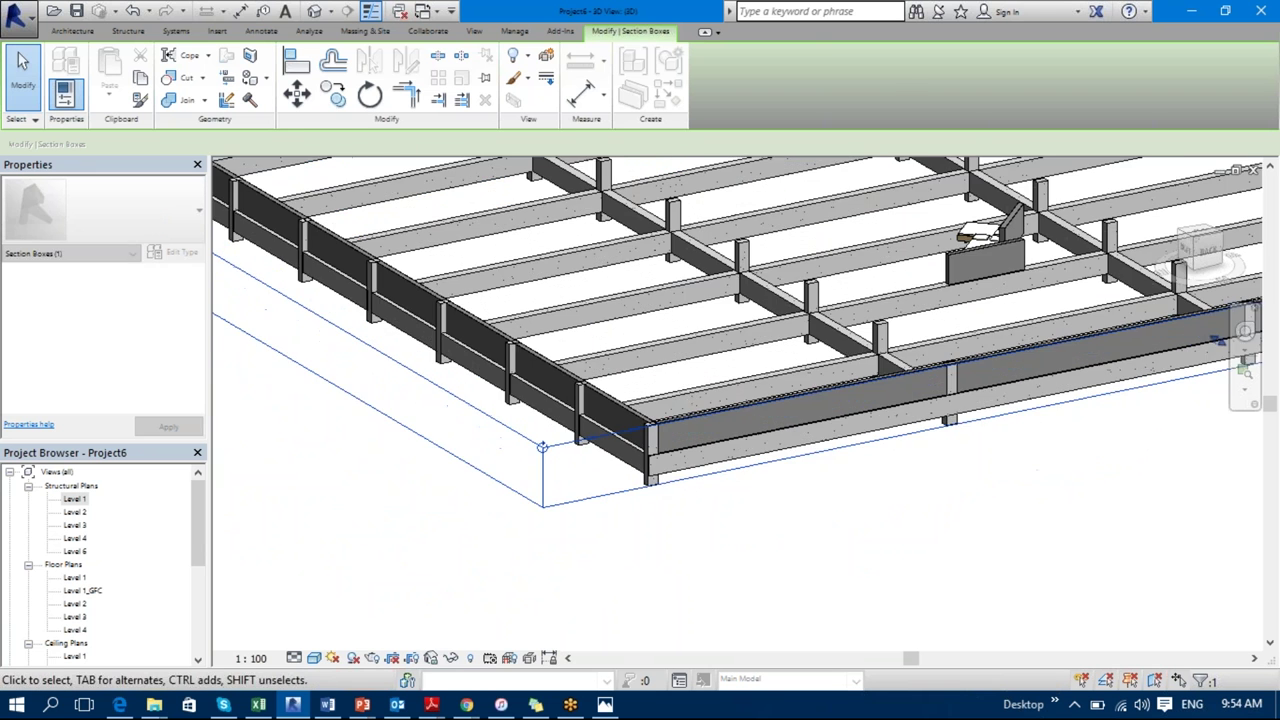
scroll(600, 450, down, 3)
middle_drag(960, 420, 728, 293)
Step: Lower the section box top to cut away the column stubs above the beams
drag(714, 300, 714, 296)
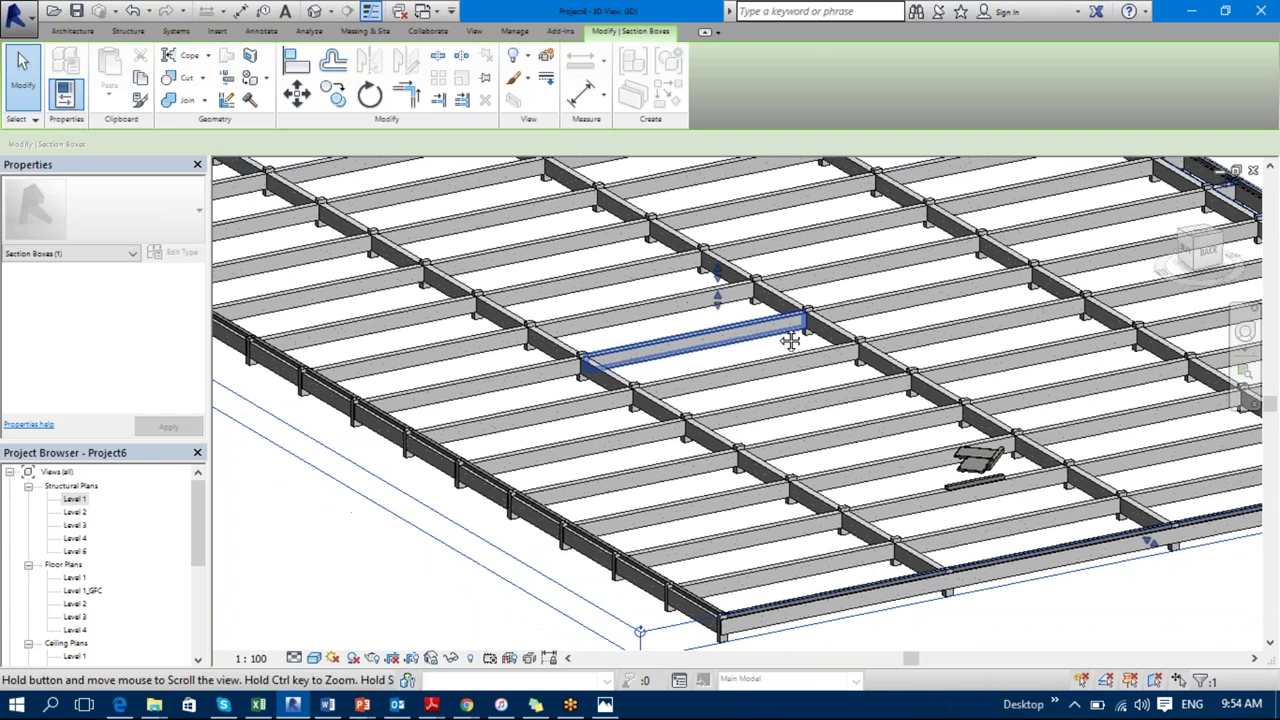
middle_drag(757, 417, 765, 392)
key(Escape)
click(766, 408)
scroll(770, 352, up, 4)
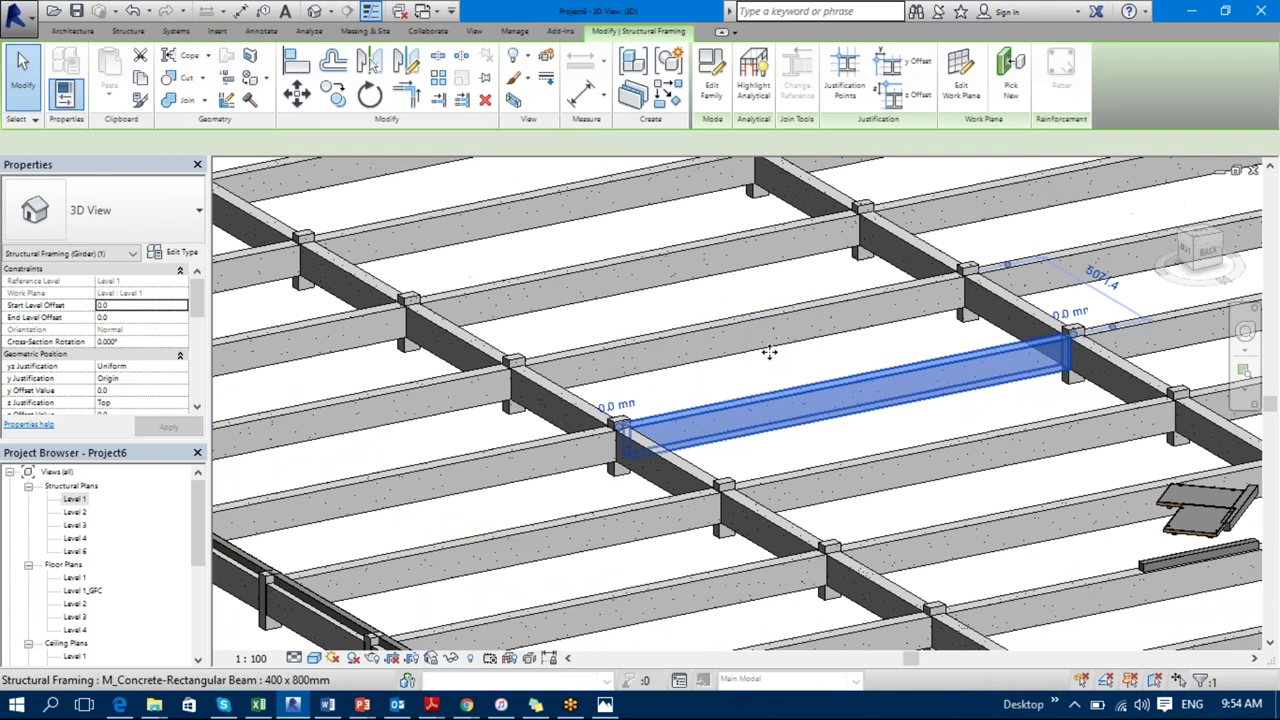
key(Escape)
middle_drag(770, 349, 777, 299)
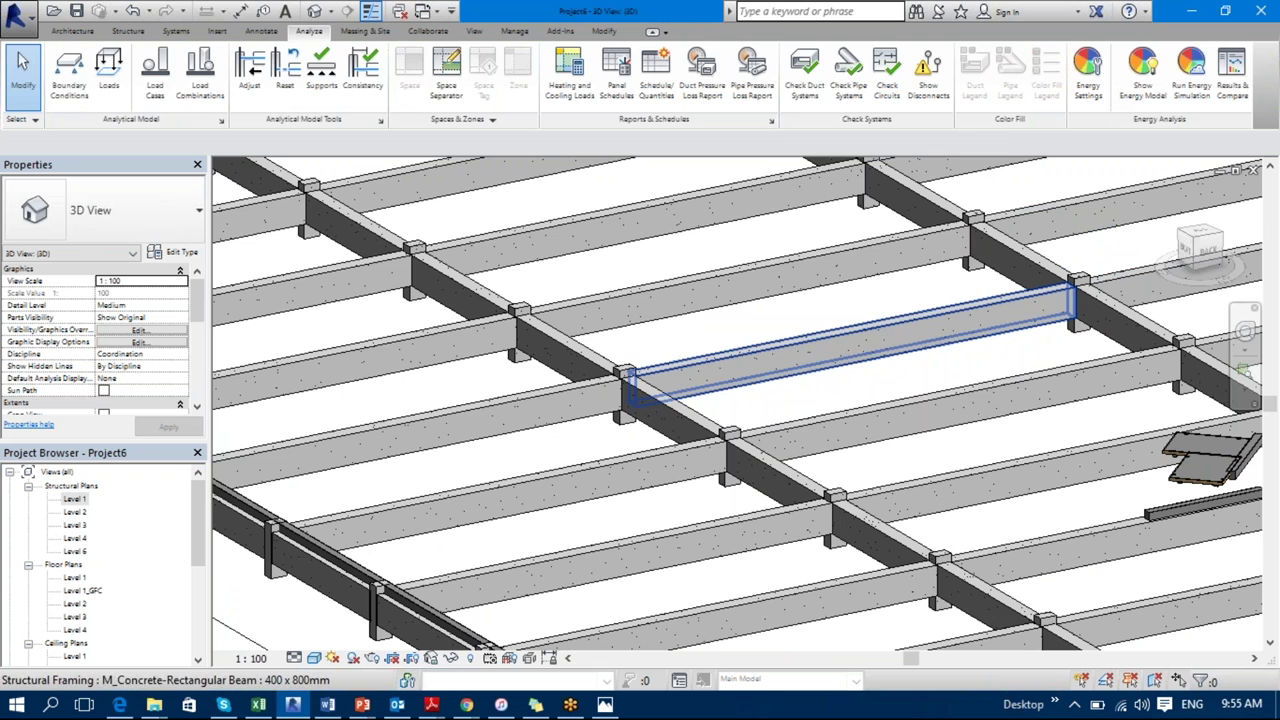
Step: Turn on Show analytical model categories for the {3D} view in Visibility/Graphics
key(v)
key(v)
click(421, 107)
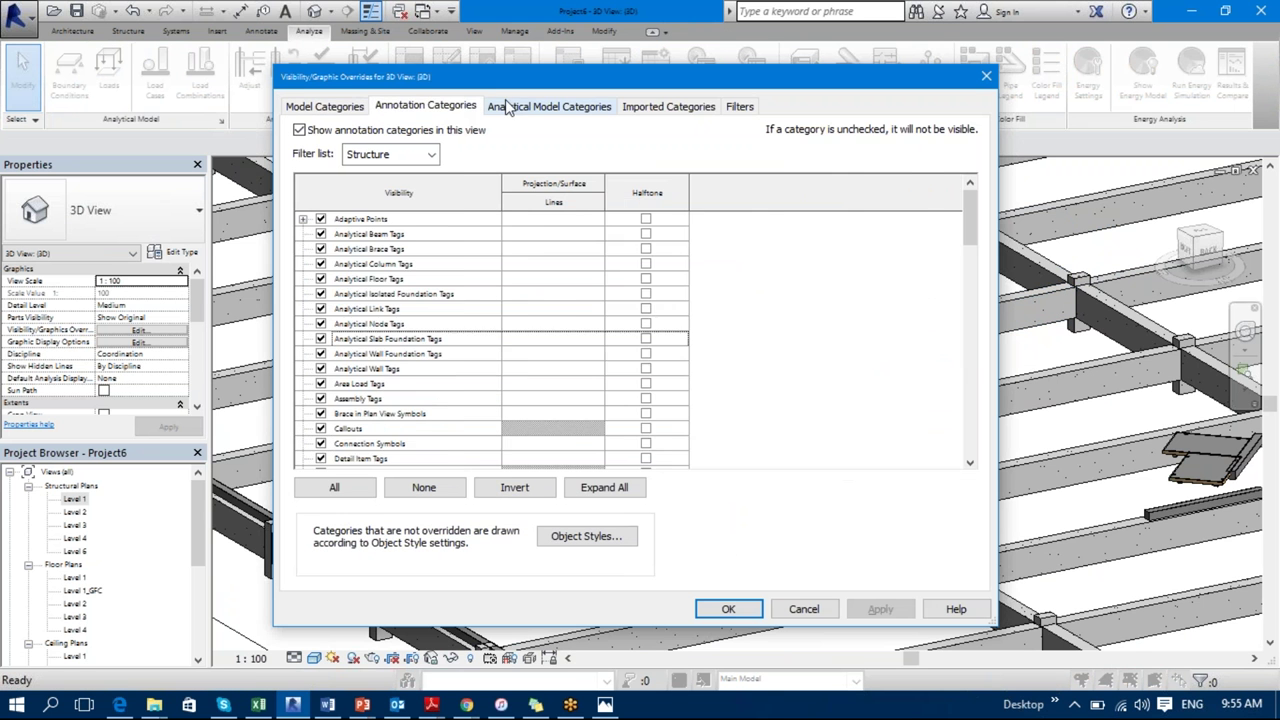
click(510, 106)
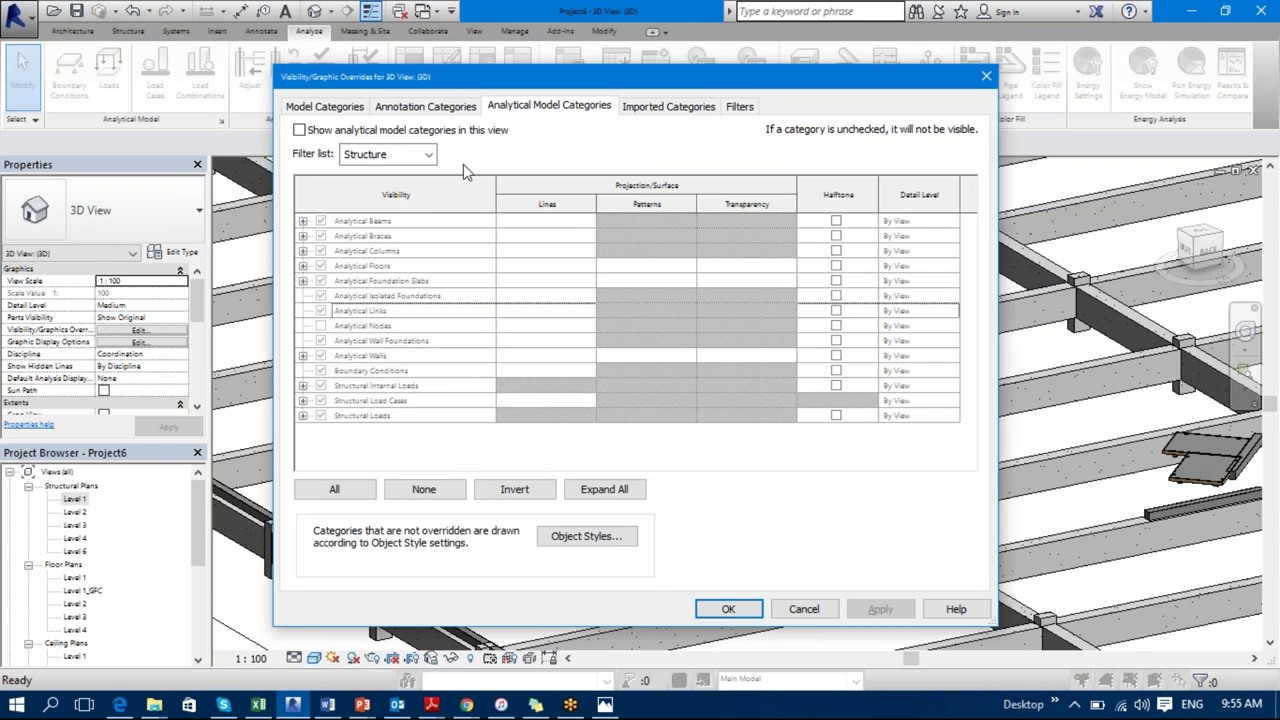
click(299, 130)
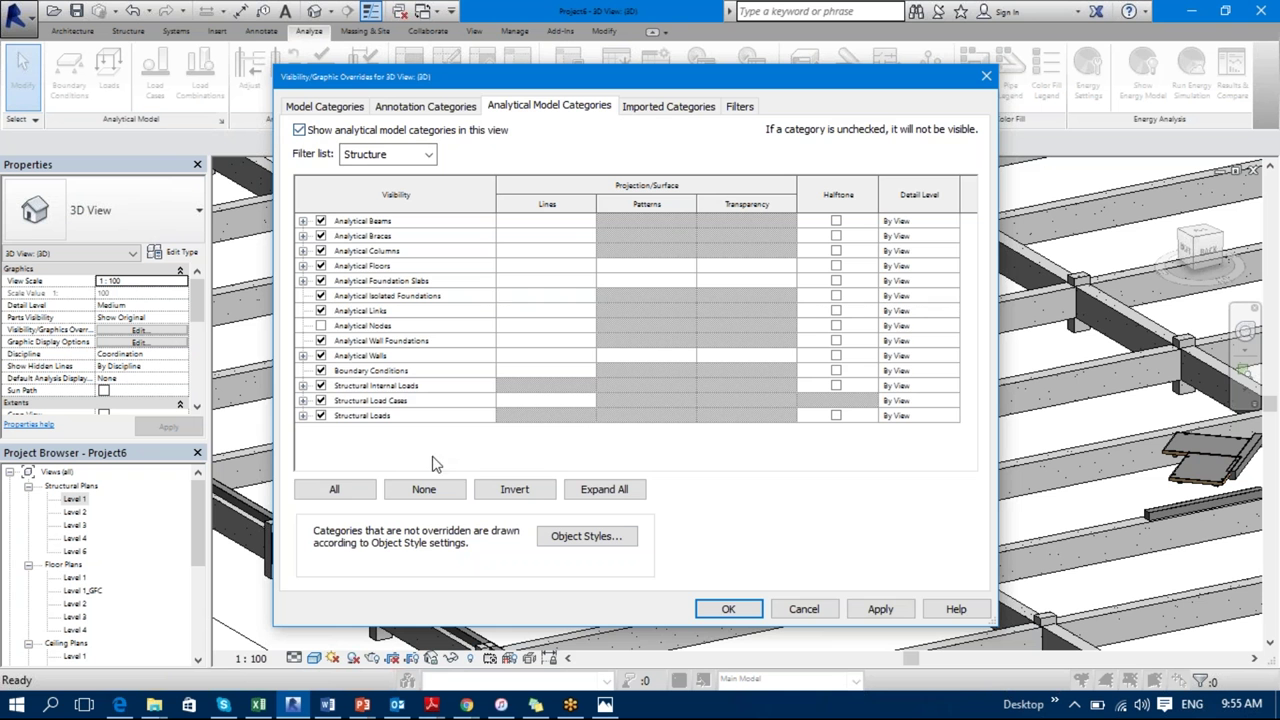
click(882, 612)
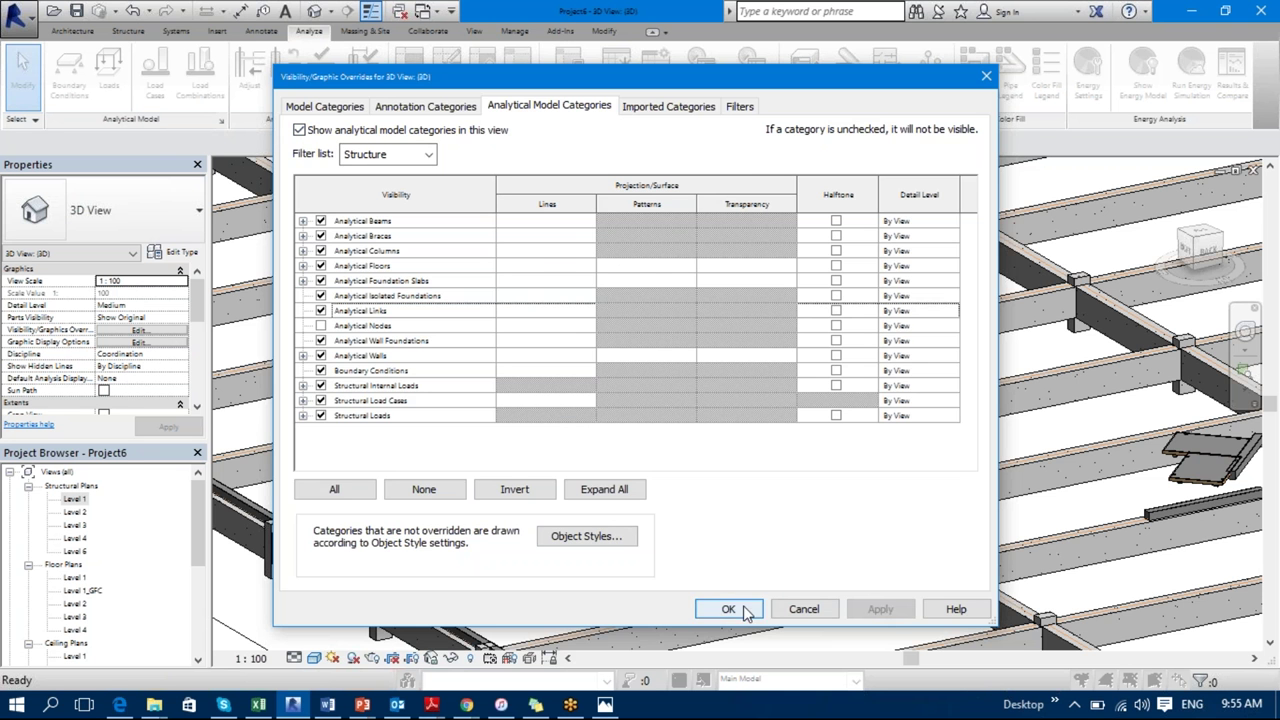
click(728, 609)
Step: Zoom the shaded view and select a concrete beam to inspect it
scroll(900, 400, up, 3)
scroll(680, 371, down, 3)
scroll(716, 450, up, 6)
click(716, 450)
Step: Delete the concrete beam near the floor pieces
key(Escape)
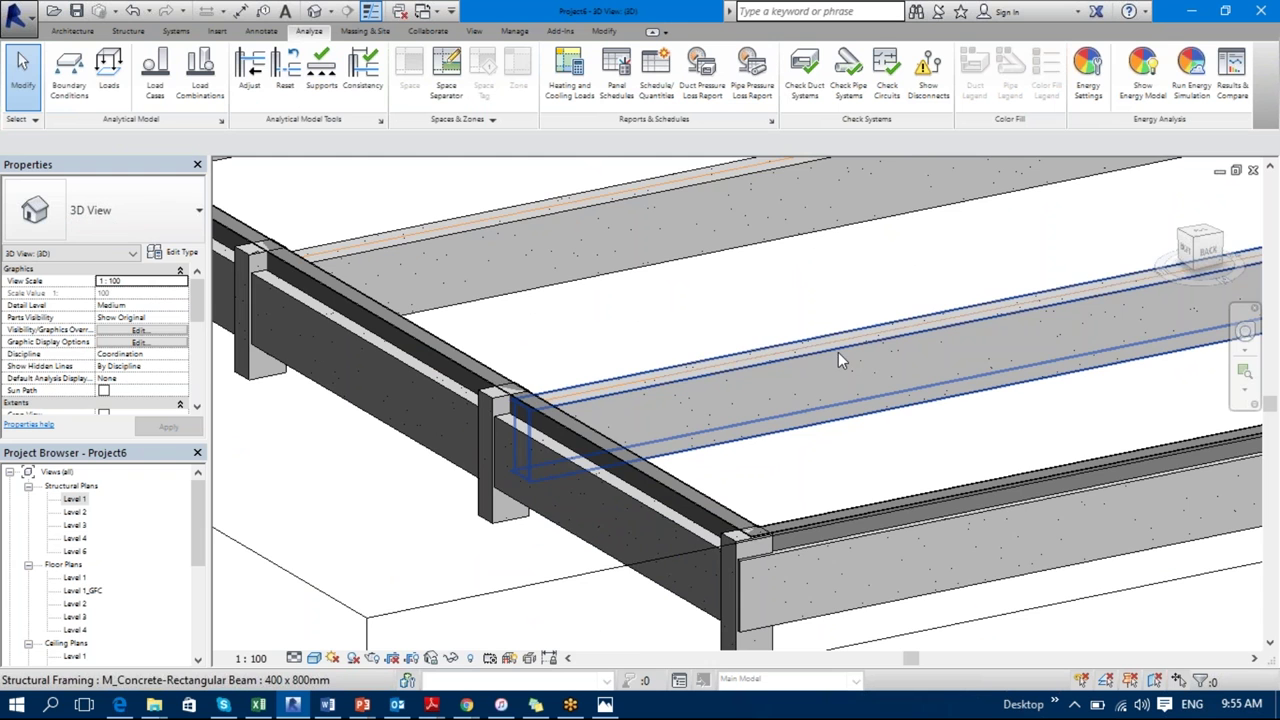
scroll(838, 352, down, 3)
scroll(486, 480, up, 4)
scroll(829, 429, down, 3)
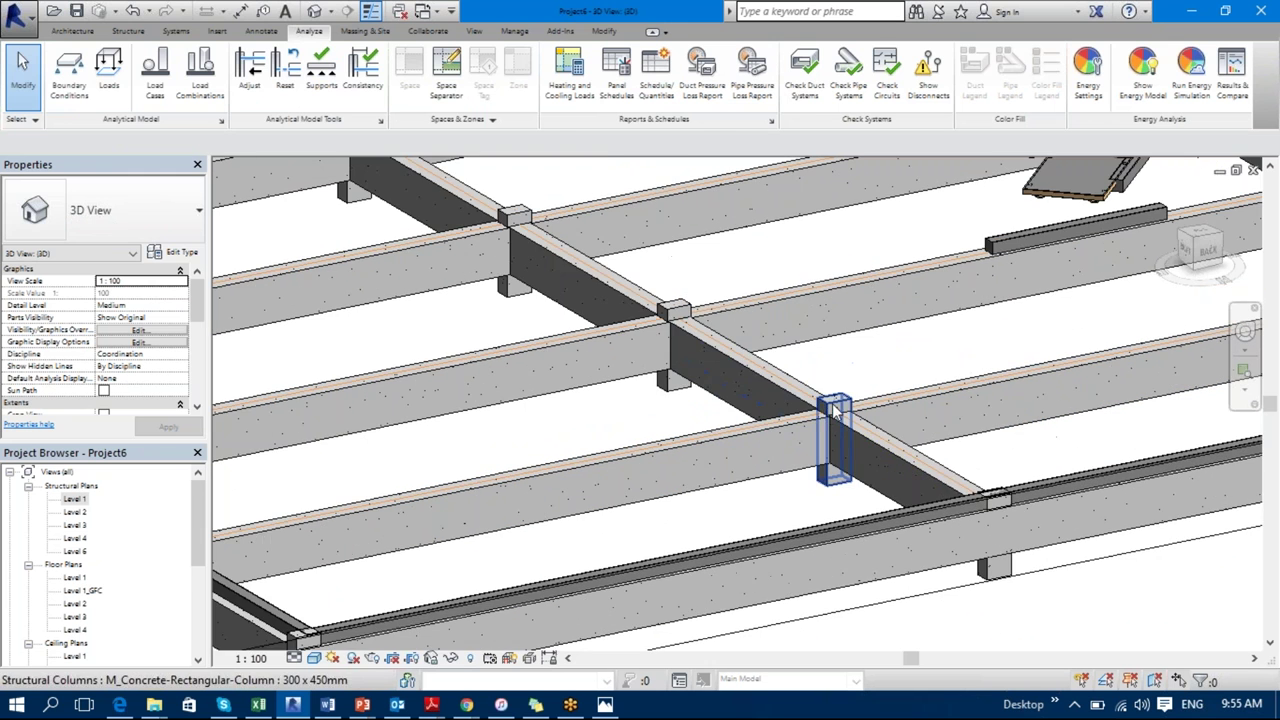
scroll(836, 418, up, 2)
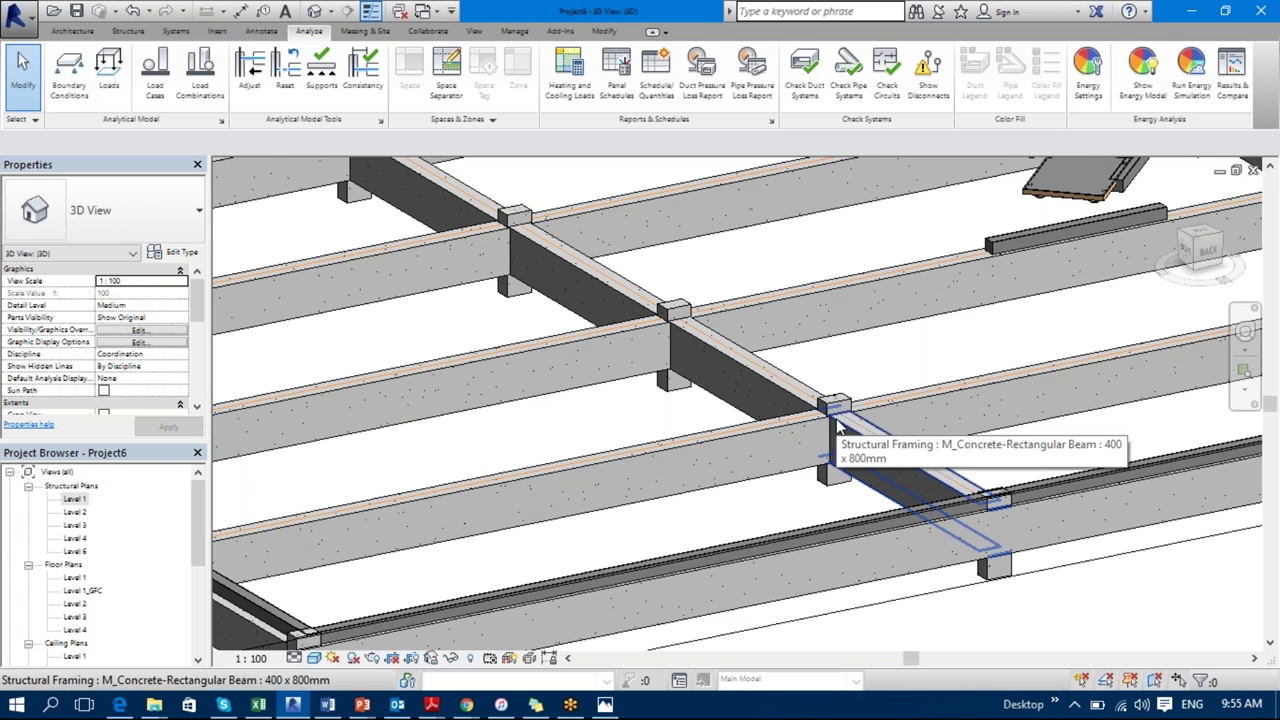
scroll(620, 400, down, 3)
scroll(657, 450, down, 2)
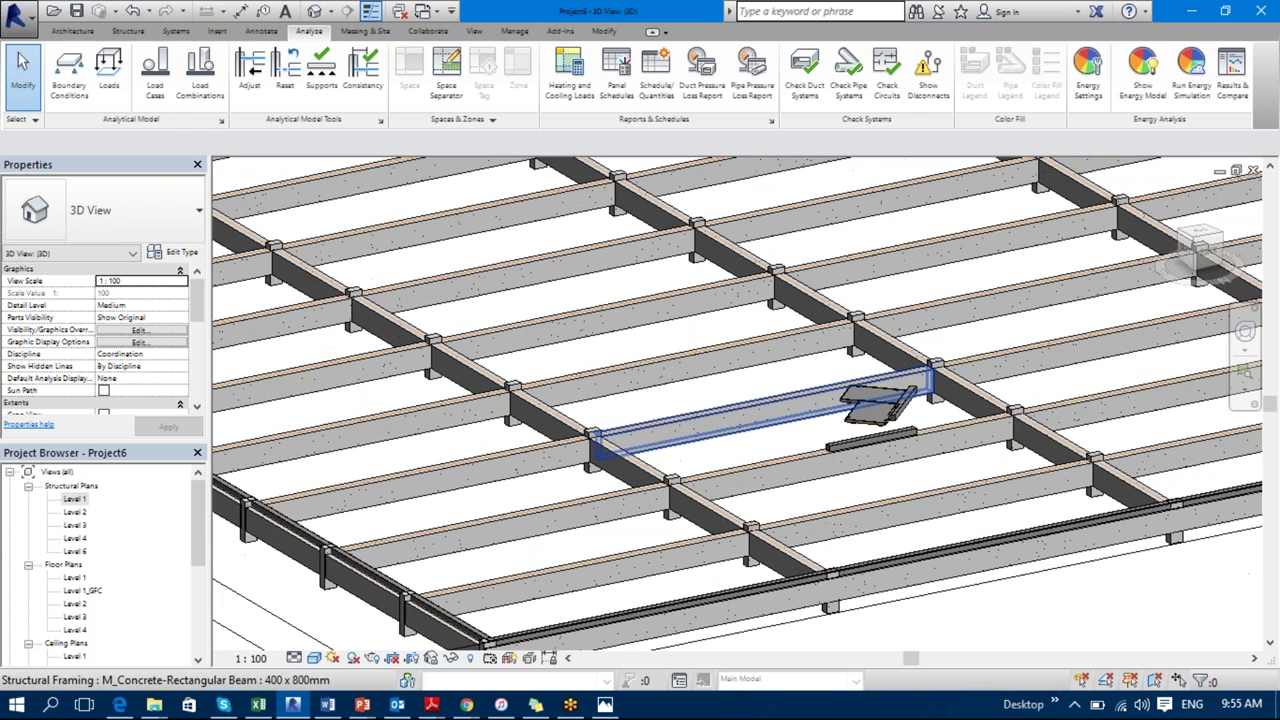
click(718, 419)
key(Delete)
Step: Cycle to a beam's analytical line, then reopen the Analytical Model Categories visibility settings
scroll(690, 424, up, 3)
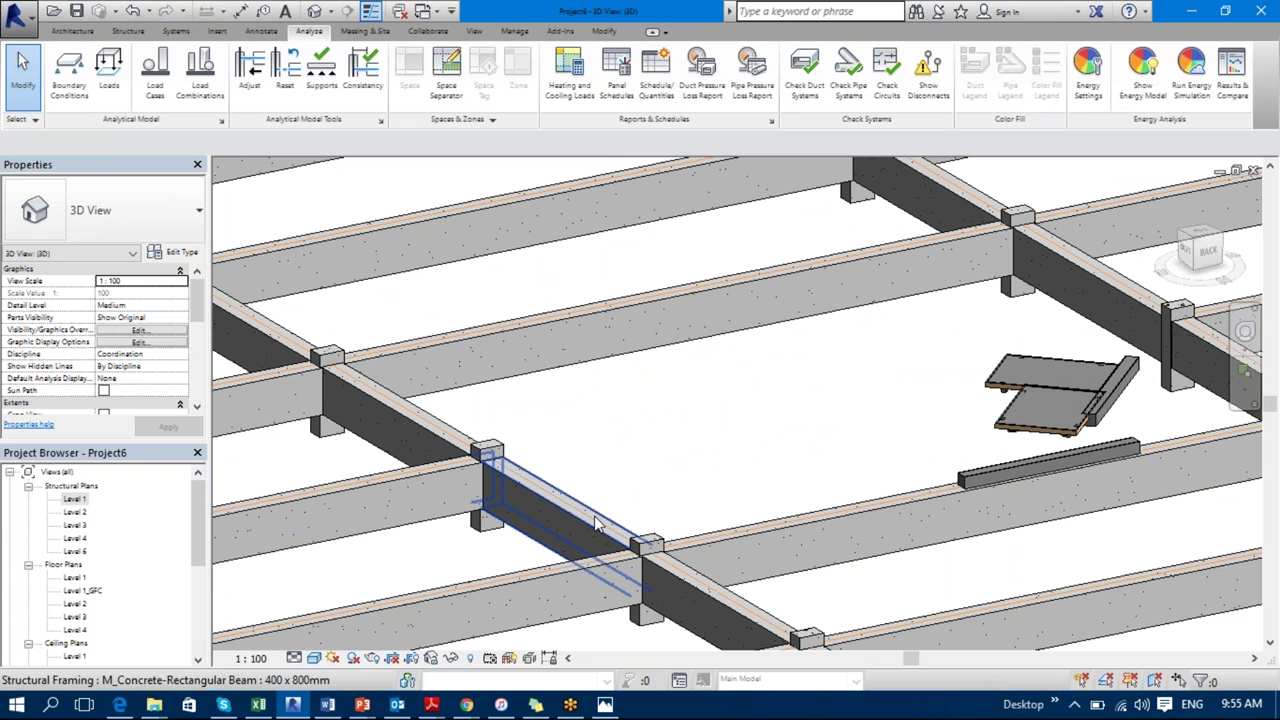
key(Tab)
key(Tab)
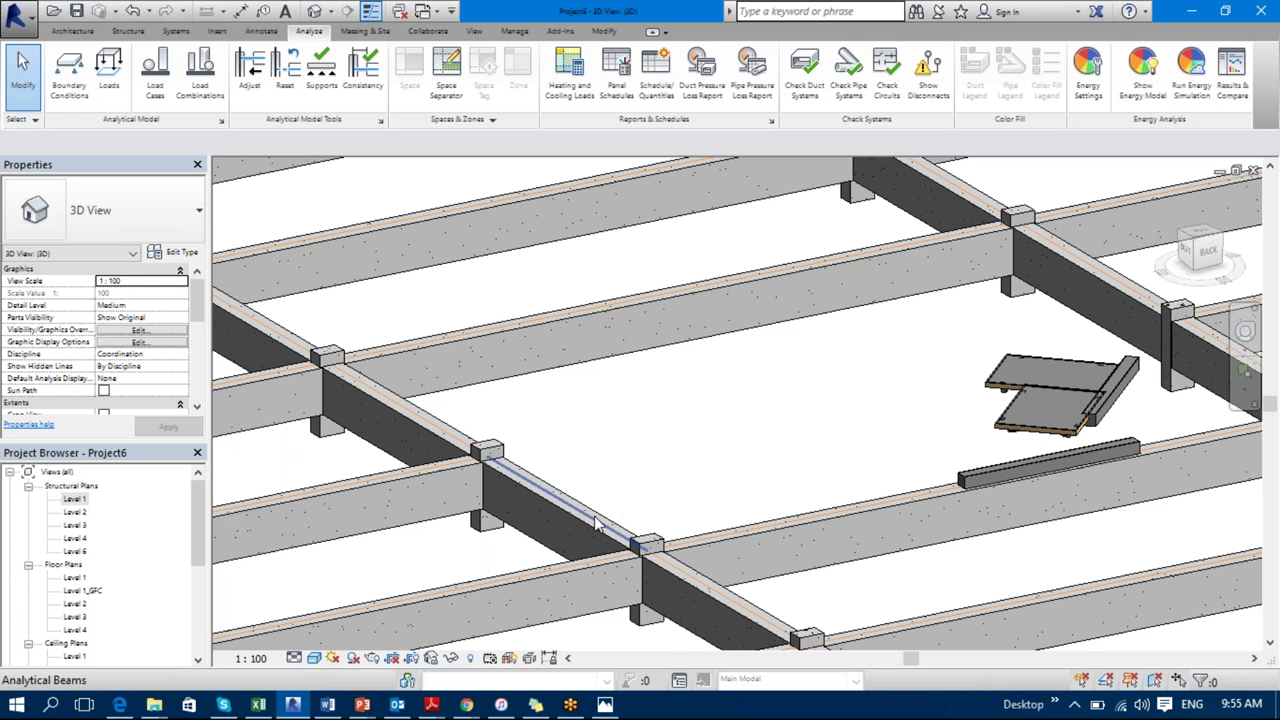
key(Tab)
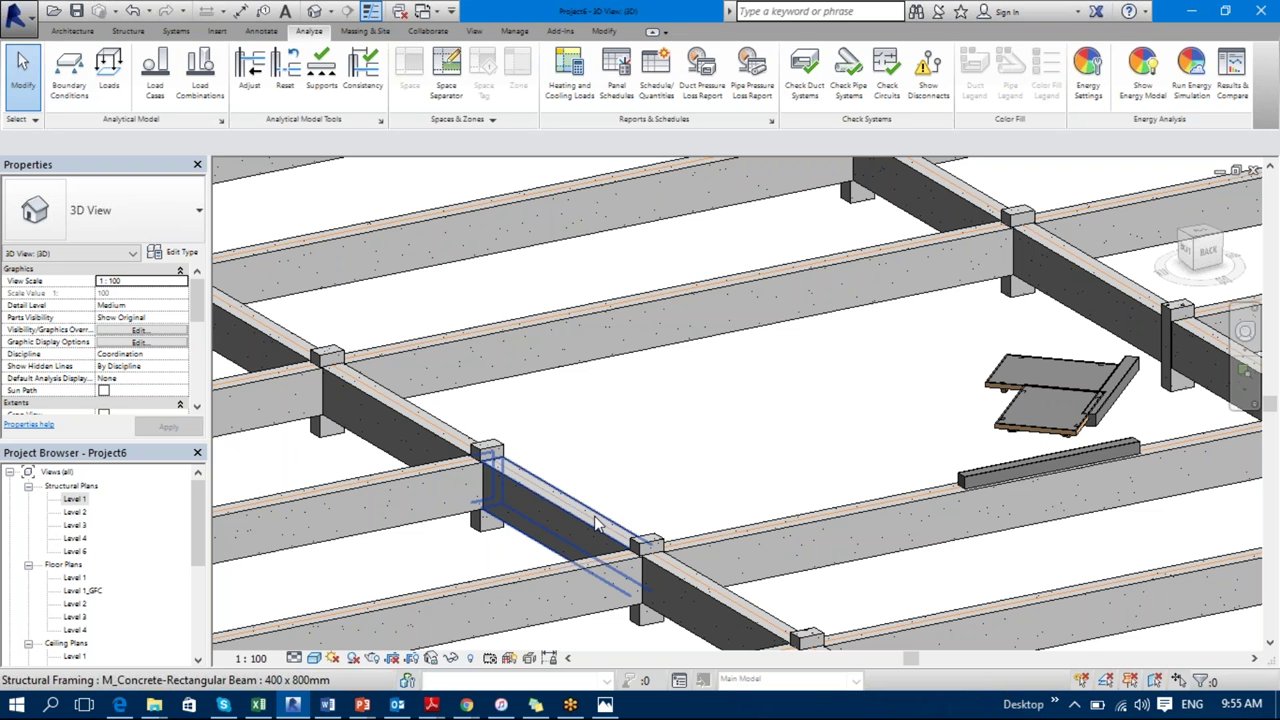
key(Tab)
key(Tab)
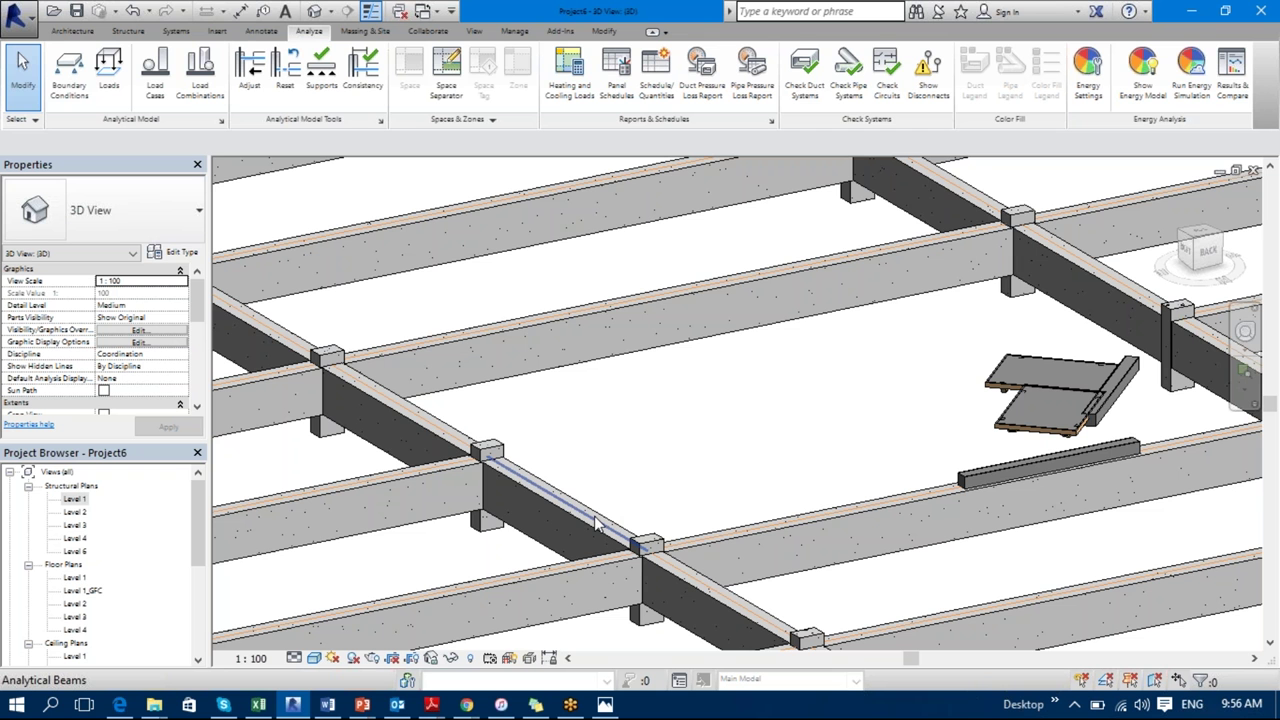
key(v)
key(v)
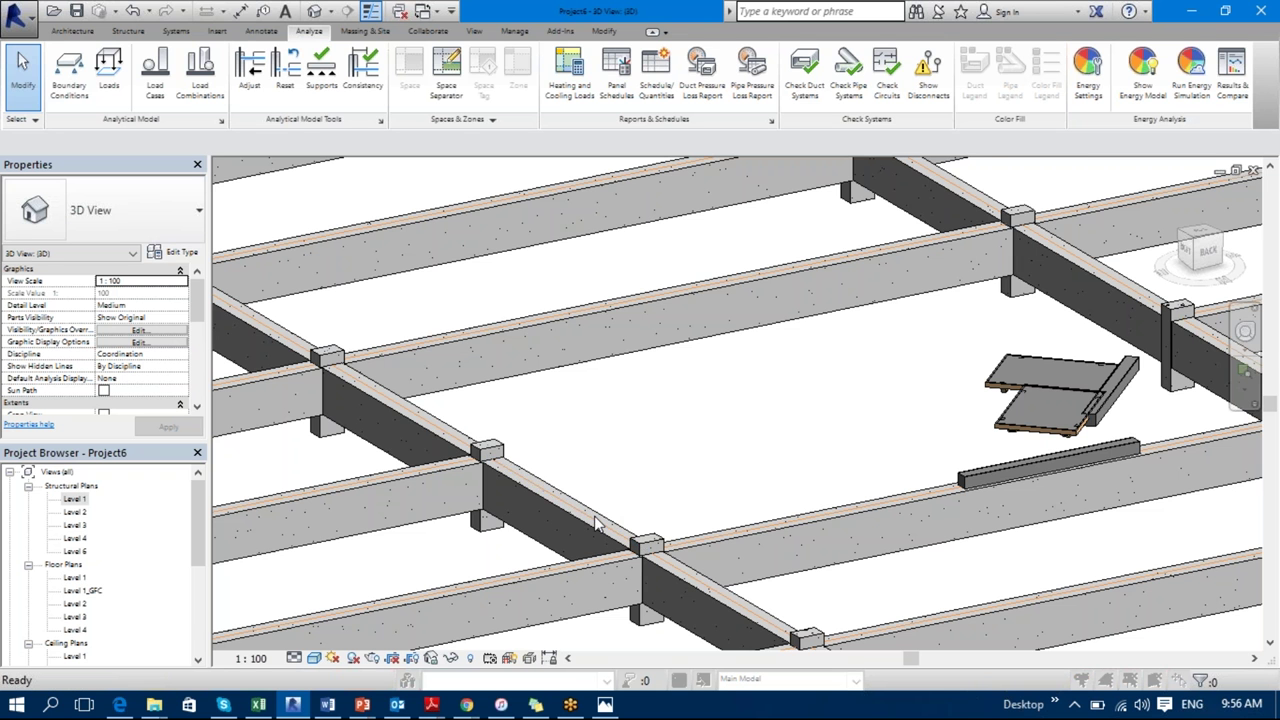
click(600, 110)
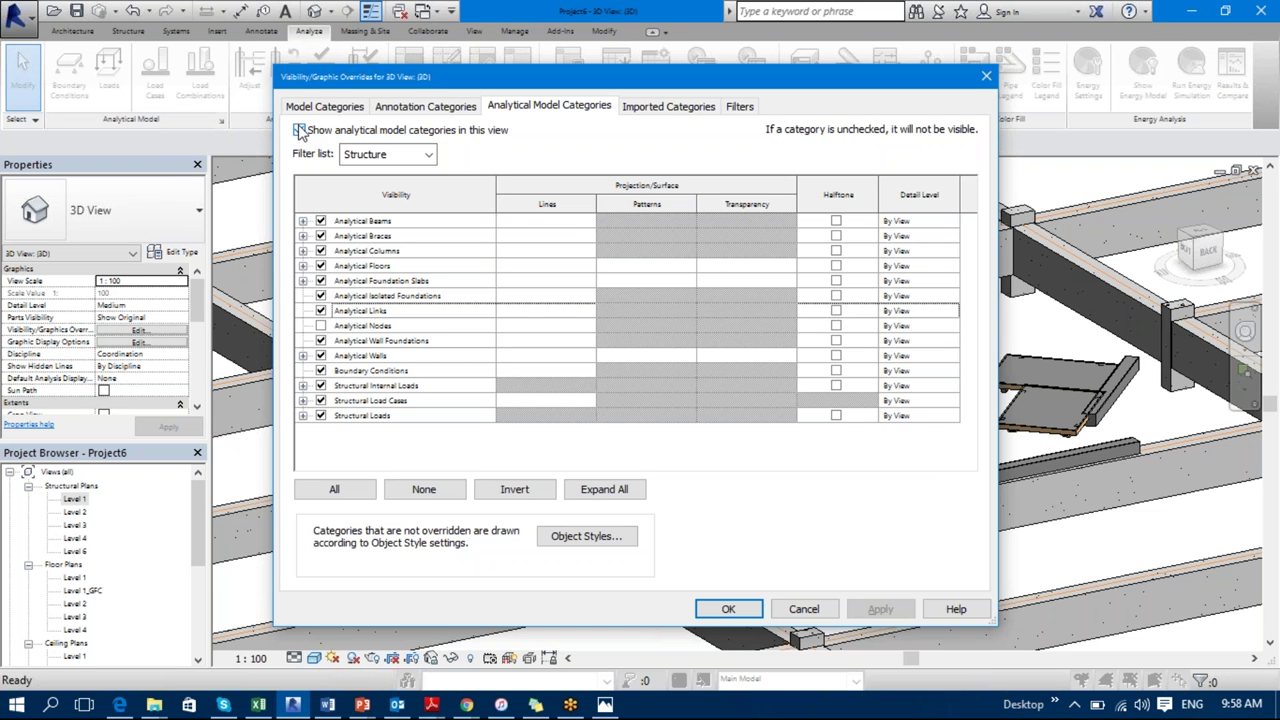
Step: Turn on analytical model categories in the 3D view and show the Imported Categories settings
click(299, 130)
click(658, 110)
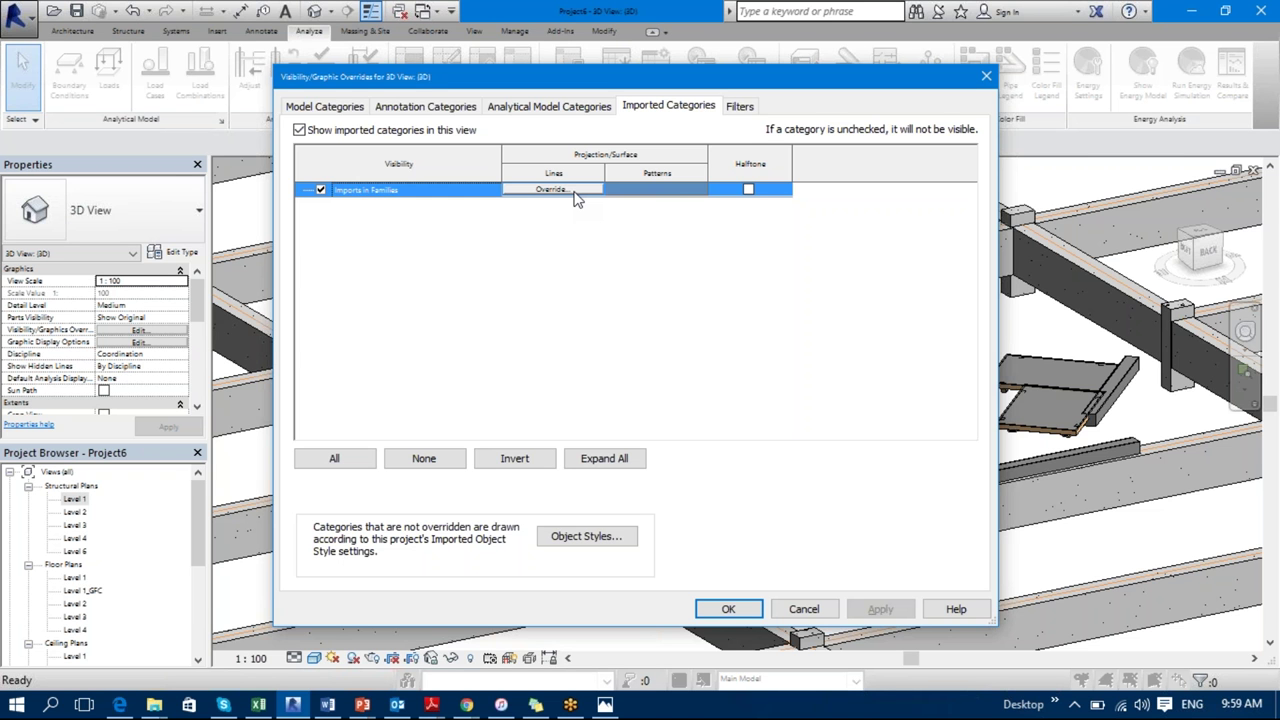
Step: Confirm no view filters are applied, close the dialog, and check the Applying a View Template lesson
click(739, 106)
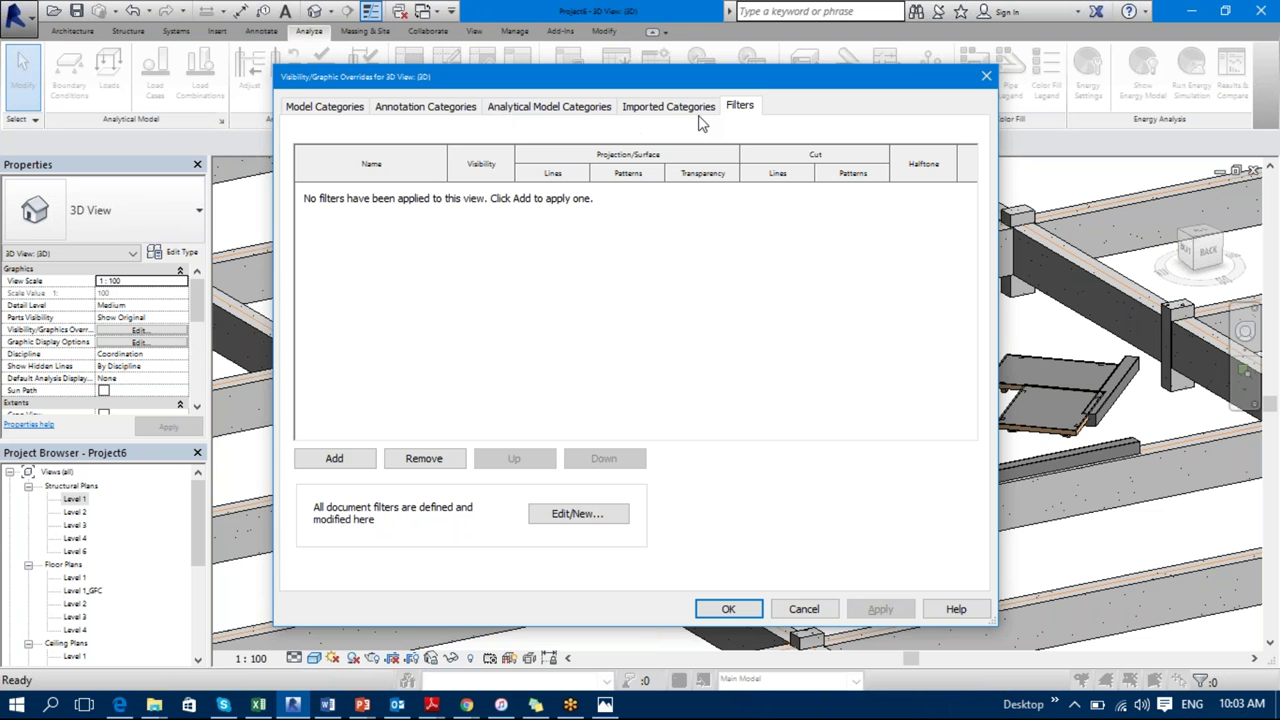
click(986, 76)
click(258, 704)
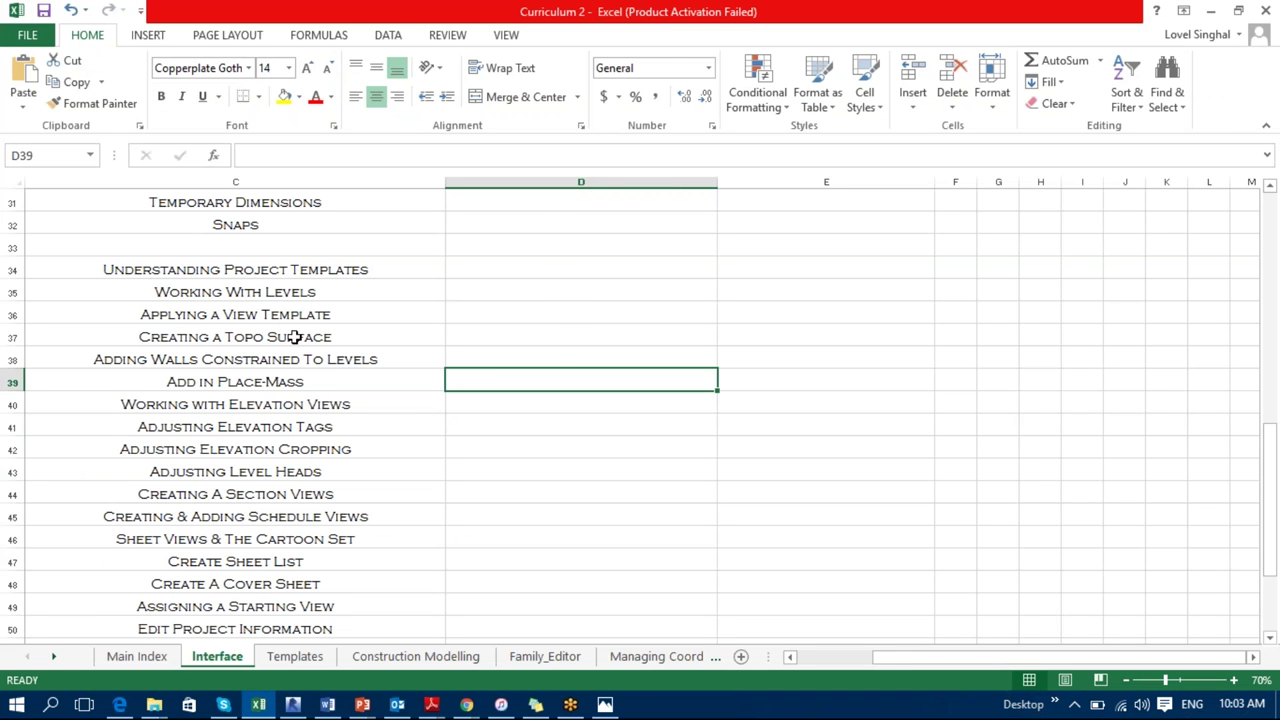
click(251, 314)
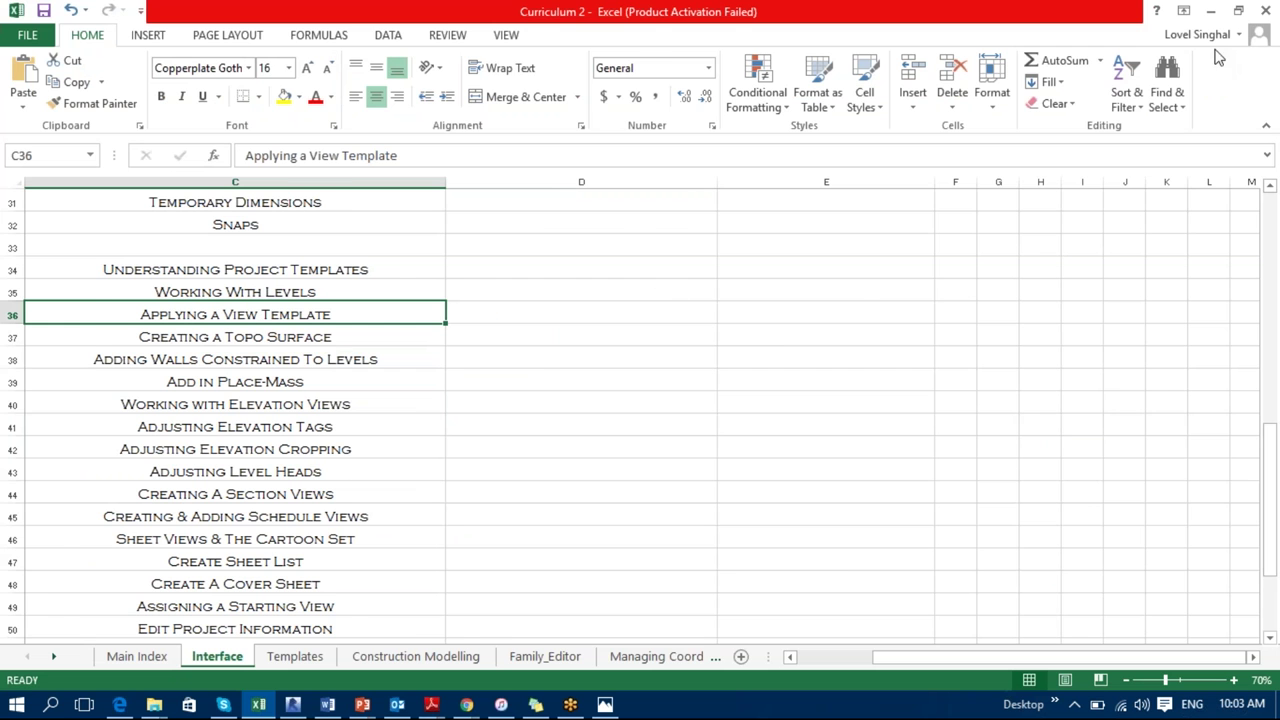
click(1210, 11)
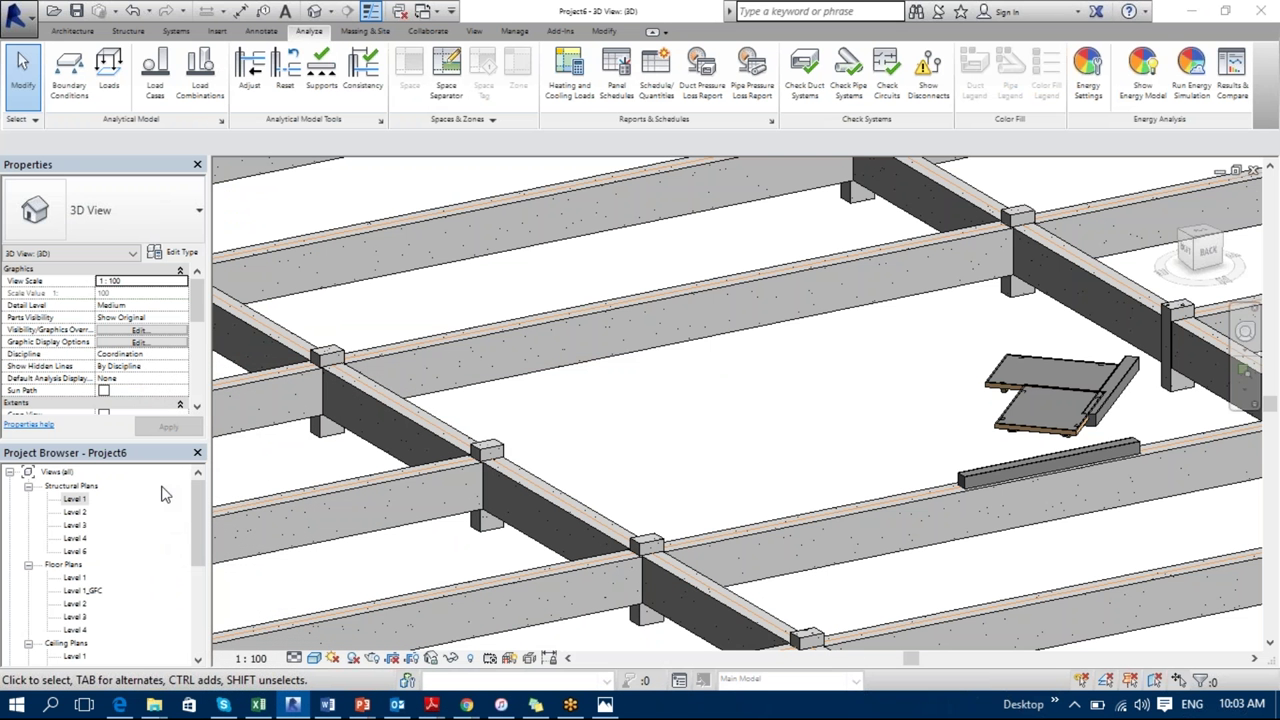
scroll(198, 305, down, 3)
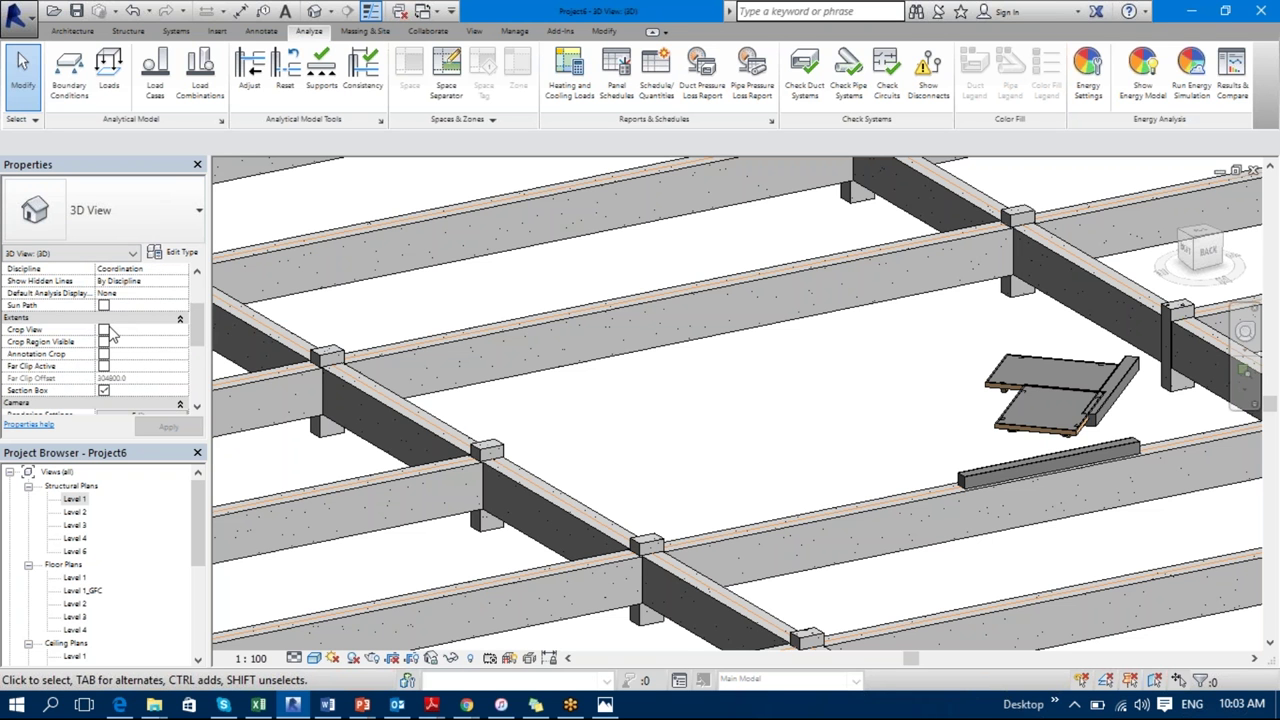
drag(198, 328, 200, 380)
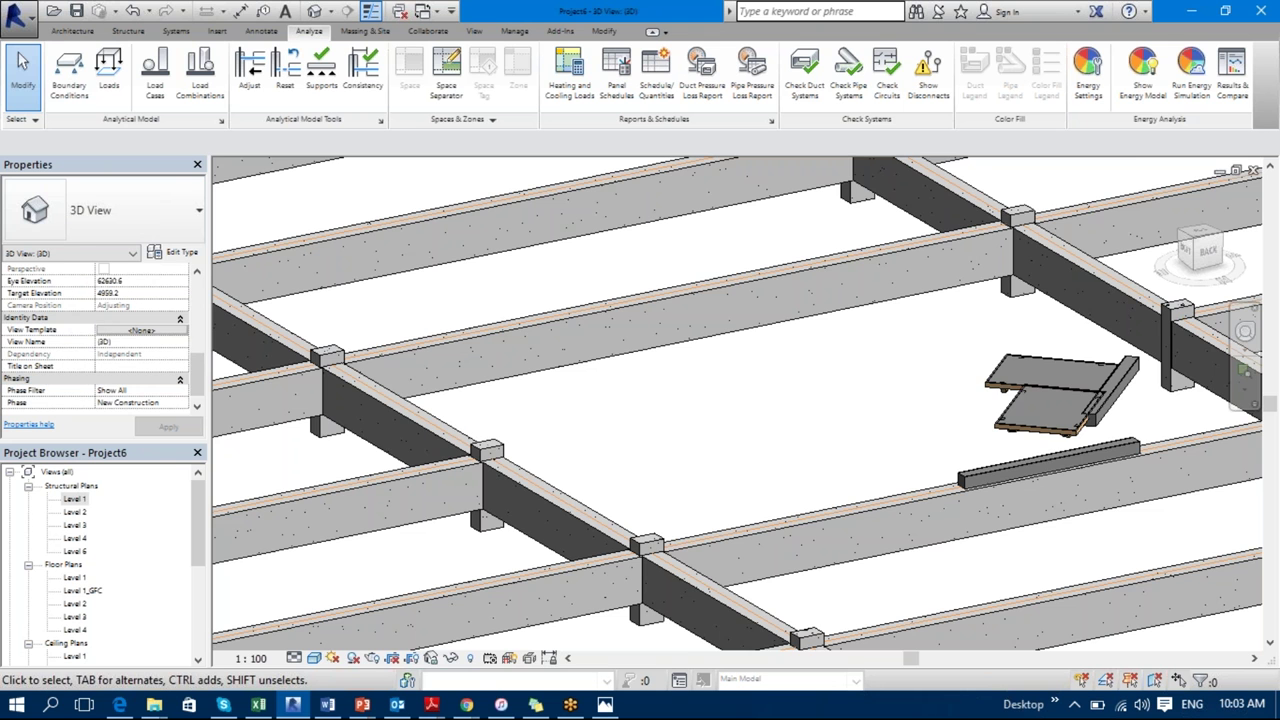
double_click(76, 498)
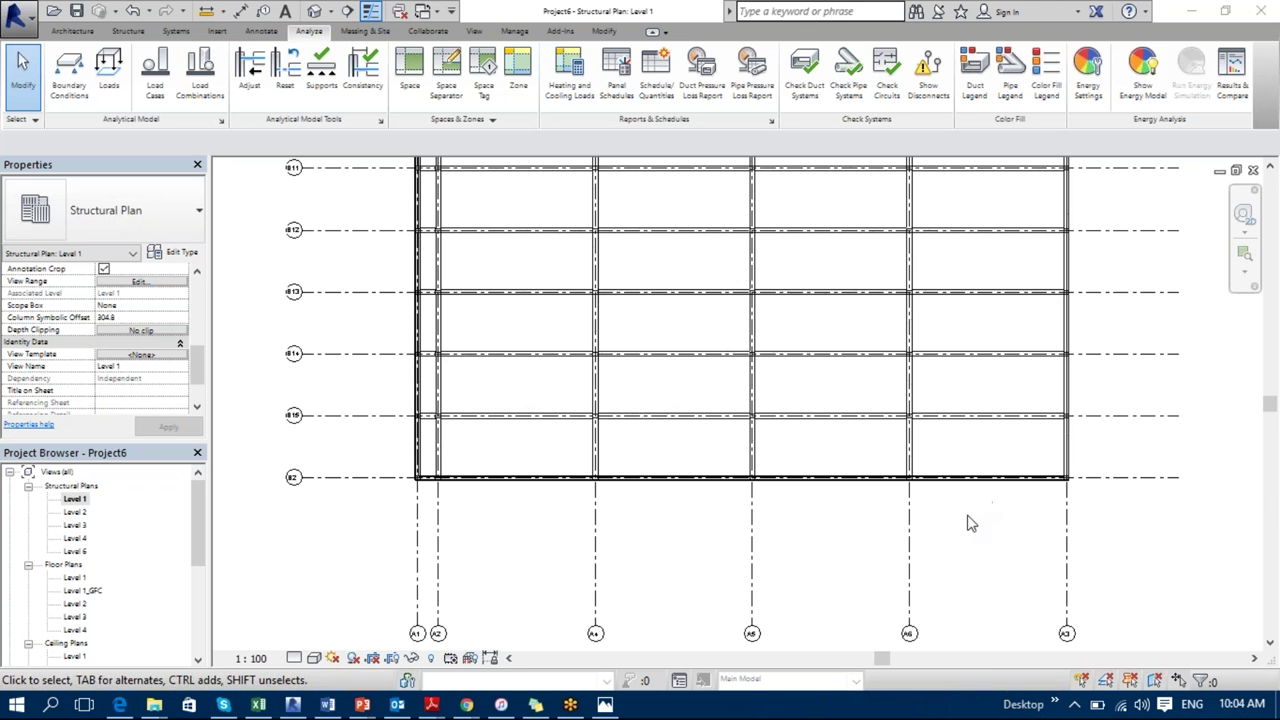
scroll(980, 523, down, 2)
middle_drag(980, 523, 885, 520)
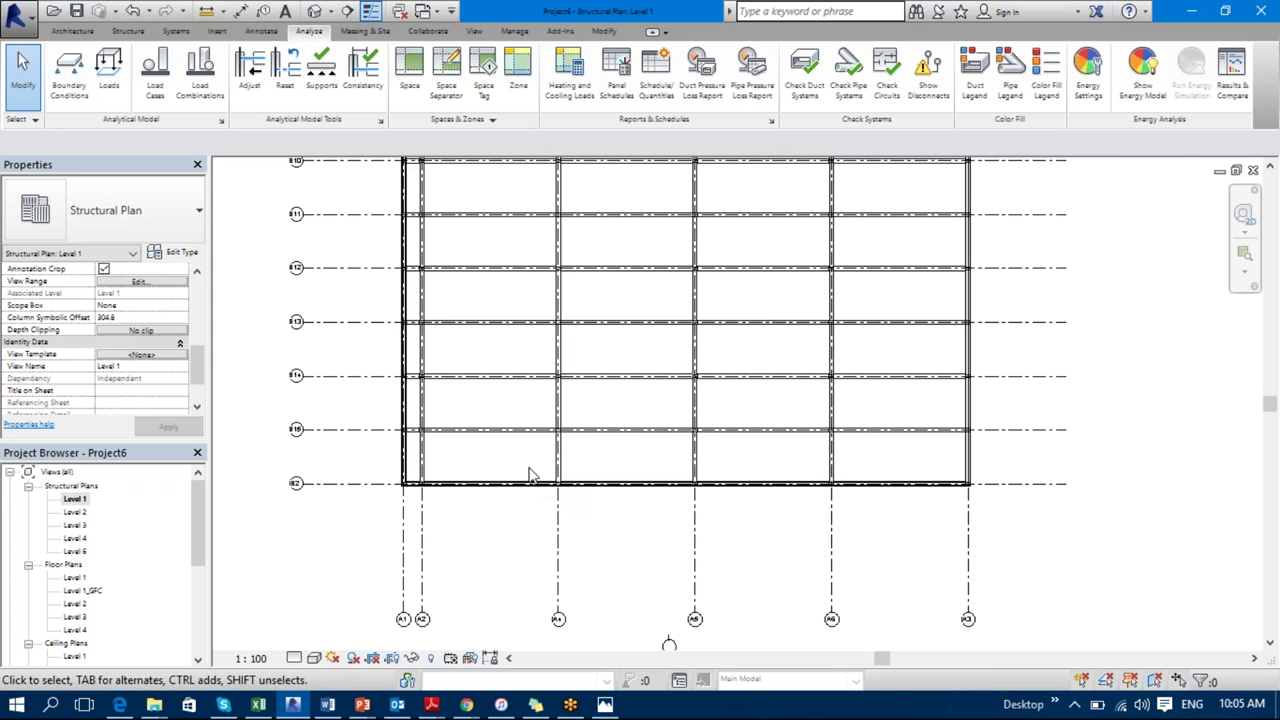
scroll(530, 477, down, 2)
middle_drag(530, 477, 543, 571)
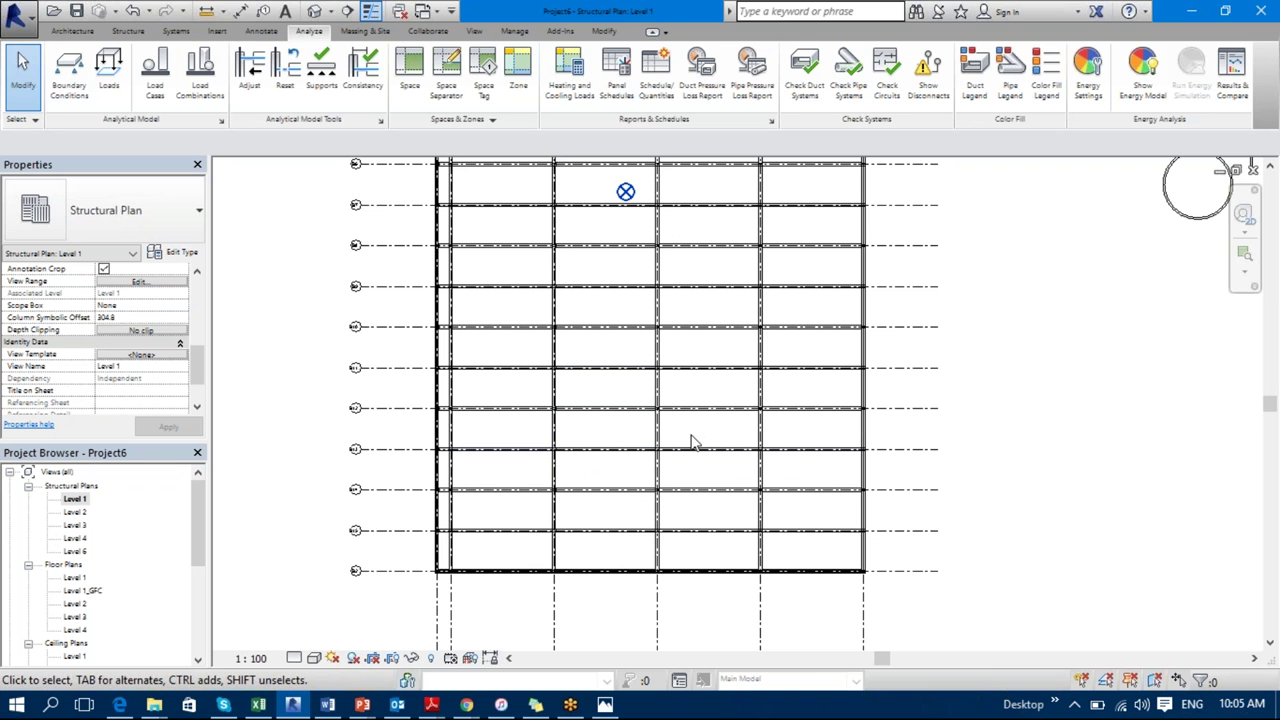
Step: Override the Walls projection lines to red in Level 1's Visibility/Graphic Overrides
key(v)
key(v)
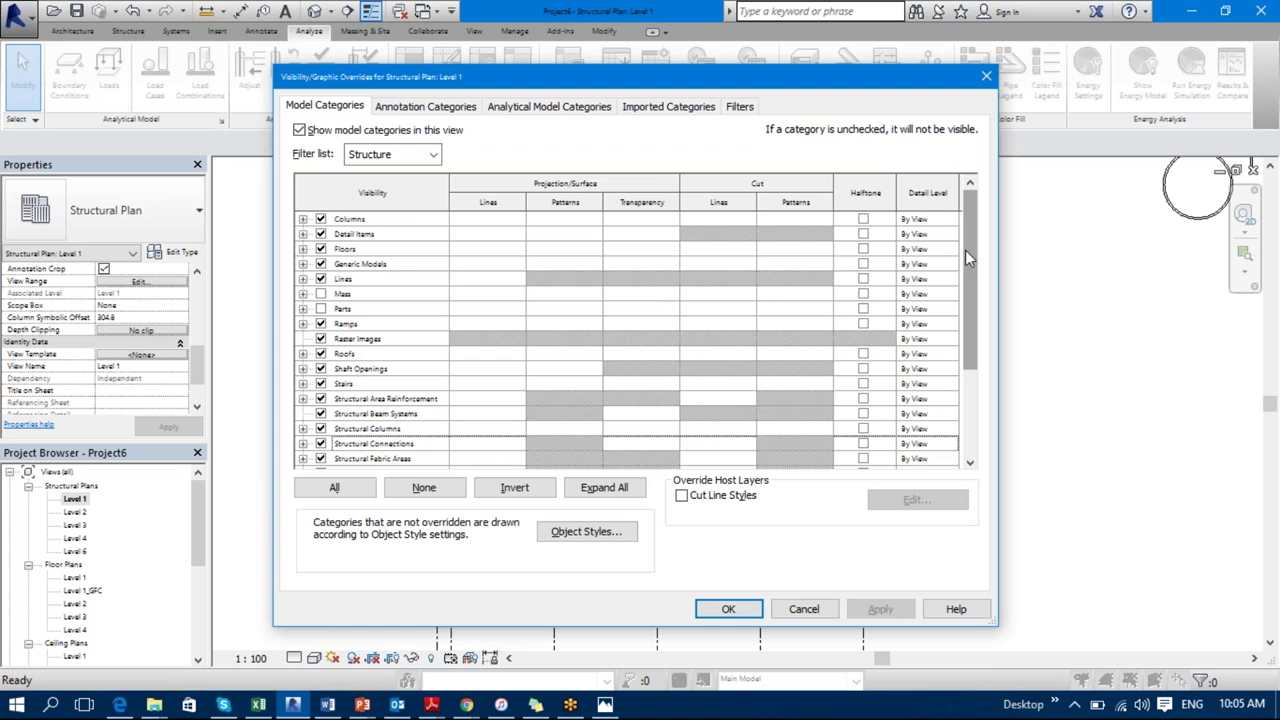
scroll(965, 250, down, 3)
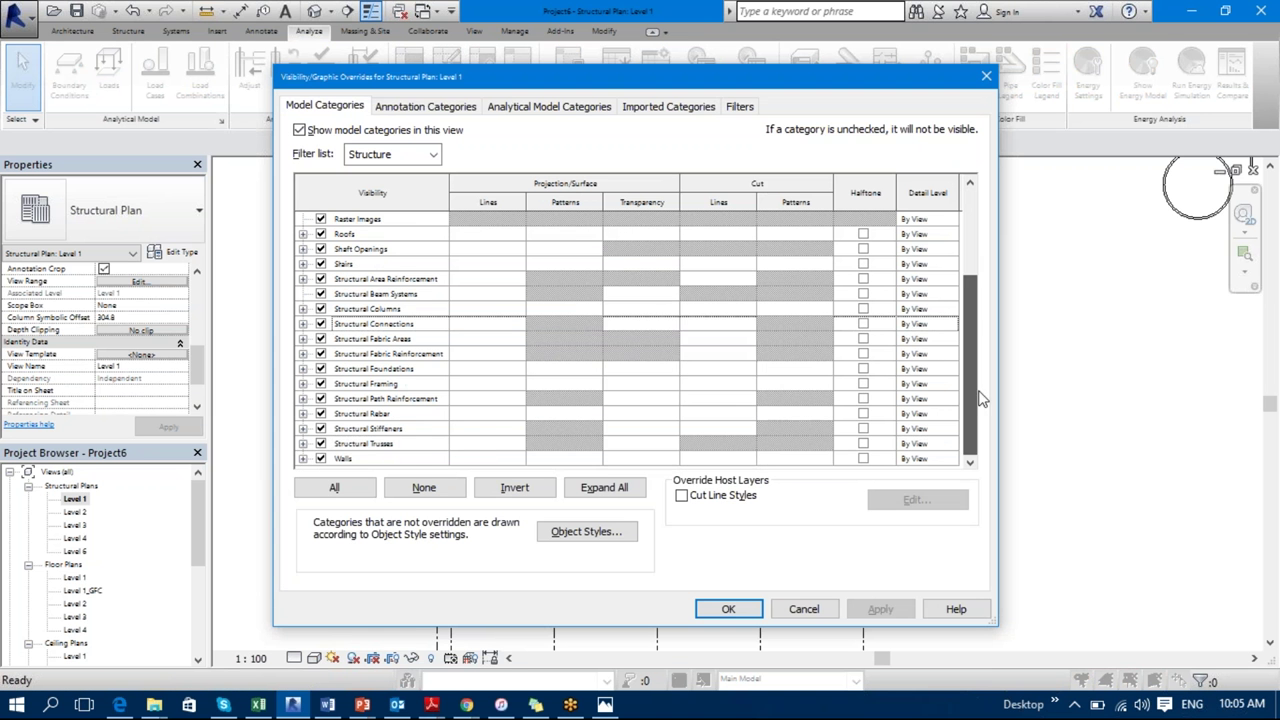
click(504, 461)
click(502, 460)
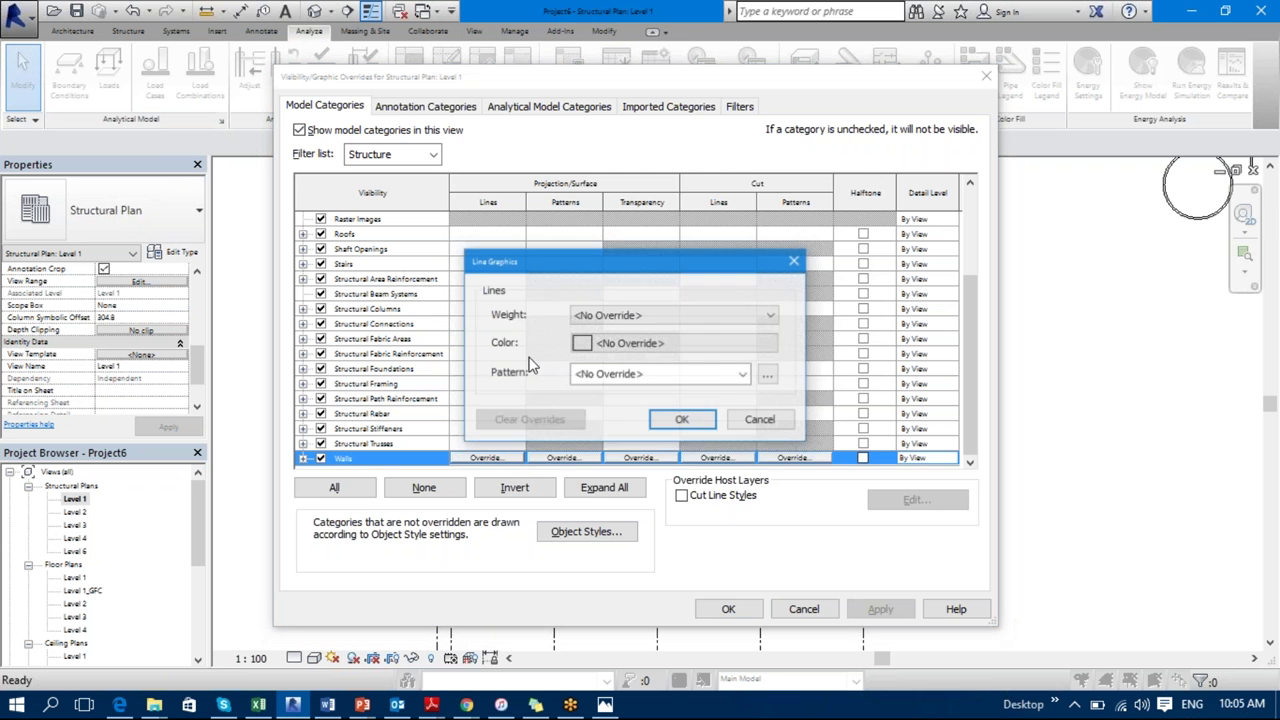
click(582, 343)
click(464, 367)
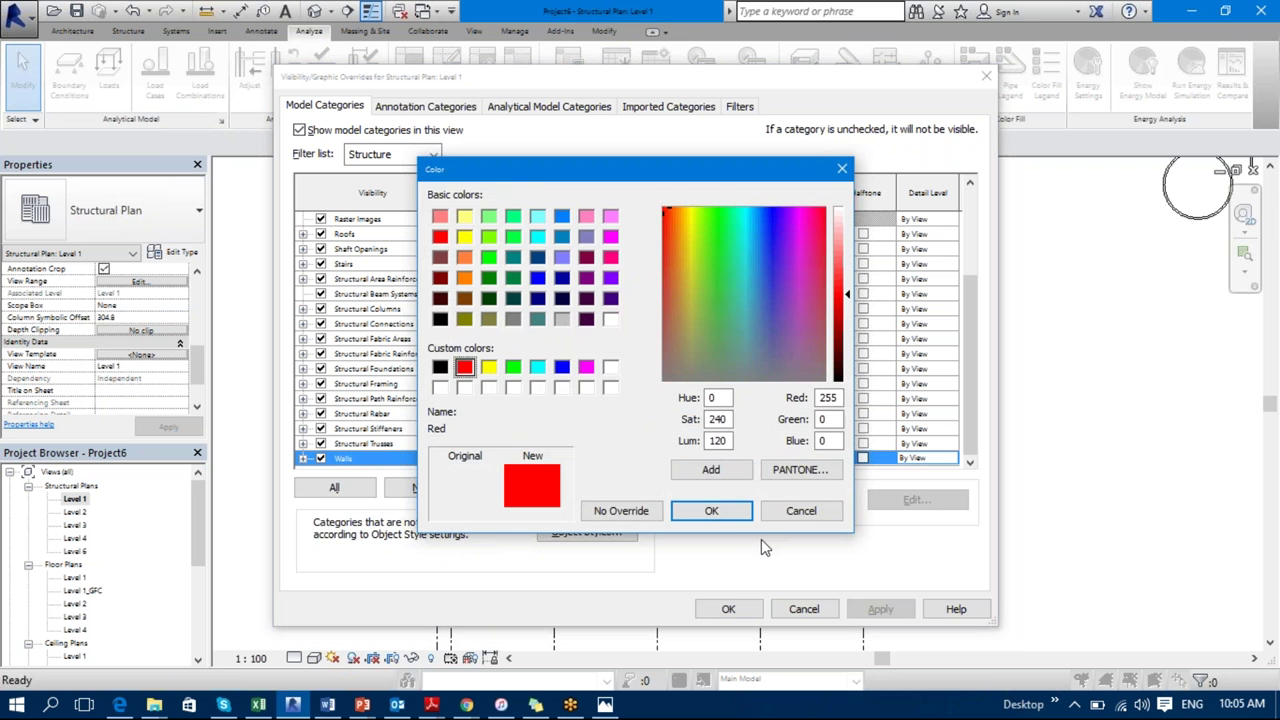
click(733, 514)
key(Return)
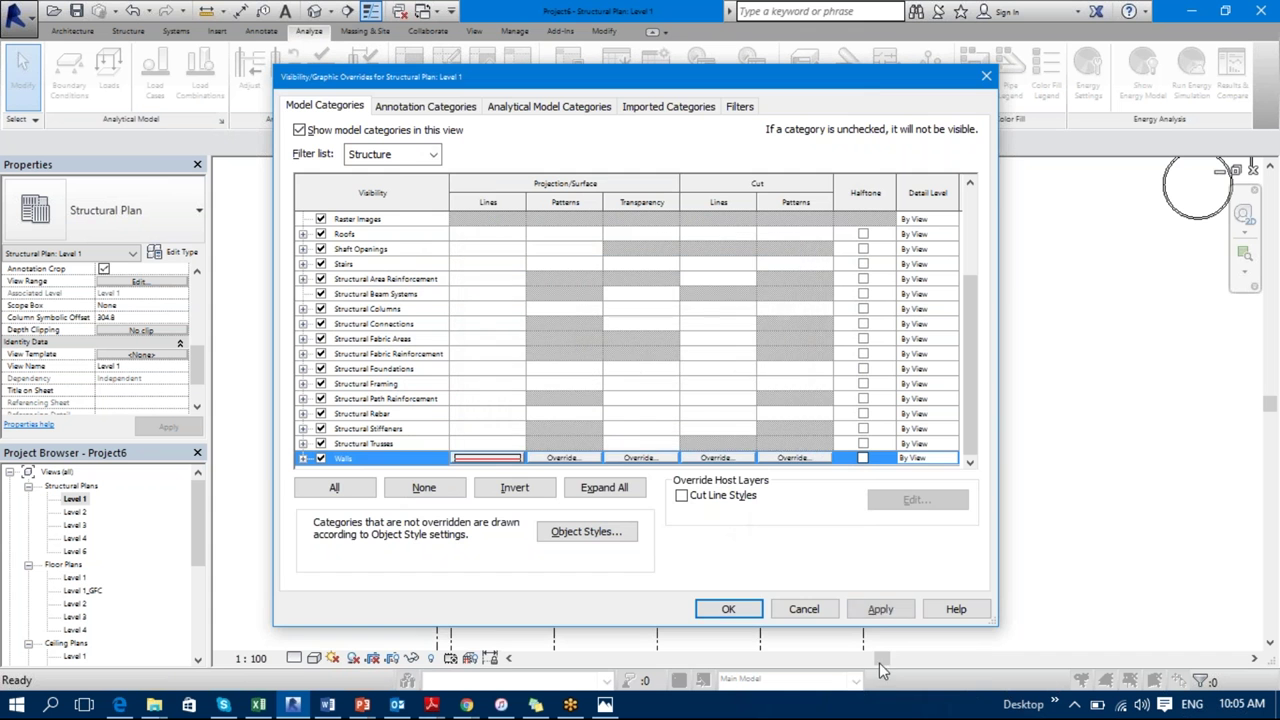
click(728, 609)
scroll(820, 622, up, 3)
scroll(957, 466, up, 5)
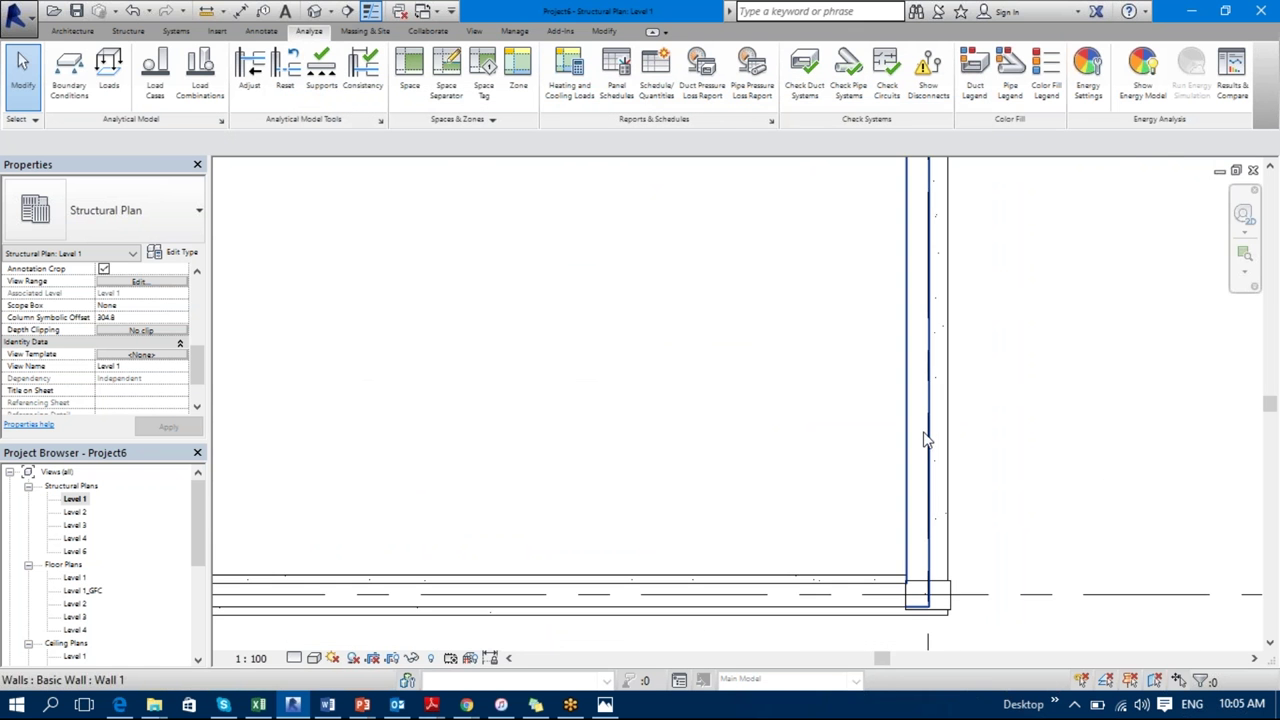
scroll(1028, 512, down, 5)
Step: Override the Walls cut lines to red as well, then apply and confirm
key(v)
key(v)
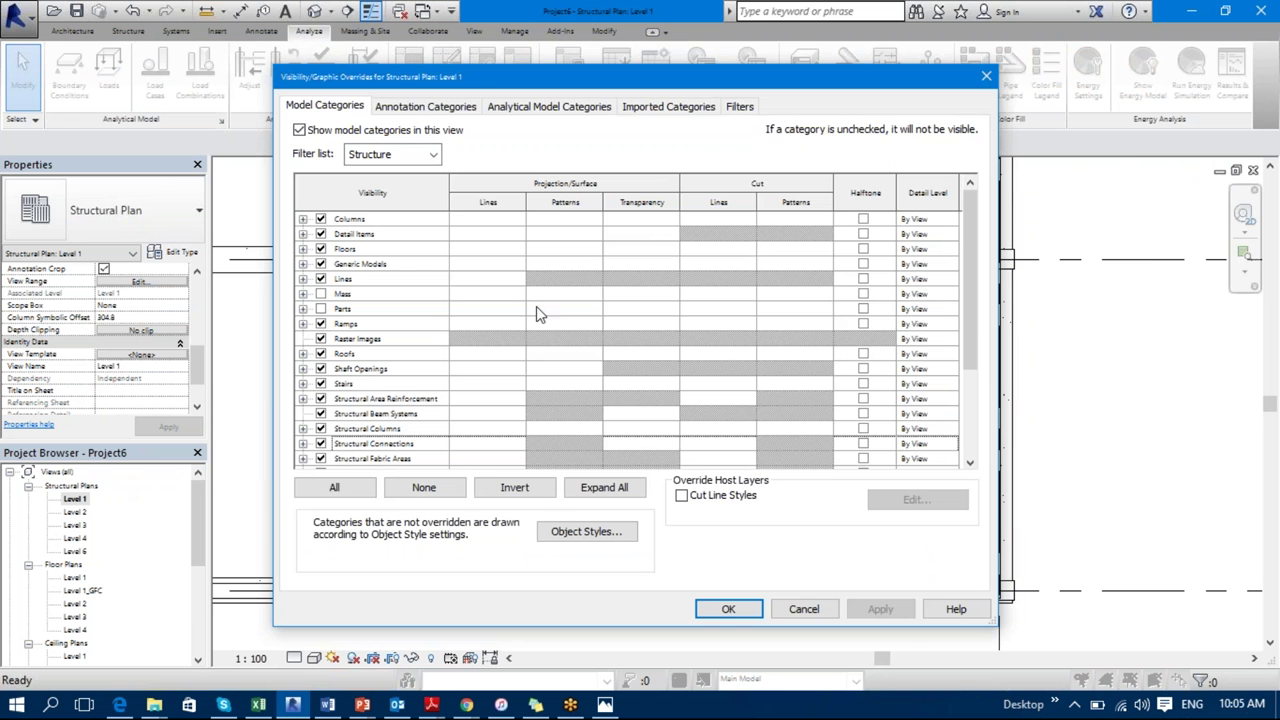
drag(966, 235, 967, 384)
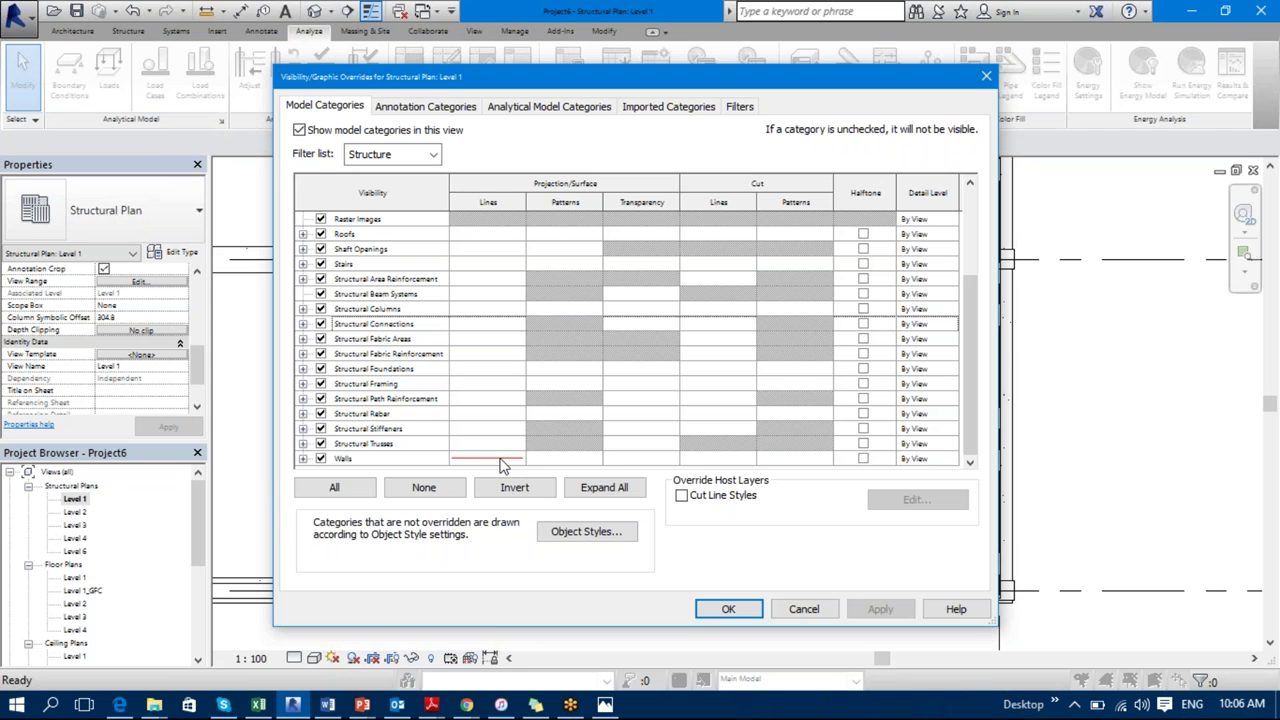
click(727, 460)
click(727, 460)
click(632, 343)
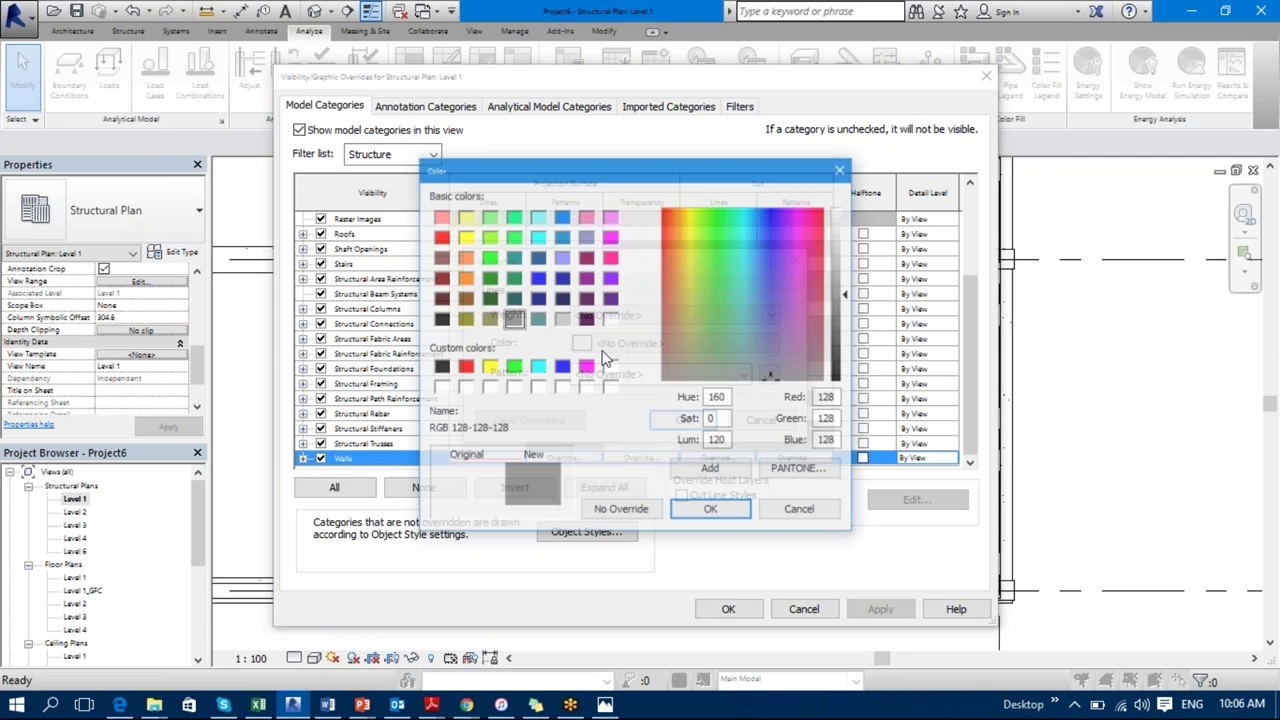
click(465, 368)
click(728, 514)
click(682, 421)
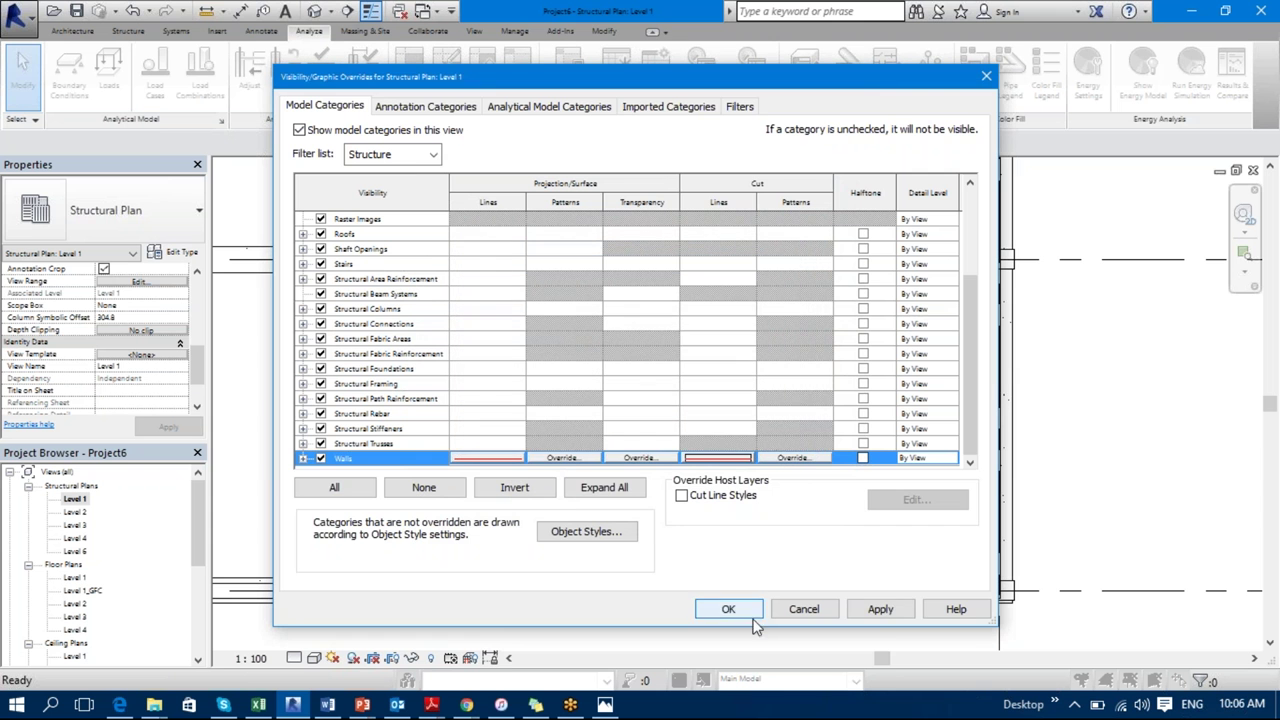
click(880, 610)
click(729, 610)
scroll(726, 454, down, 8)
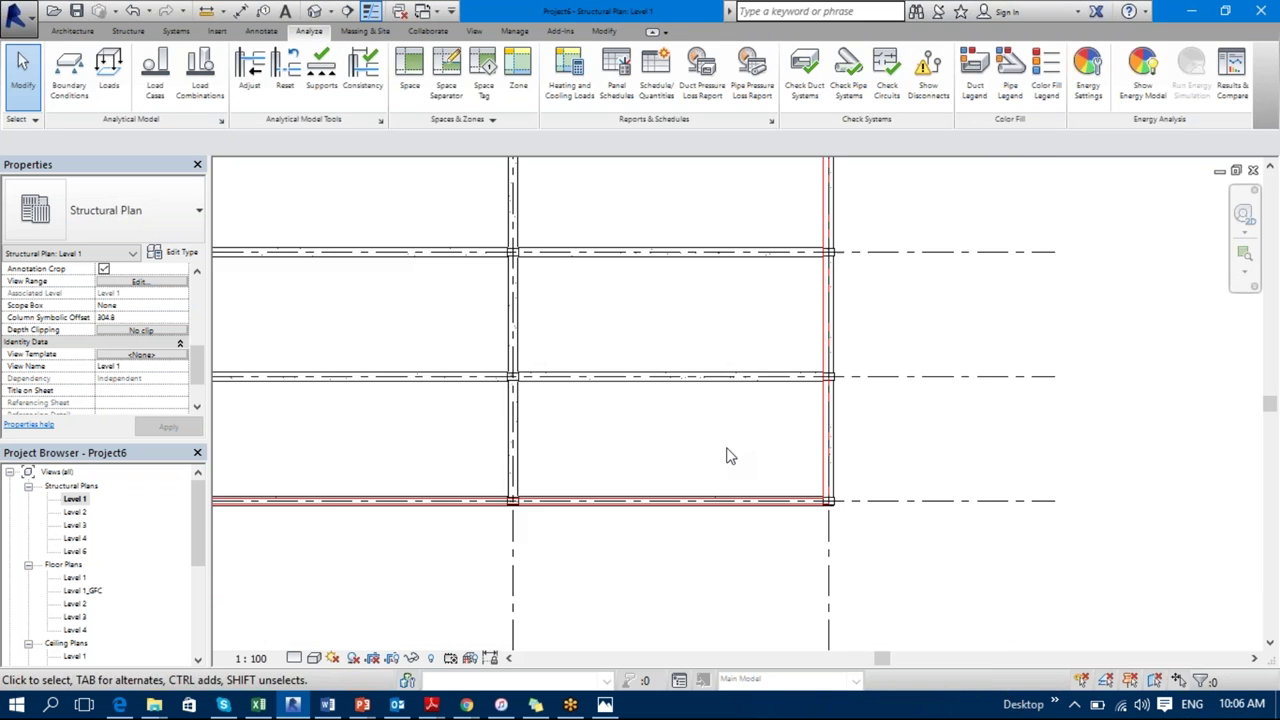
Step: Compare the plain Level 2 plan with the red-walled Level 1 plan, skip saving, and return to 3D
middle_drag(500, 600, 744, 660)
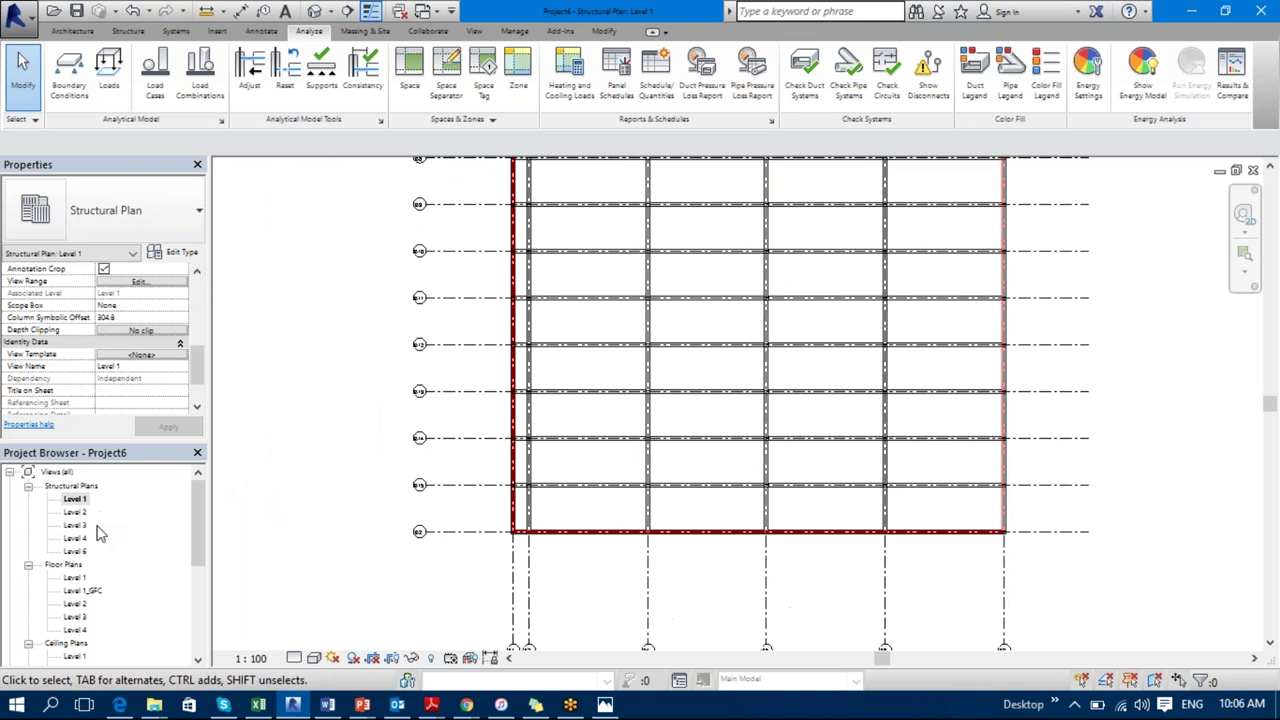
double_click(75, 512)
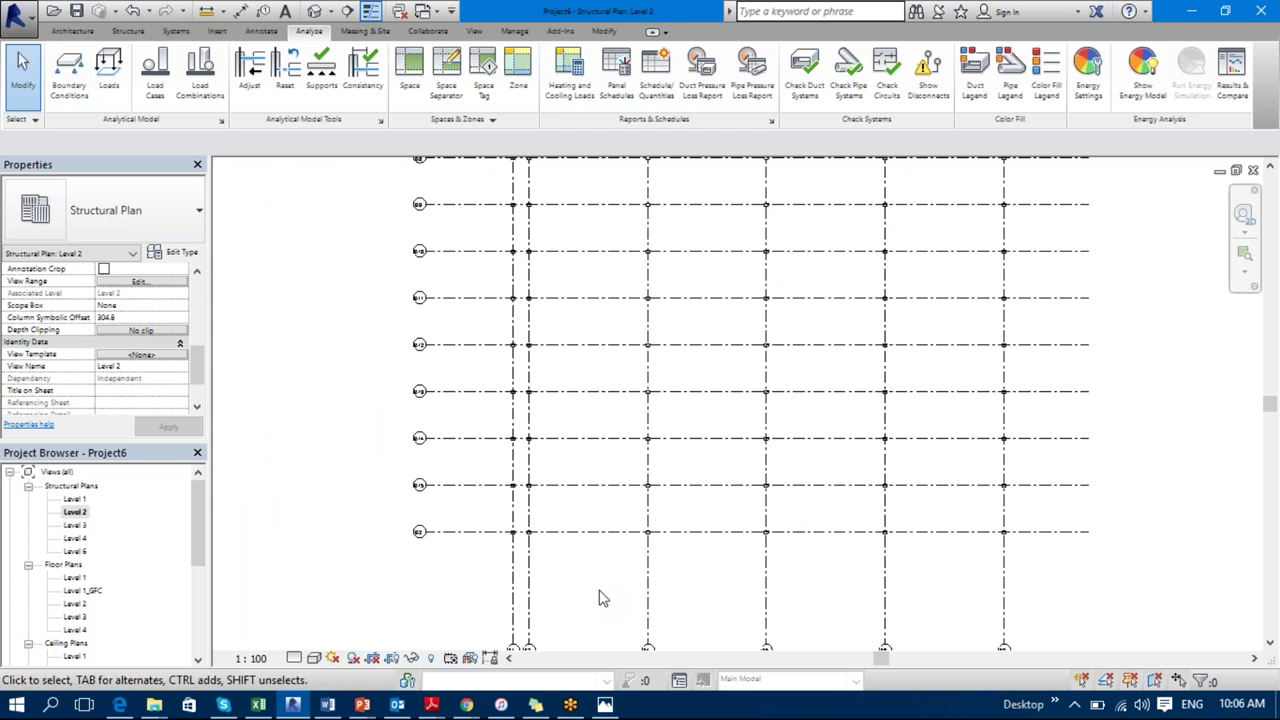
double_click(75, 498)
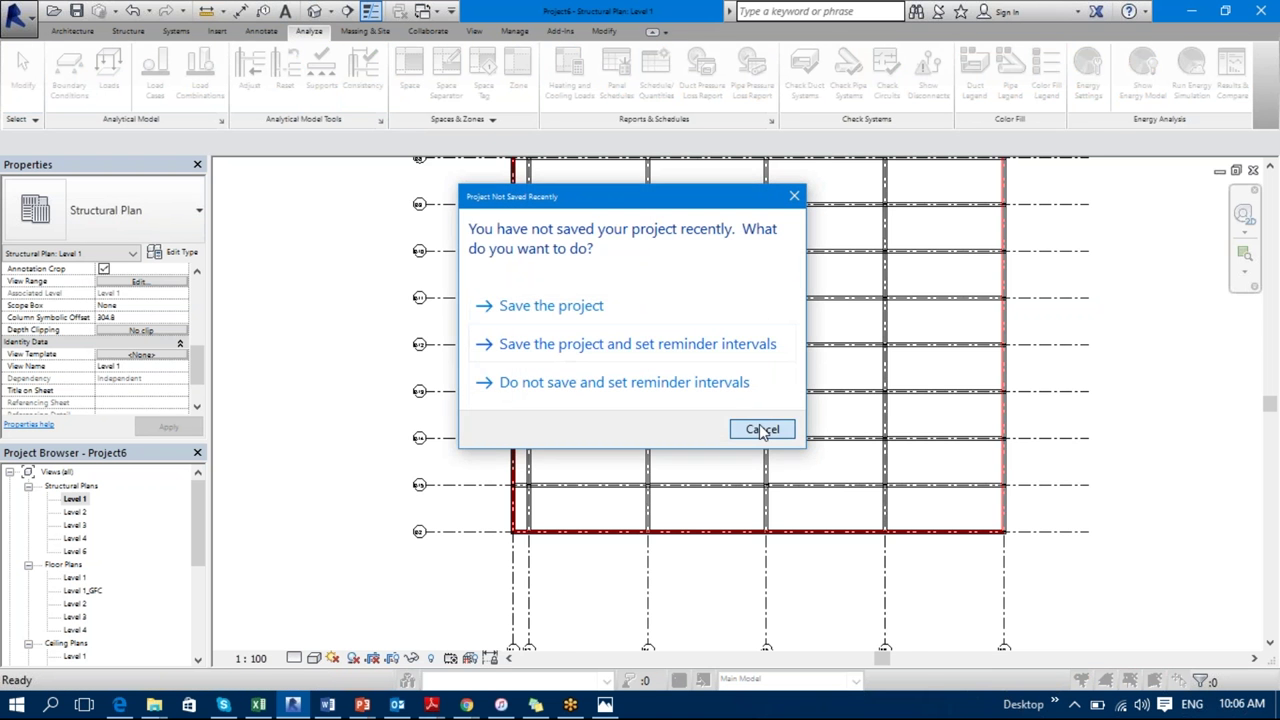
click(762, 427)
shift+middle_drag(740, 470, 365, 560)
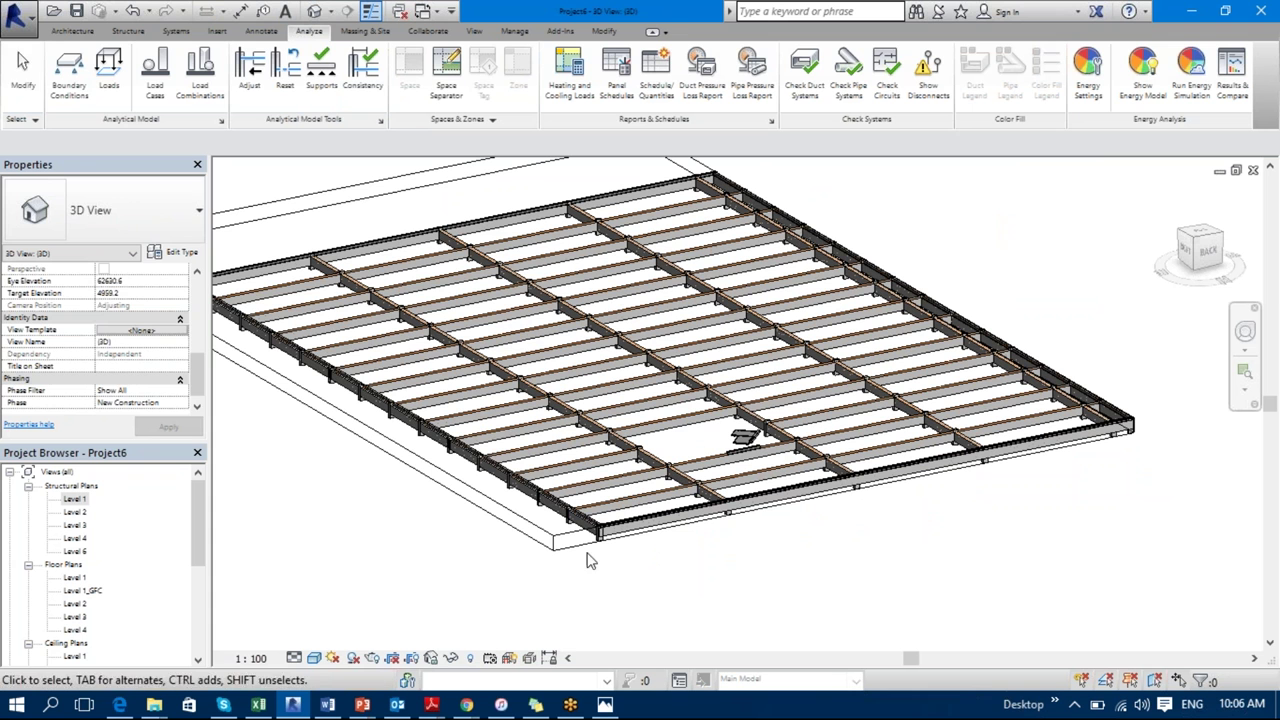
Step: Turn on the 3D view's section box, zoom to fit, then open the Level 2 structural plan
scroll(196, 370, up, 4)
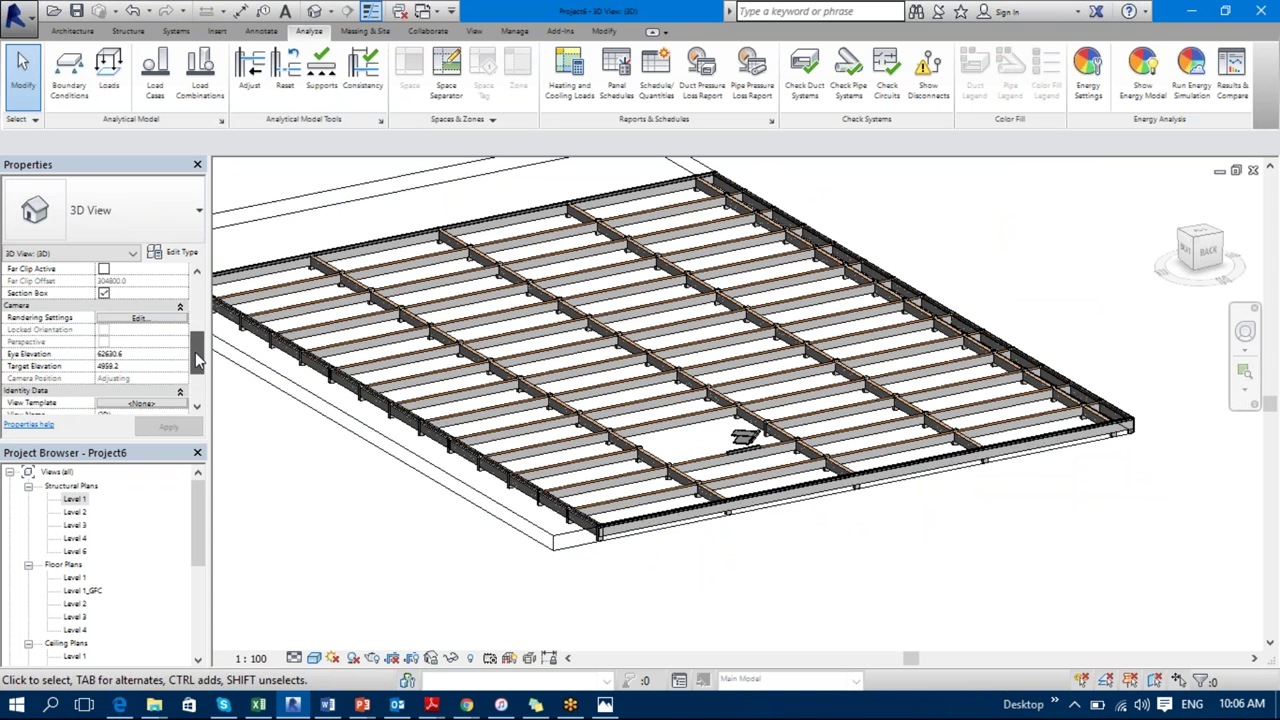
click(104, 342)
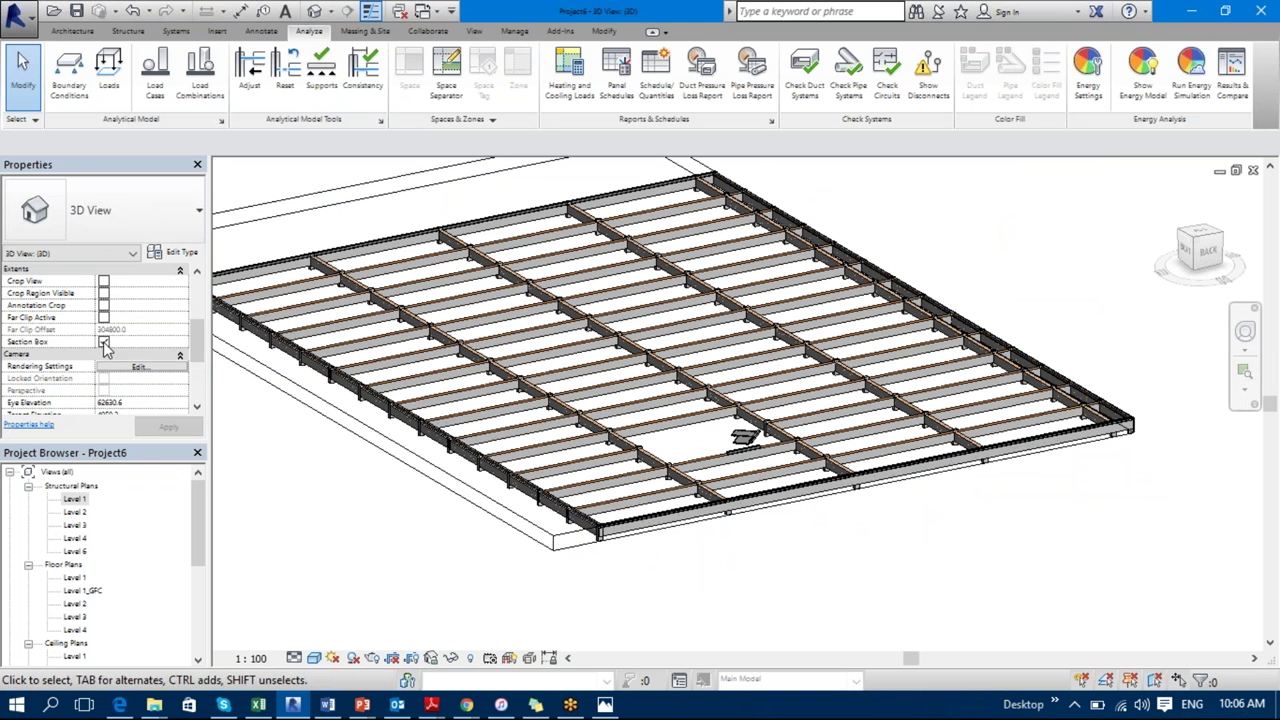
middle_drag(427, 573, 470, 594)
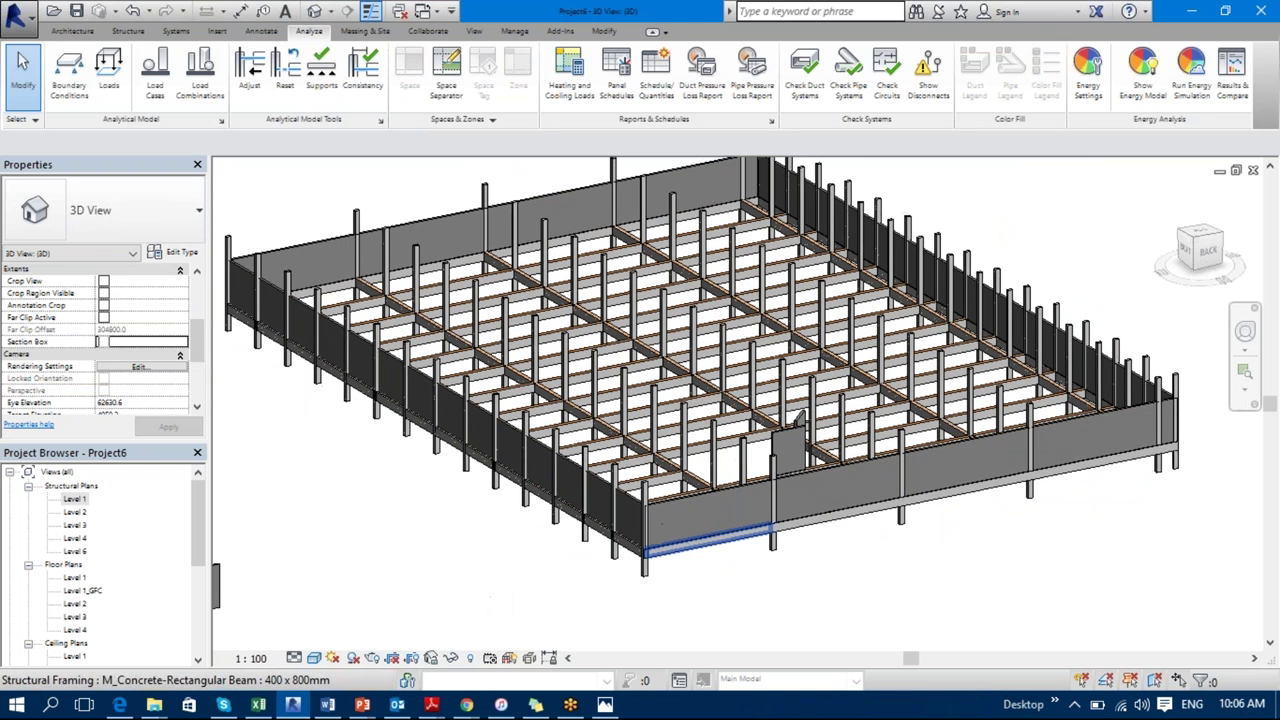
middle_click(660, 545)
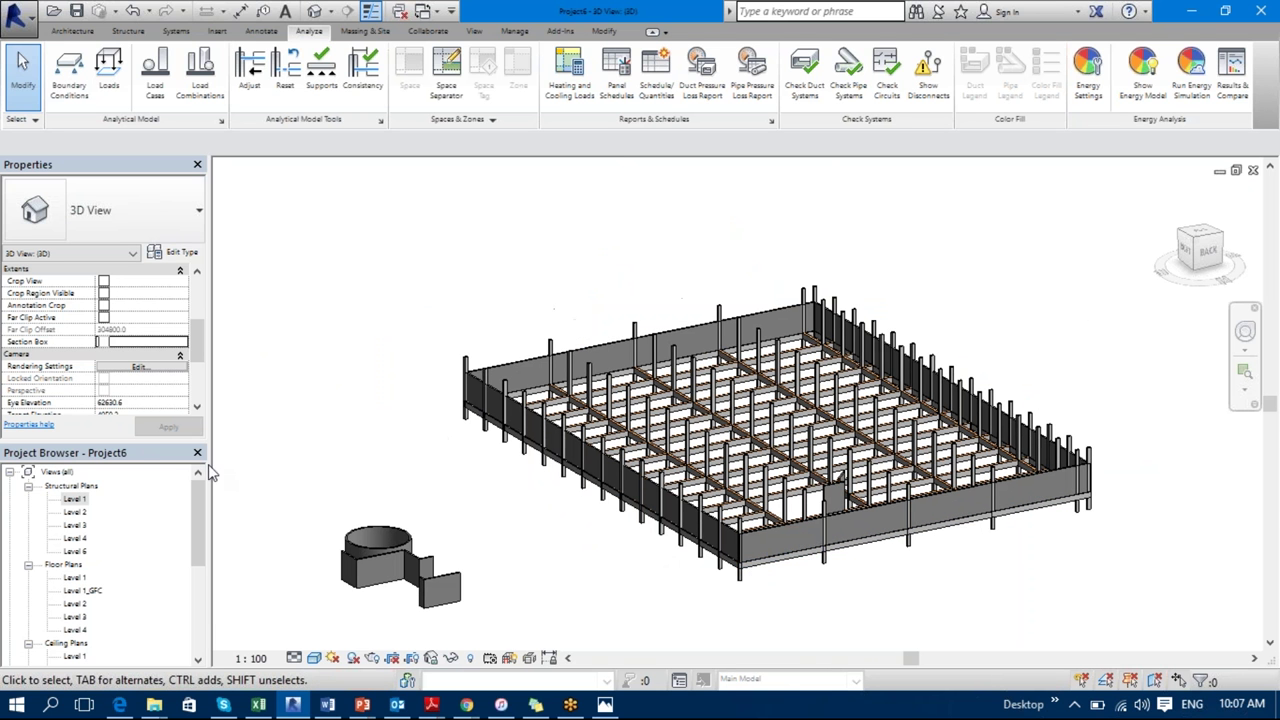
click(75, 512)
double_click(76, 513)
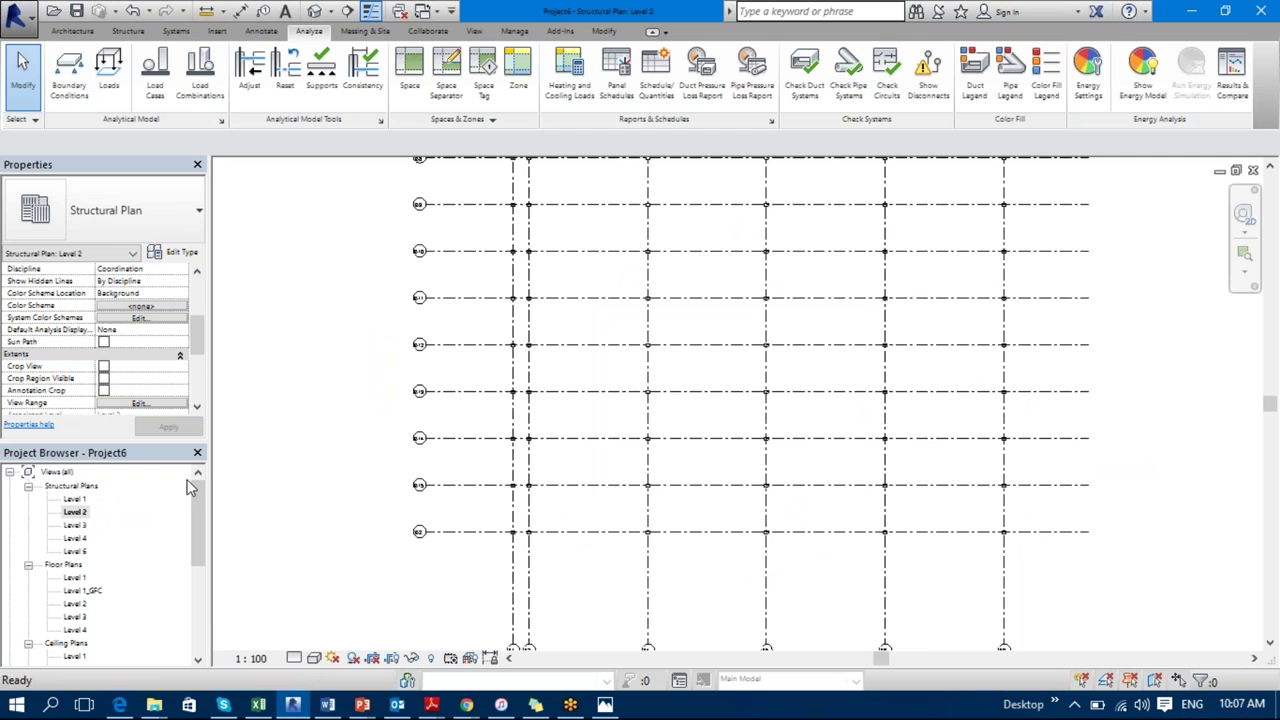
Step: Tile the windows (WT), closing Level 1 so the 3D view and Level 2 plan sit side by side
key(w)
key(t)
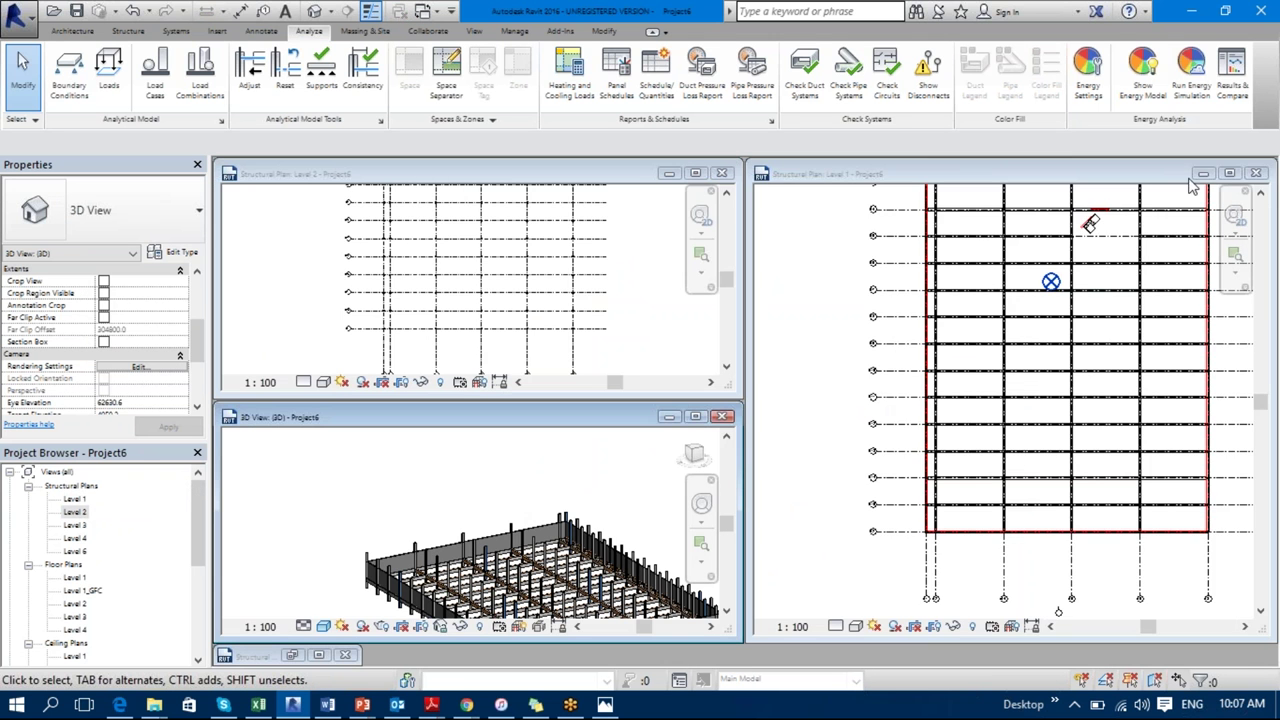
click(1256, 173)
key(w)
key(t)
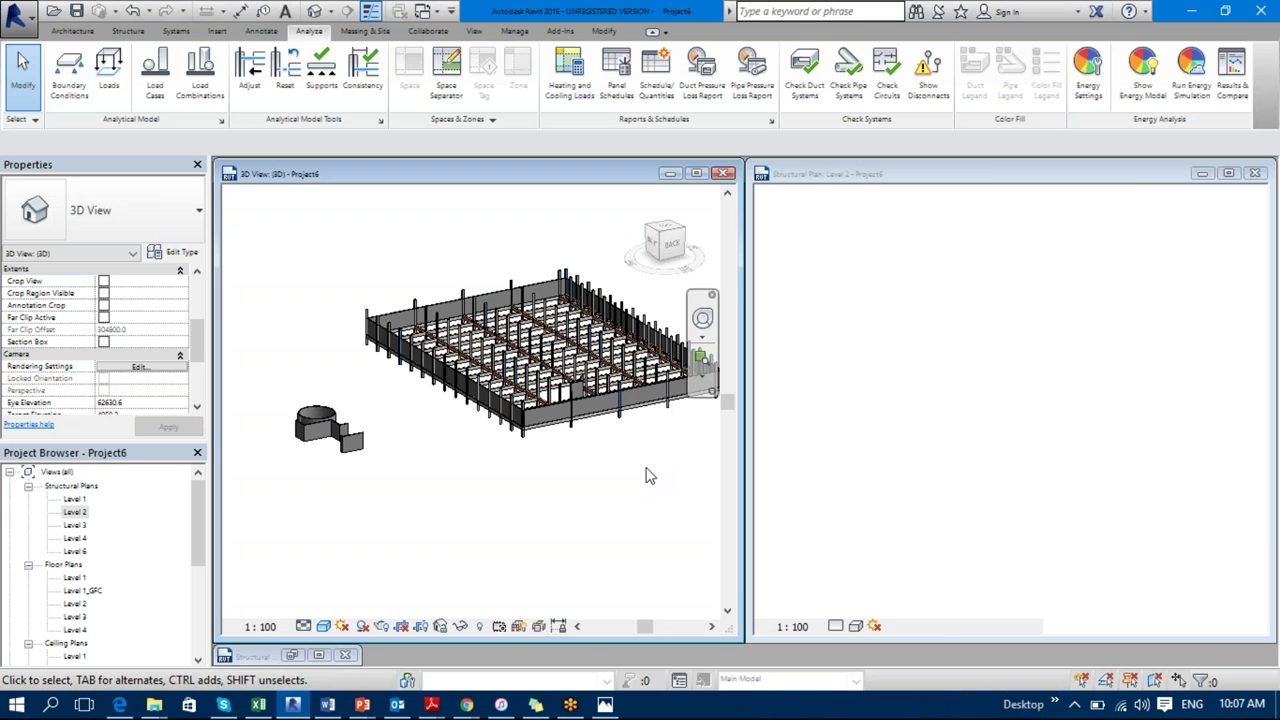
Step: Tab-select the whole chain of perimeter walls
key(Tab)
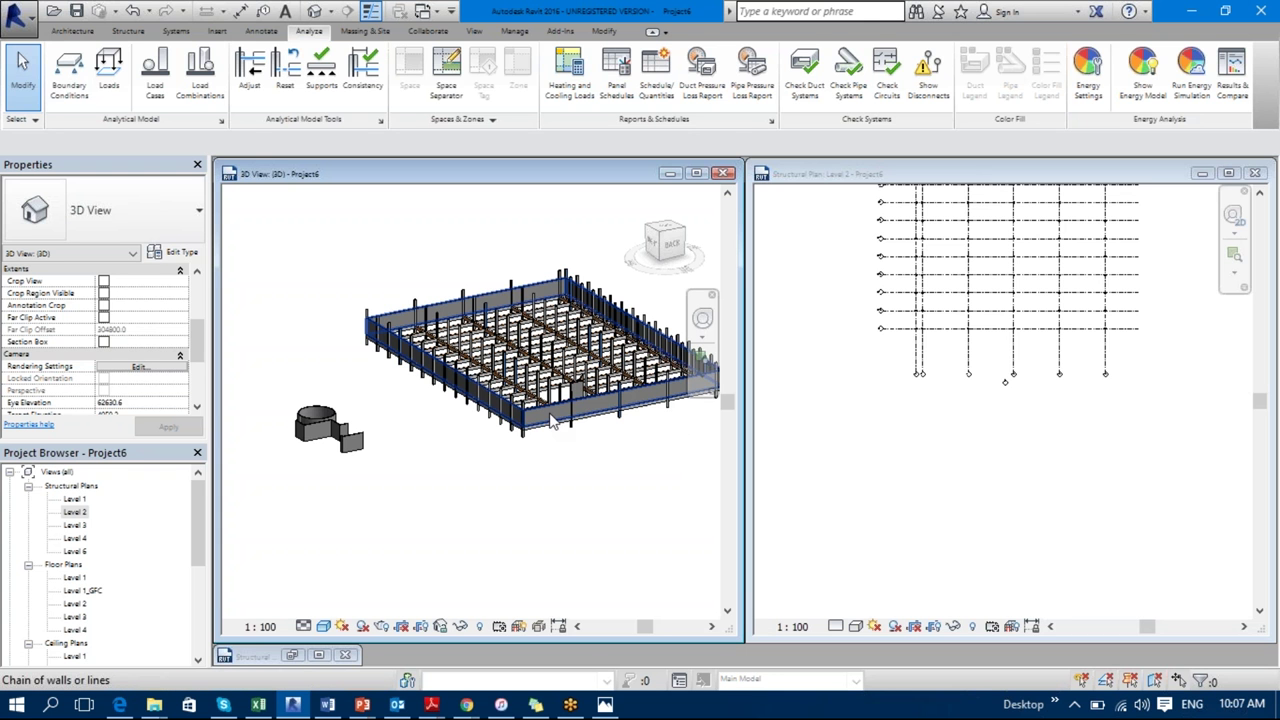
click(550, 420)
middle_drag(554, 451, 470, 515)
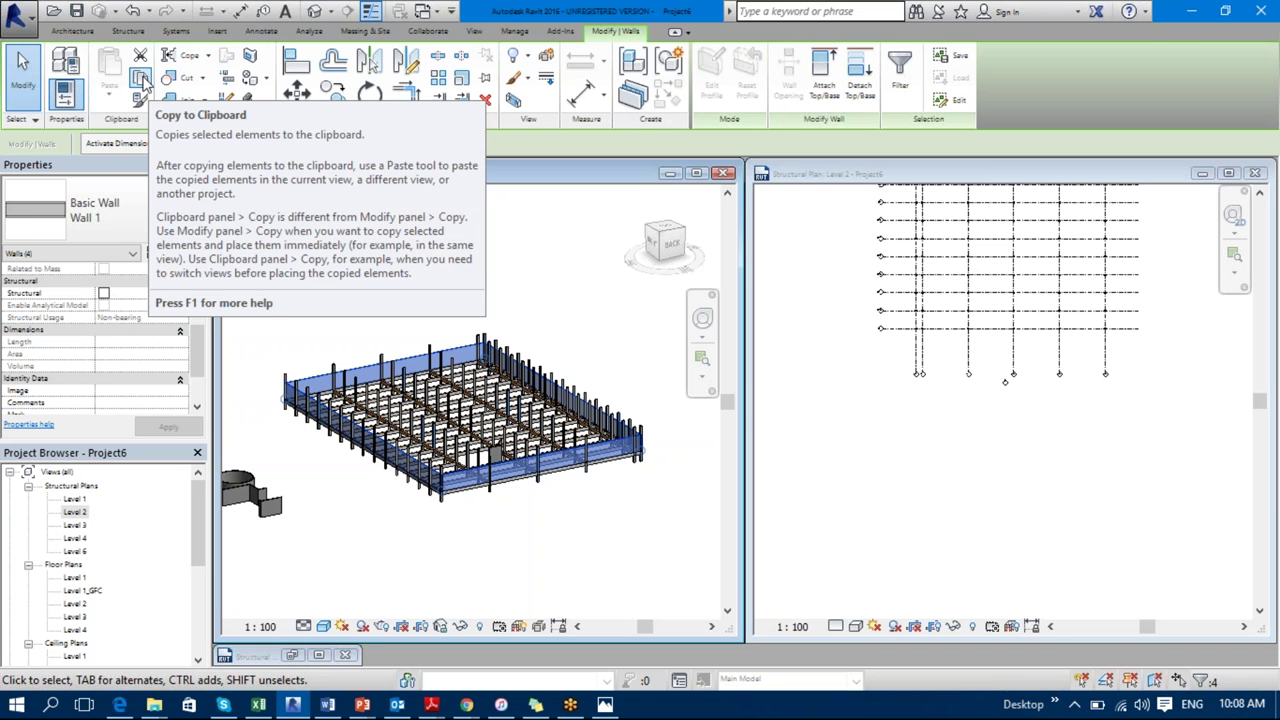
Step: Copy the selected perimeter walls and paste them aligned onto Level 2 and Level 3
click(142, 80)
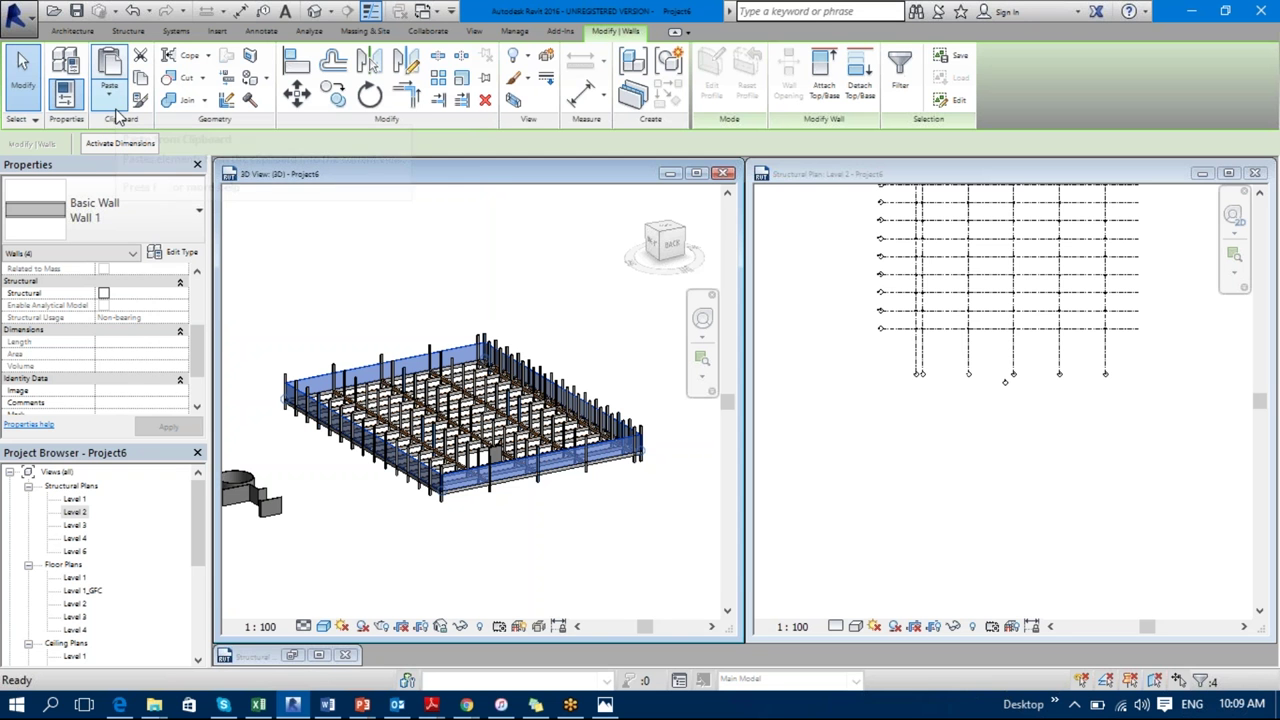
click(110, 100)
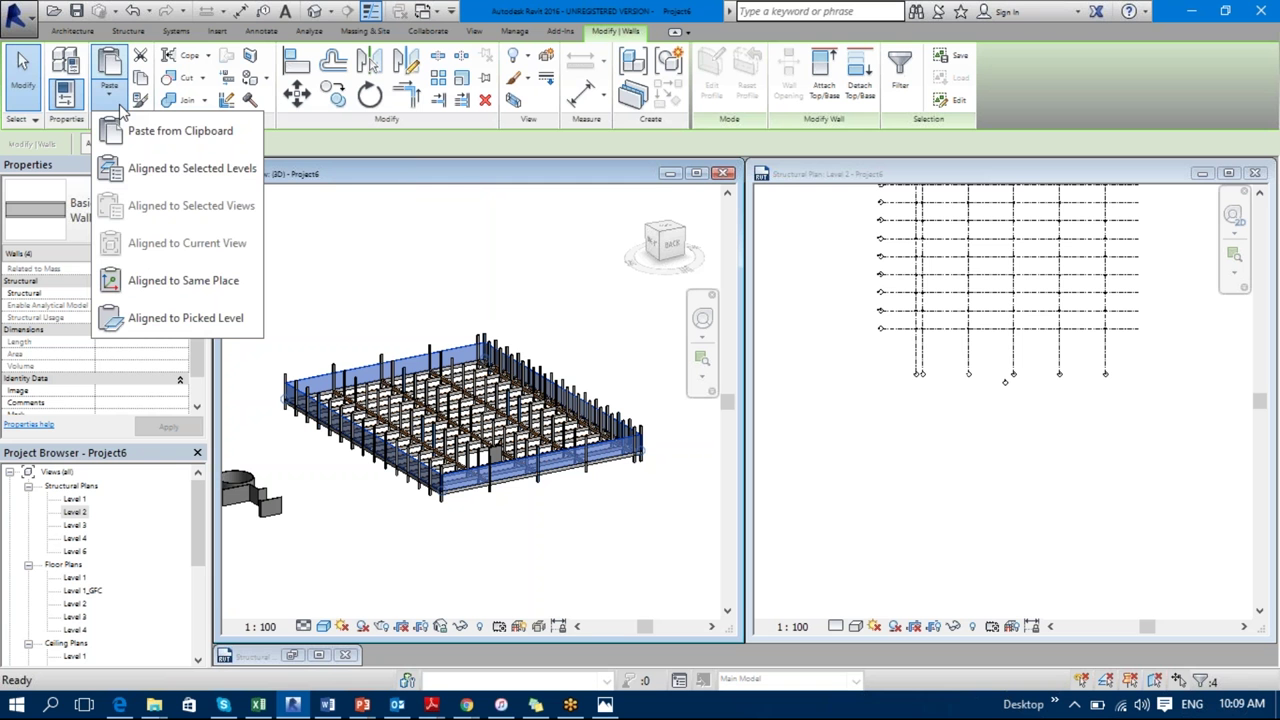
click(166, 172)
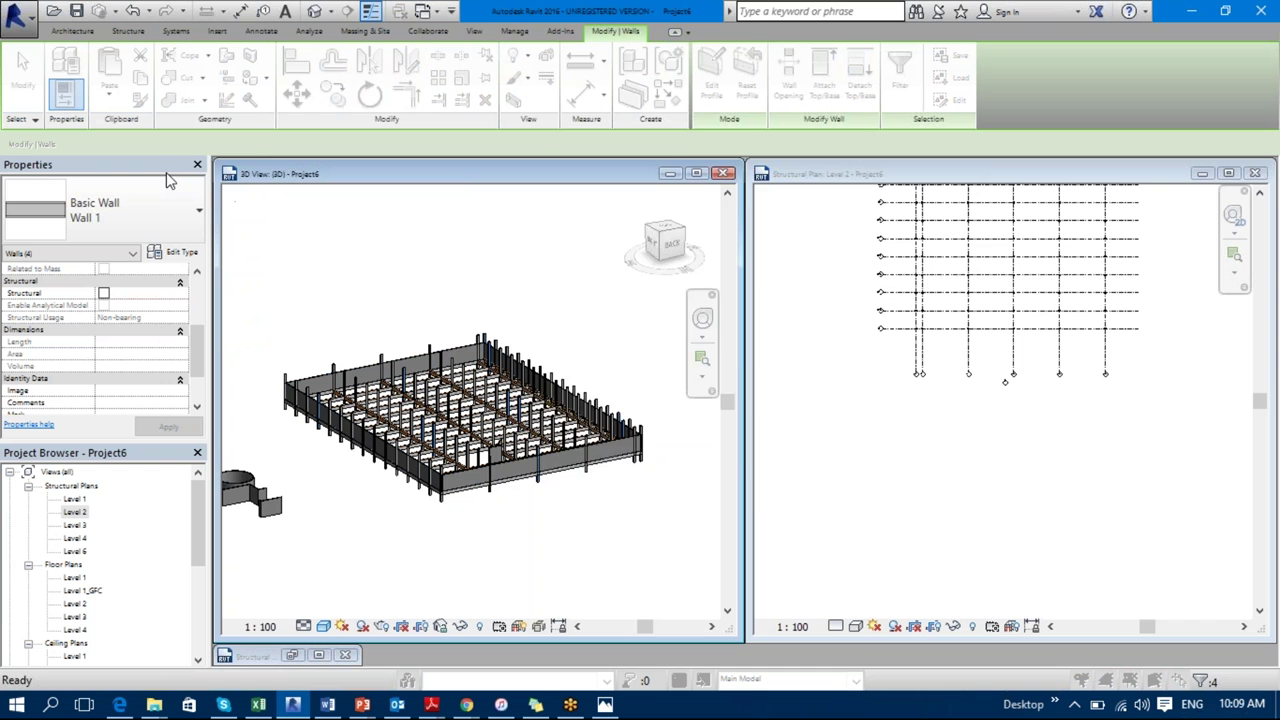
drag(555, 263, 584, 283)
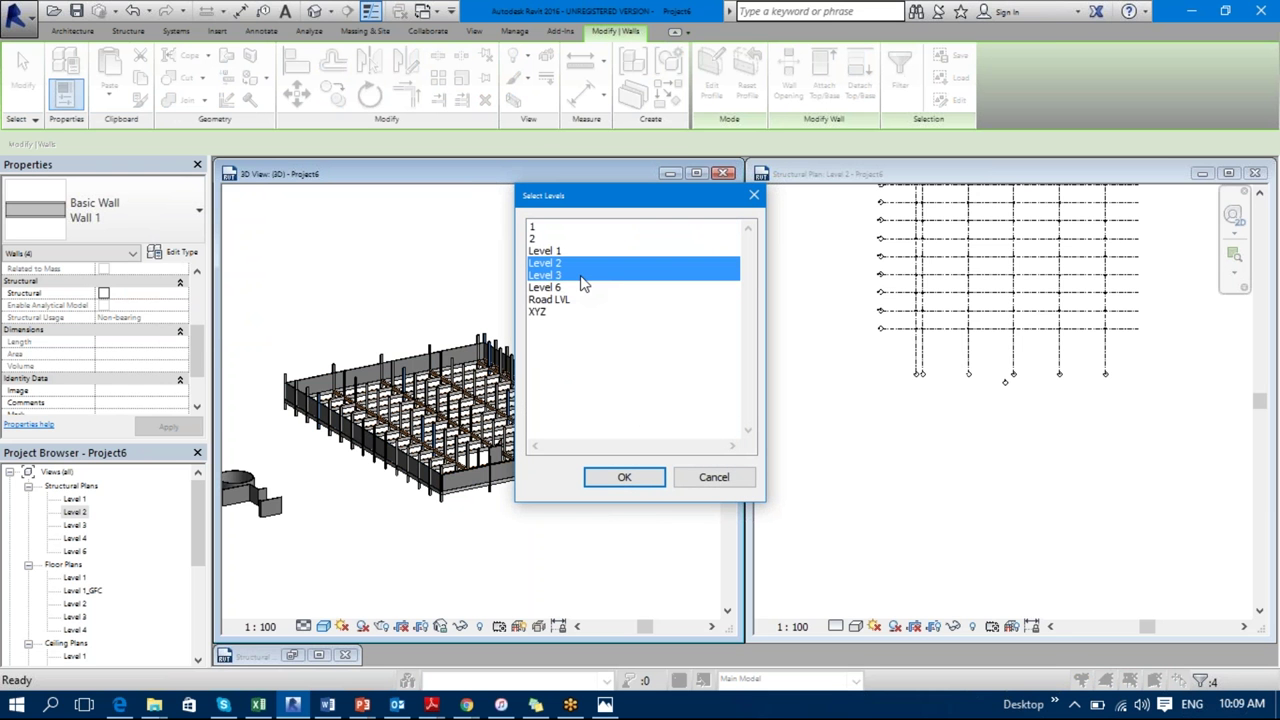
click(624, 478)
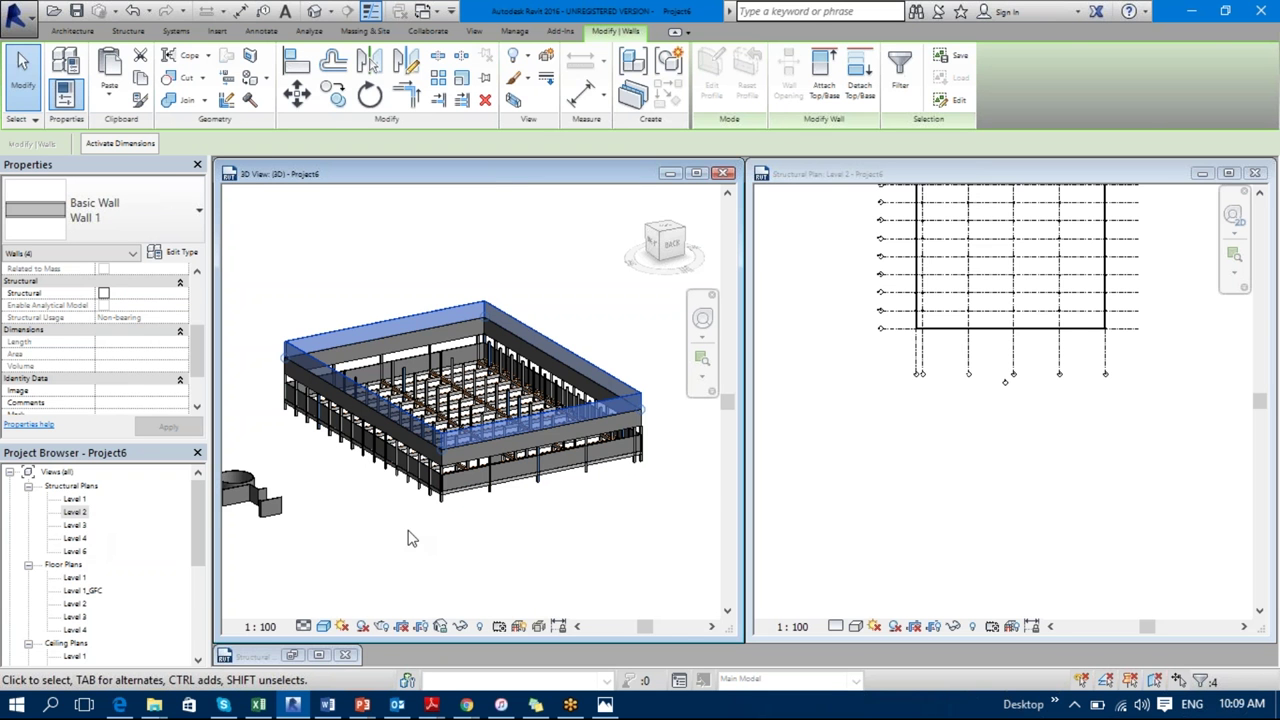
click(414, 563)
Step: Tab-select the whole chain of lower ground-floor walls
scroll(440, 500, up, 4)
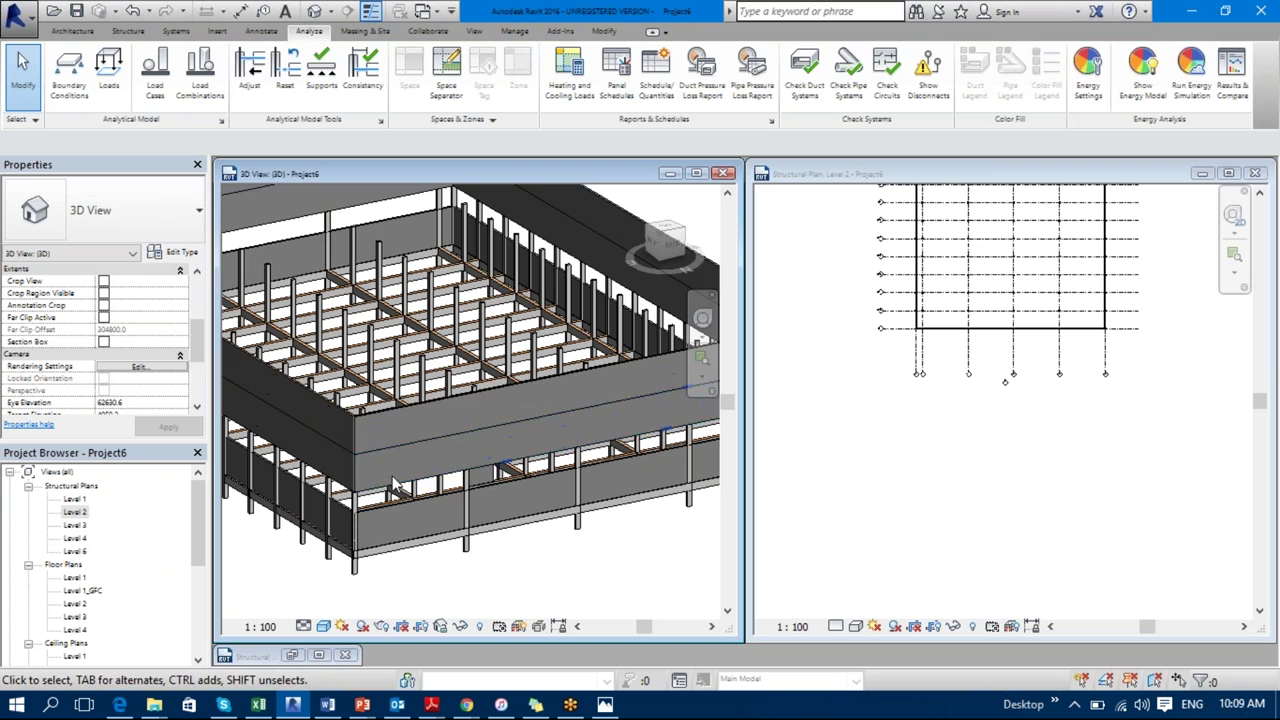
click(395, 485)
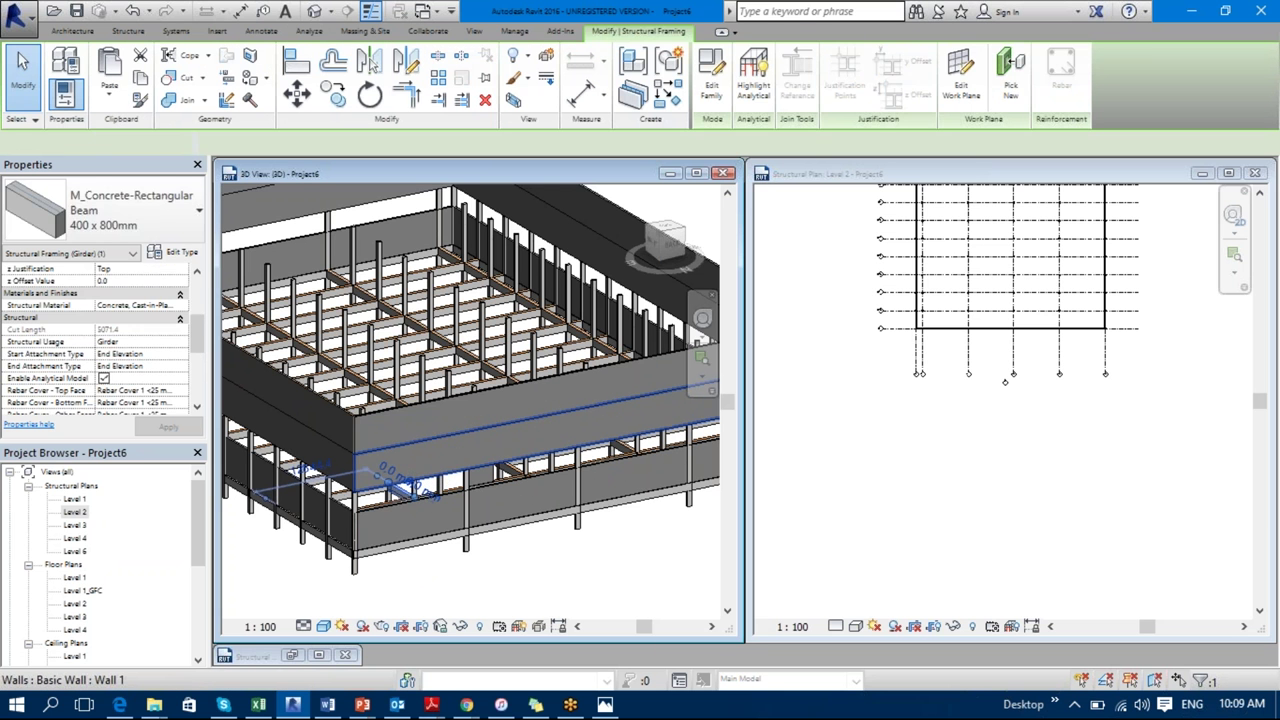
click(456, 470)
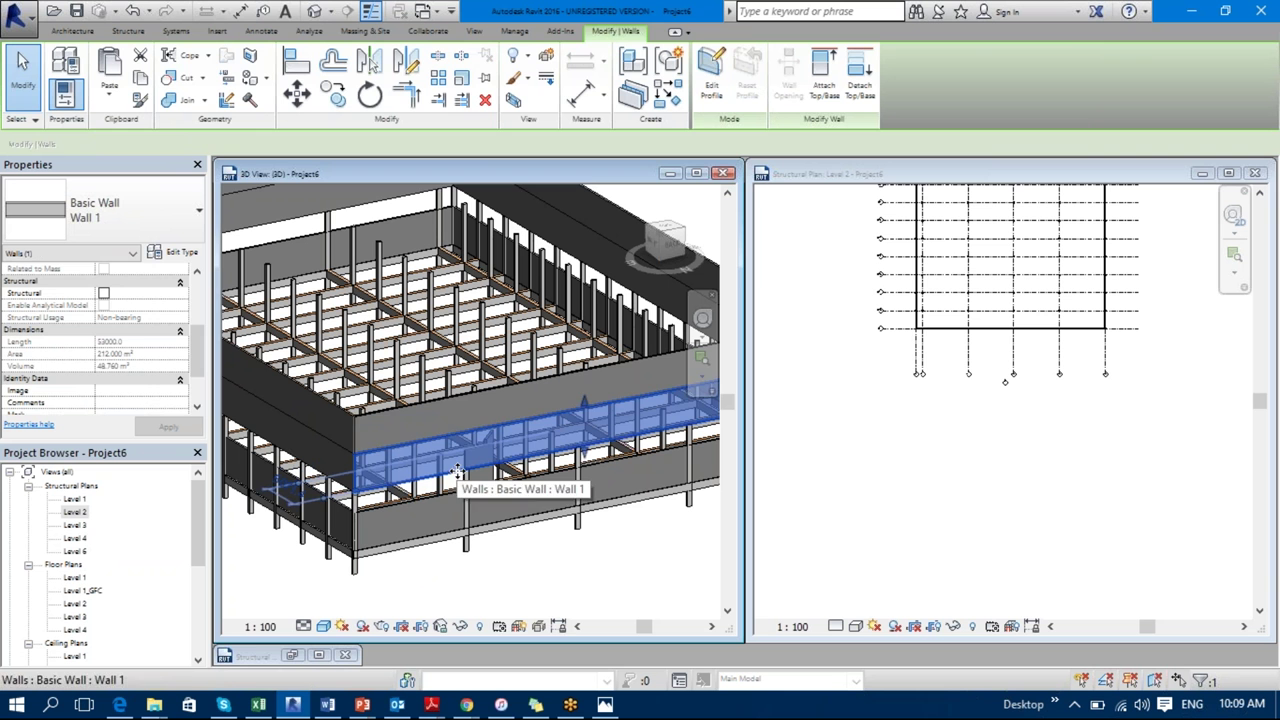
scroll(197, 367, up, 5)
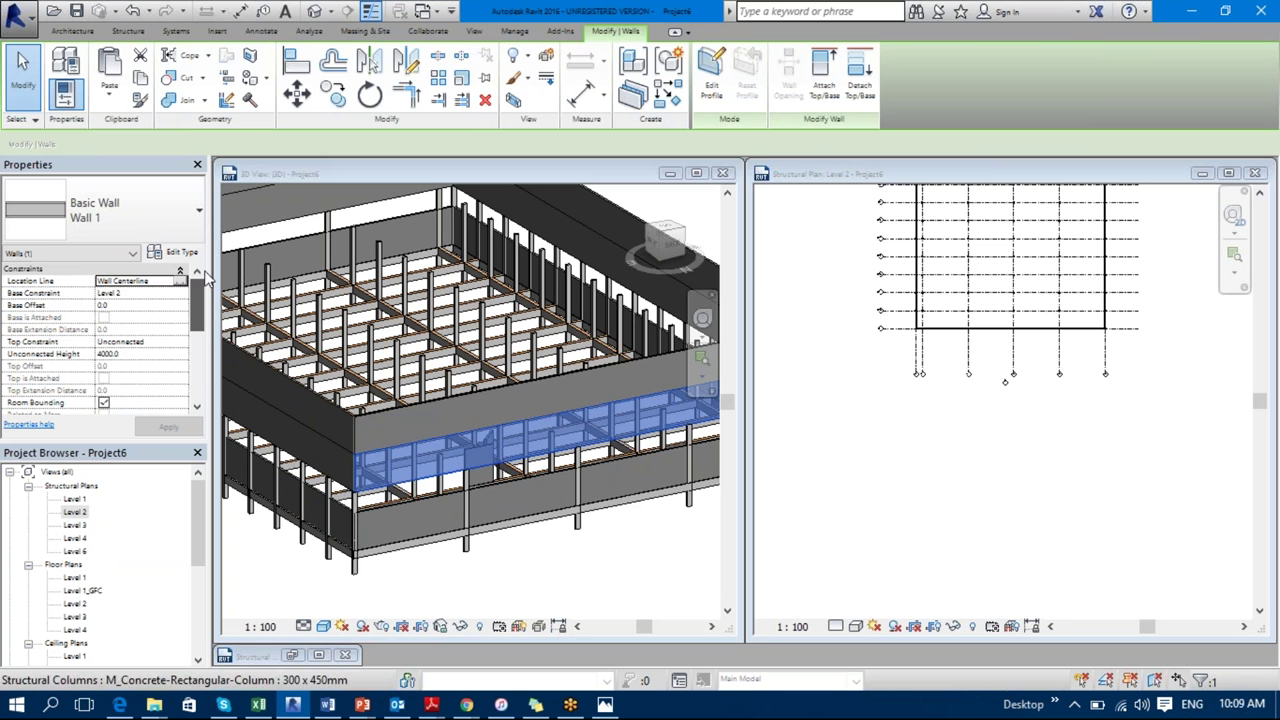
key(Escape)
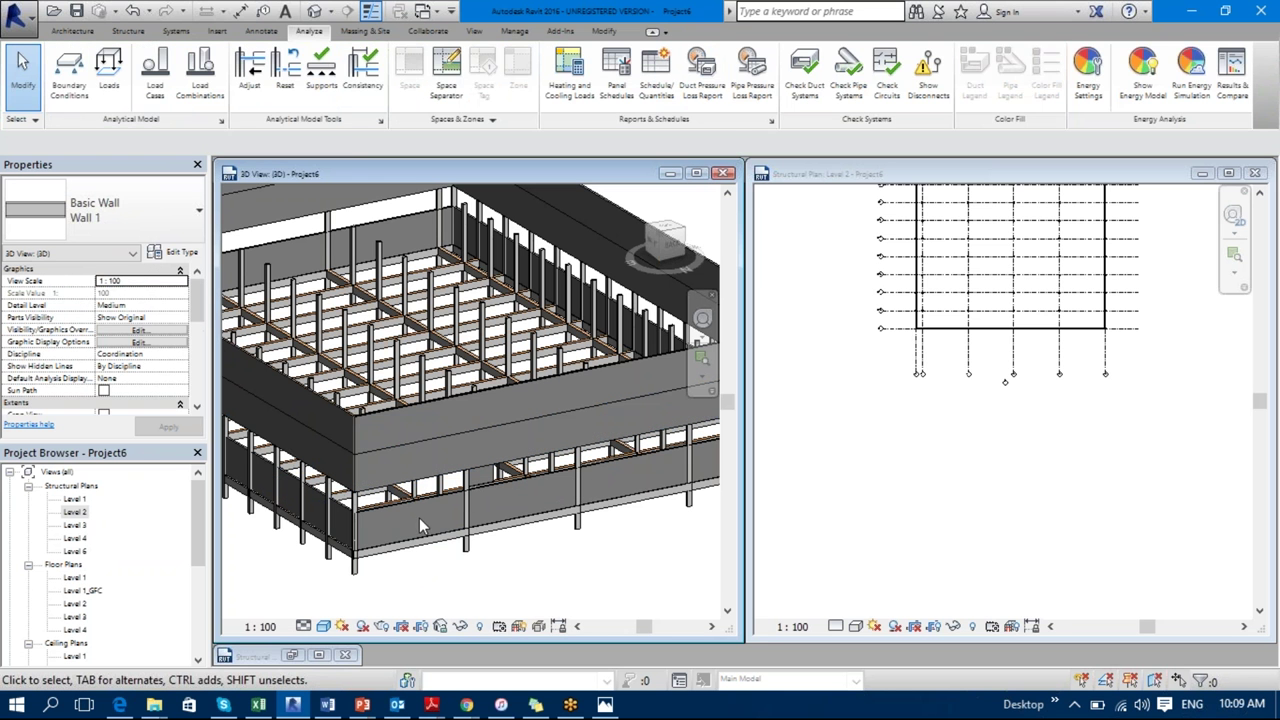
click(427, 535)
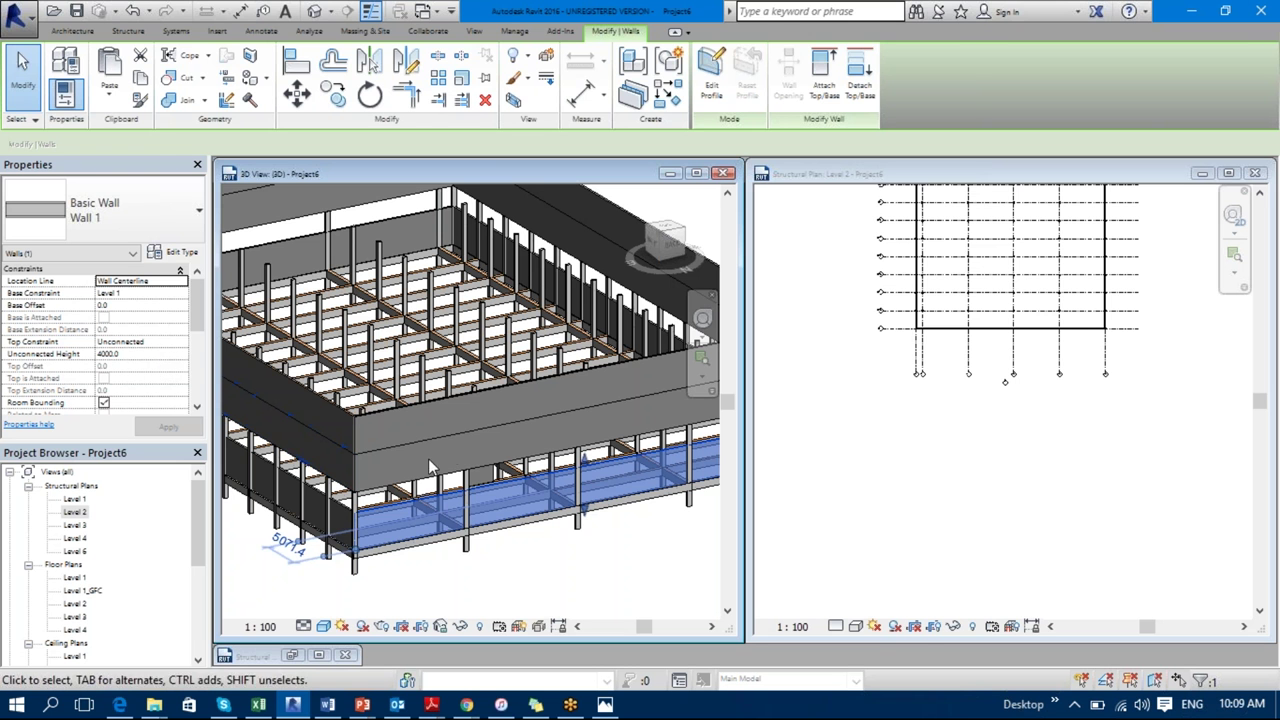
key(Tab)
click(433, 500)
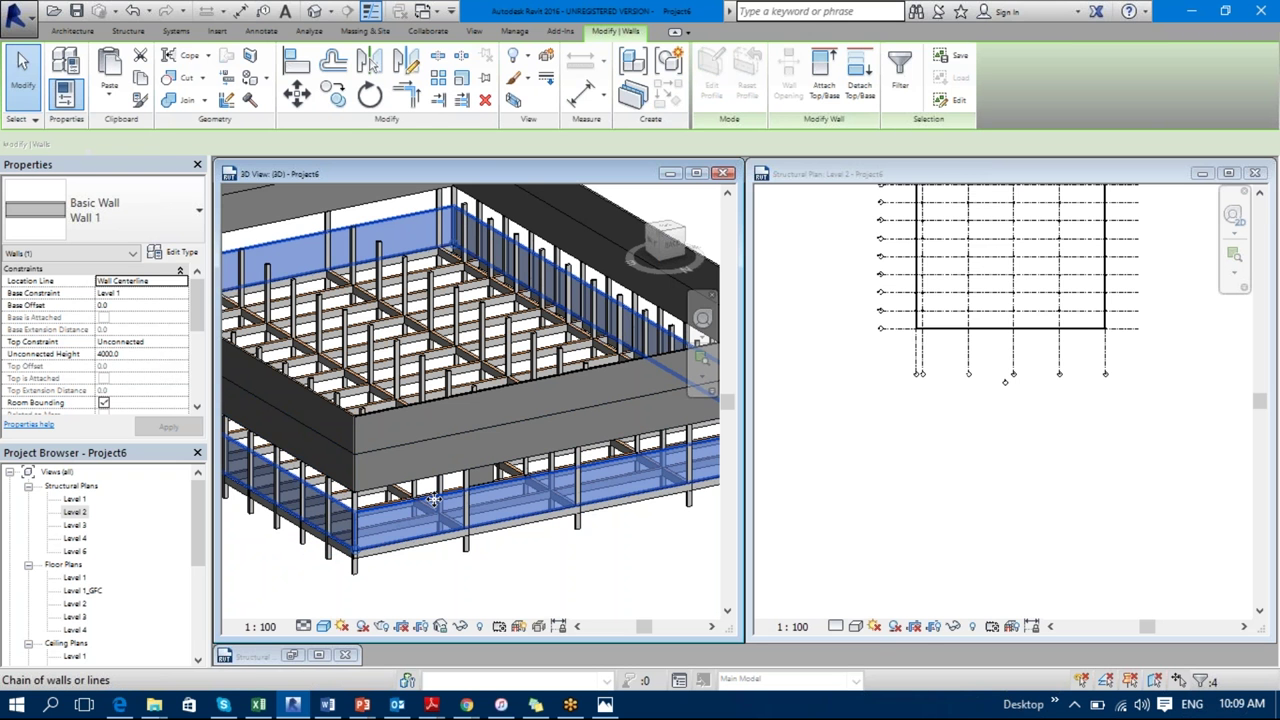
Step: Set the walls' Top Constraint to Up to level 2, dismissing the Level 3 overlap warning
click(180, 341)
click(180, 341)
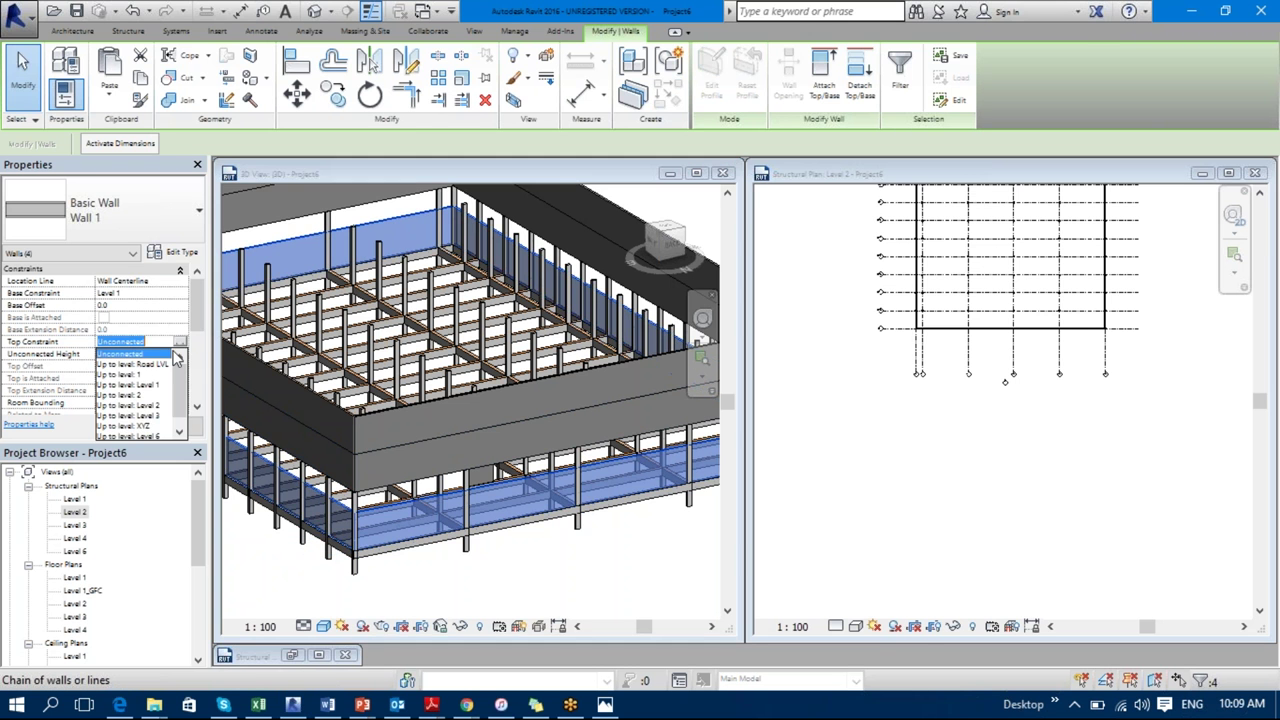
click(133, 400)
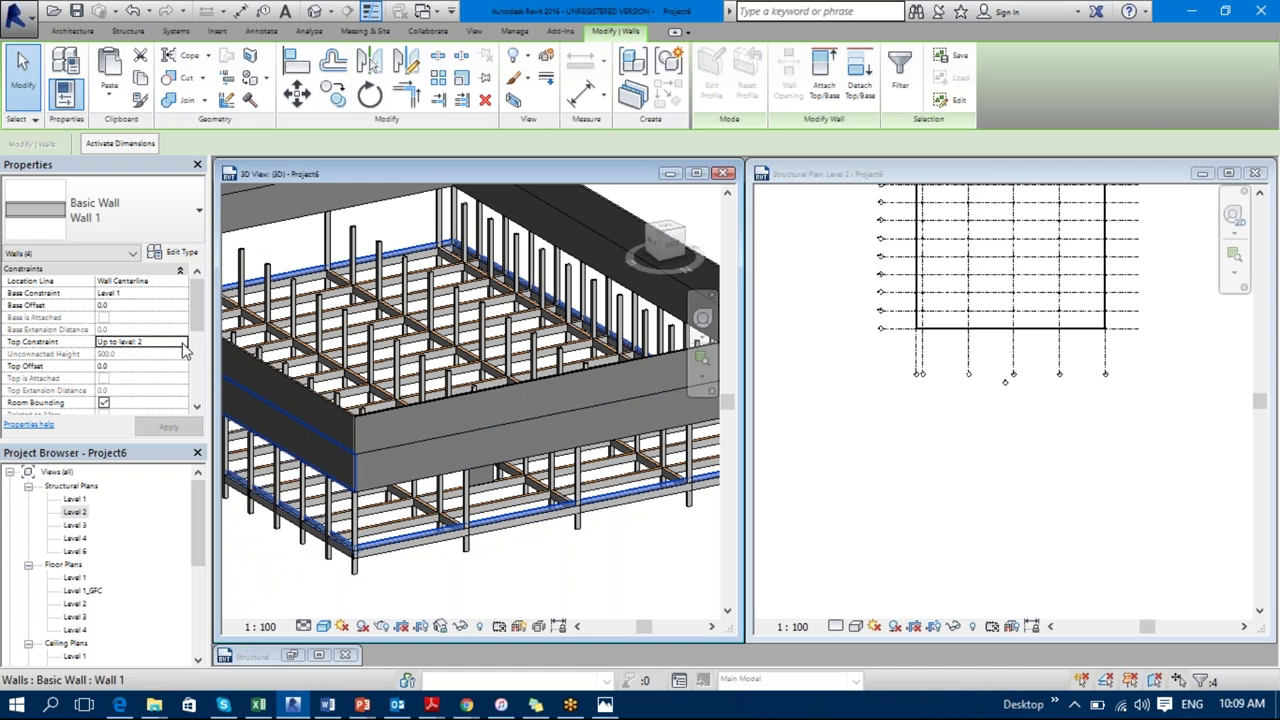
click(183, 343)
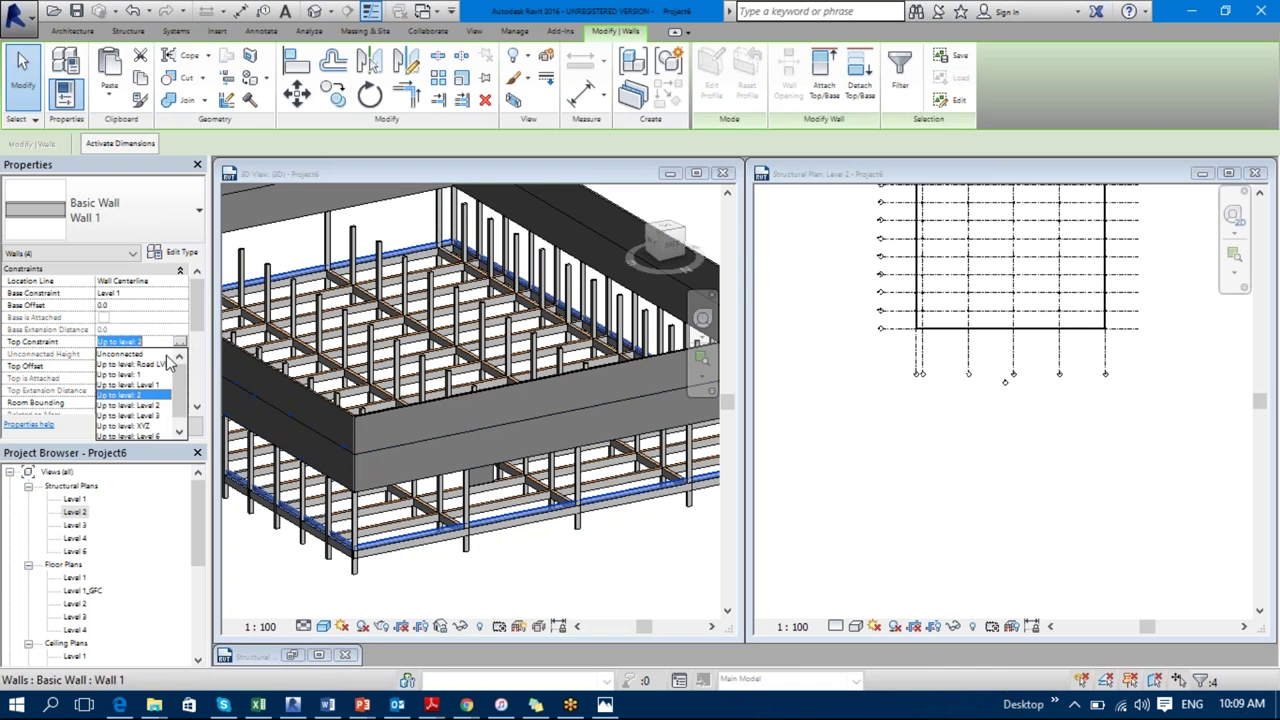
click(152, 426)
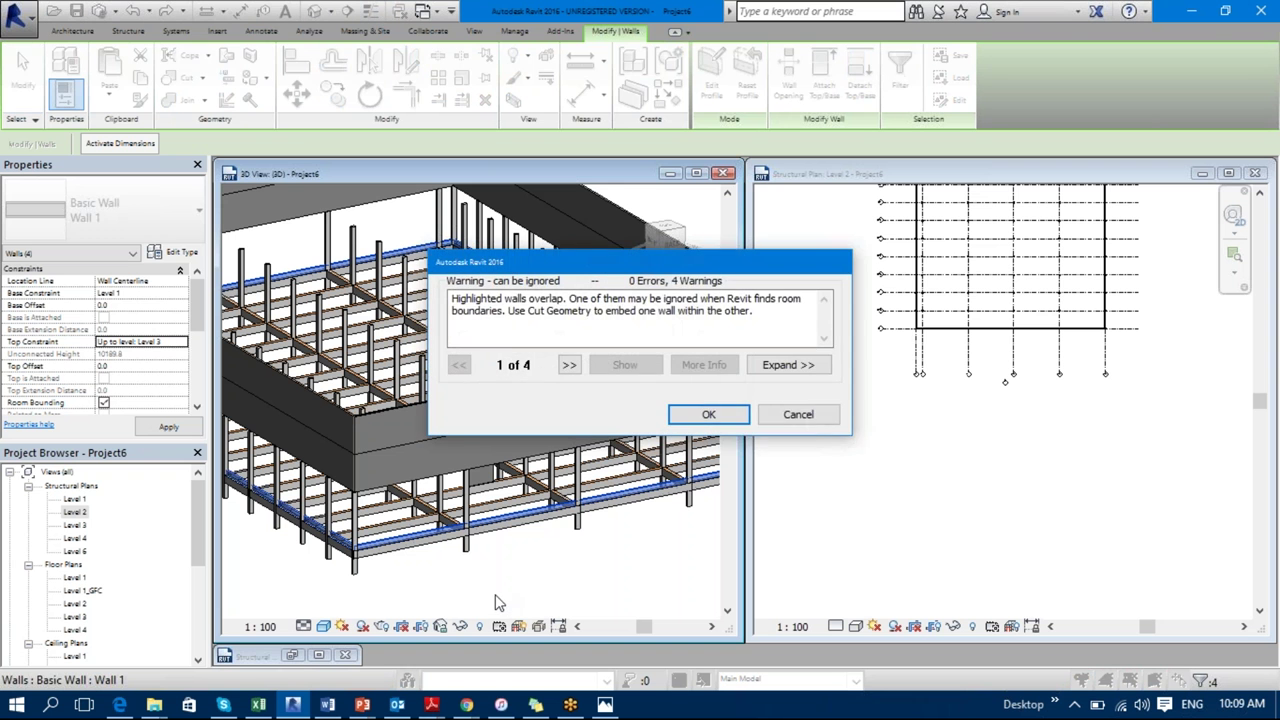
click(810, 420)
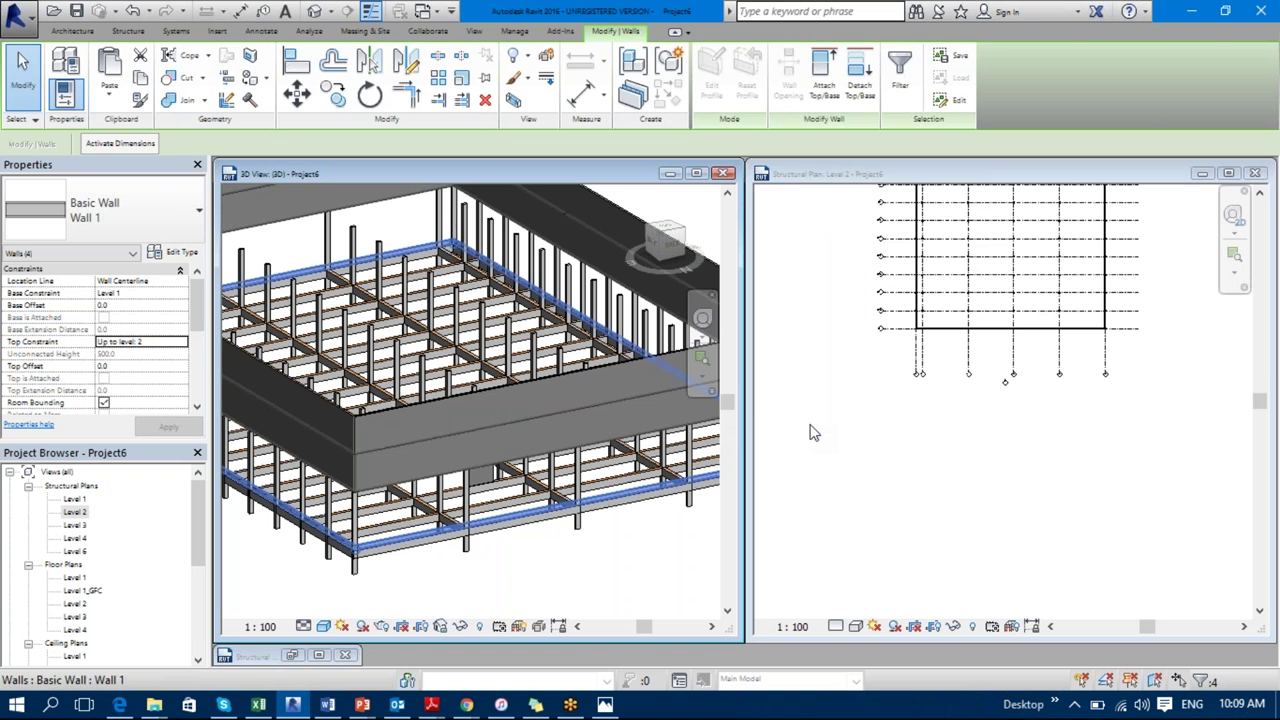
scroll(527, 472, down, 1)
key(Escape)
scroll(527, 472, down, 3)
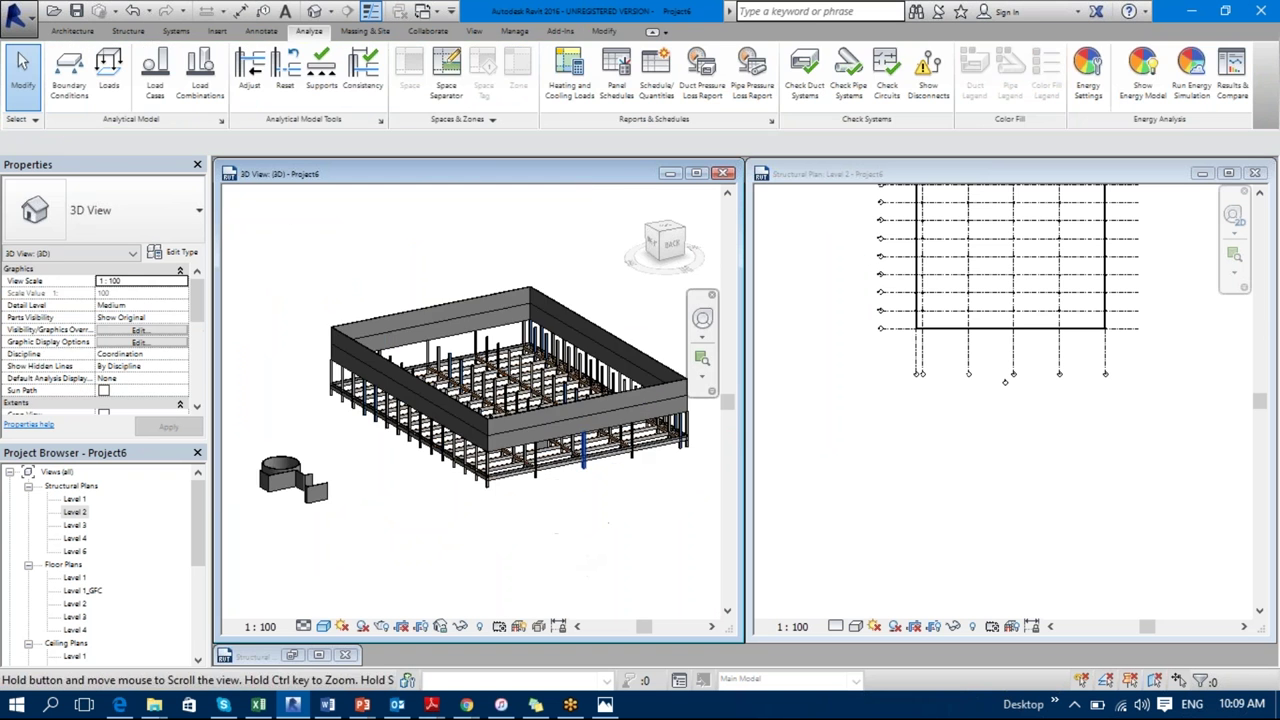
scroll(557, 440, up, 4)
click(572, 432)
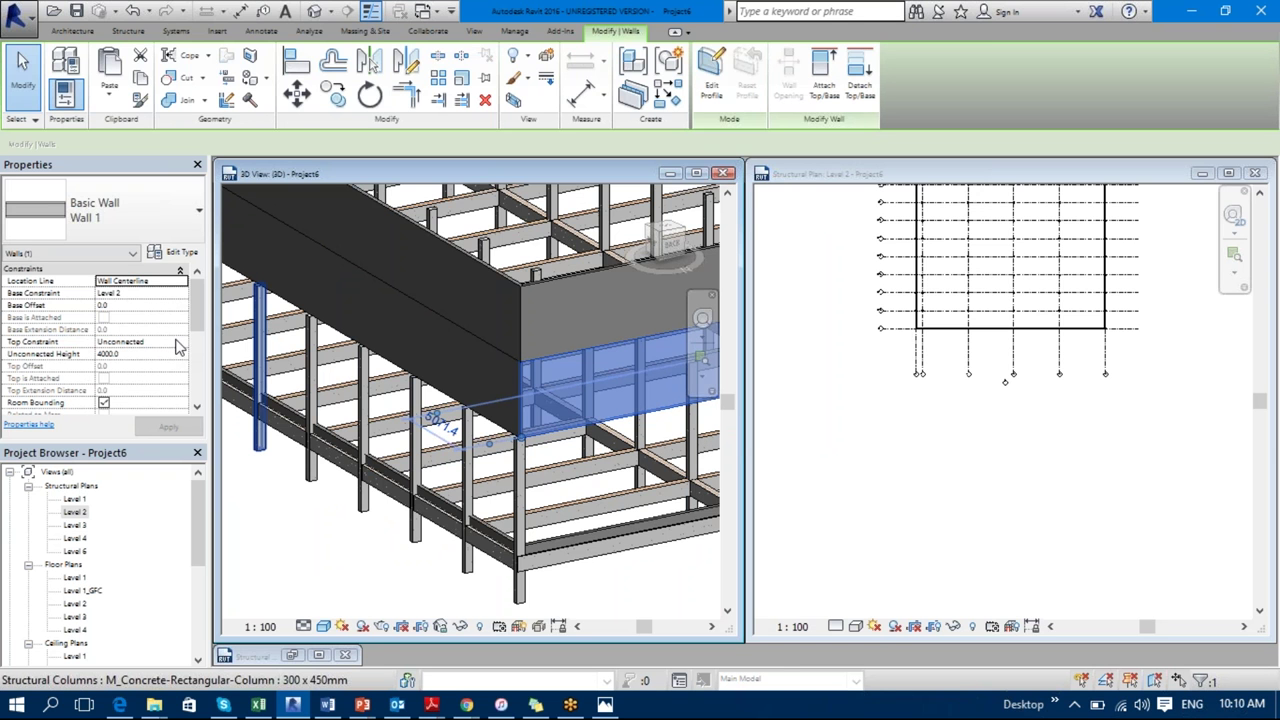
click(182, 342)
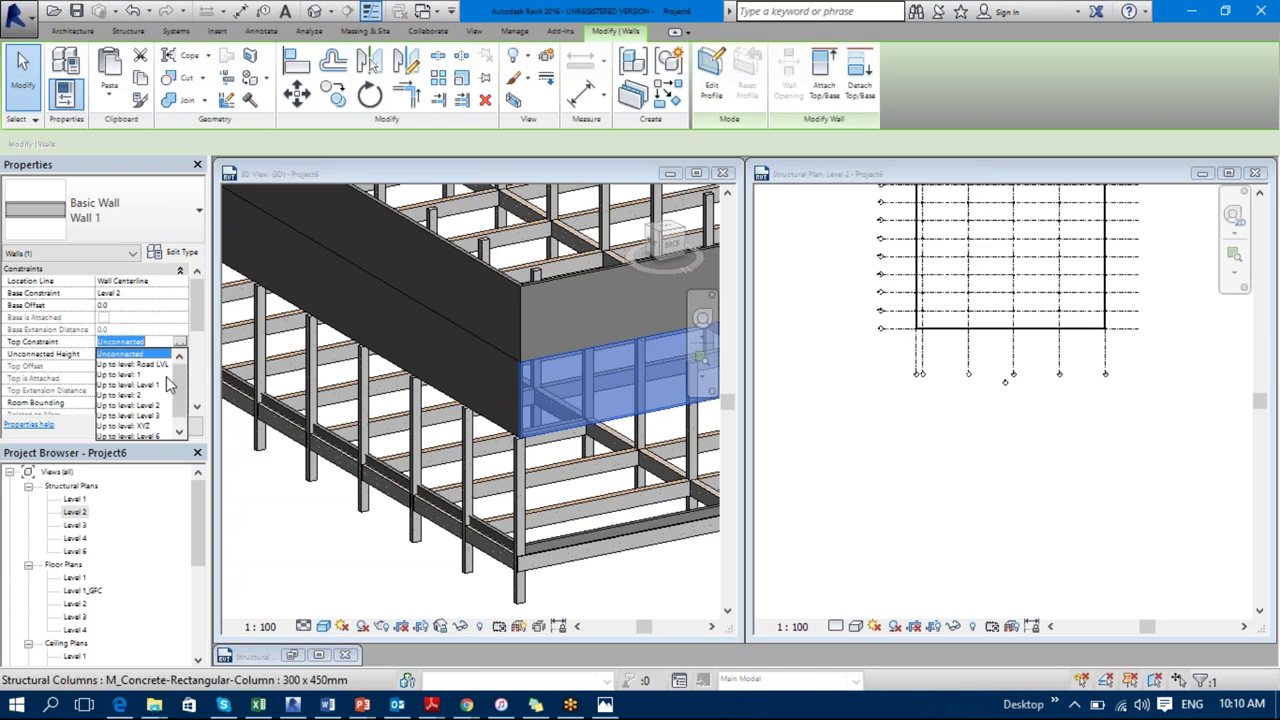
click(153, 416)
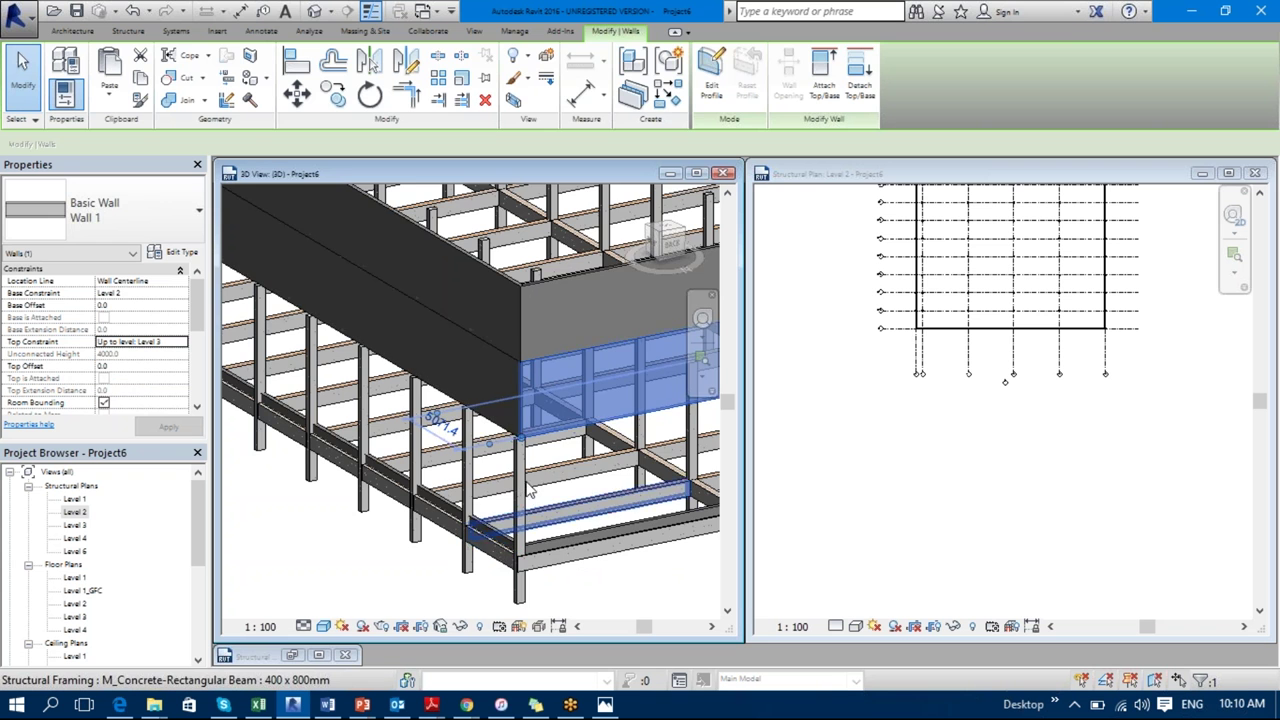
shift+middle_drag(545, 478, 490, 406)
key(Escape)
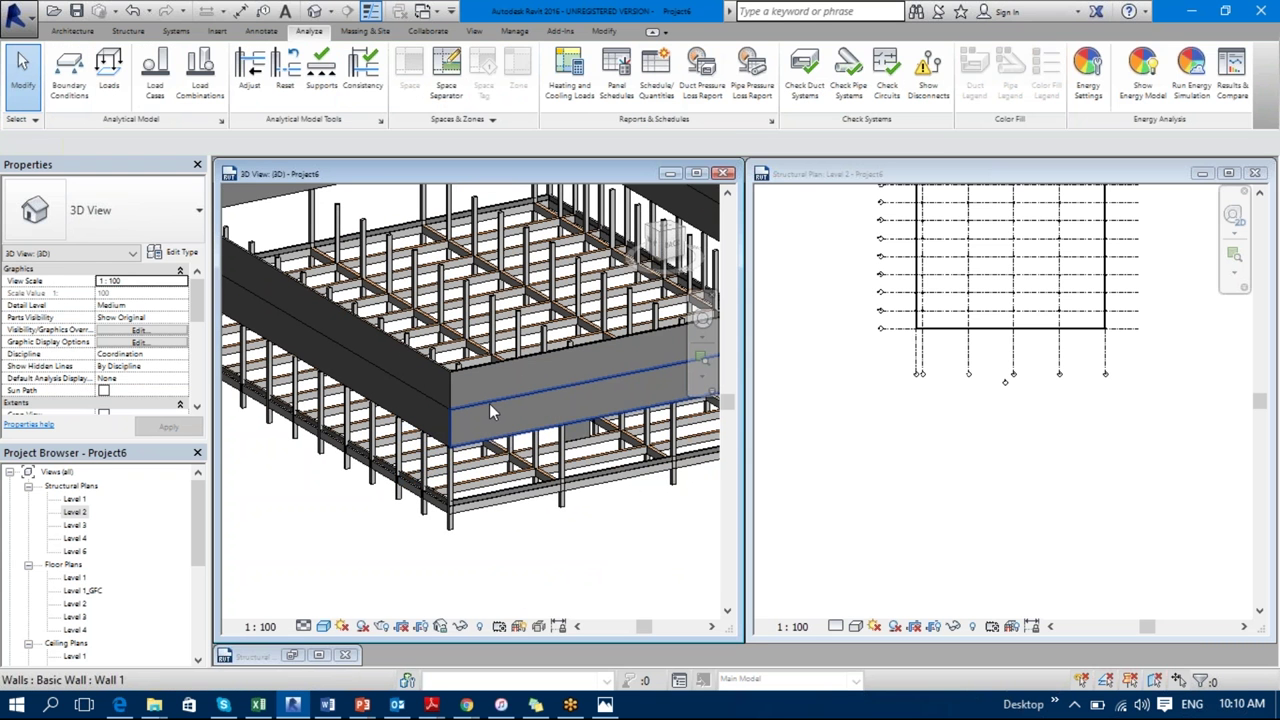
key(Tab)
click(490, 408)
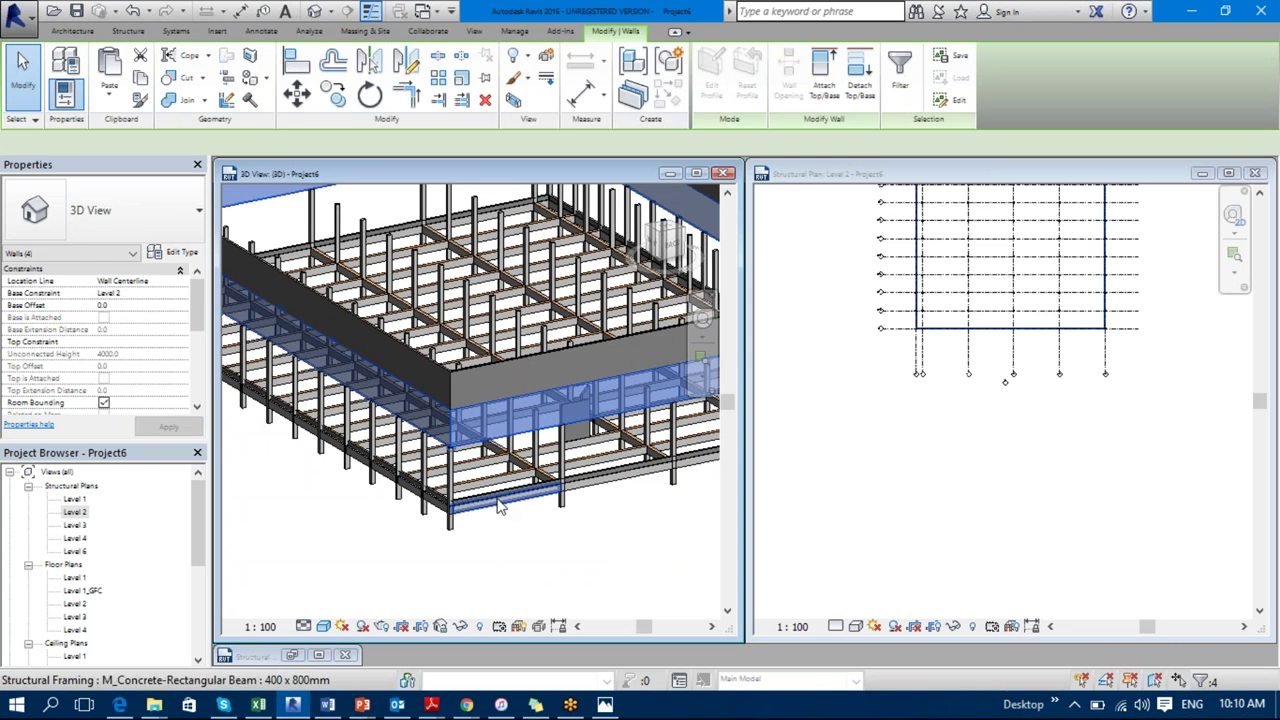
key(Tab)
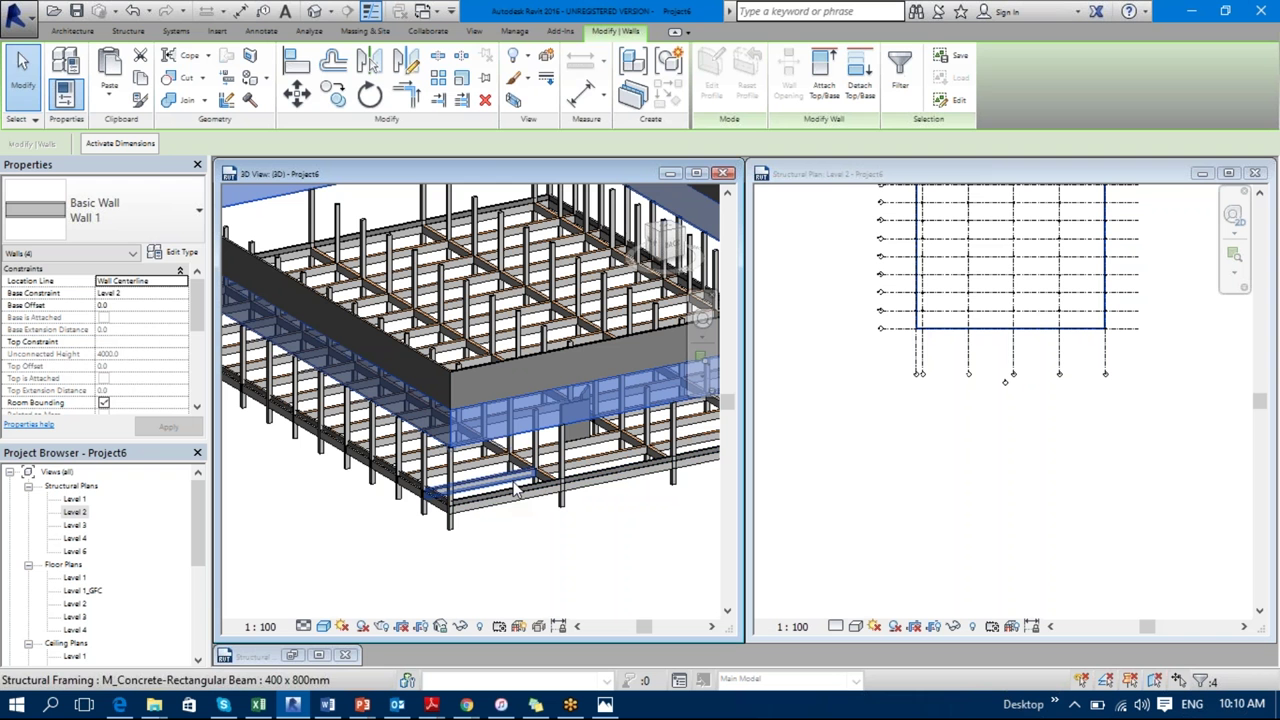
key(Tab)
key(Tab)
key(Tab)
key(Escape)
scroll(505, 495, up, 3)
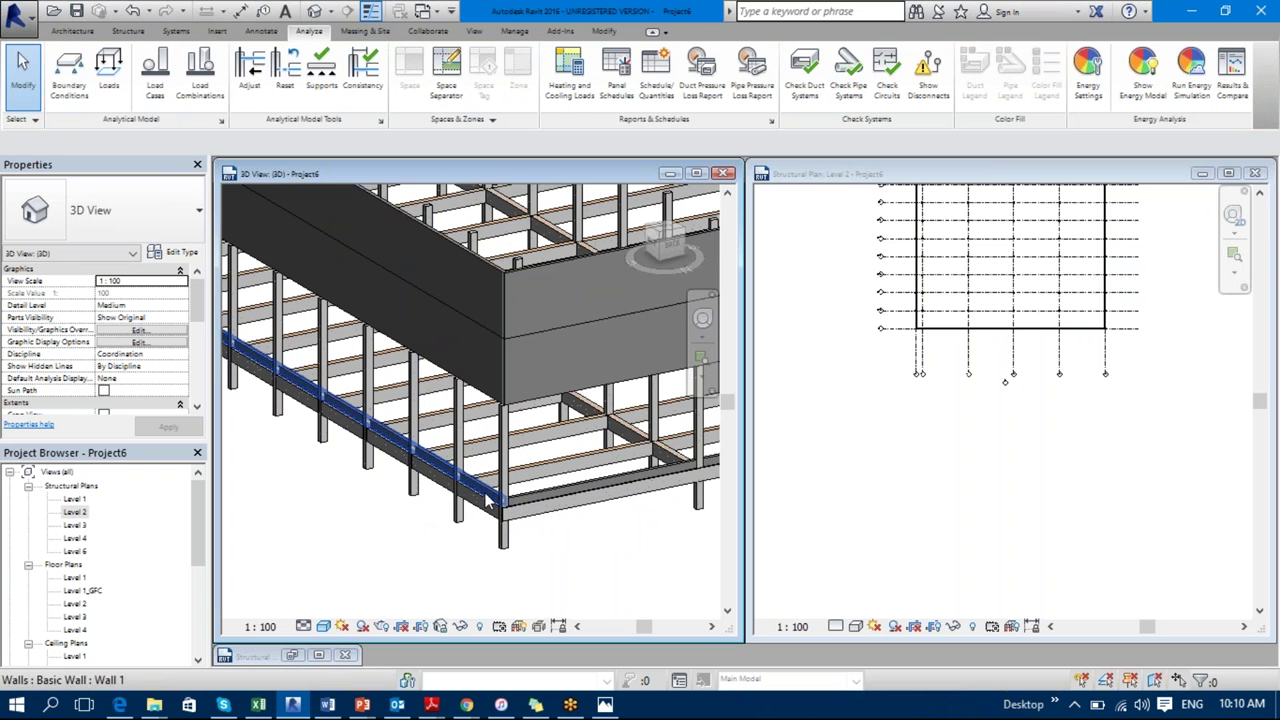
key(Tab)
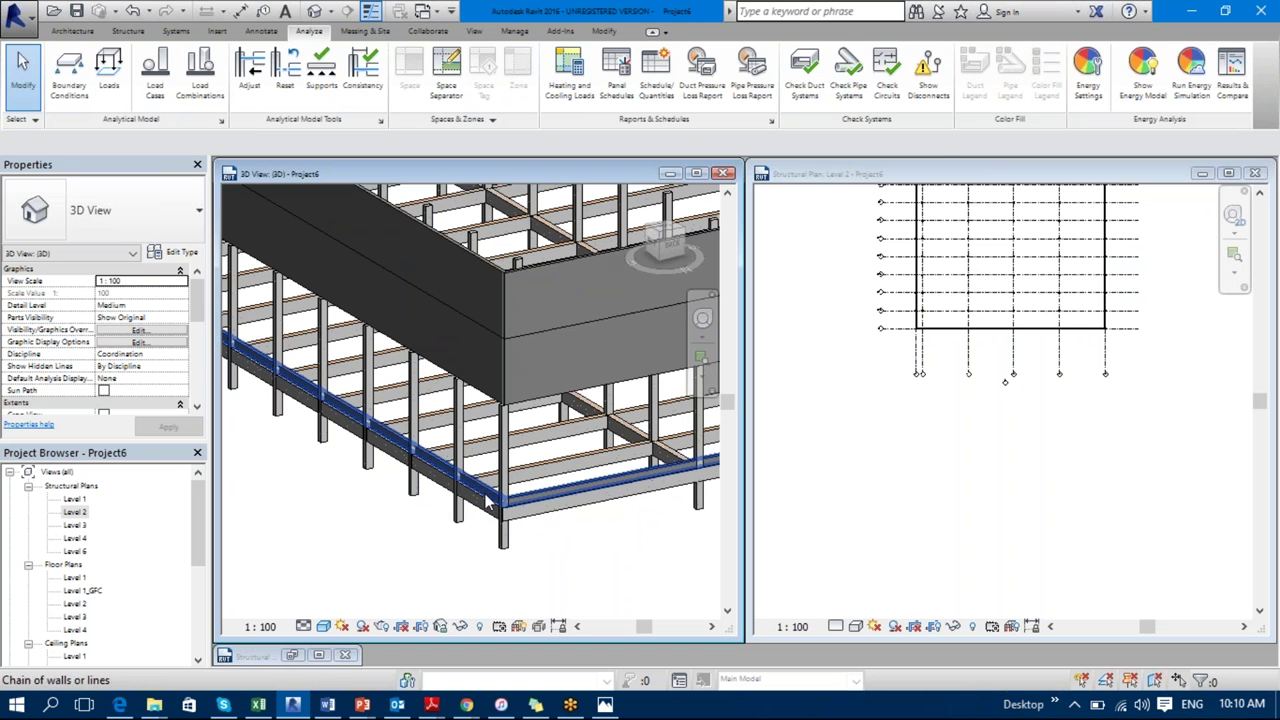
click(488, 503)
scroll(490, 505, down, 5)
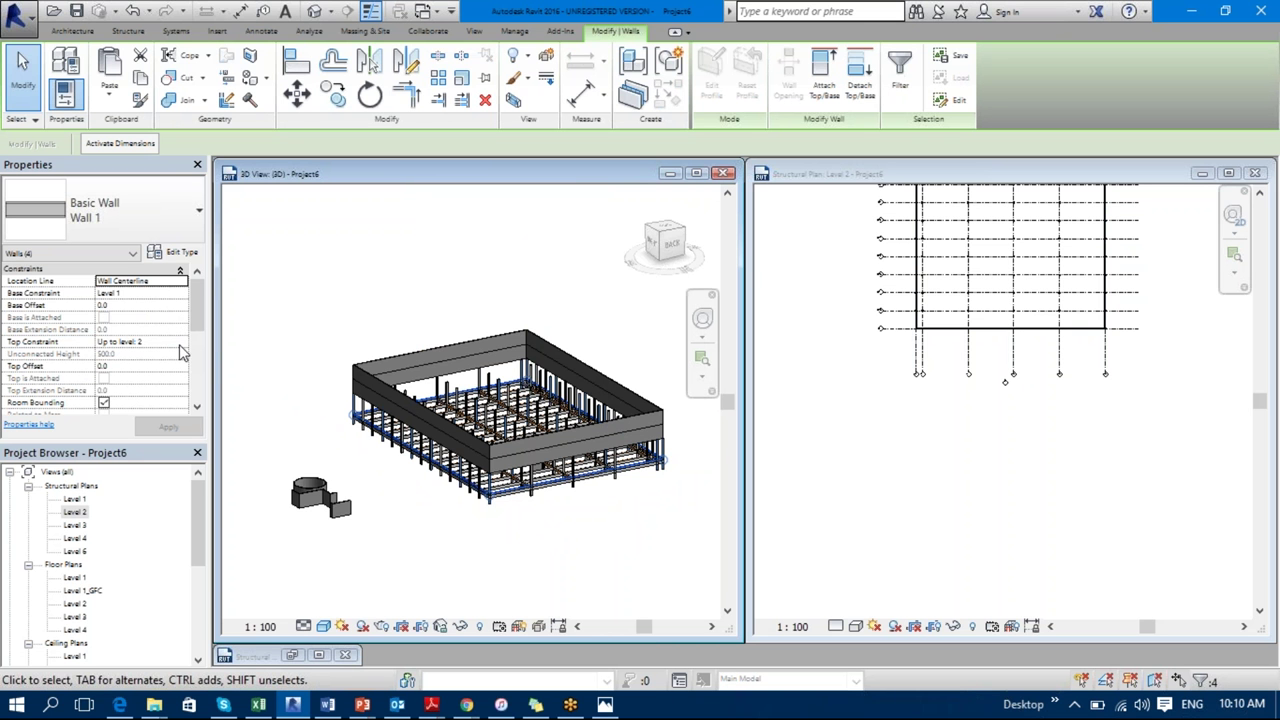
click(518, 514)
scroll(495, 505, up, 6)
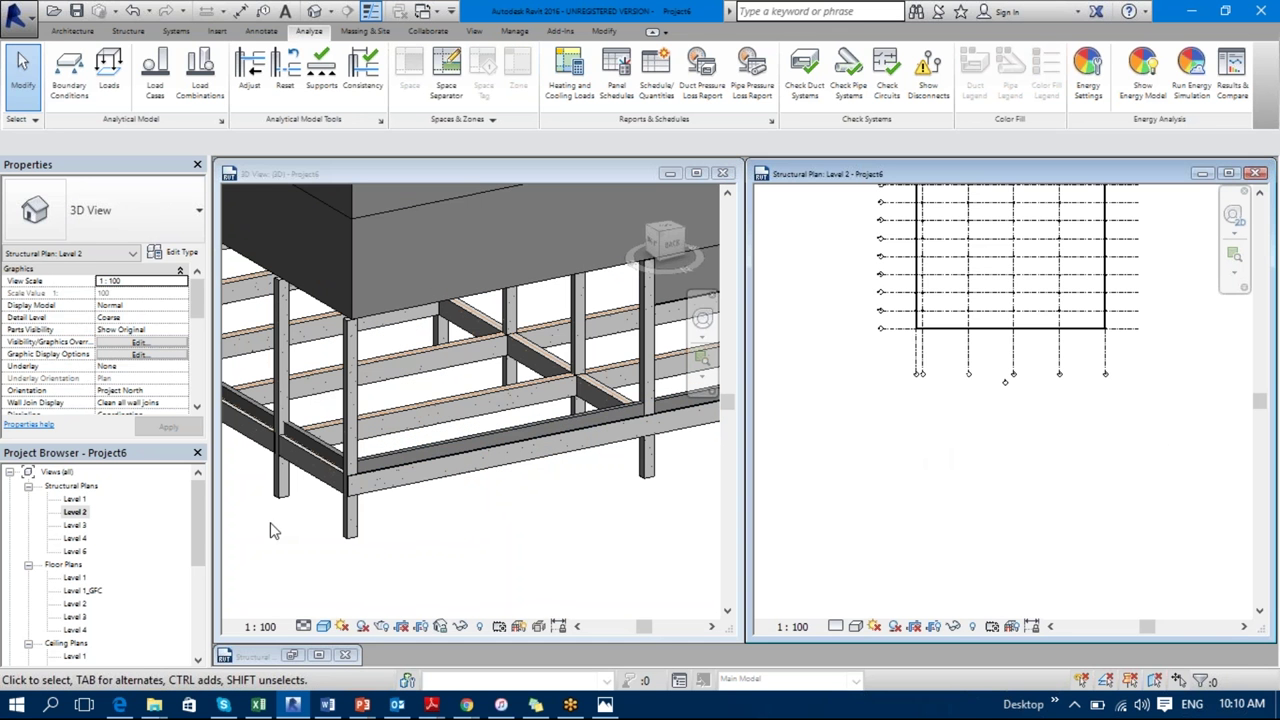
drag(195, 478, 183, 596)
Step: Open the Elevation 1 - a view and zoom around its grids, walls and levels
double_click(75, 603)
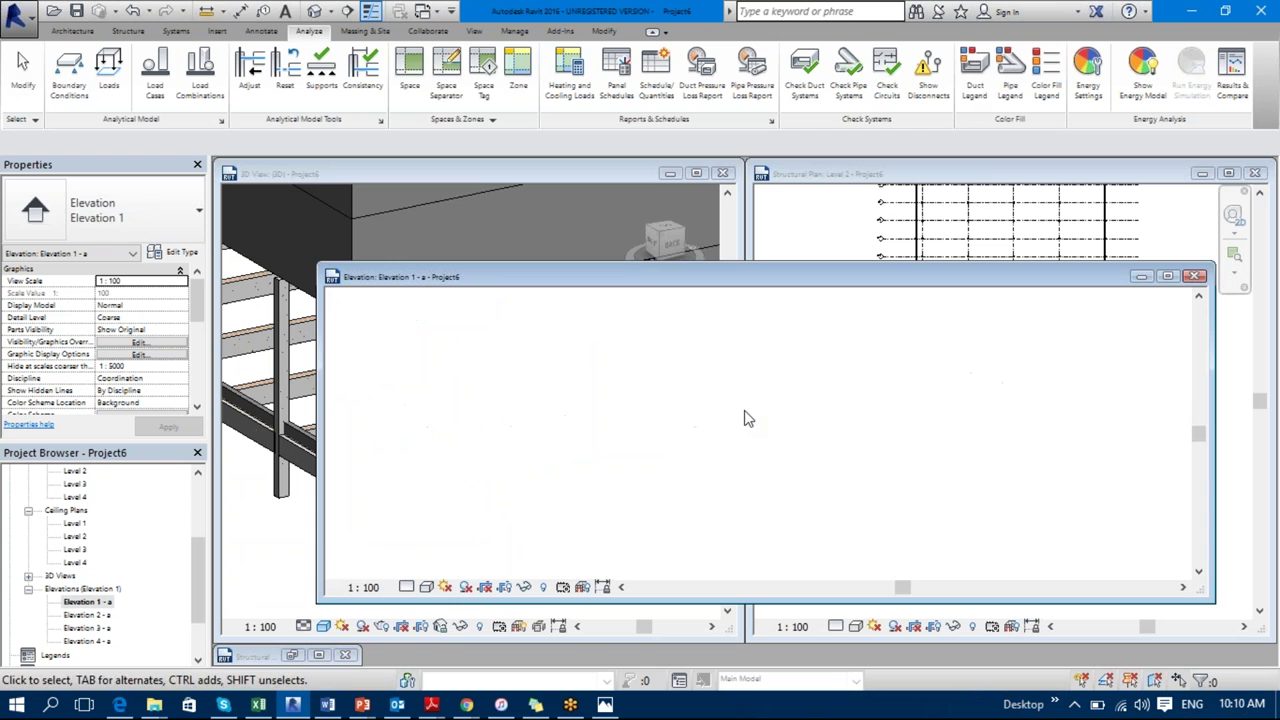
scroll(1140, 545, up, 5)
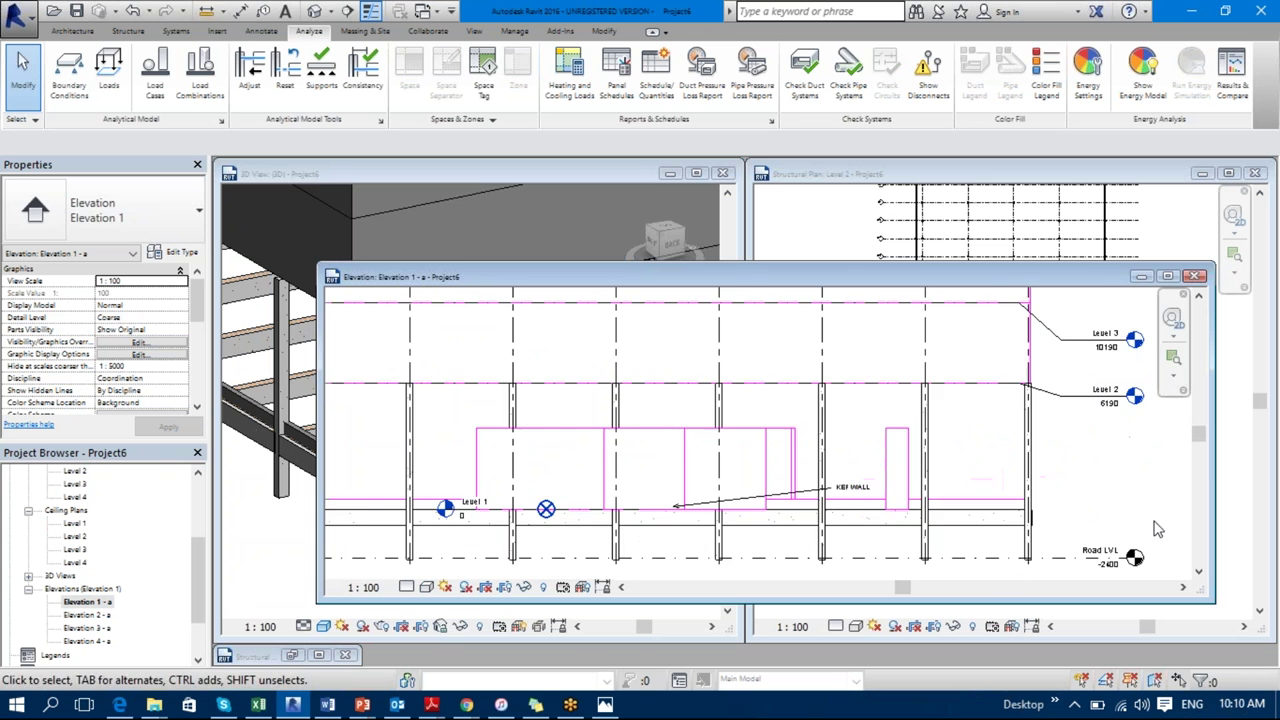
scroll(1022, 448, down, 2)
scroll(645, 434, up, 4)
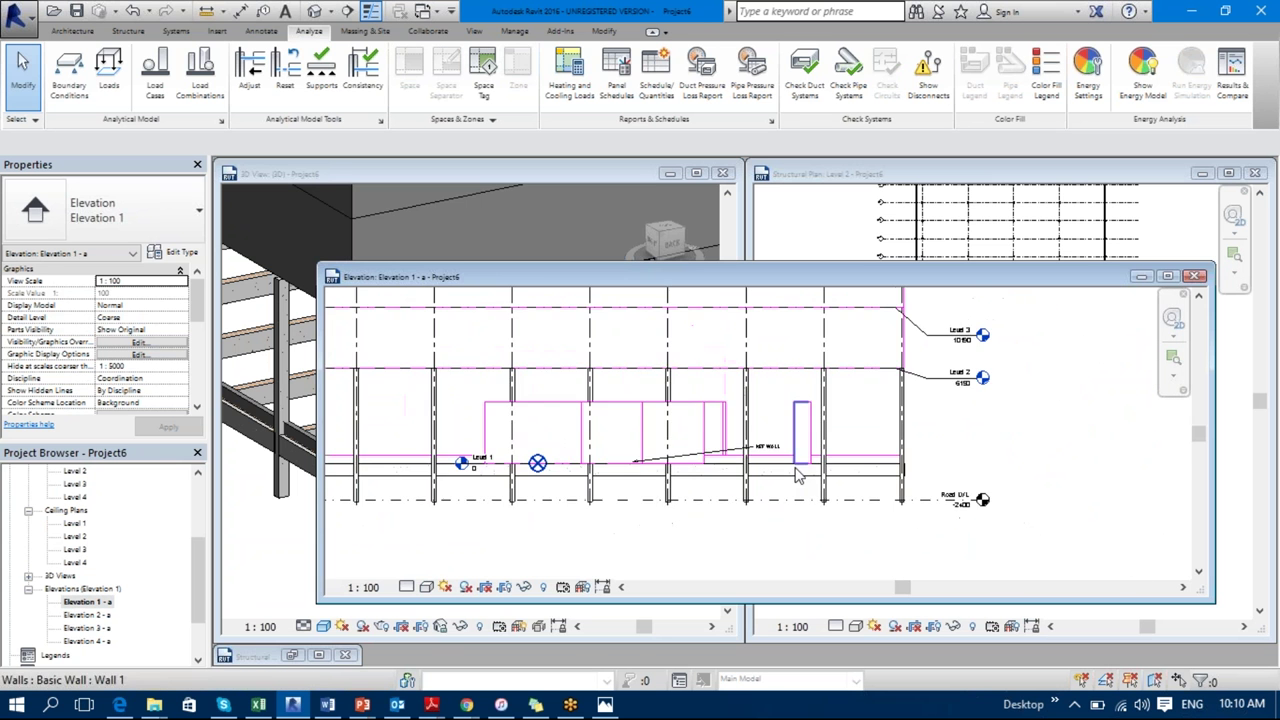
scroll(655, 437, down, 3)
scroll(857, 484, up, 3)
scroll(1100, 377, down, 3)
scroll(820, 443, down, 2)
scroll(642, 433, up, 3)
Step: Try stretching a Level 1 wall up to Level 2, cancel, then select the wall beside KEF WALL
click(645, 425)
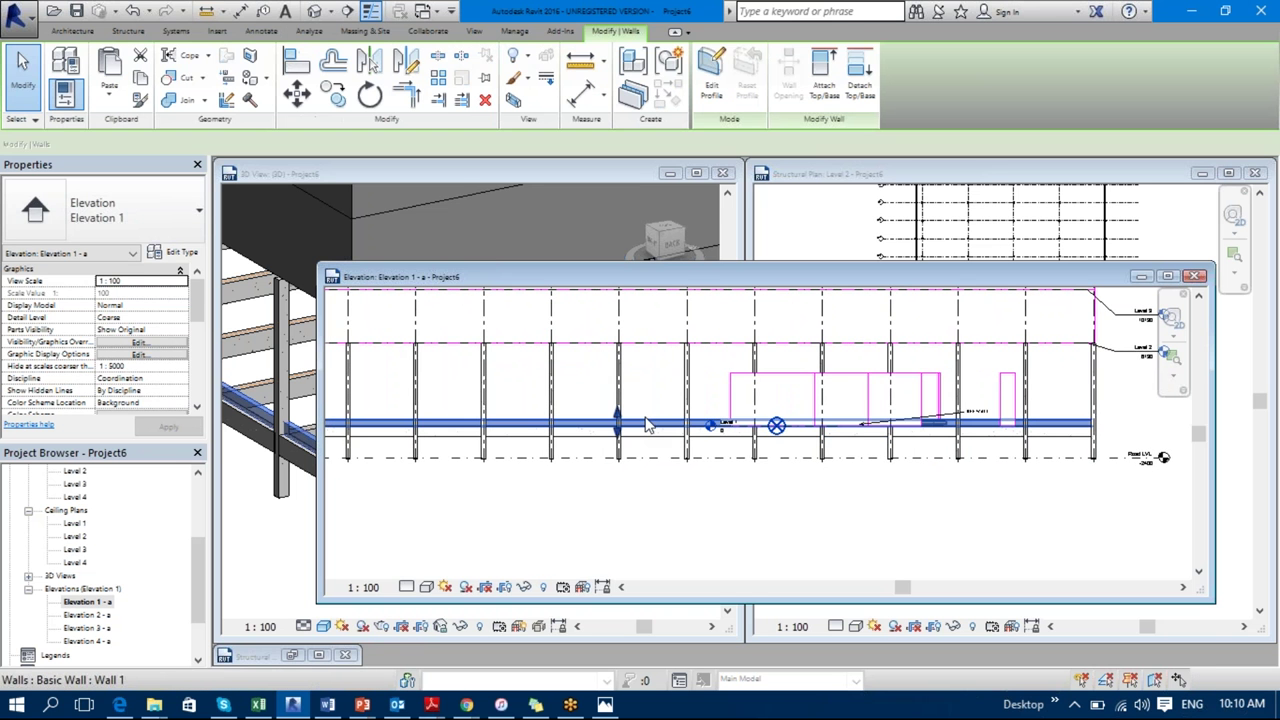
drag(617, 418, 621, 341)
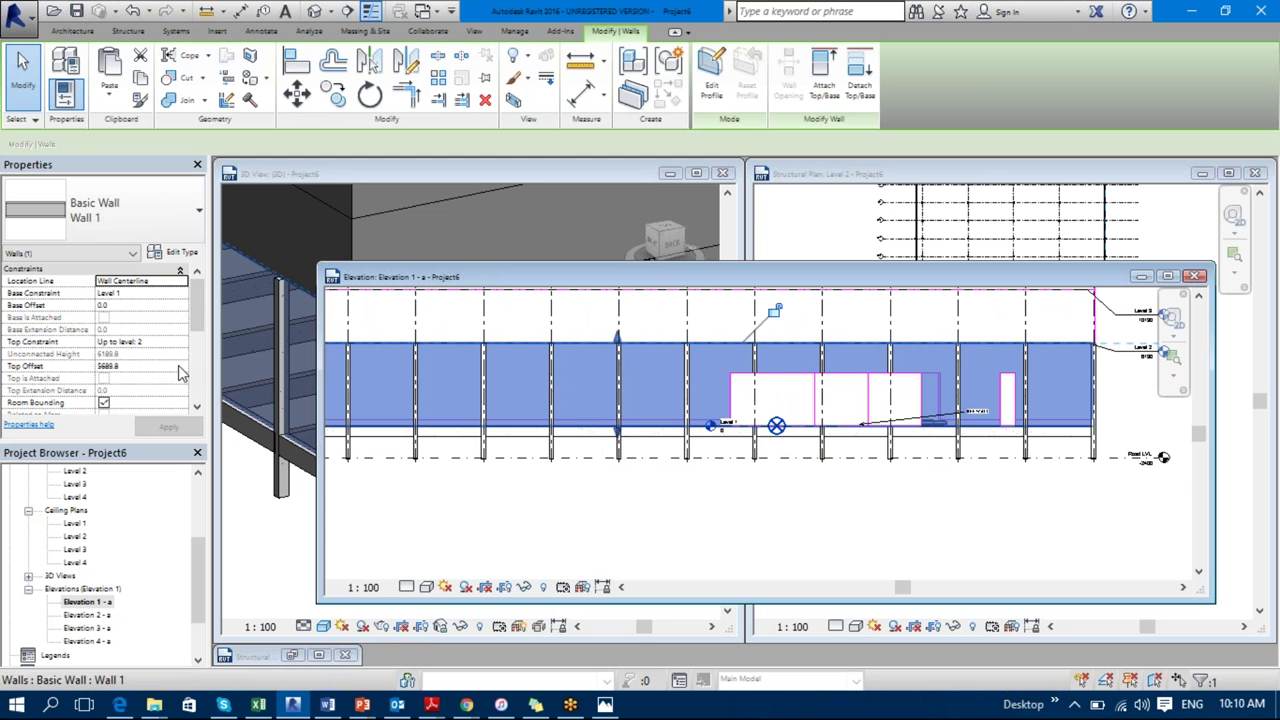
key(Escape)
middle_drag(830, 555, 809, 539)
scroll(650, 447, up, 3)
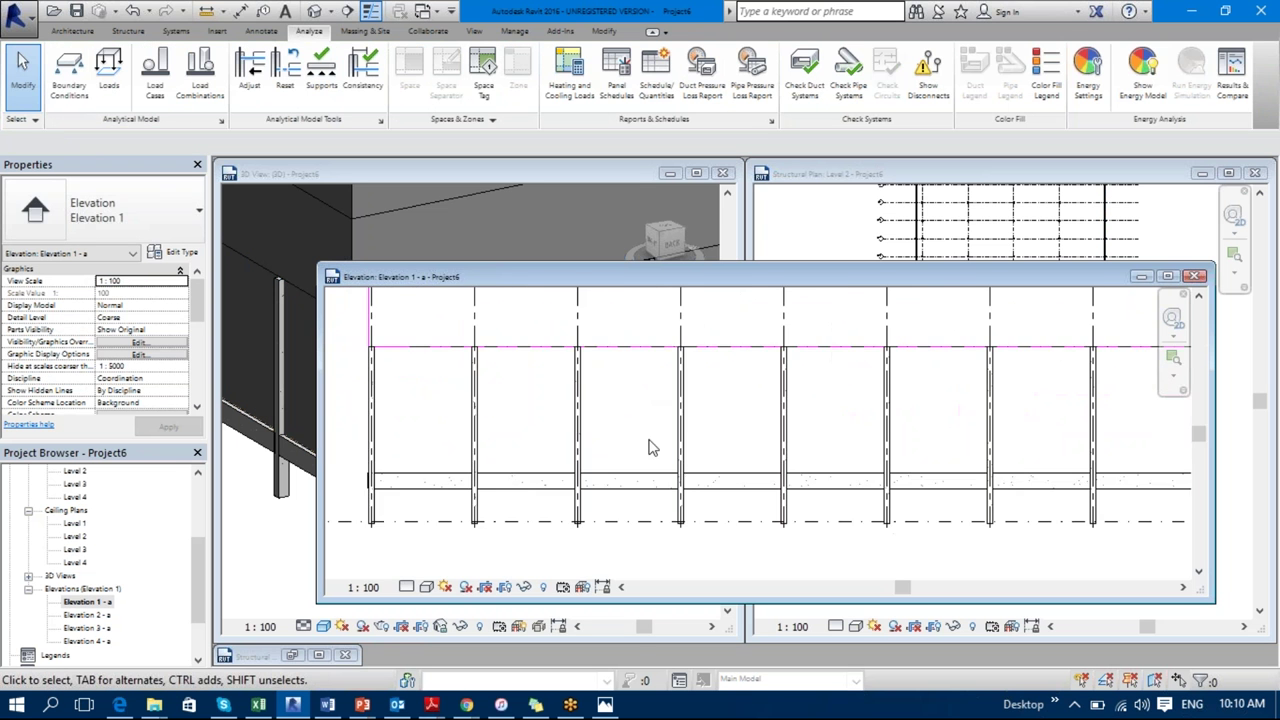
mouse_move(686, 477)
middle_down()
mouse_move(311, 551)
mouse_move(330, 560)
middle_up()
middle_drag(960, 530, 696, 454)
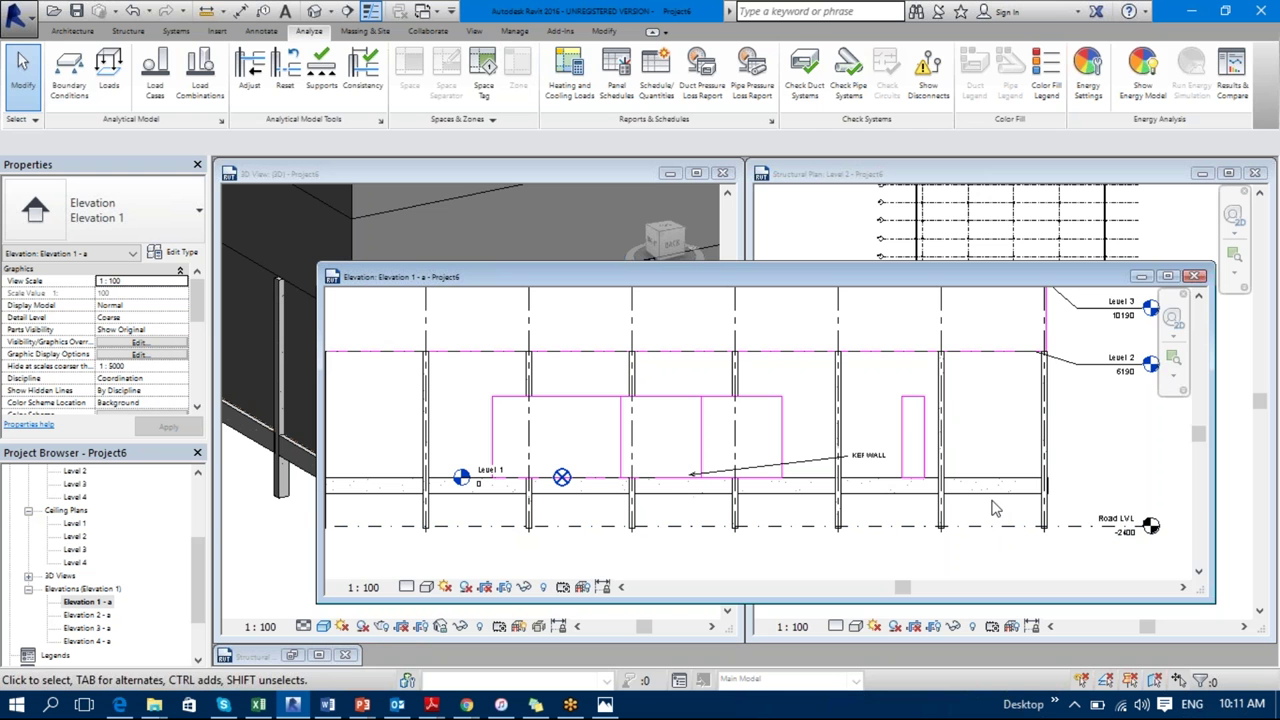
click(908, 421)
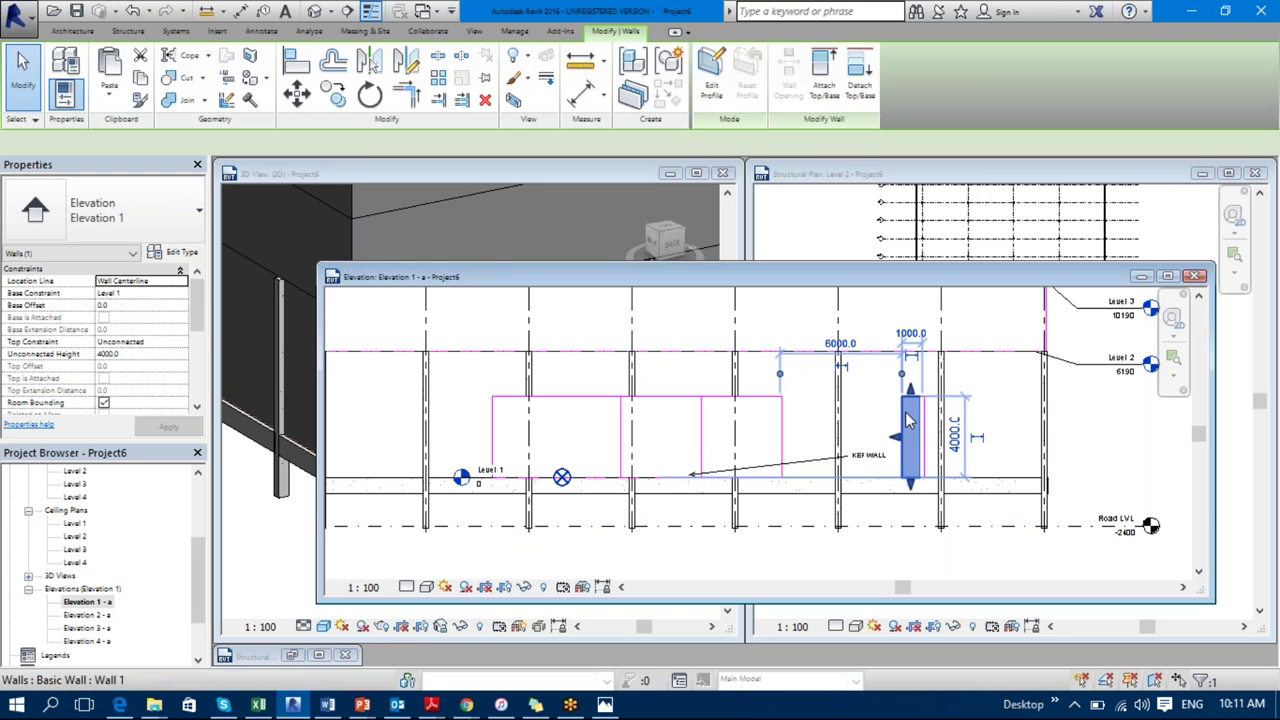
Step: Make the Level 2 plan active and start the Wall tool with WA
click(866, 201)
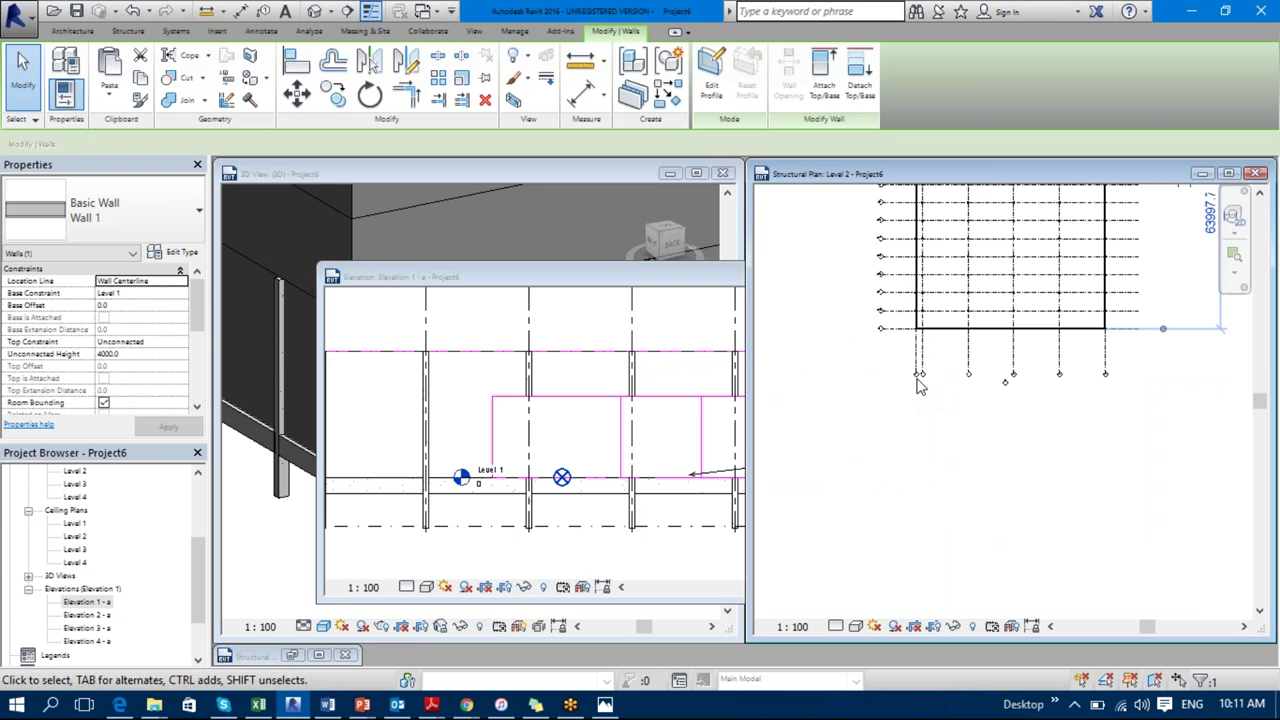
key(w)
key(a)
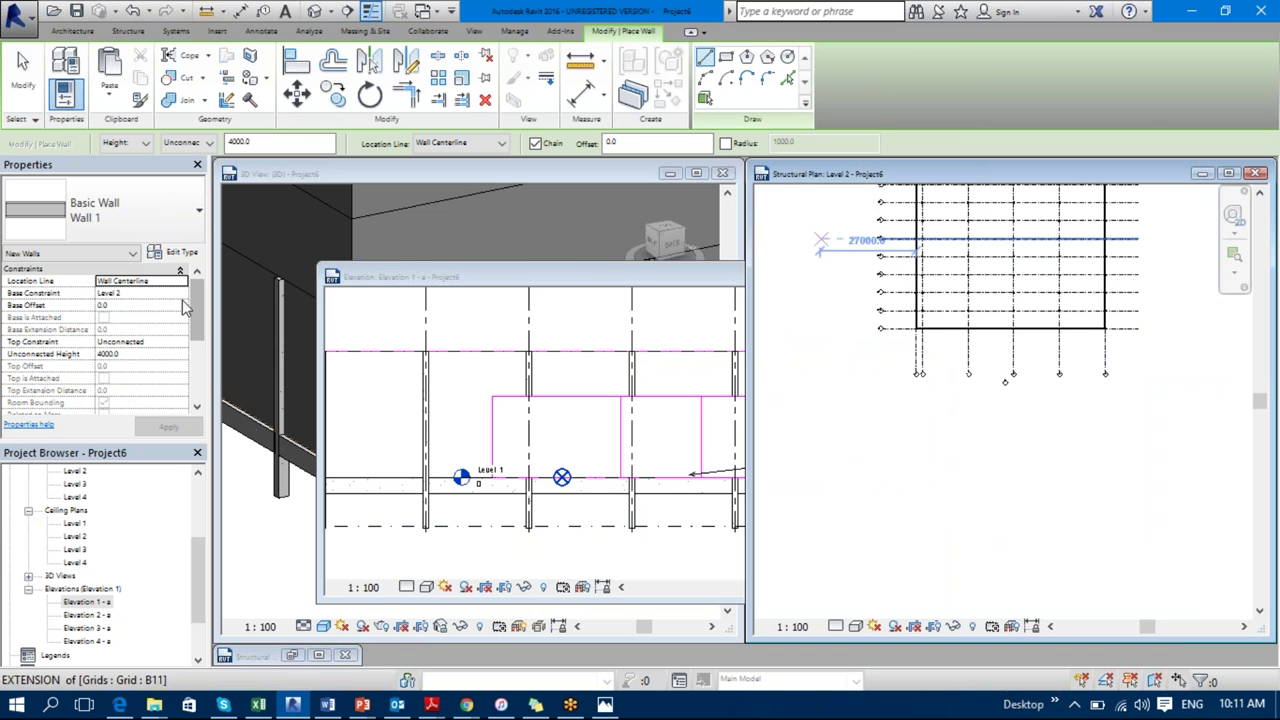
Step: Draw a rectangle of walls on the Level 2 plan with Top Constraint Up to Level 3
click(180, 342)
click(143, 417)
middle_drag(832, 275, 804, 338)
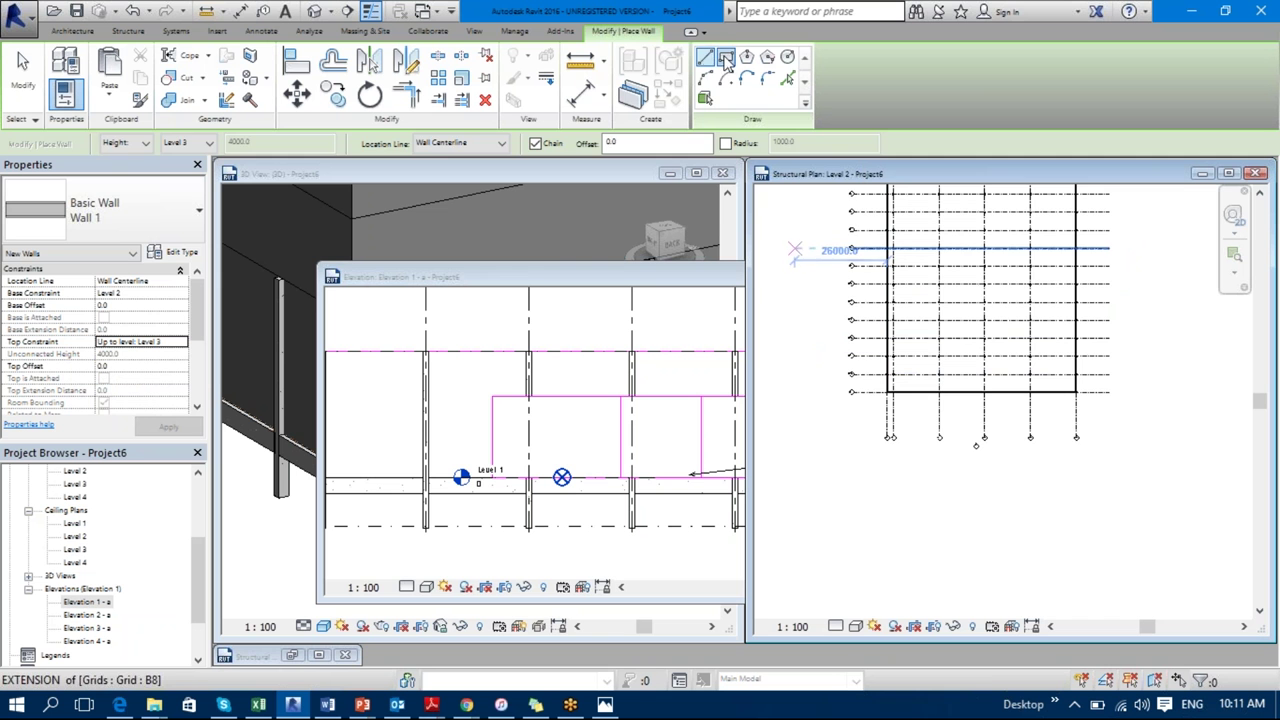
click(726, 57)
scroll(1015, 390, up, 4)
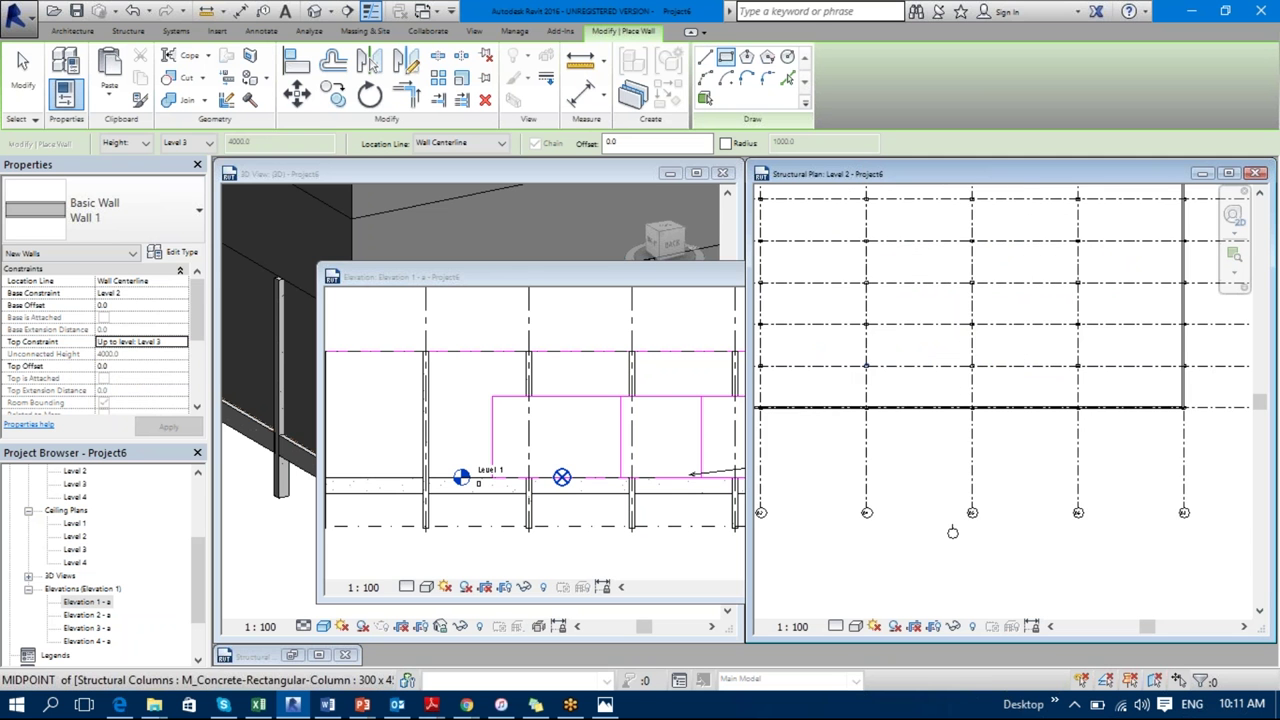
click(1095, 298)
middle_drag(1094, 463, 1100, 290)
click(1099, 272)
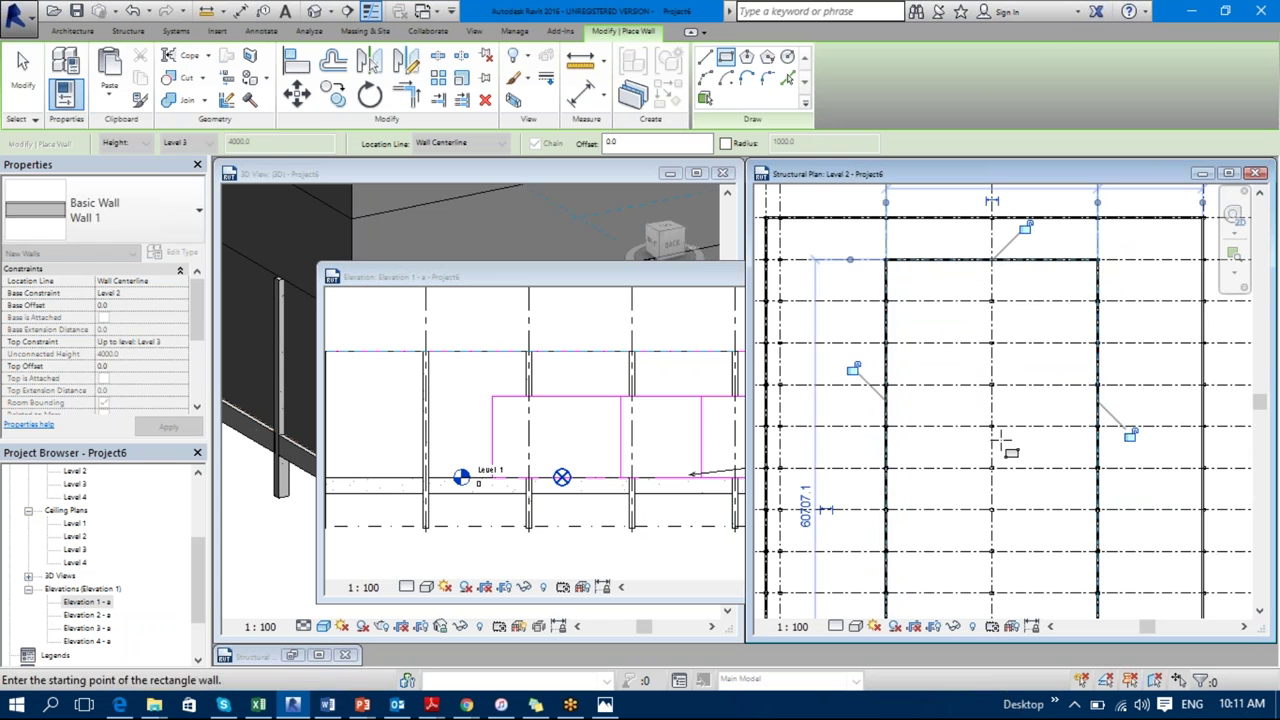
key(Escape)
key(Escape)
double_click(651, 277)
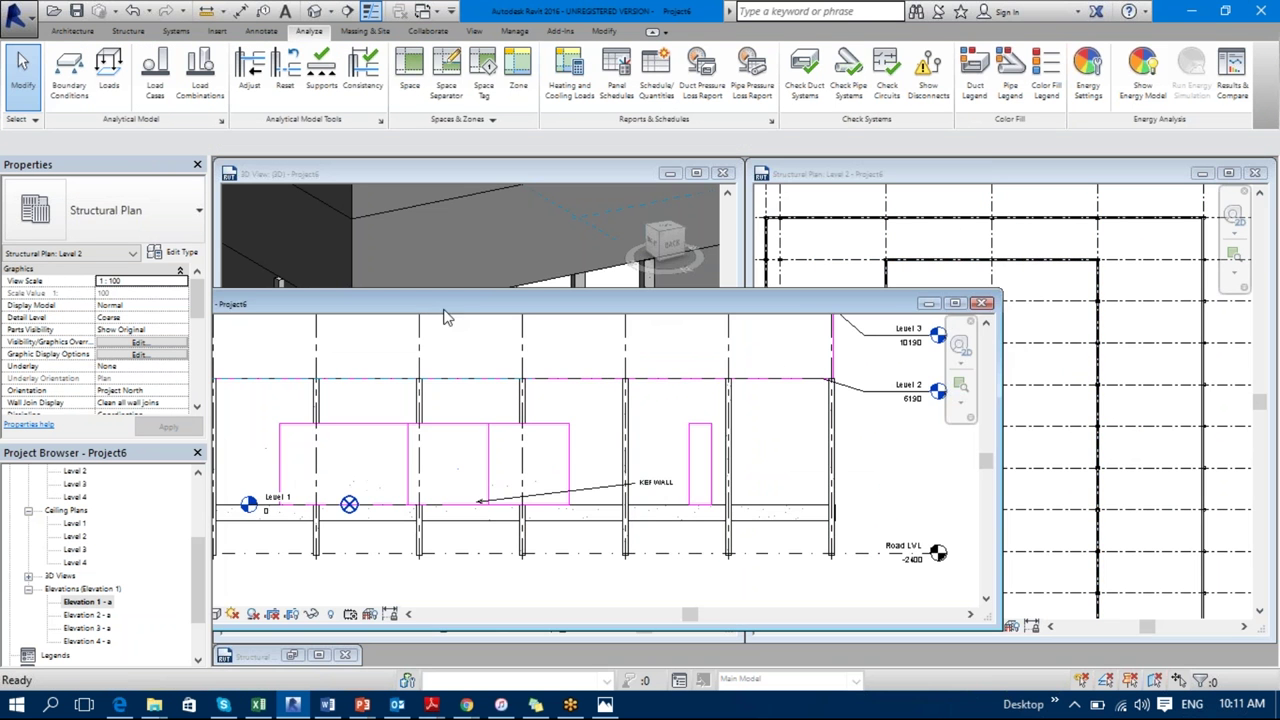
Step: Maximize the elevation view, fit all grids and levels, then switch to the 3D frame view
click(955, 303)
scroll(960, 343, down, 3)
middle_drag(971, 466, 971, 600)
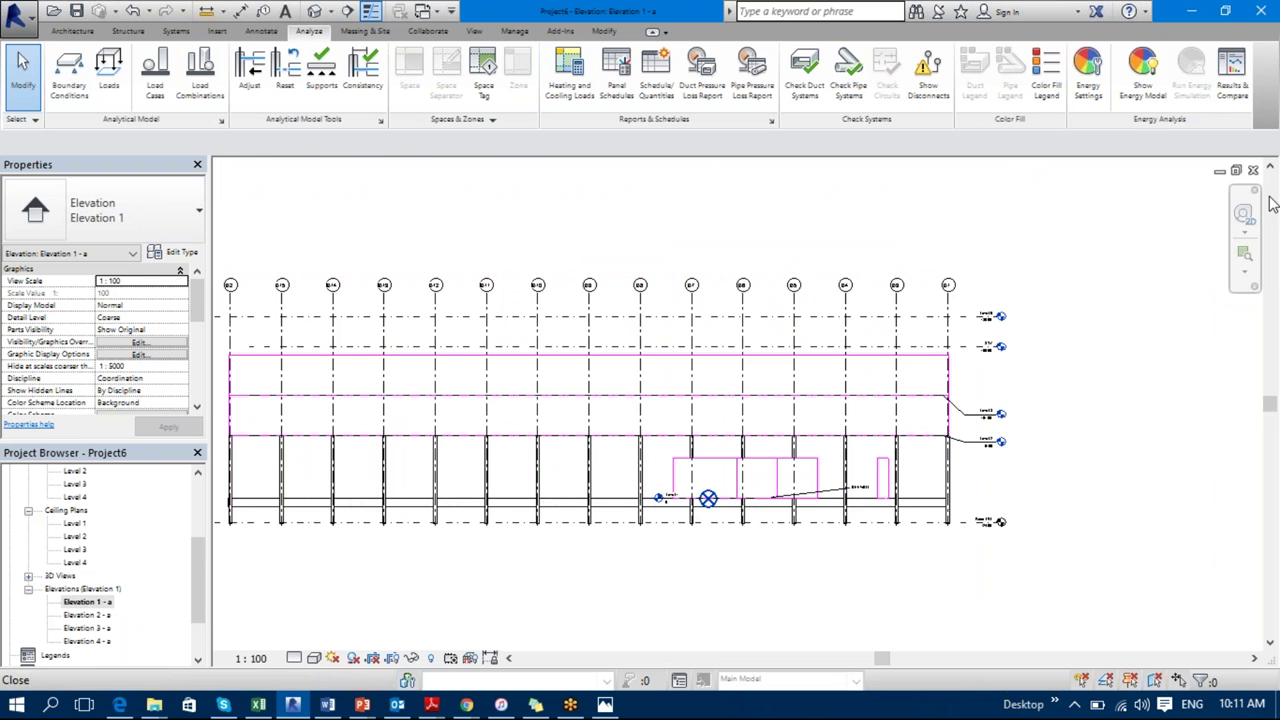
key(ctrl+Tab)
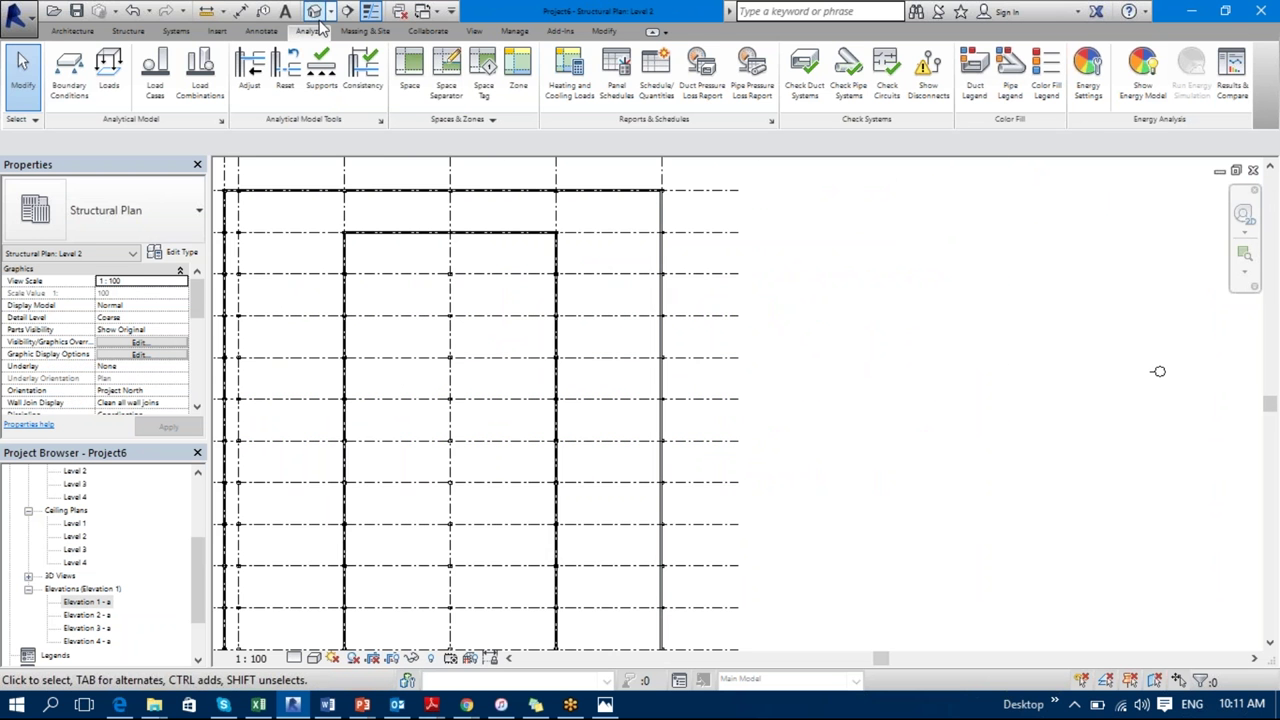
key(ctrl+Tab)
scroll(760, 500, down, 4)
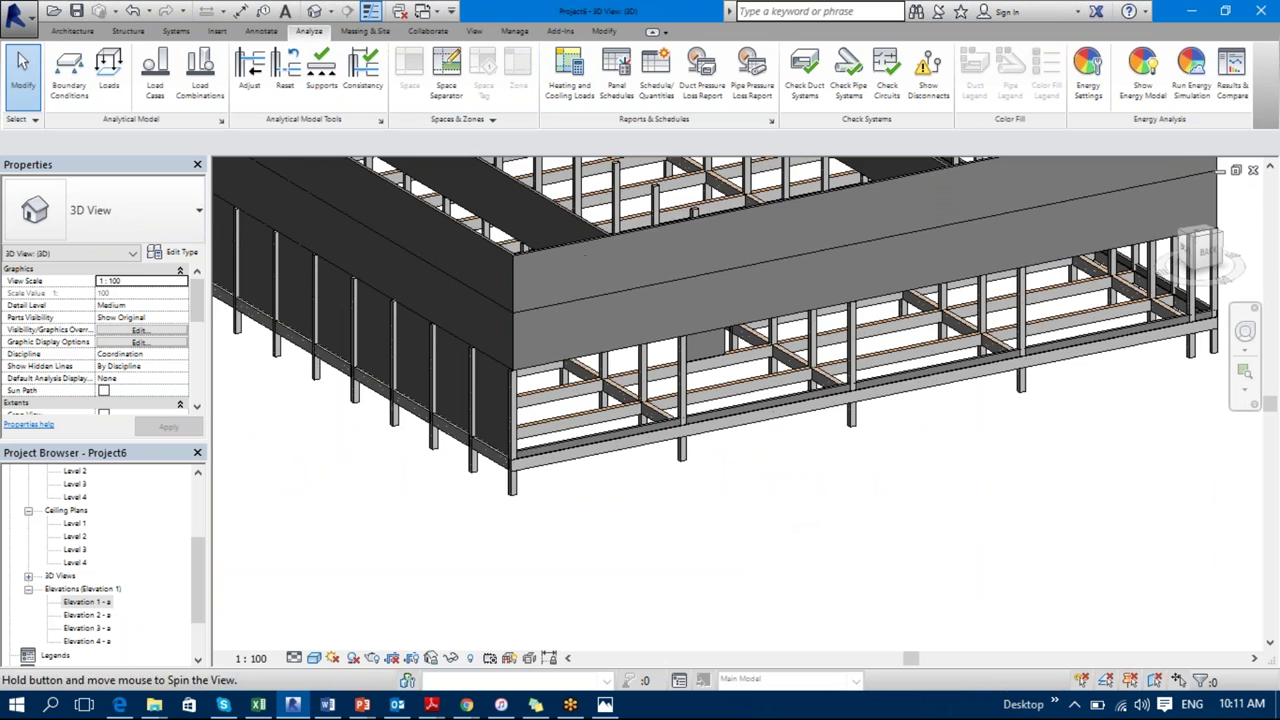
scroll(577, 242, up, 2)
Step: Delete the old edge wall chain, the upper wall and the lower wall chain
click(577, 242)
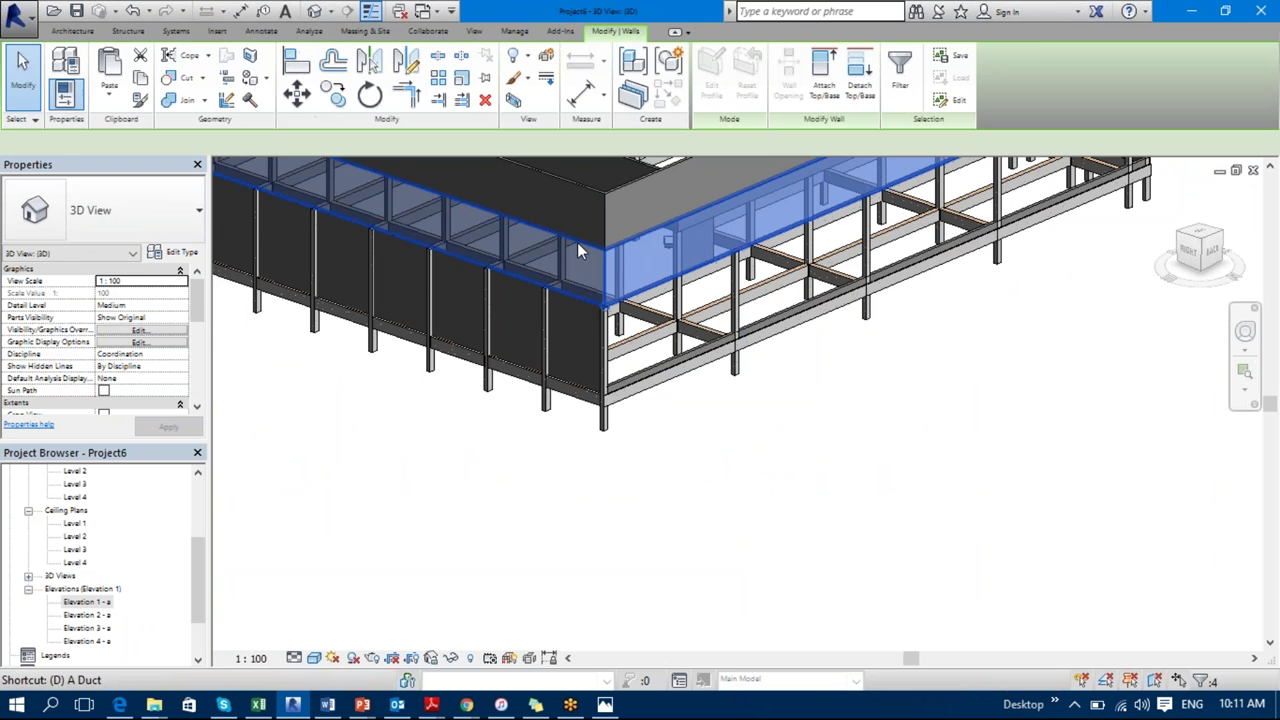
key(Delete)
click(603, 223)
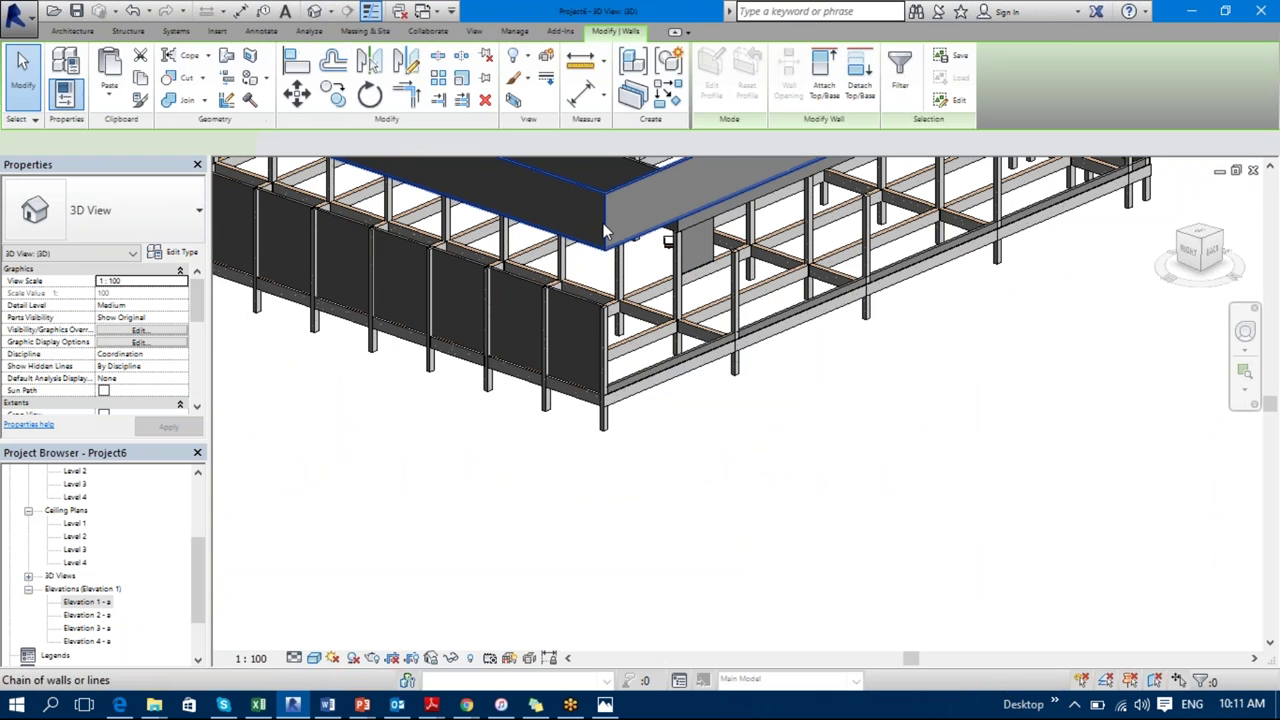
key(Delete)
click(587, 311)
key(Delete)
Step: Delete the three connected walls and the small wall piece, then select the four new rectangle walls
scroll(693, 505, up, 3)
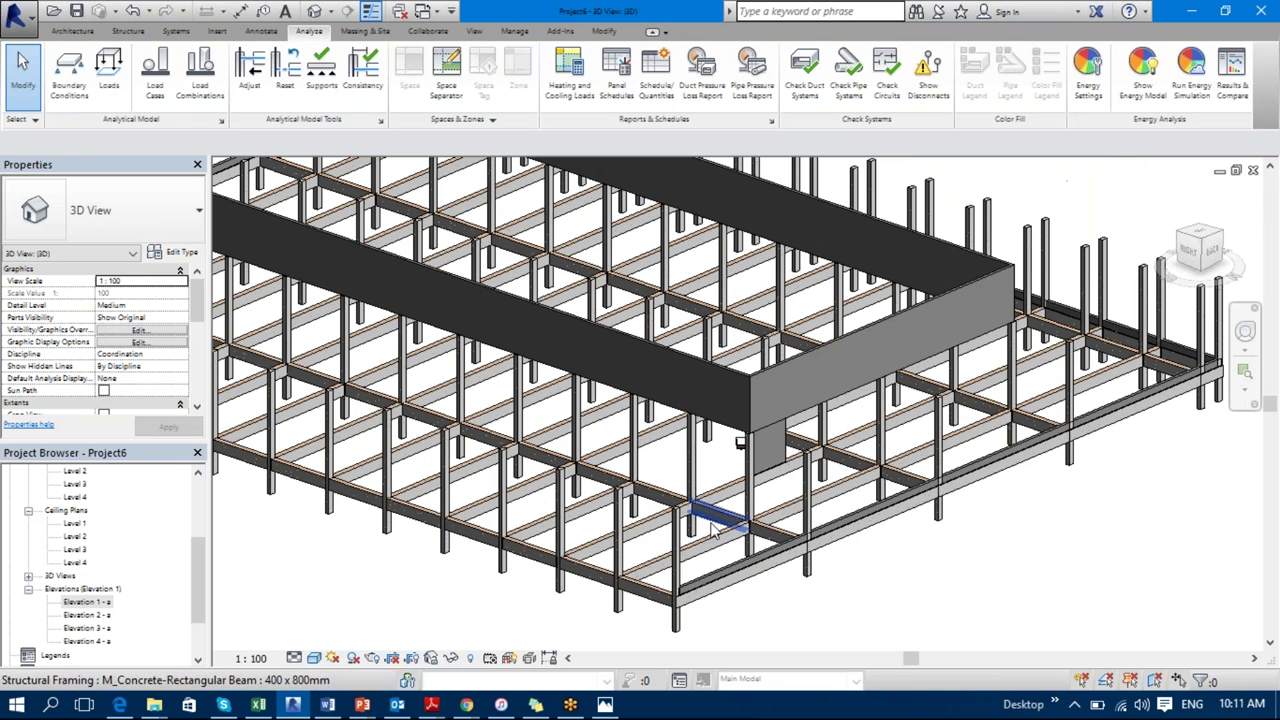
key(Tab)
click(730, 575)
key(Delete)
middle_drag(762, 450, 899, 542)
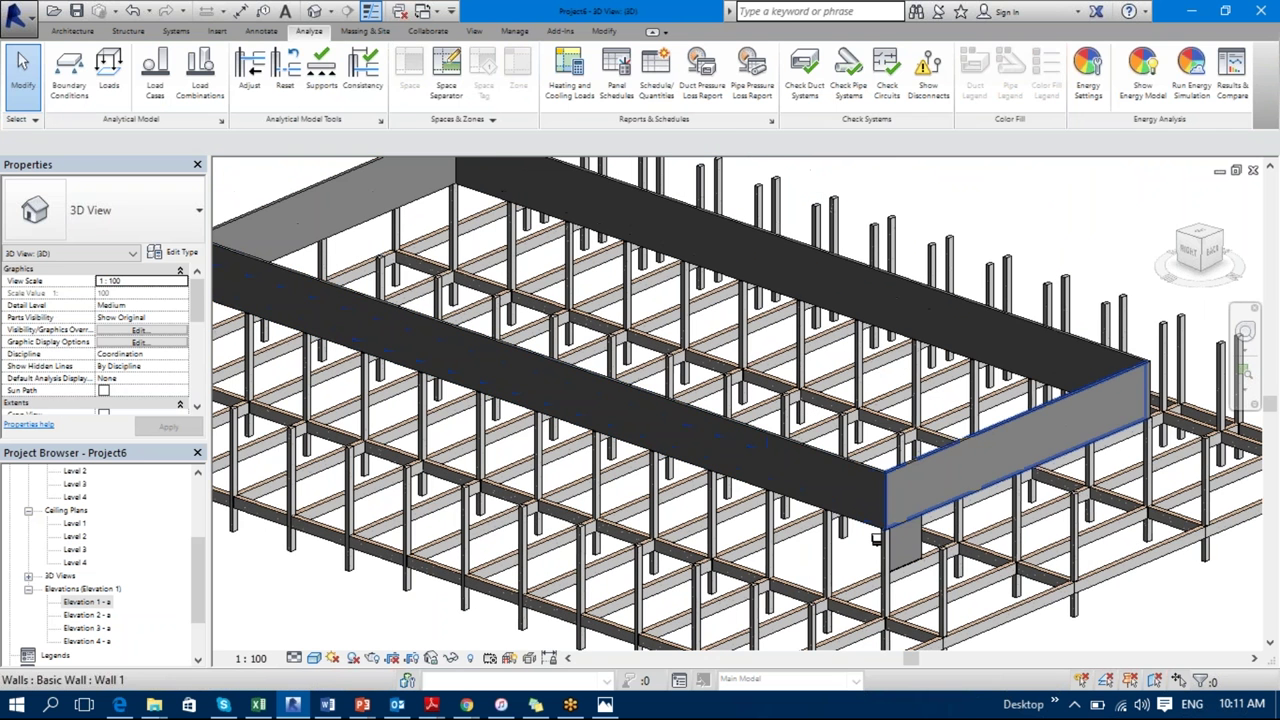
click(899, 541)
key(Delete)
key(Tab)
click(872, 480)
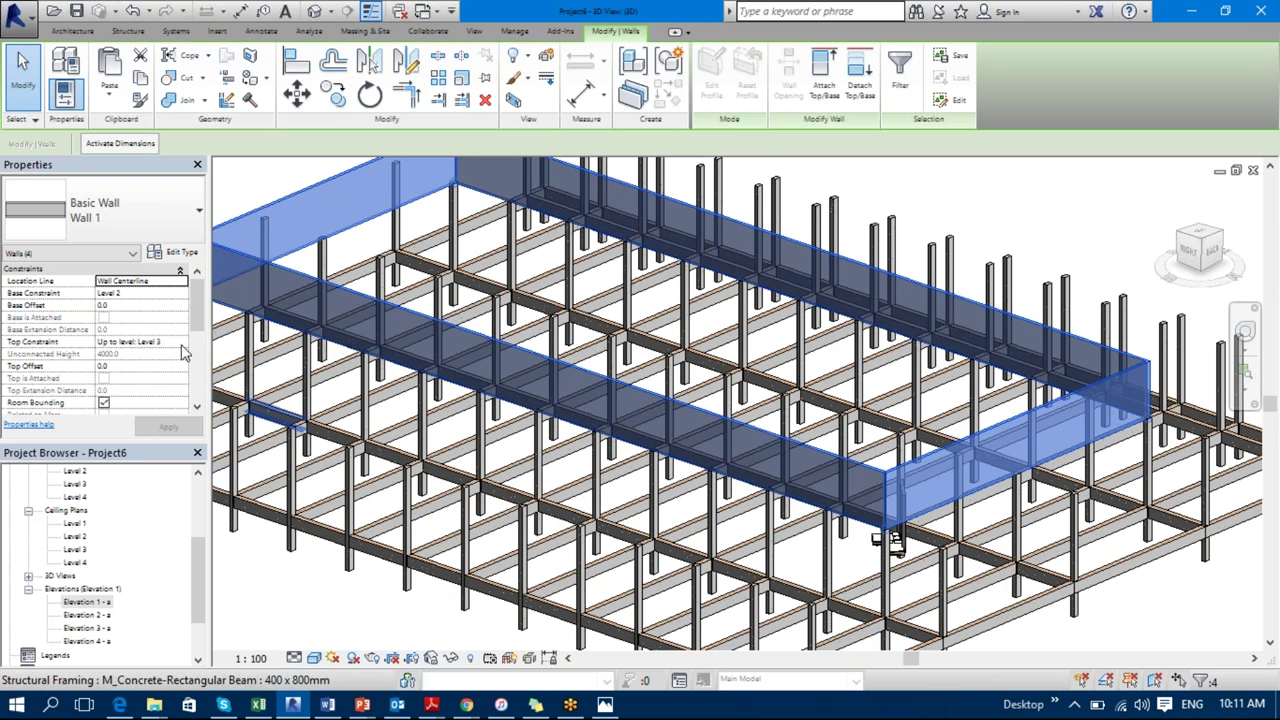
Step: Copy the four walls and paste them aligned to Level 3
click(140, 77)
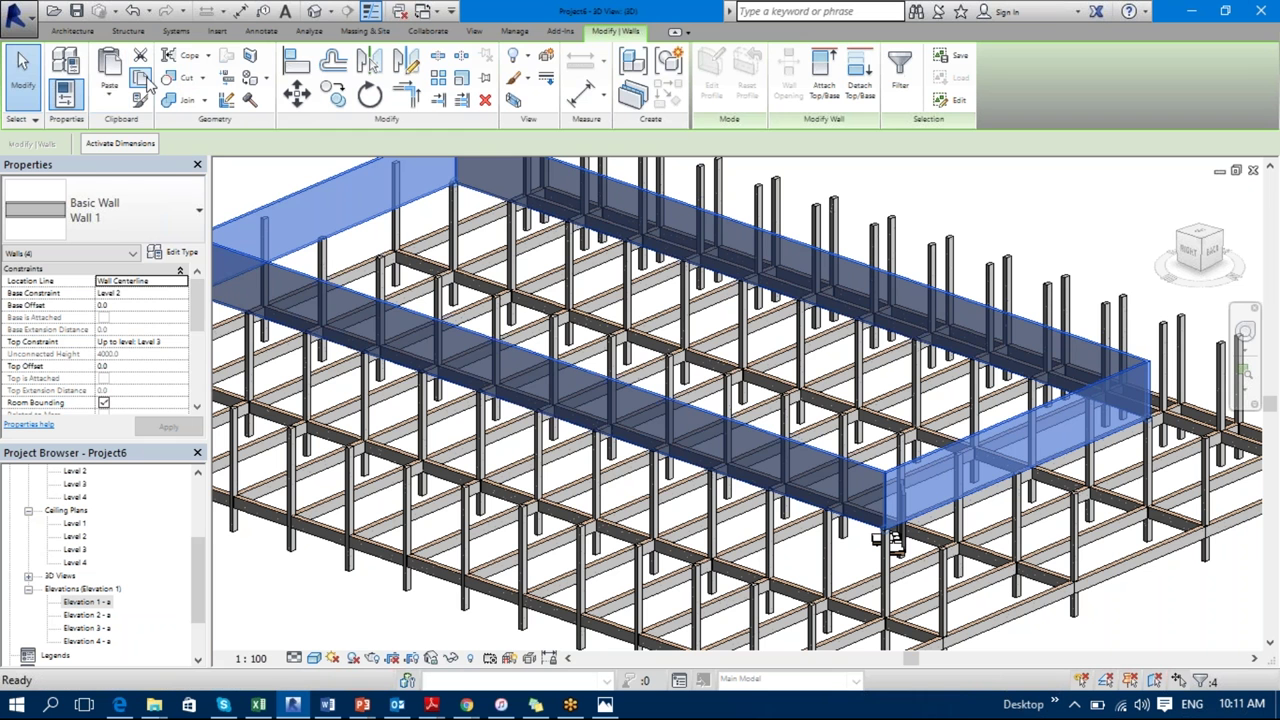
click(106, 104)
click(170, 163)
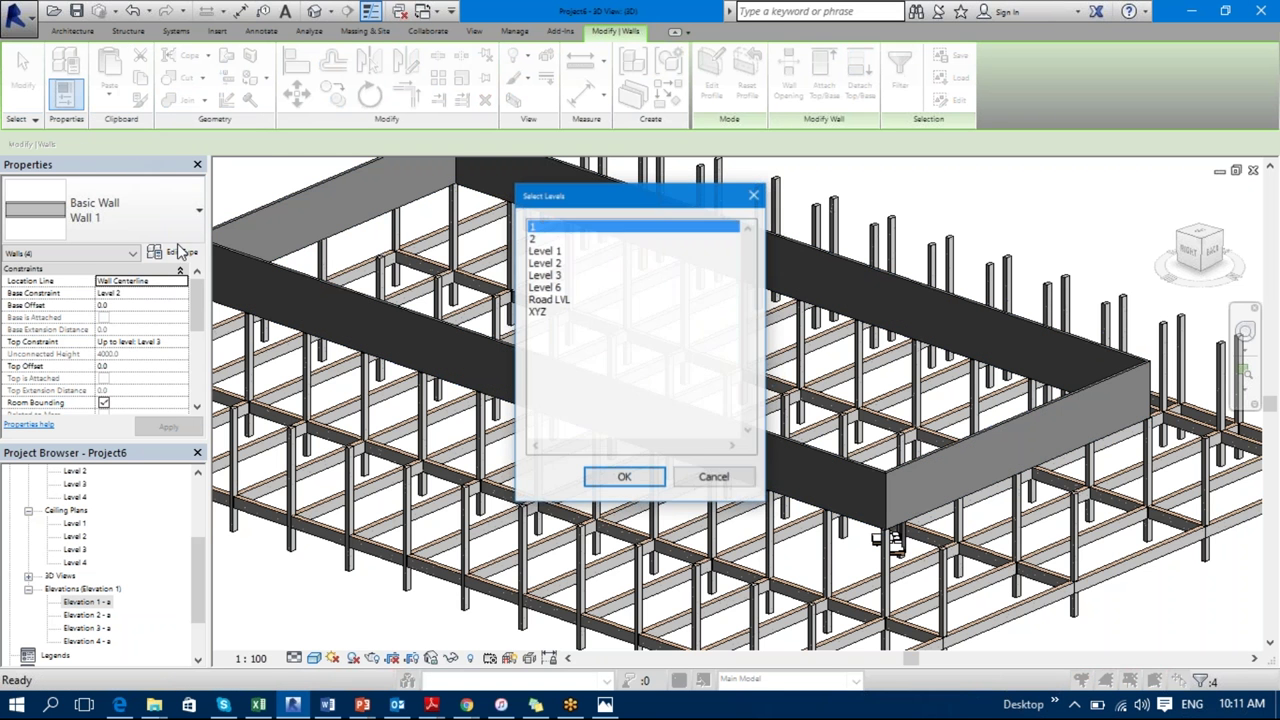
click(558, 275)
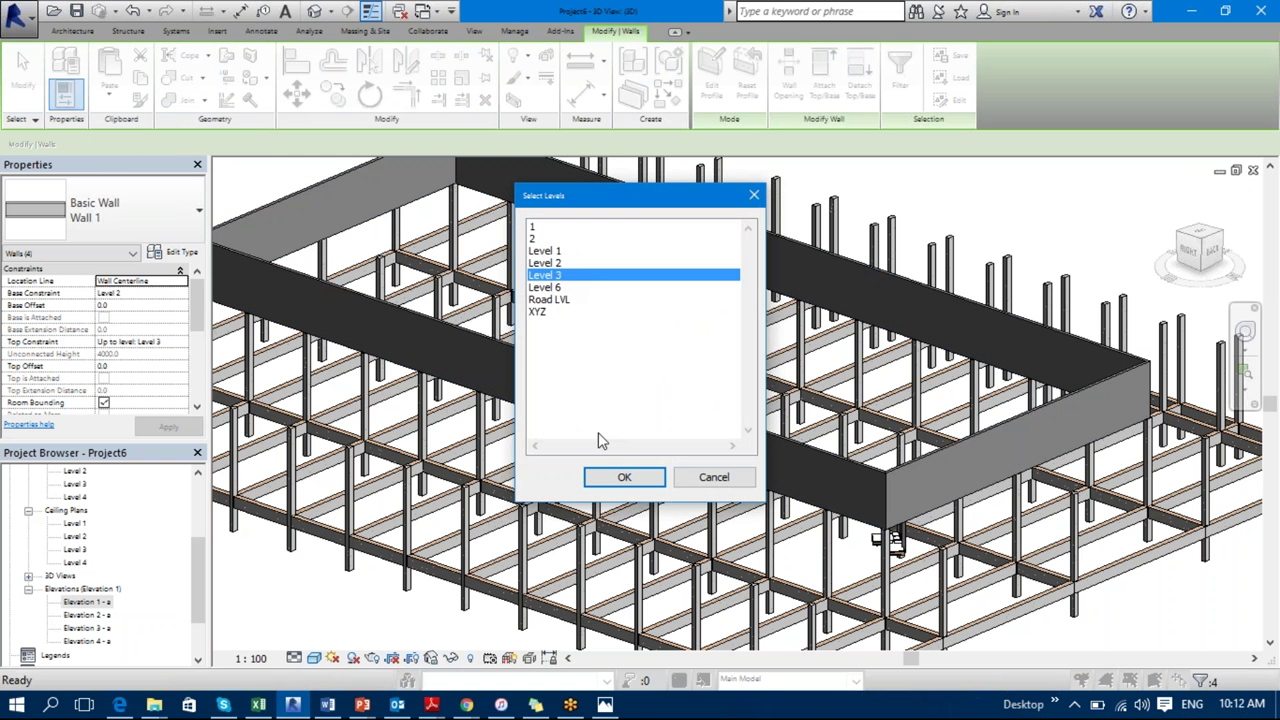
click(624, 478)
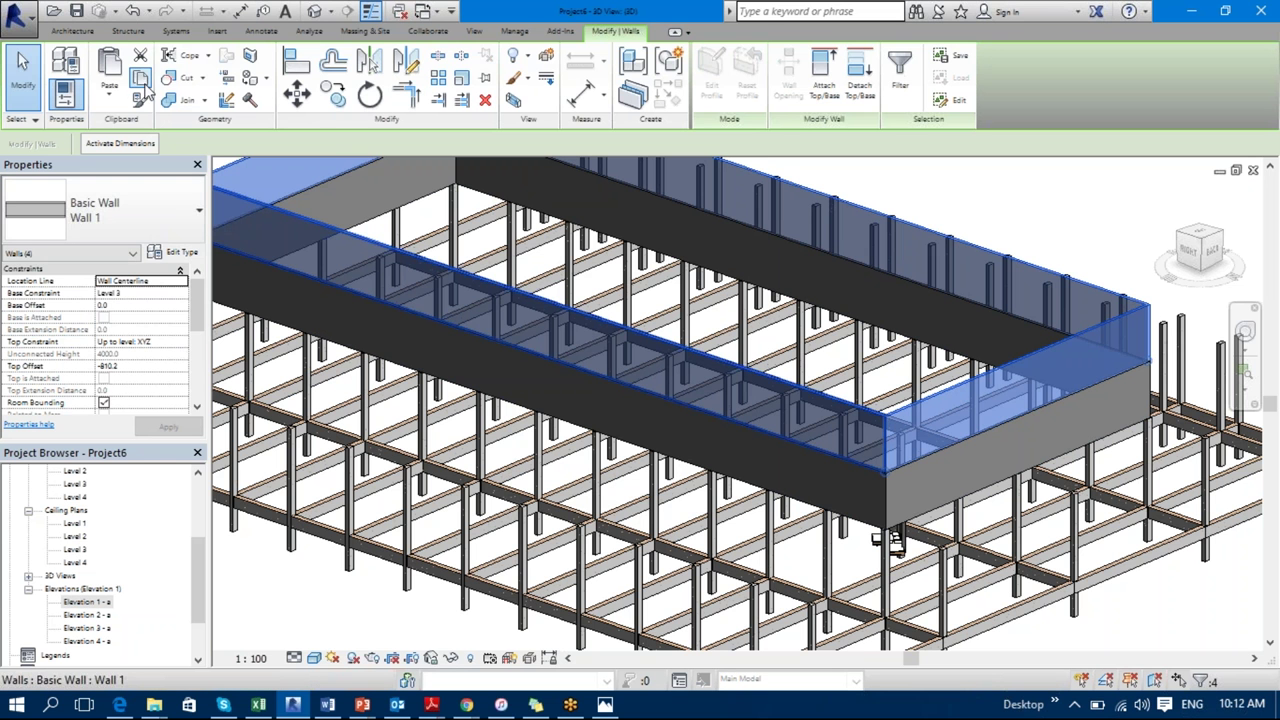
Step: Paste the walls aligned to Levels 1 and 2, dismissing the overlapping walls warning
click(109, 90)
click(174, 178)
click(558, 252)
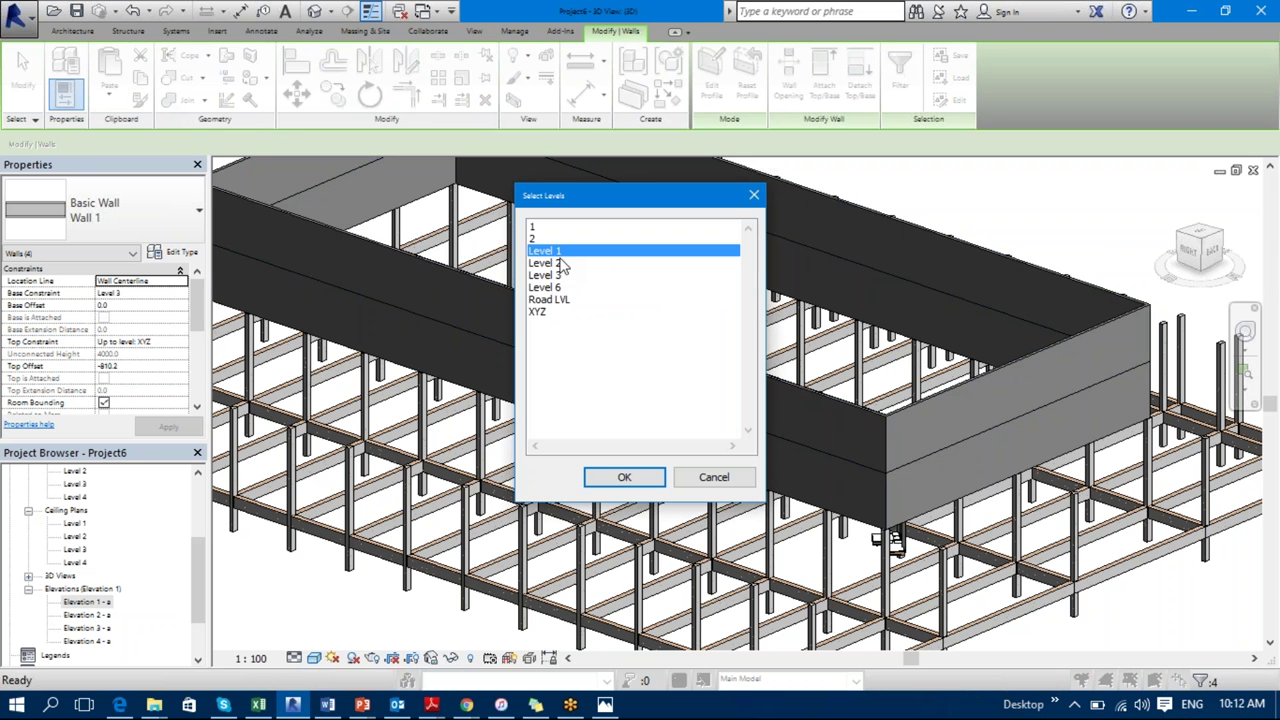
ctrl+click(564, 263)
click(641, 479)
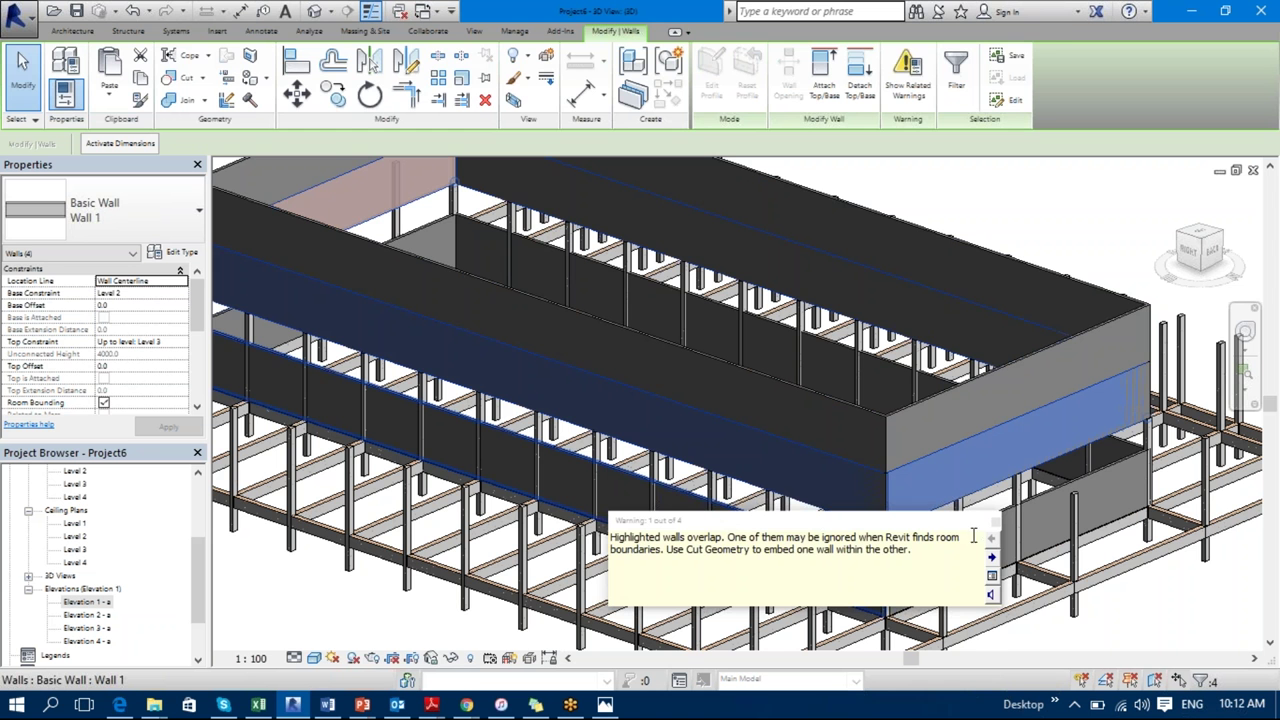
click(995, 522)
key(Escape)
scroll(900, 540, down, 3)
shift+middle_drag(880, 540, 924, 316)
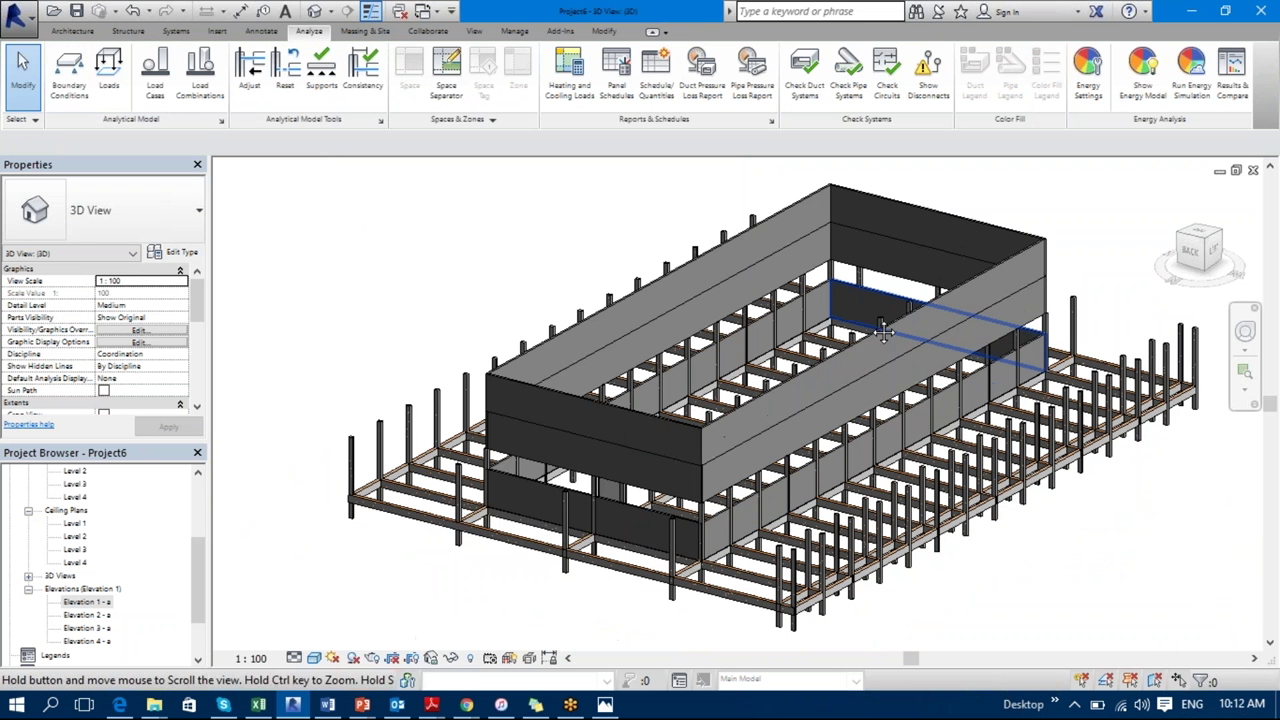
Step: Open the Level 1 structural plan and review its Visibility/Graphics settings via VG
scroll(80, 503, up, 5)
double_click(75, 498)
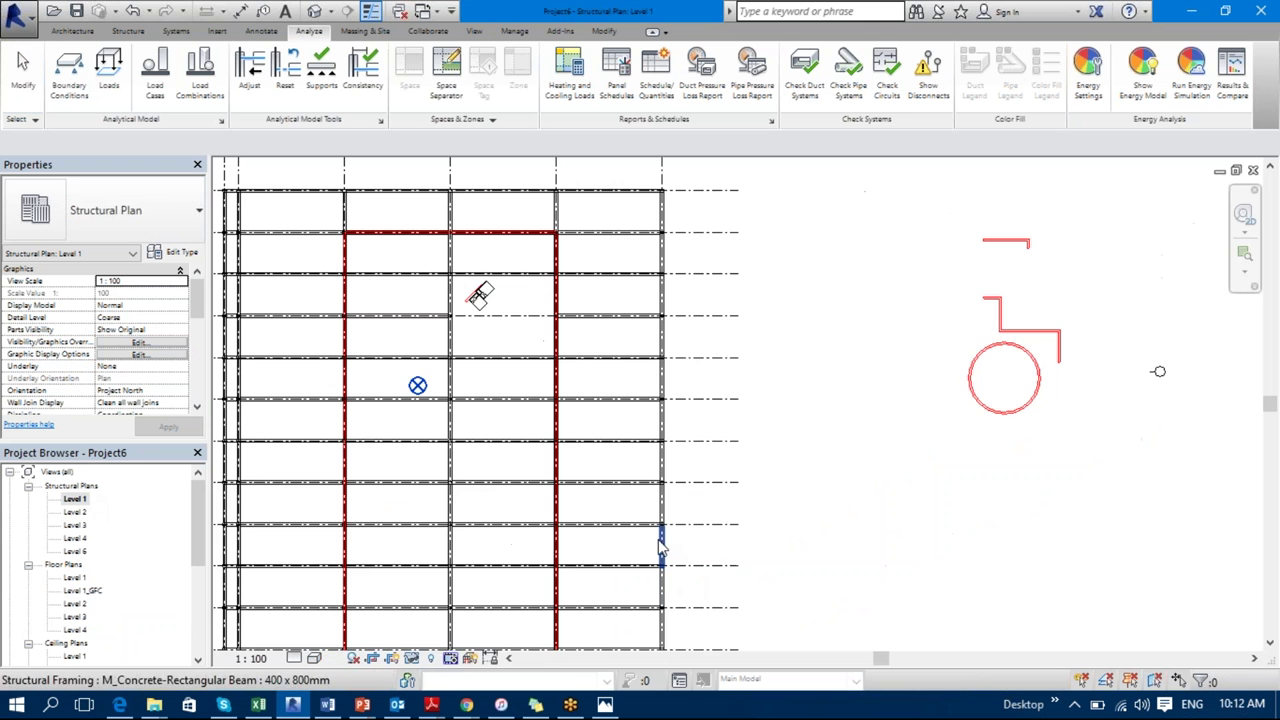
middle_drag(480, 294, 600, 134)
scroll(743, 223, down, 2)
middle_drag(620, 190, 729, 214)
scroll(811, 323, up, 4)
scroll(786, 503, up, 3)
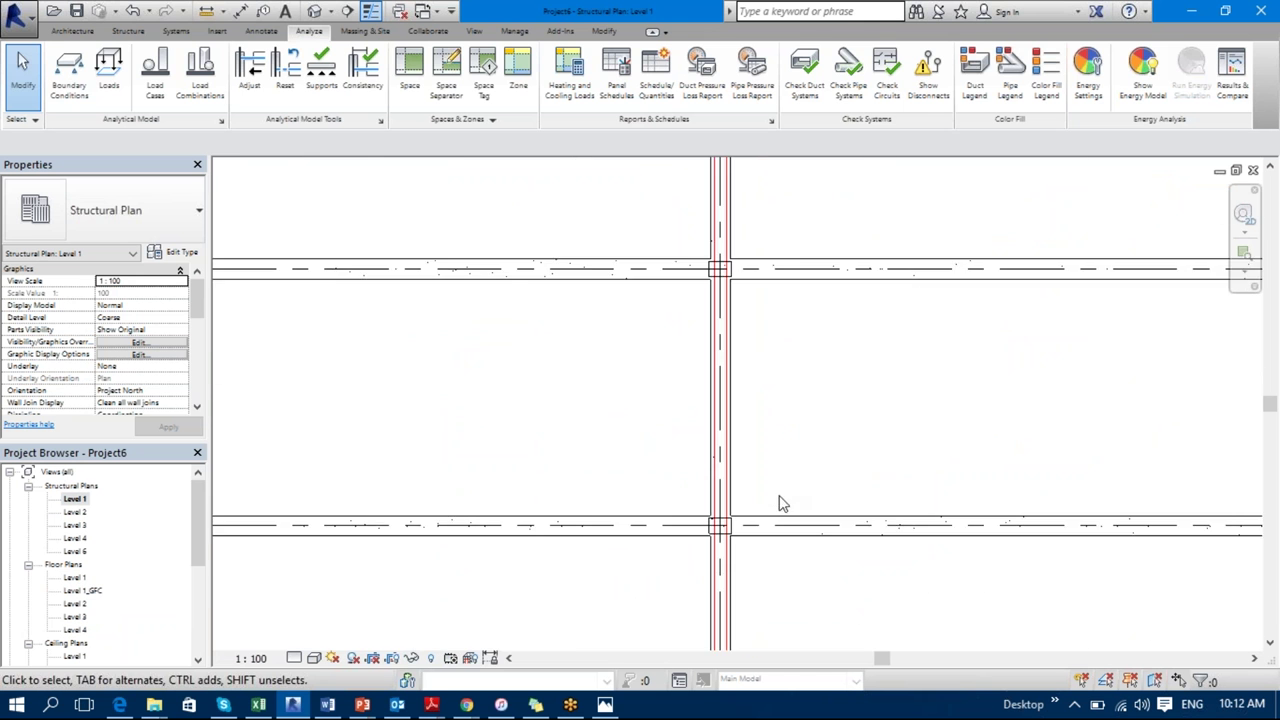
scroll(766, 494, down, 3)
key(v)
key(g)
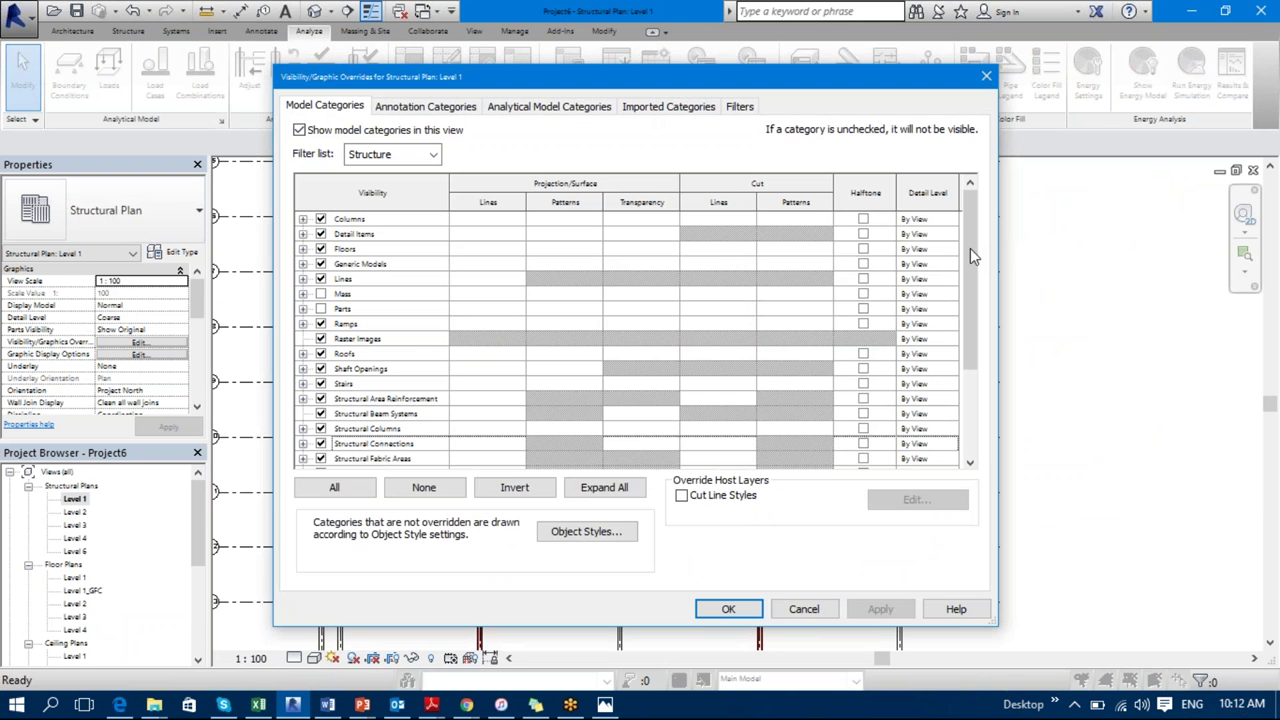
scroll(970, 248, down, 3)
click(742, 612)
Step: Open the Level 2 structural plan and review its Visibility/Graphics settings
double_click(80, 513)
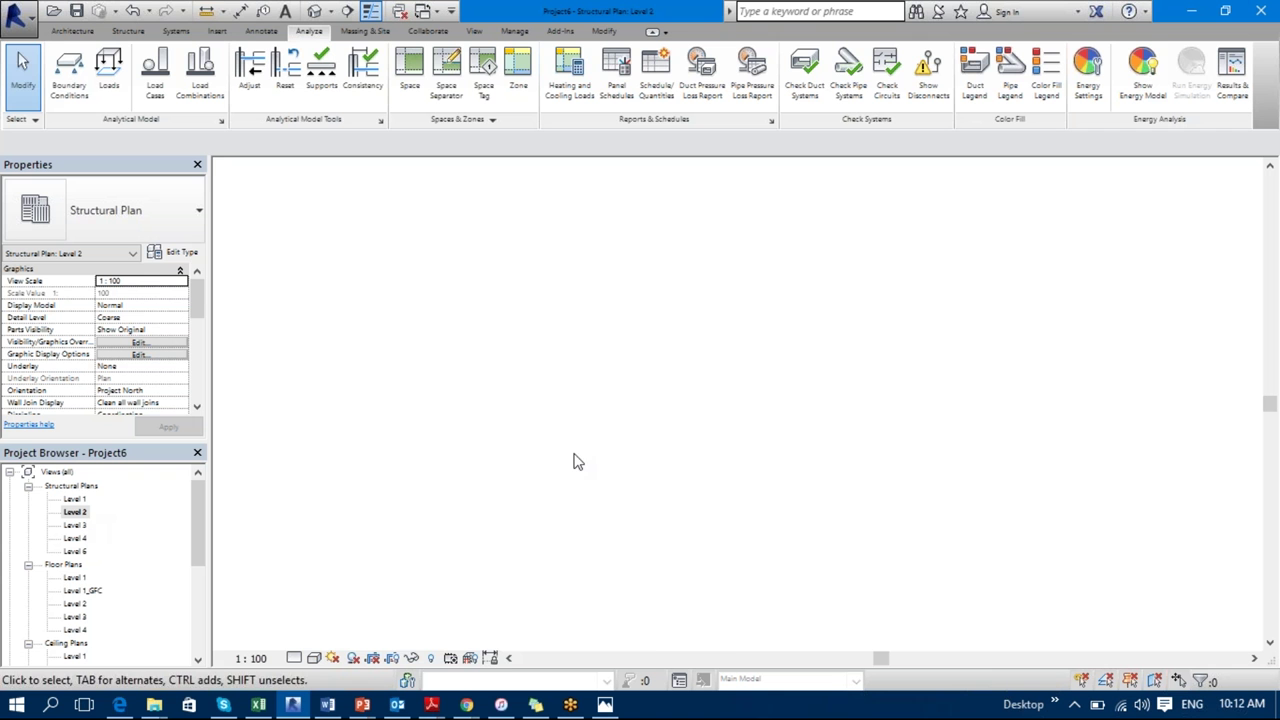
scroll(620, 420, down, 2)
scroll(672, 420, up, 5)
key(v)
key(v)
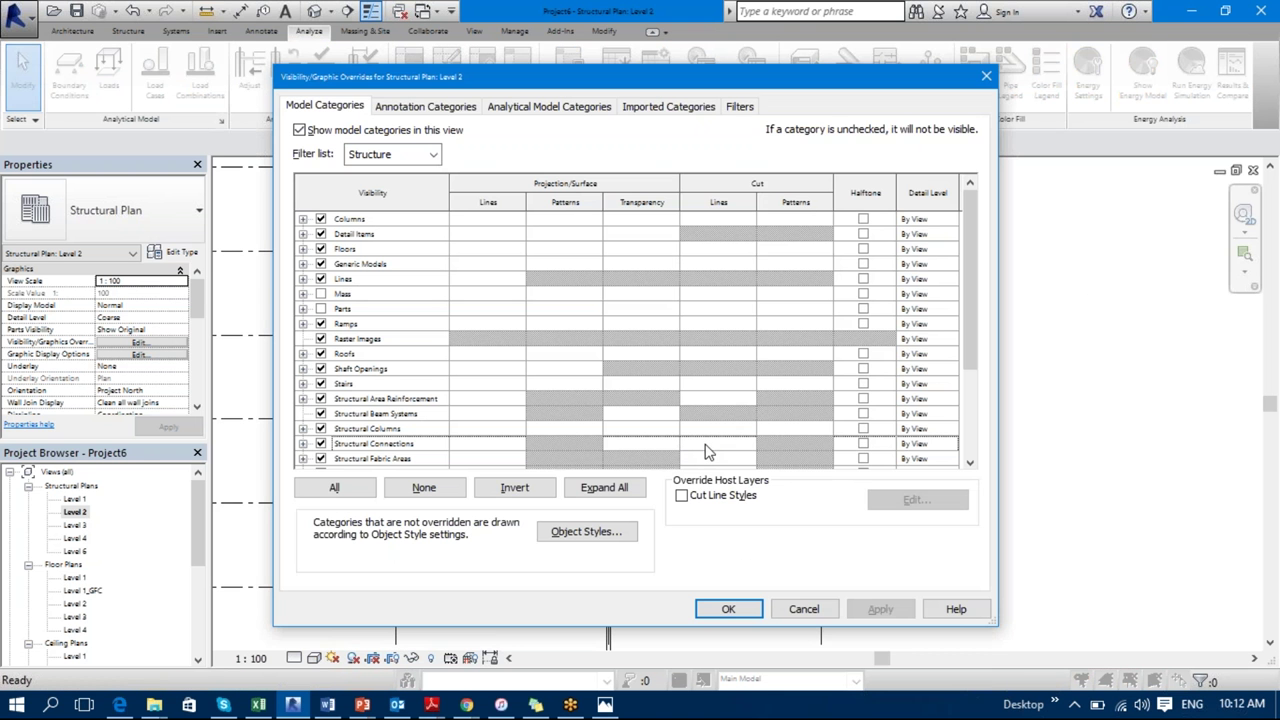
click(728, 610)
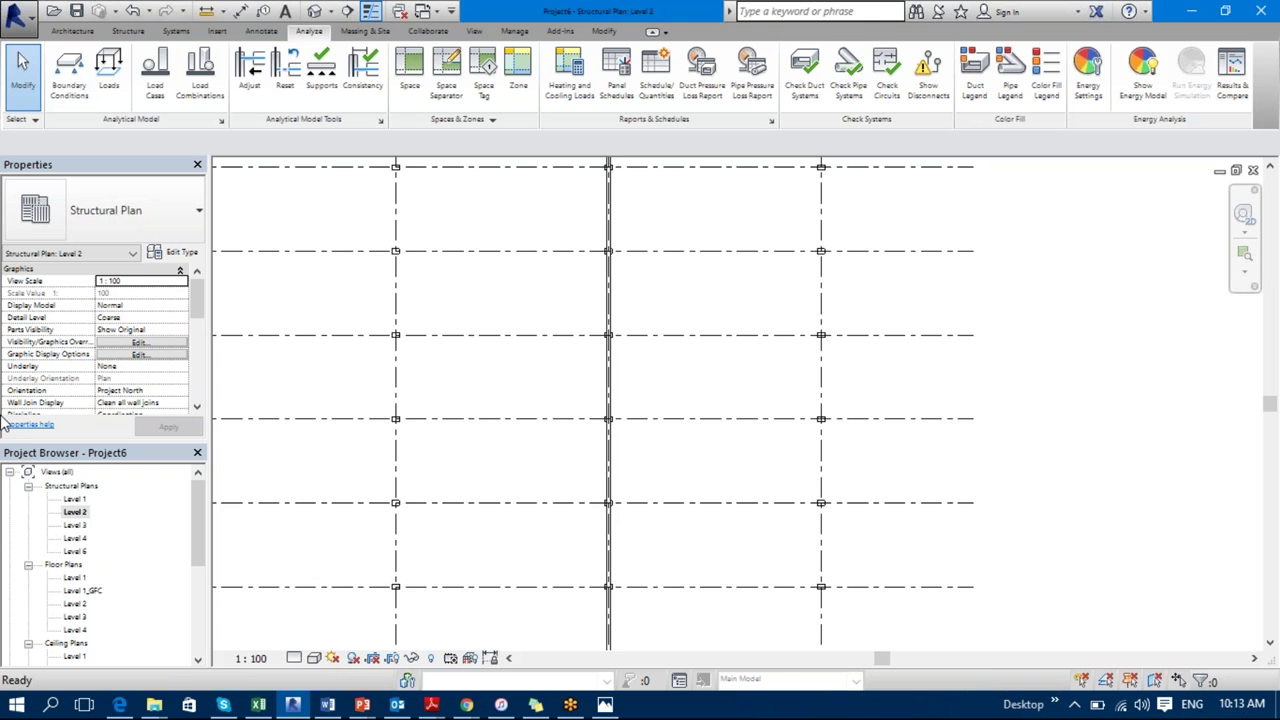
Step: Open the Apply View Template dialog from the Level 2 plan's View Template property
scroll(494, 529, down, 3)
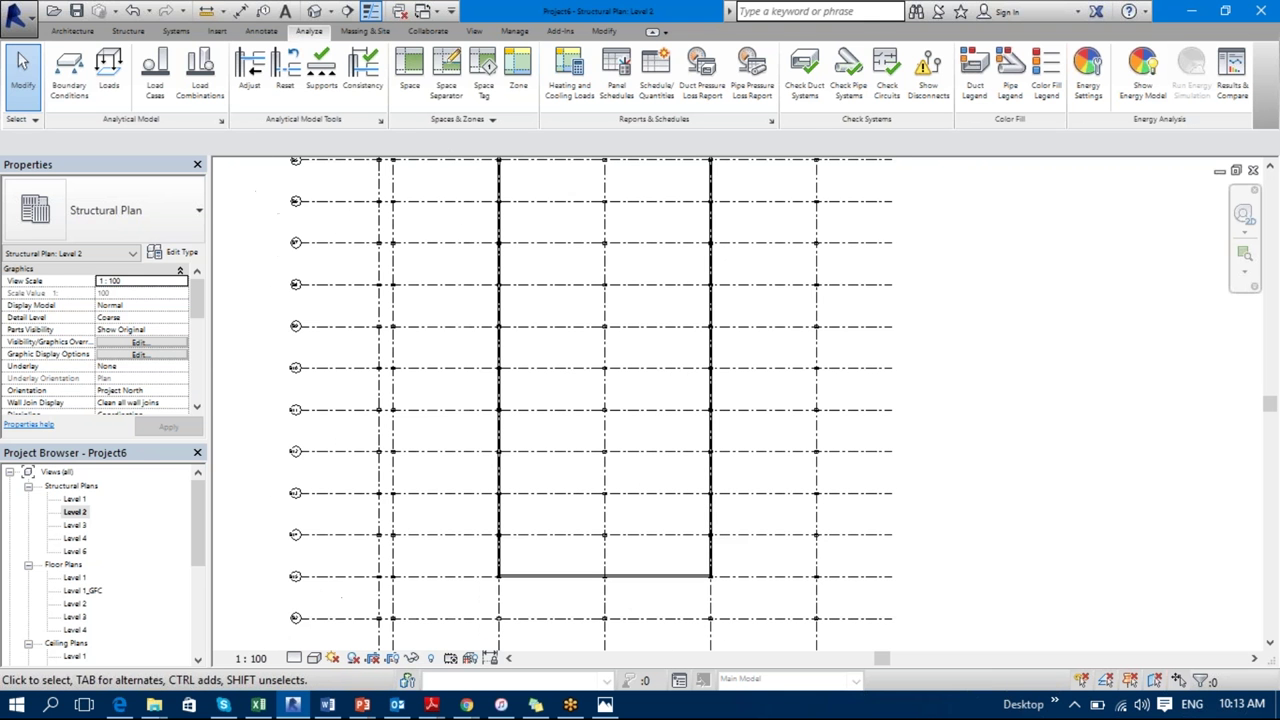
drag(193, 300, 193, 362)
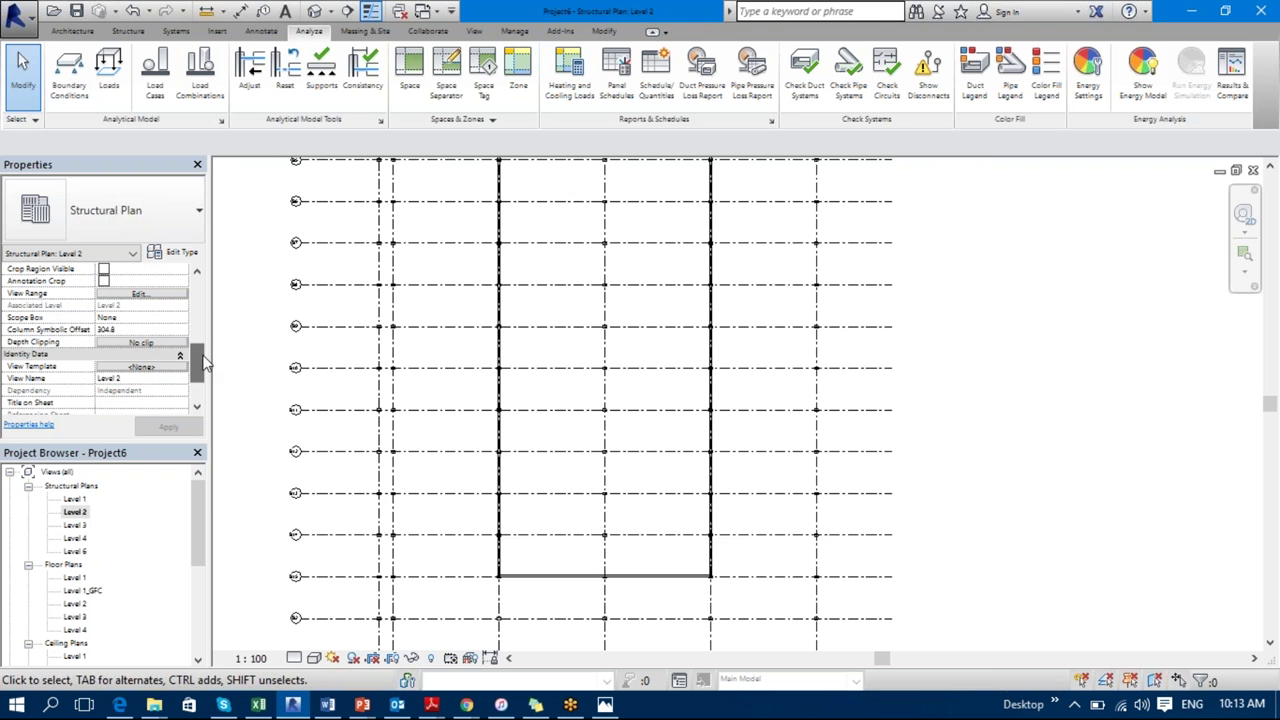
click(223, 400)
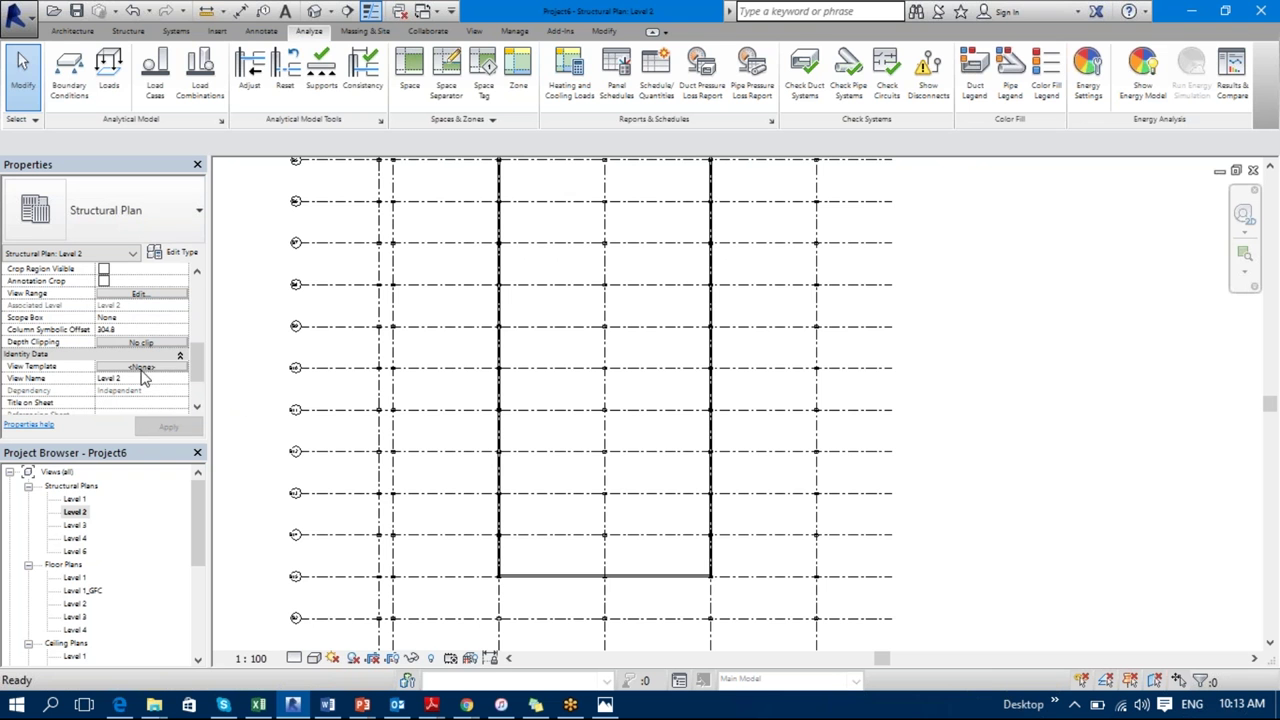
click(145, 368)
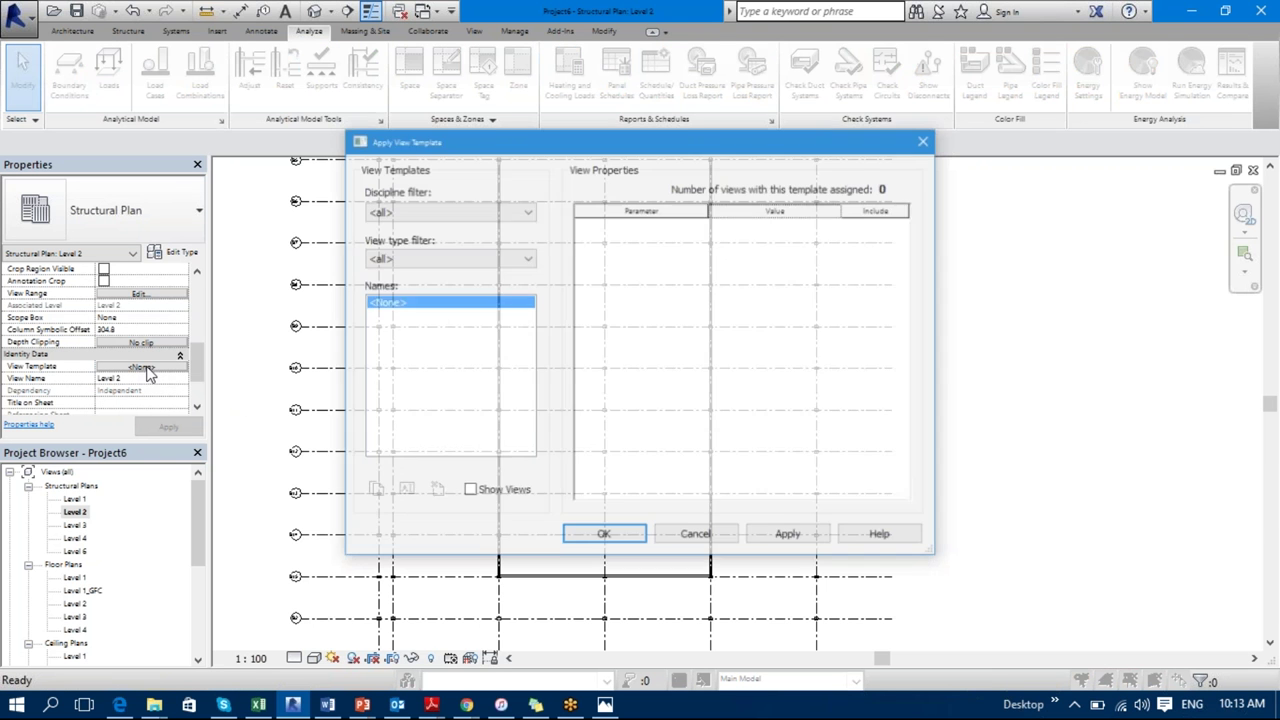
Step: Filter templates by Architectural, then Coordination discipline, then close and reopen the dialog
click(476, 210)
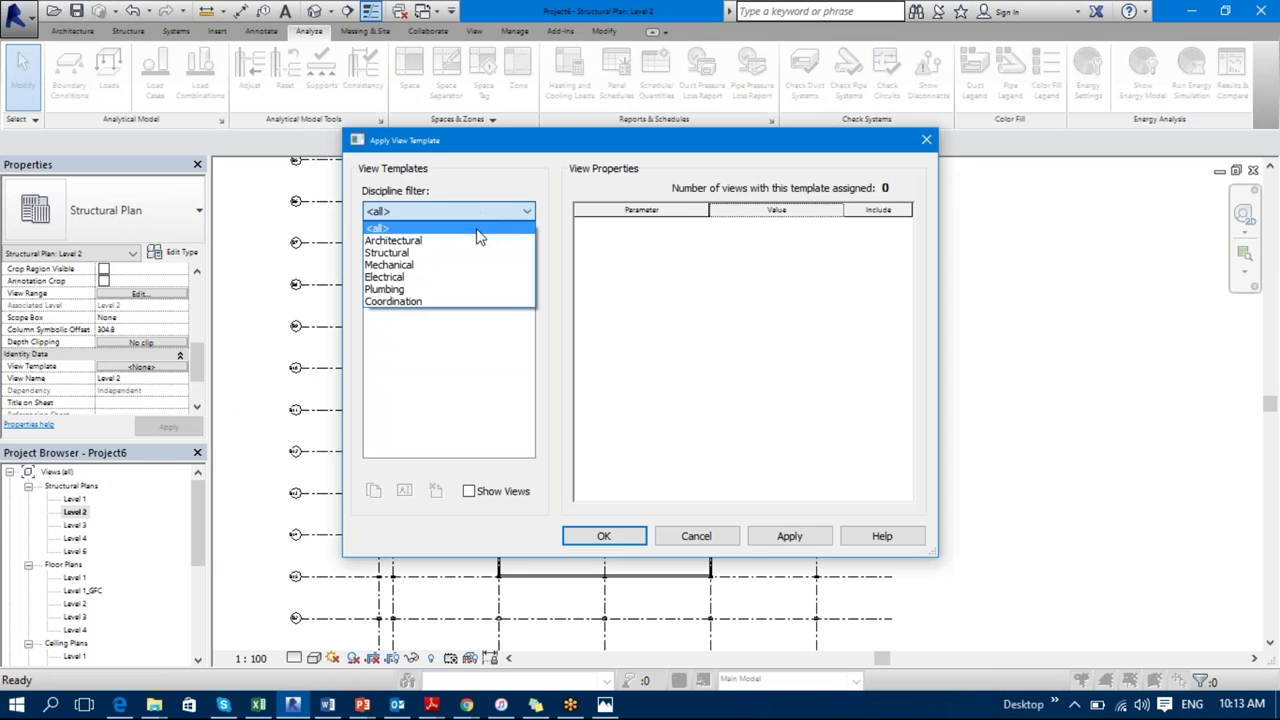
click(476, 244)
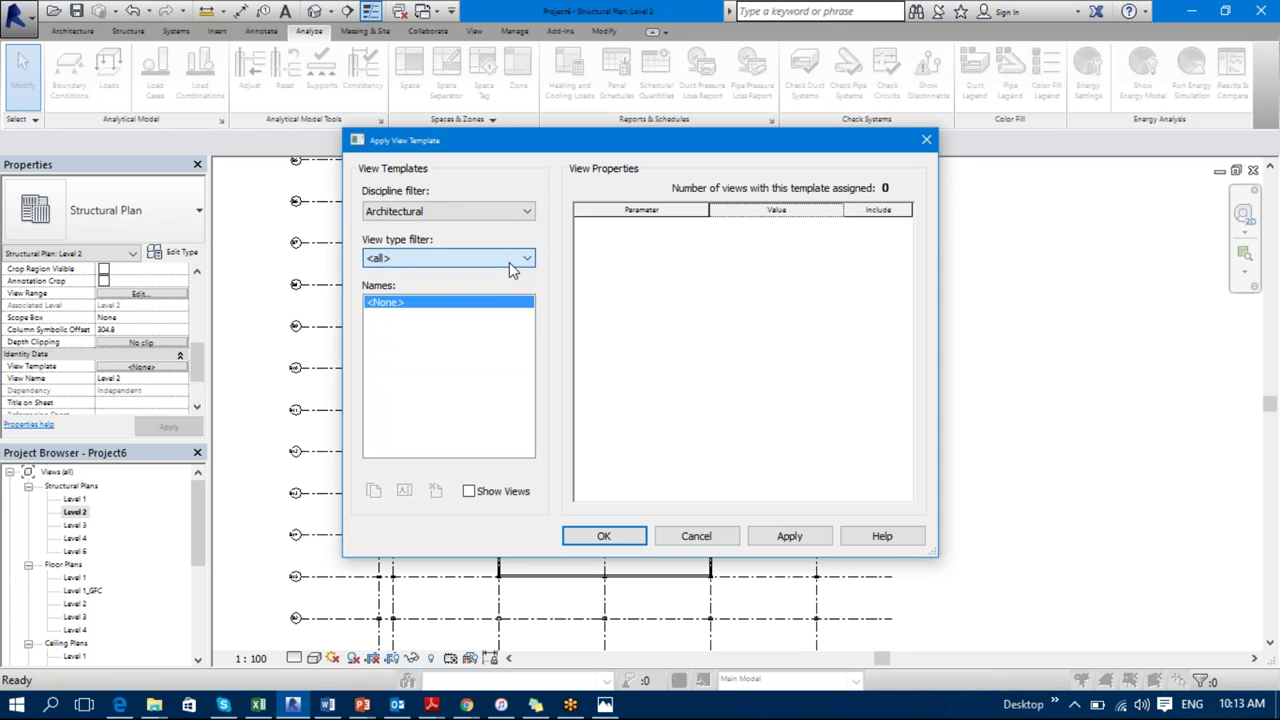
click(520, 211)
click(466, 300)
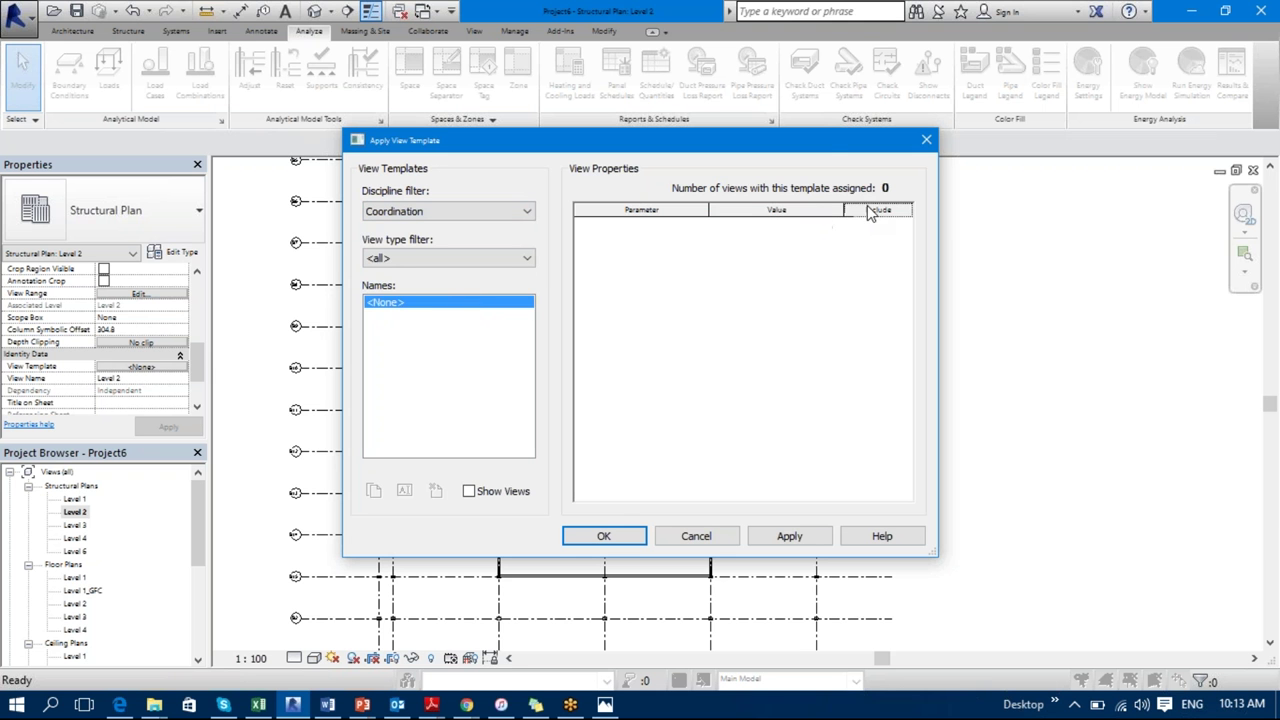
click(926, 139)
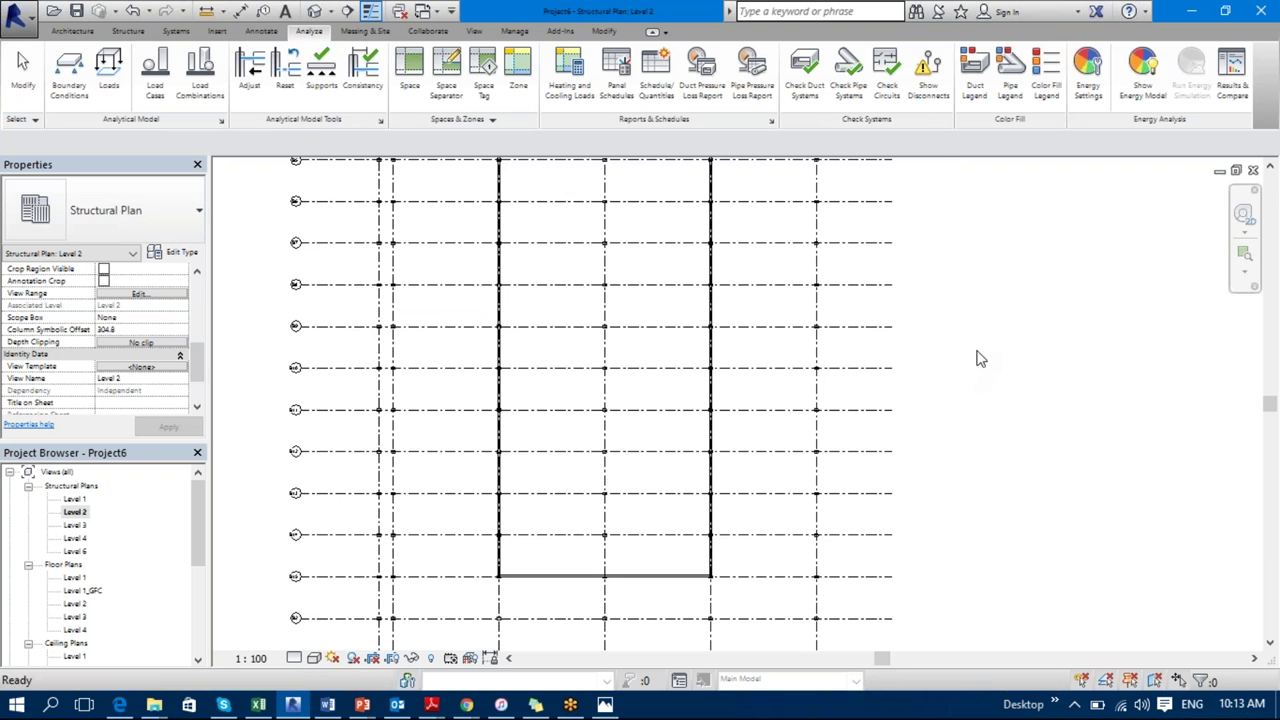
click(157, 370)
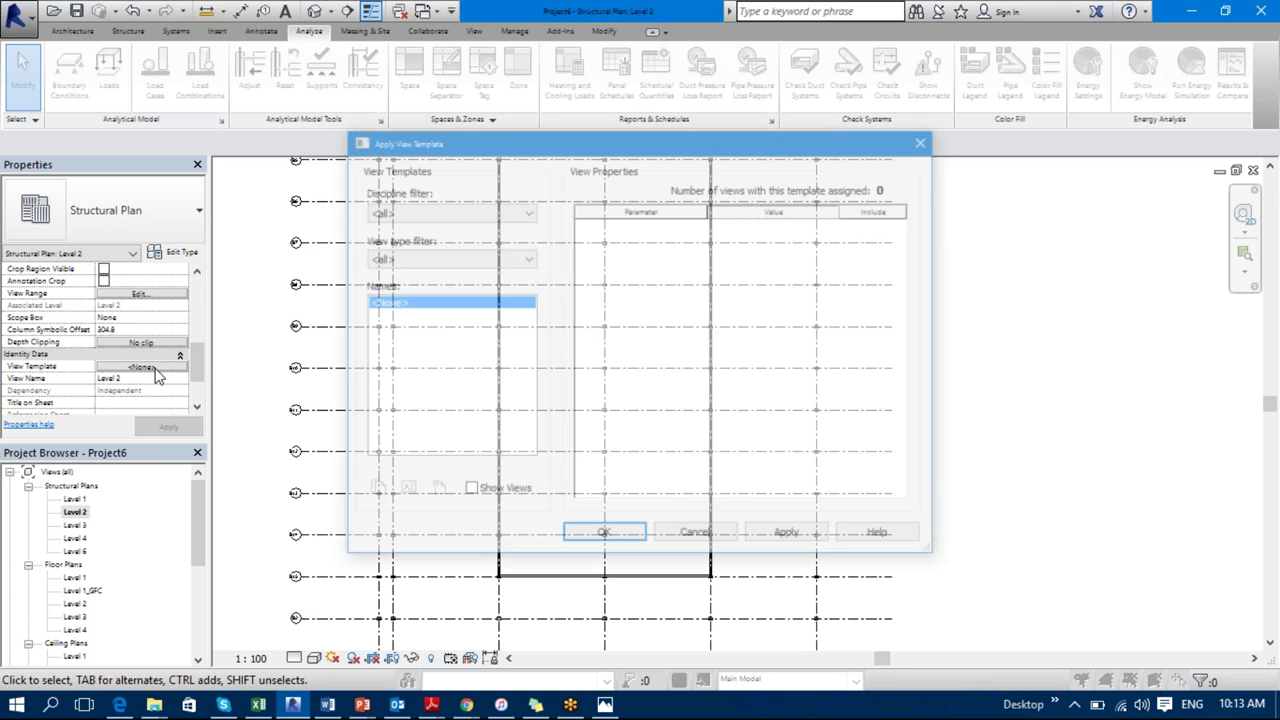
Step: Show existing views as template sources, preview Level 1, and enlarge and reposition the dialog
click(469, 491)
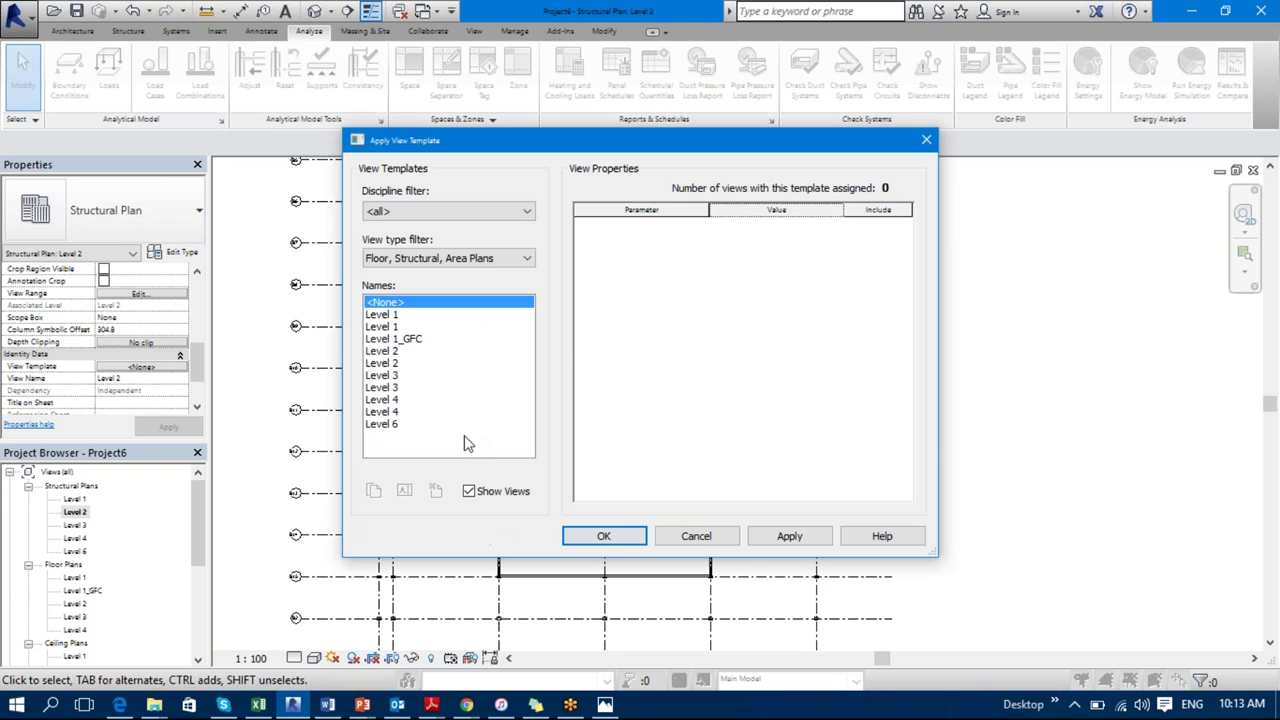
click(400, 315)
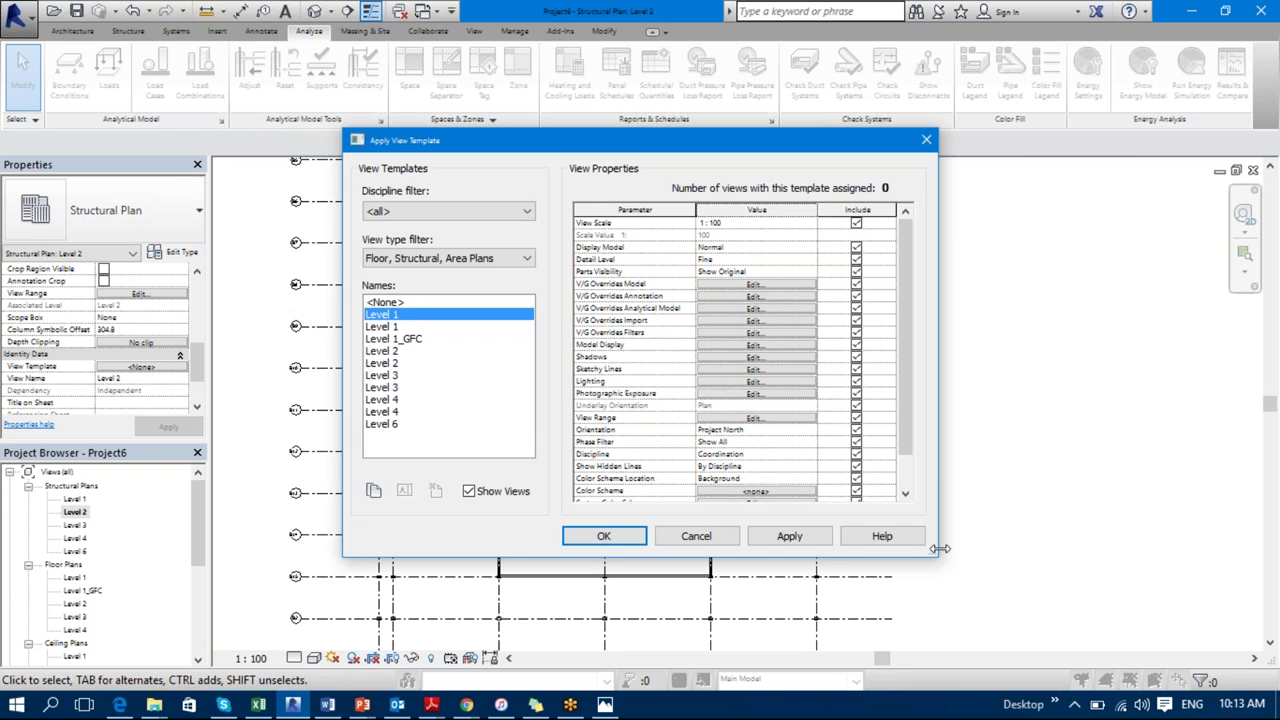
drag(937, 555, 1097, 562)
drag(644, 152, 567, 152)
Step: Filter to 3D views to preview {3D}, filter back to plans, and close without applying
click(606, 258)
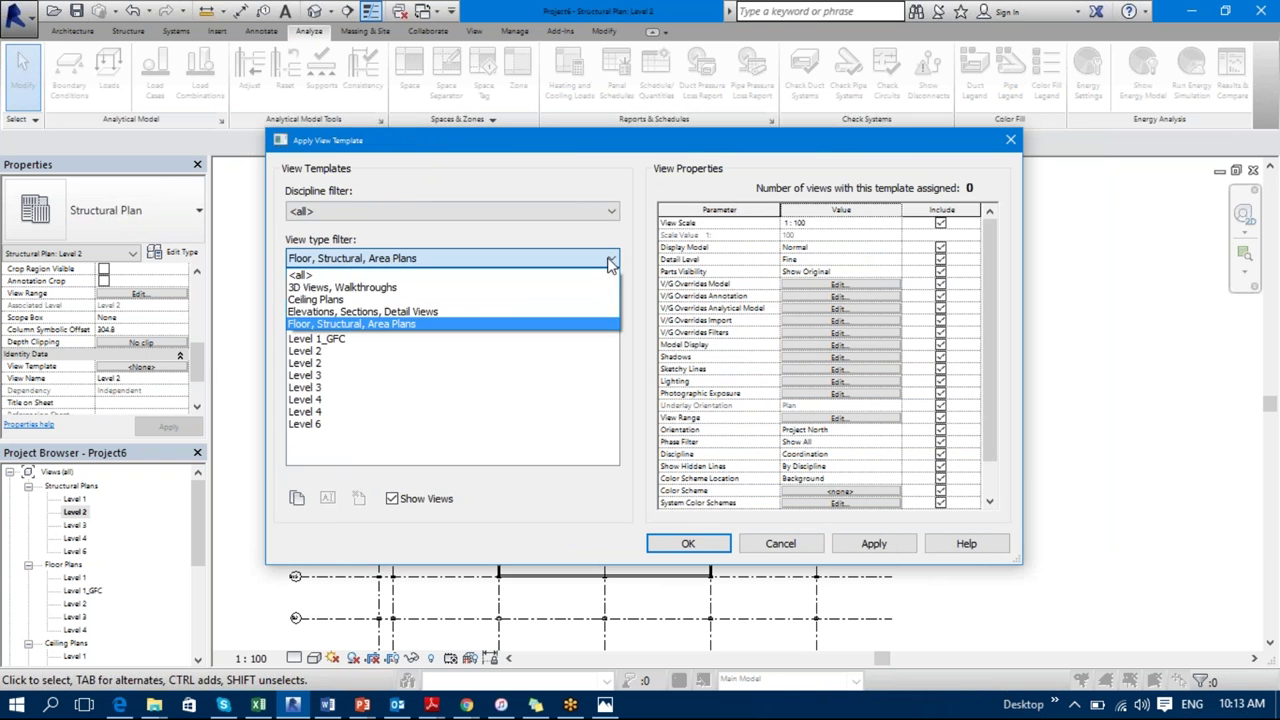
click(537, 285)
click(530, 315)
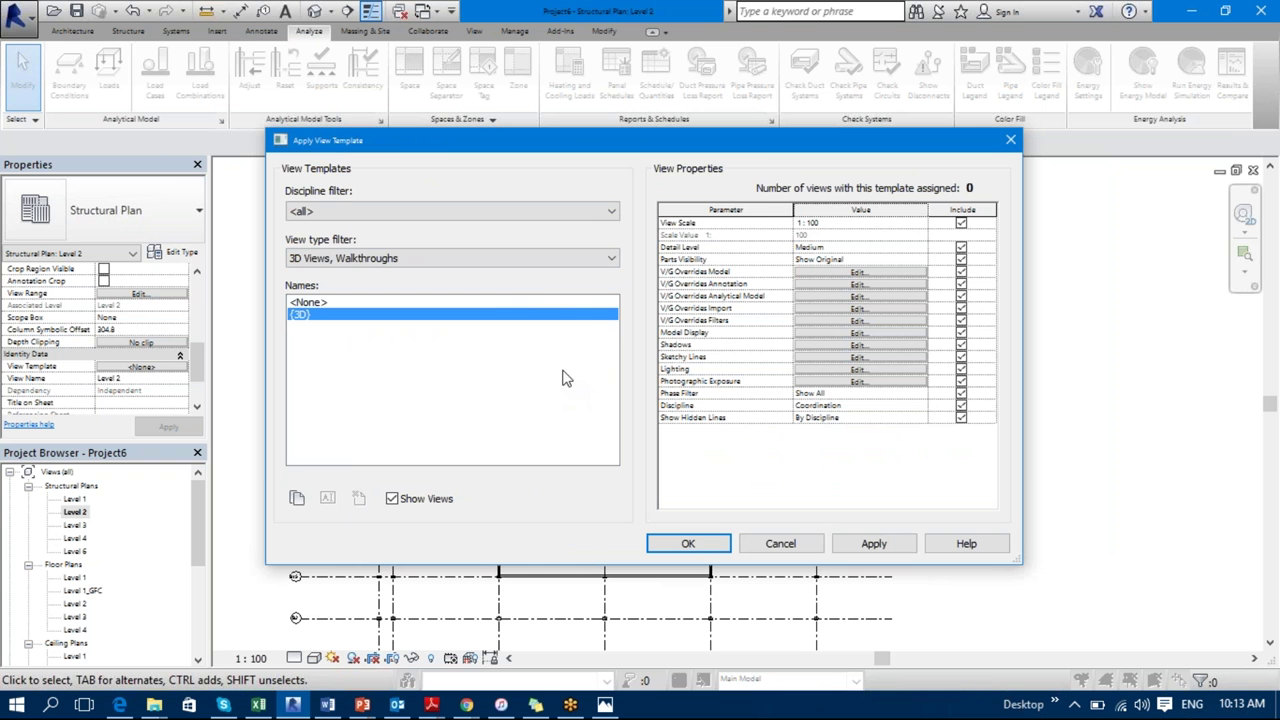
click(605, 258)
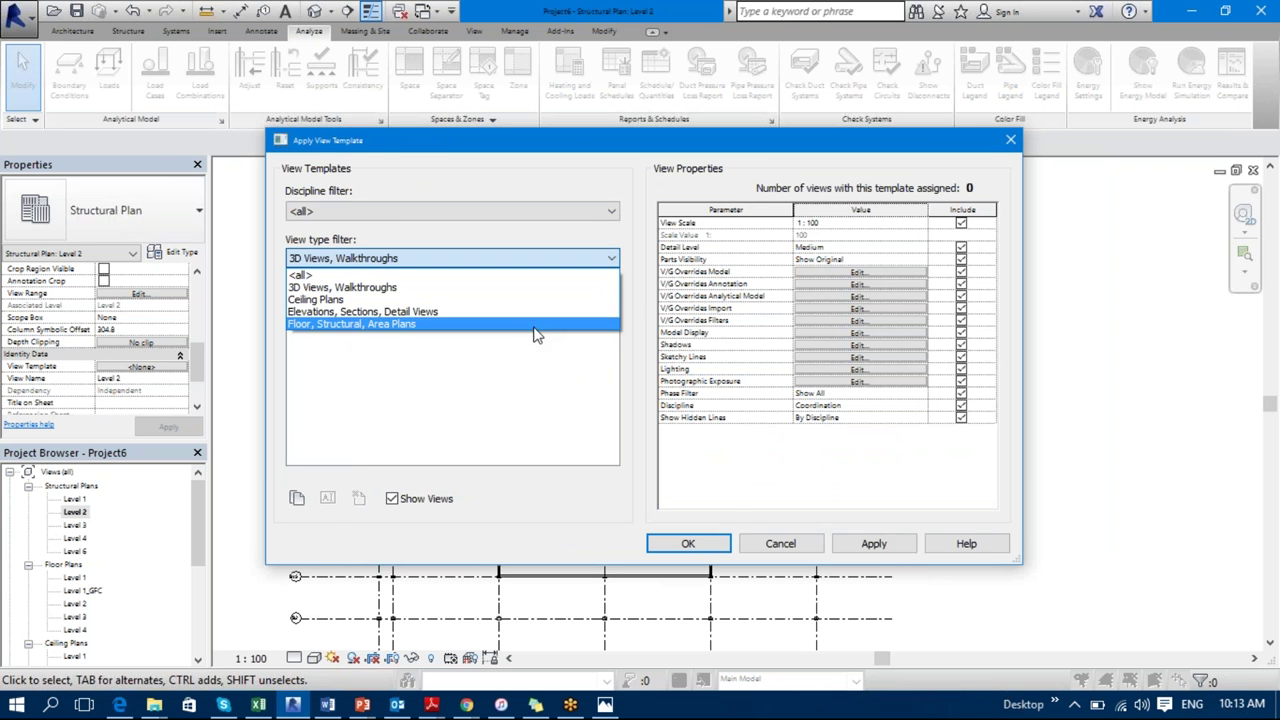
click(541, 327)
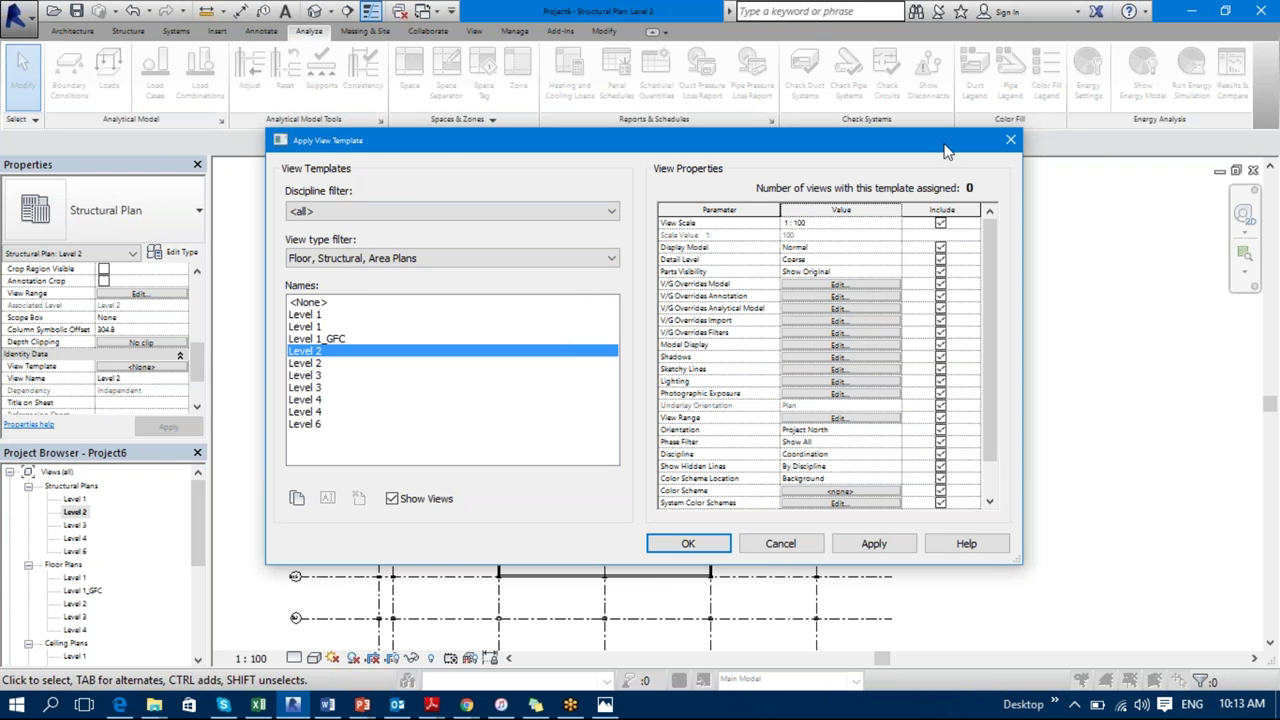
click(1009, 141)
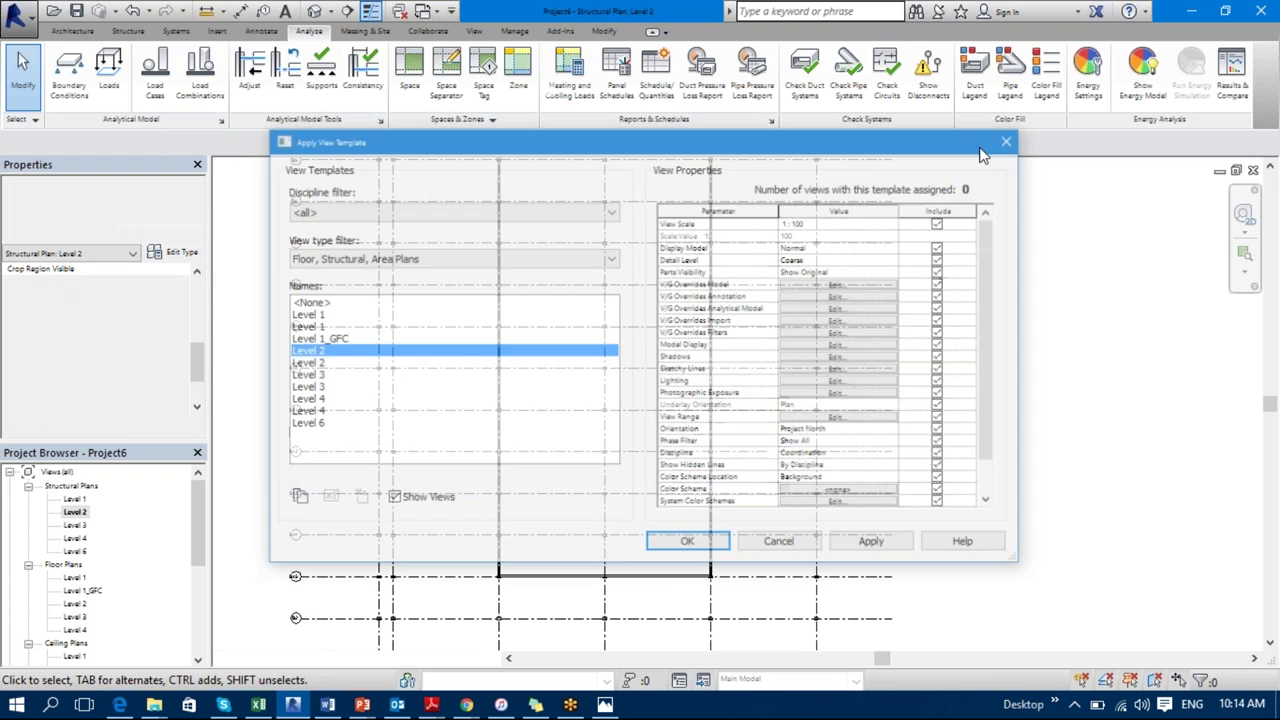
click(515, 31)
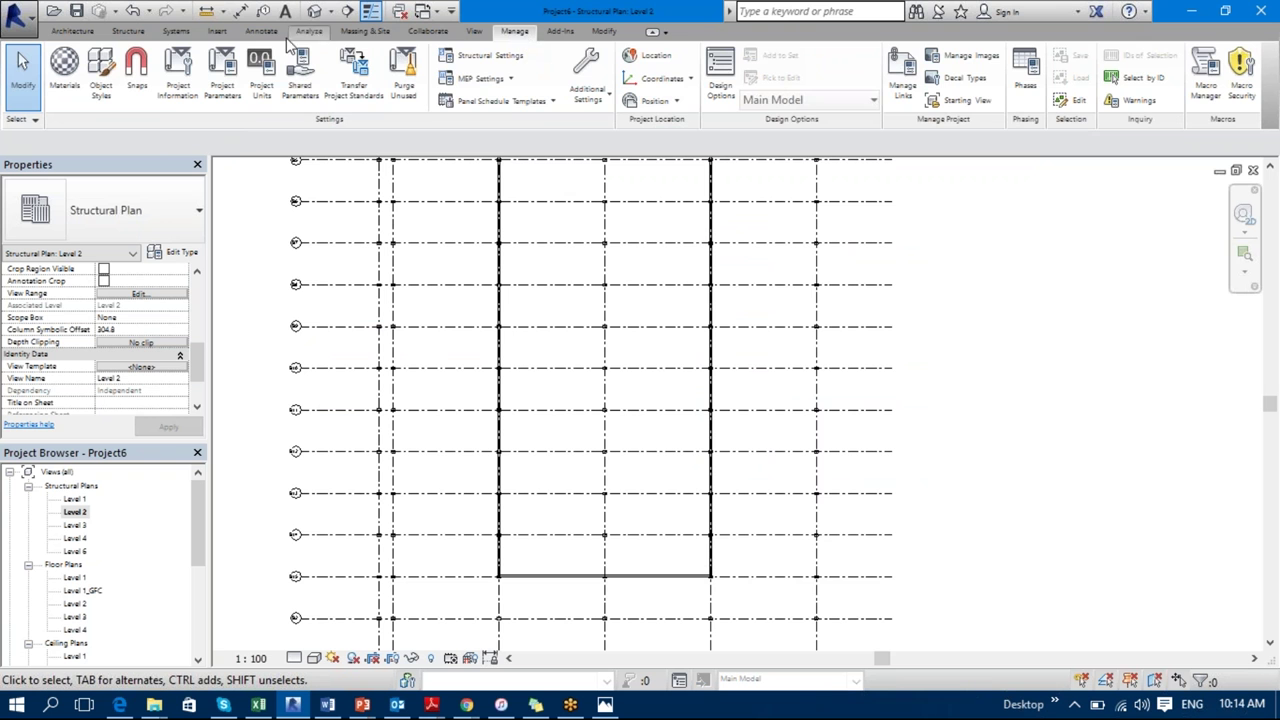
Step: Move through the Collaborate and View tabs, opening and closing the View Templates dropdown
click(422, 33)
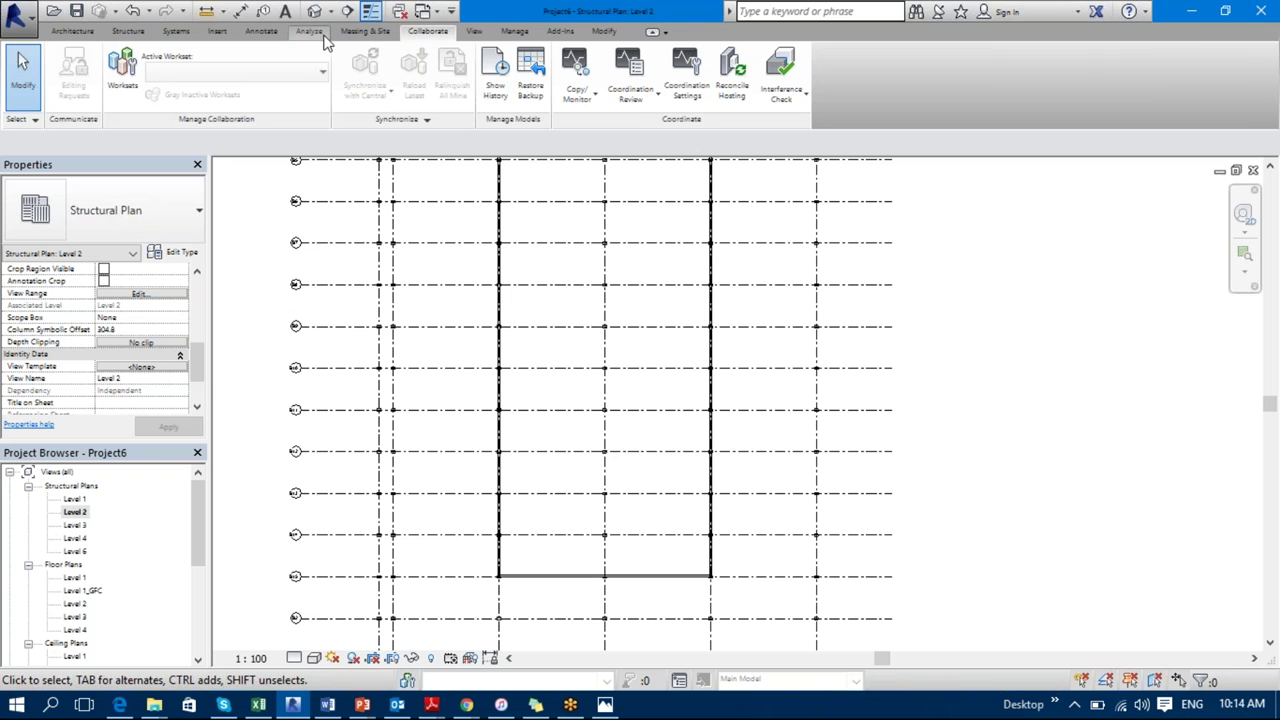
click(477, 33)
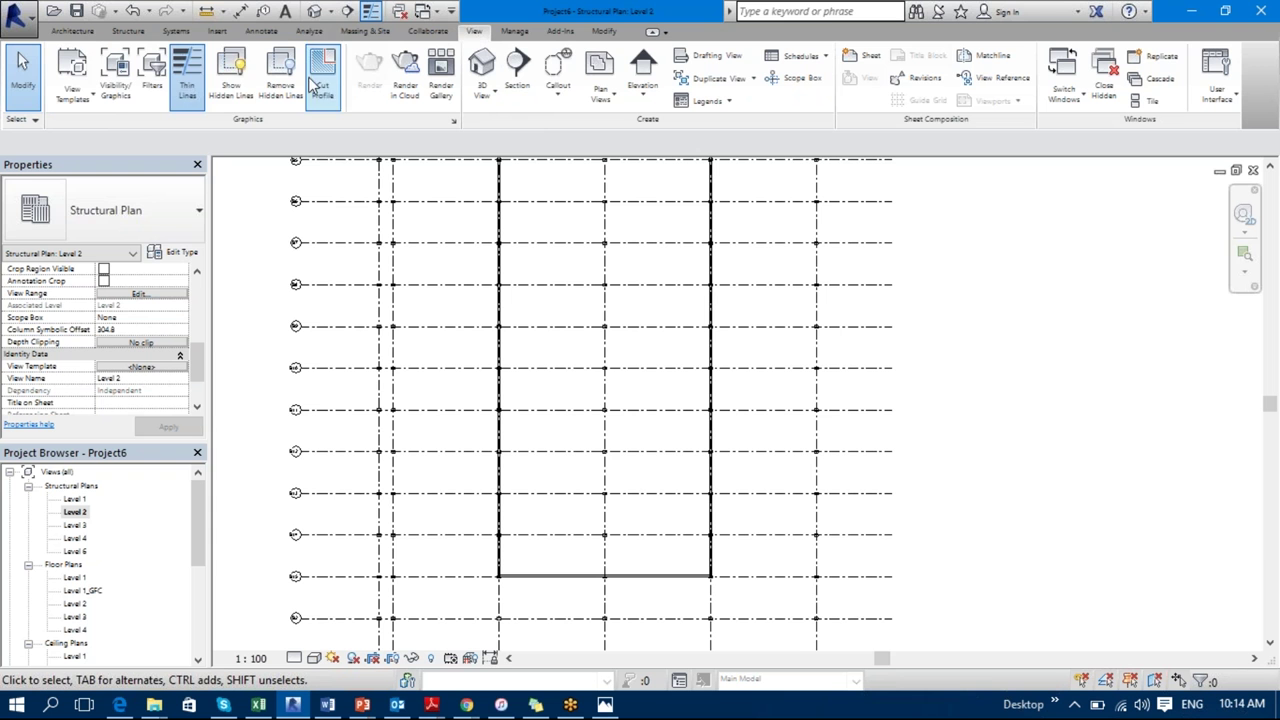
click(72, 88)
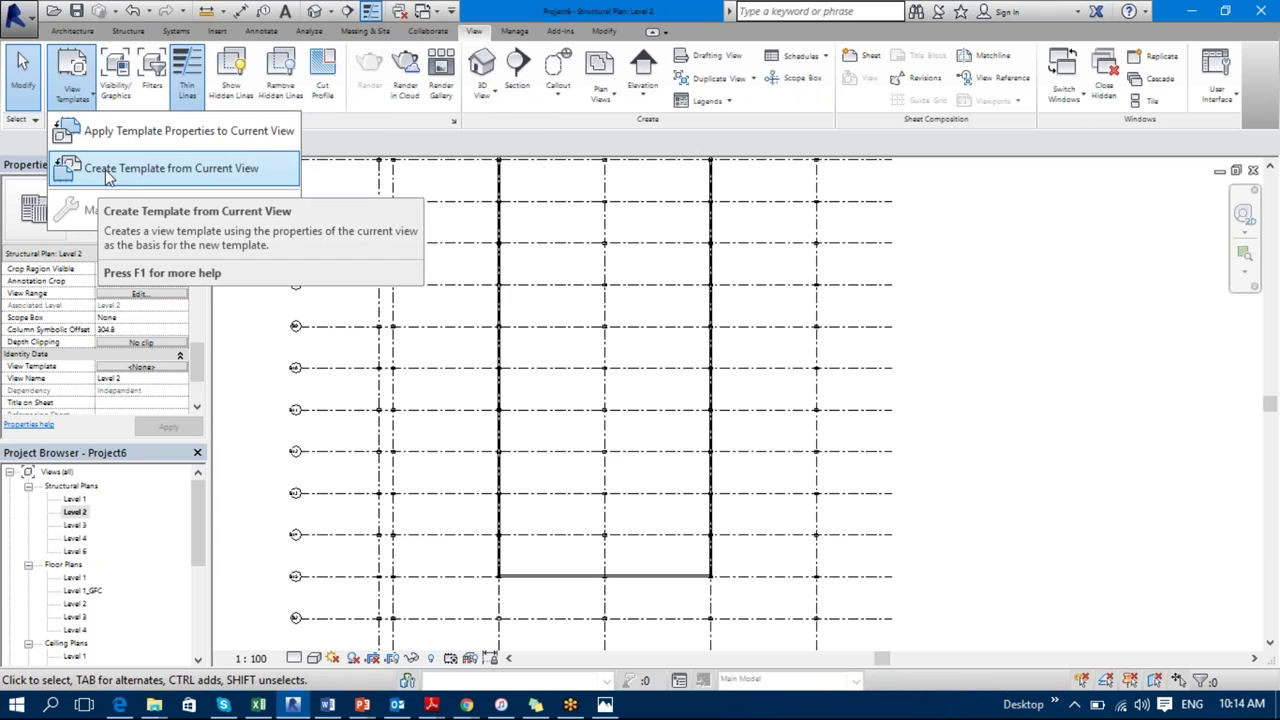
click(130, 131)
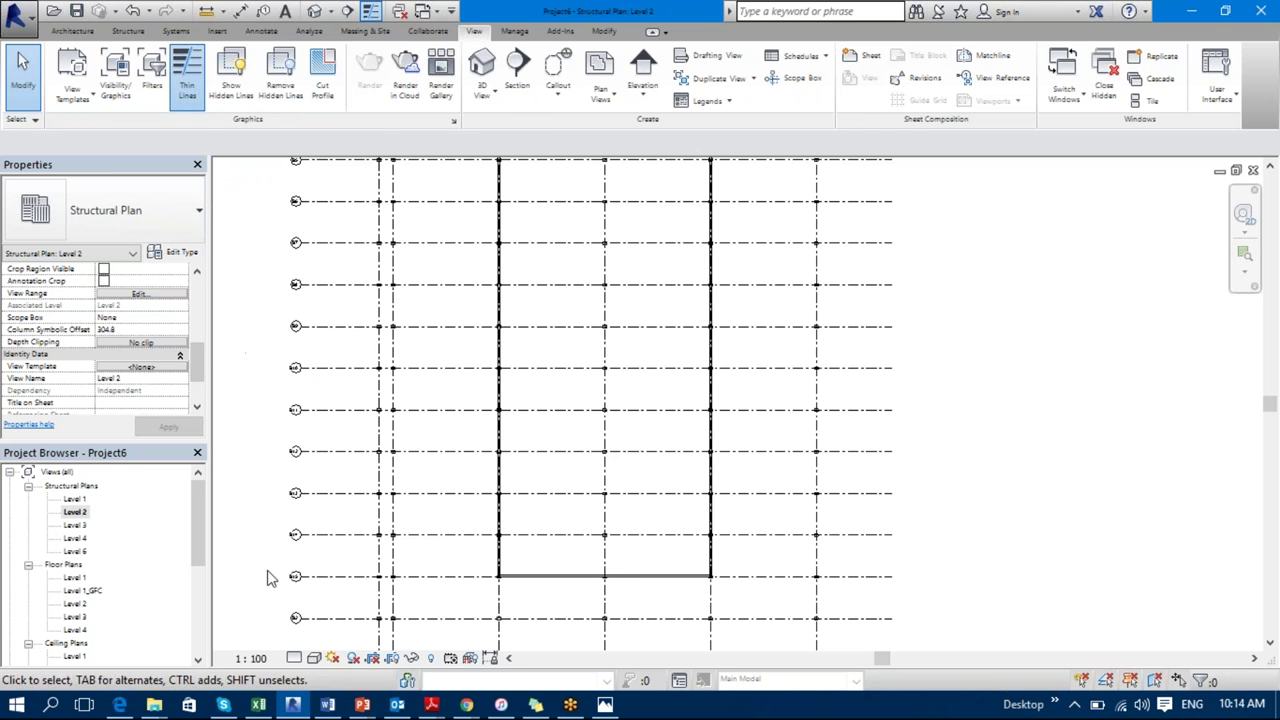
Step: In the template picker, show views, pick Level 1 and inspect its V/G Overrides Model
click(141, 368)
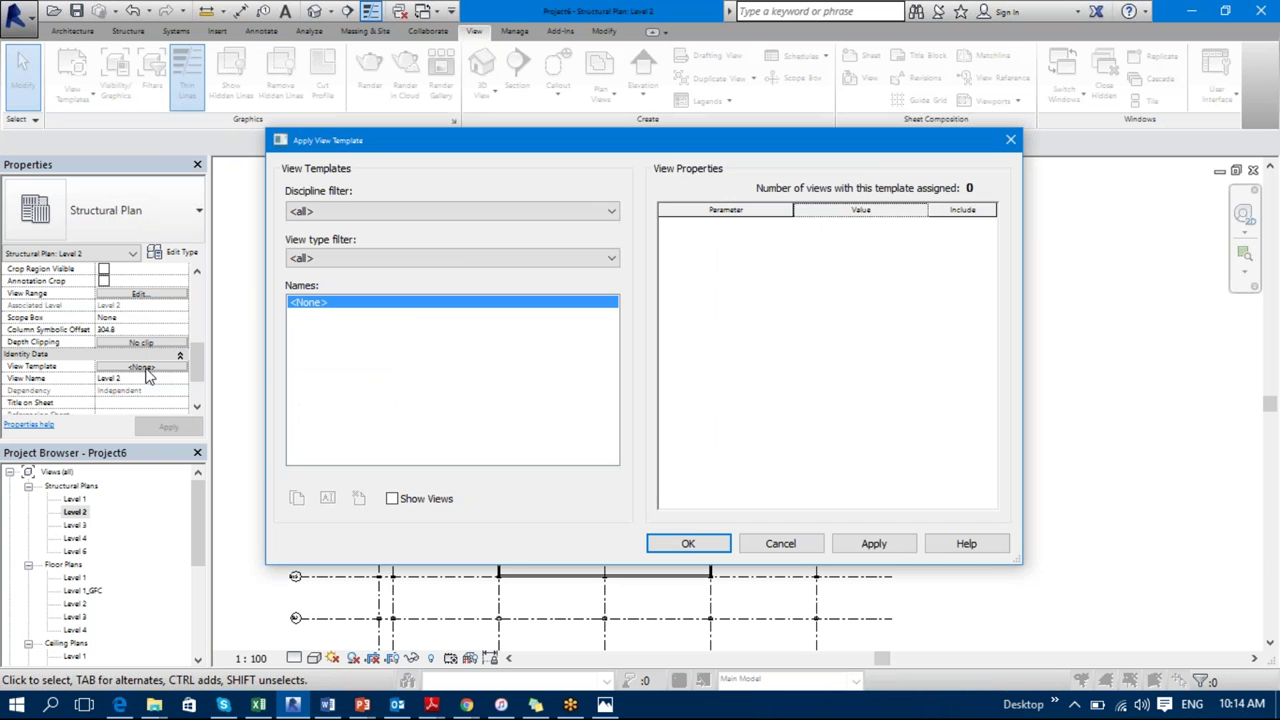
click(392, 498)
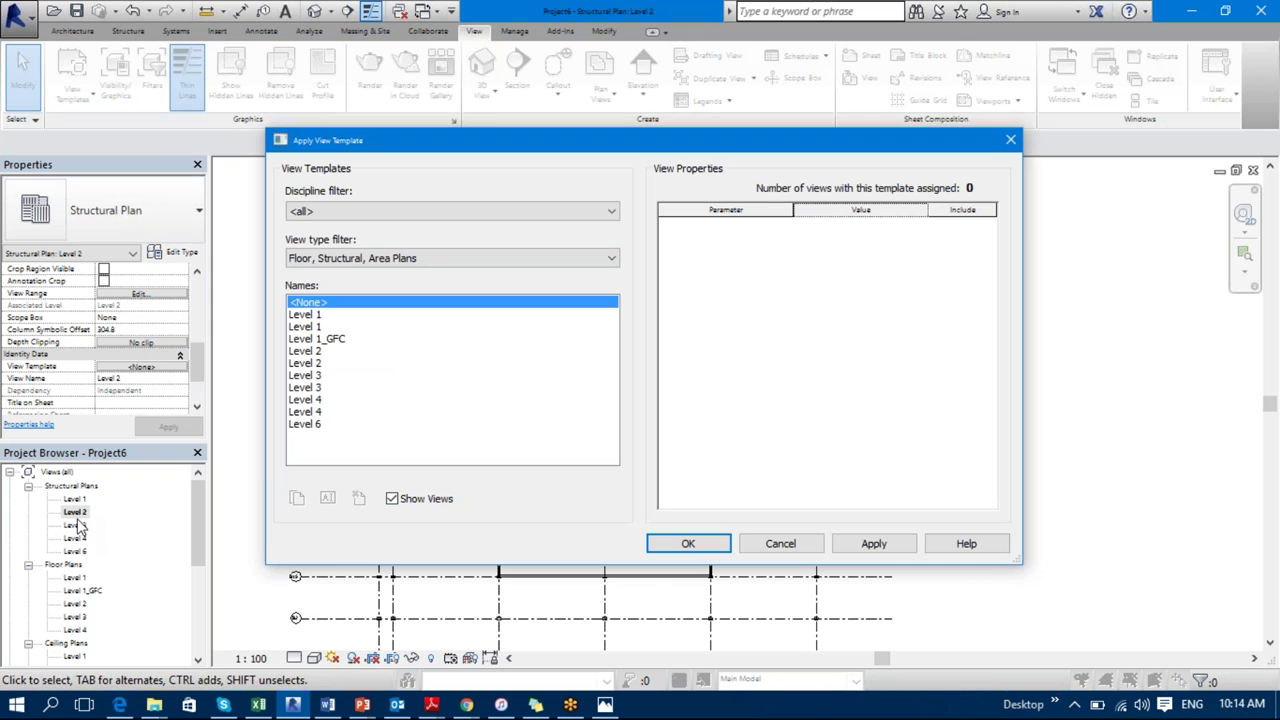
click(312, 327)
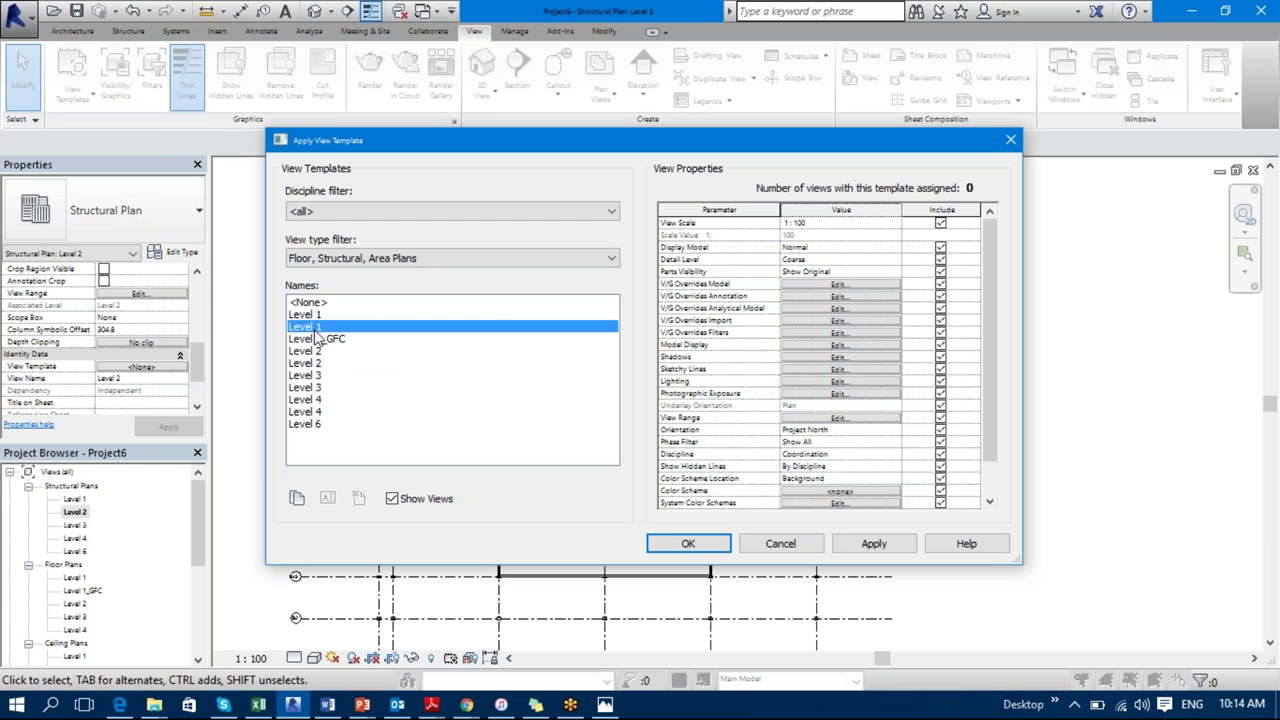
click(796, 284)
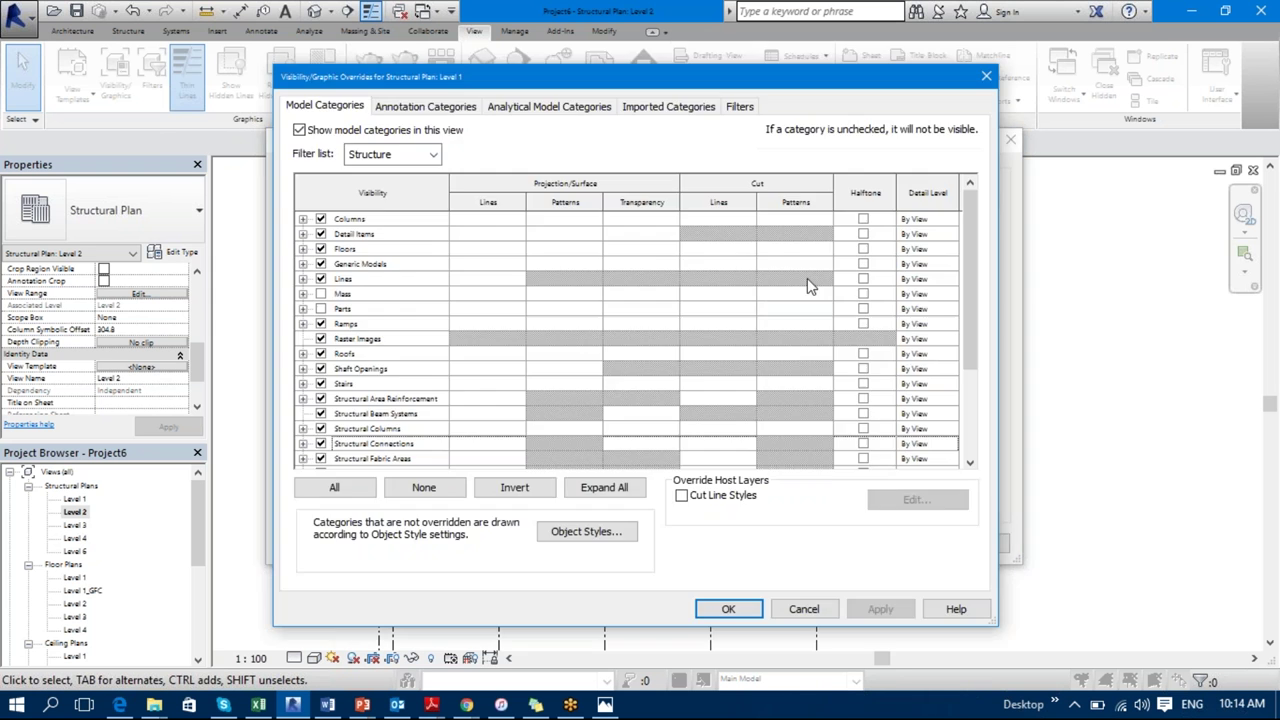
drag(964, 226, 968, 330)
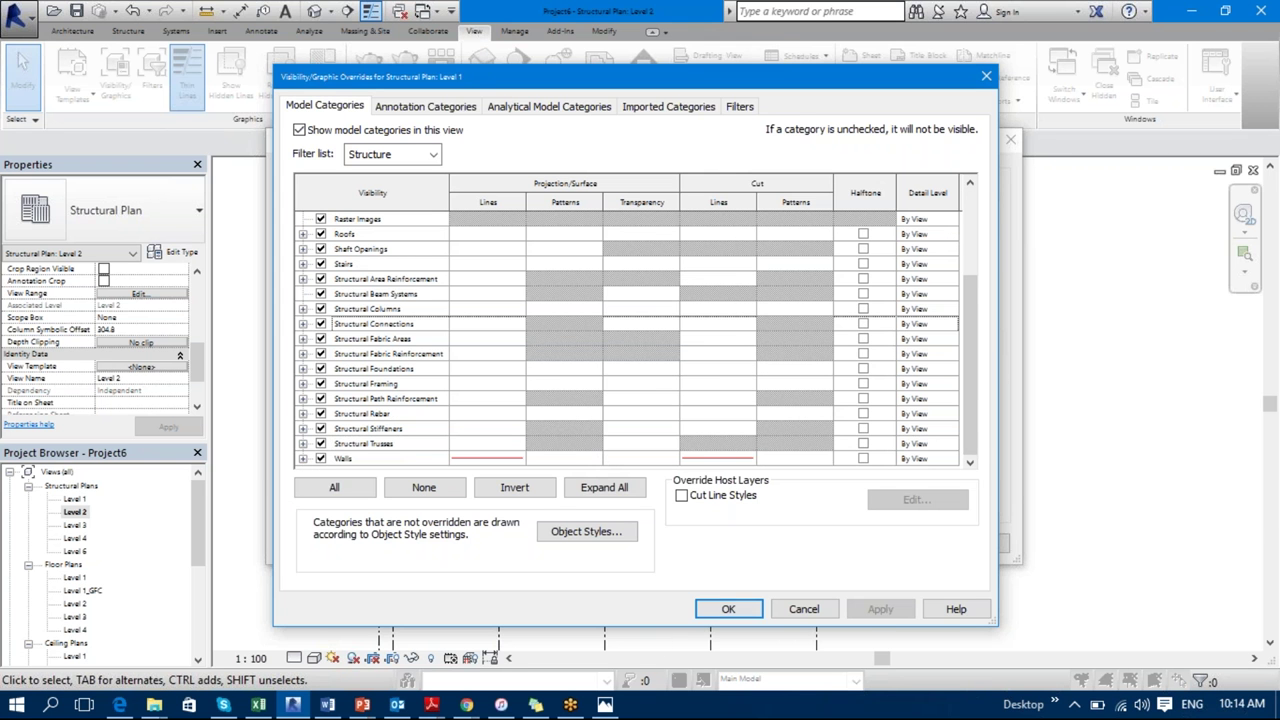
click(728, 609)
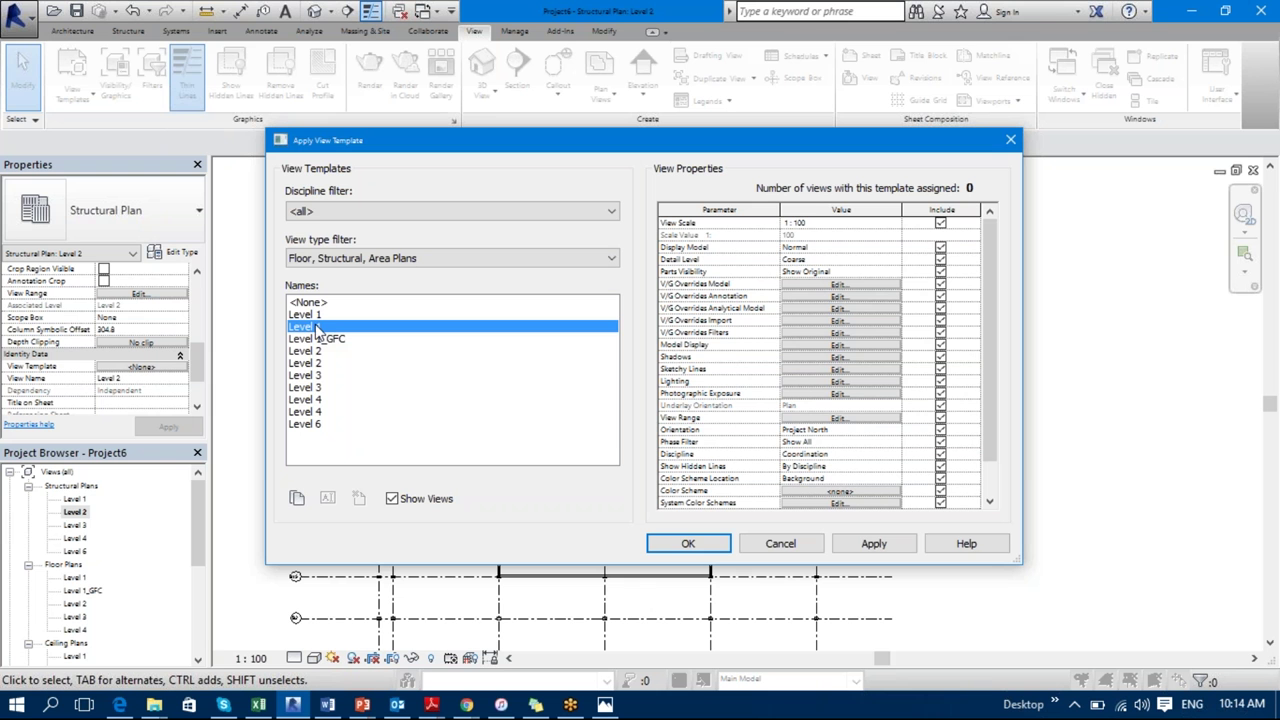
Step: Apply Level 1's properties to the Level 2 plan, confirm with OK, then reopen the picker
click(885, 552)
click(686, 545)
scroll(766, 517, up, 3)
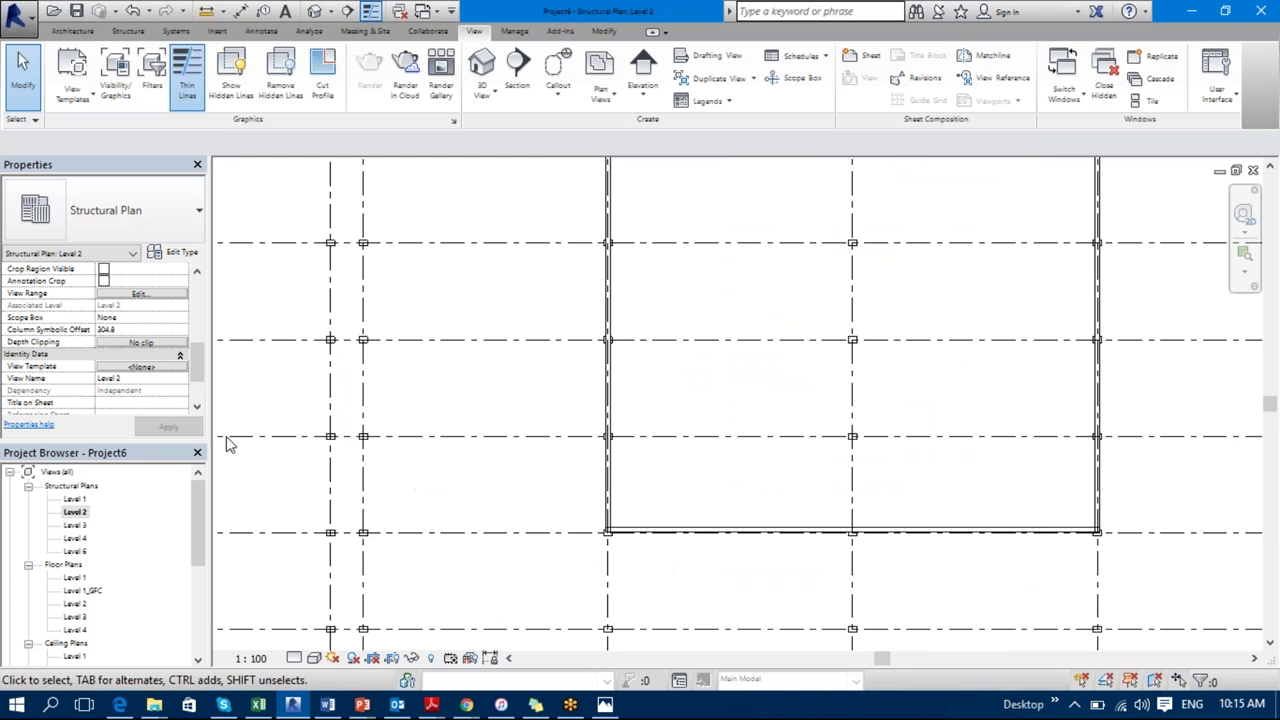
click(142, 368)
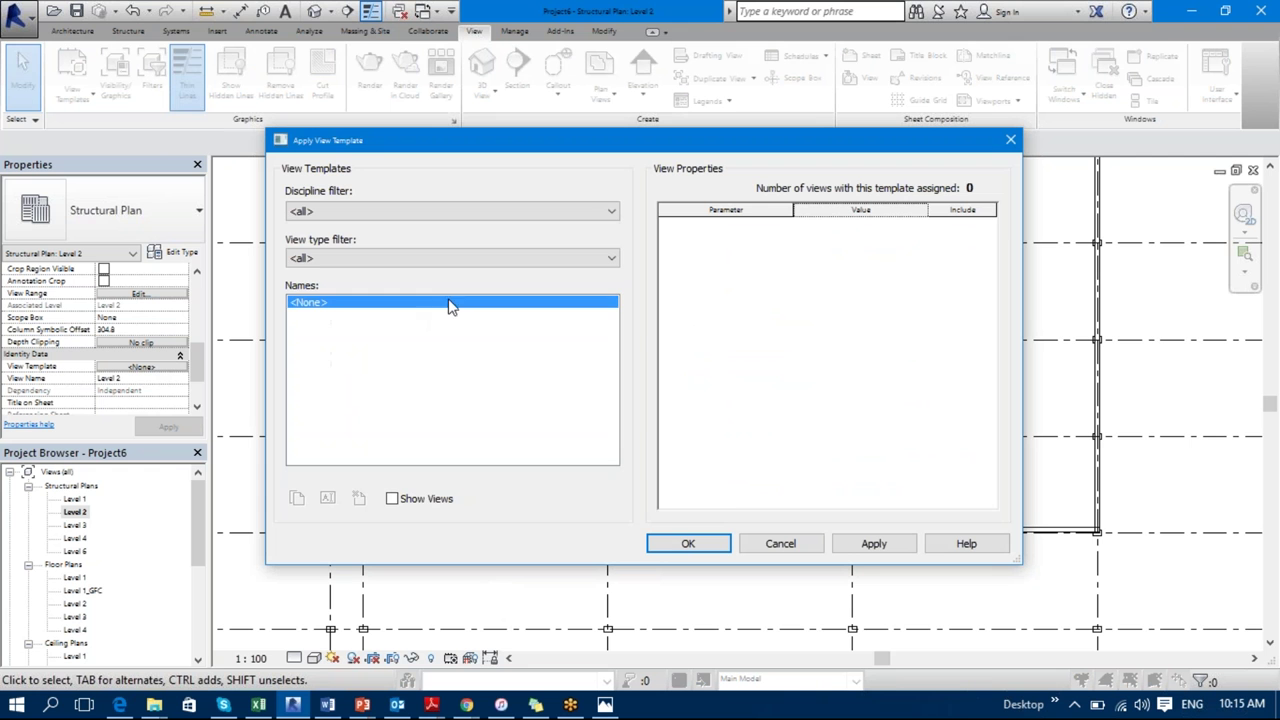
click(393, 498)
click(333, 327)
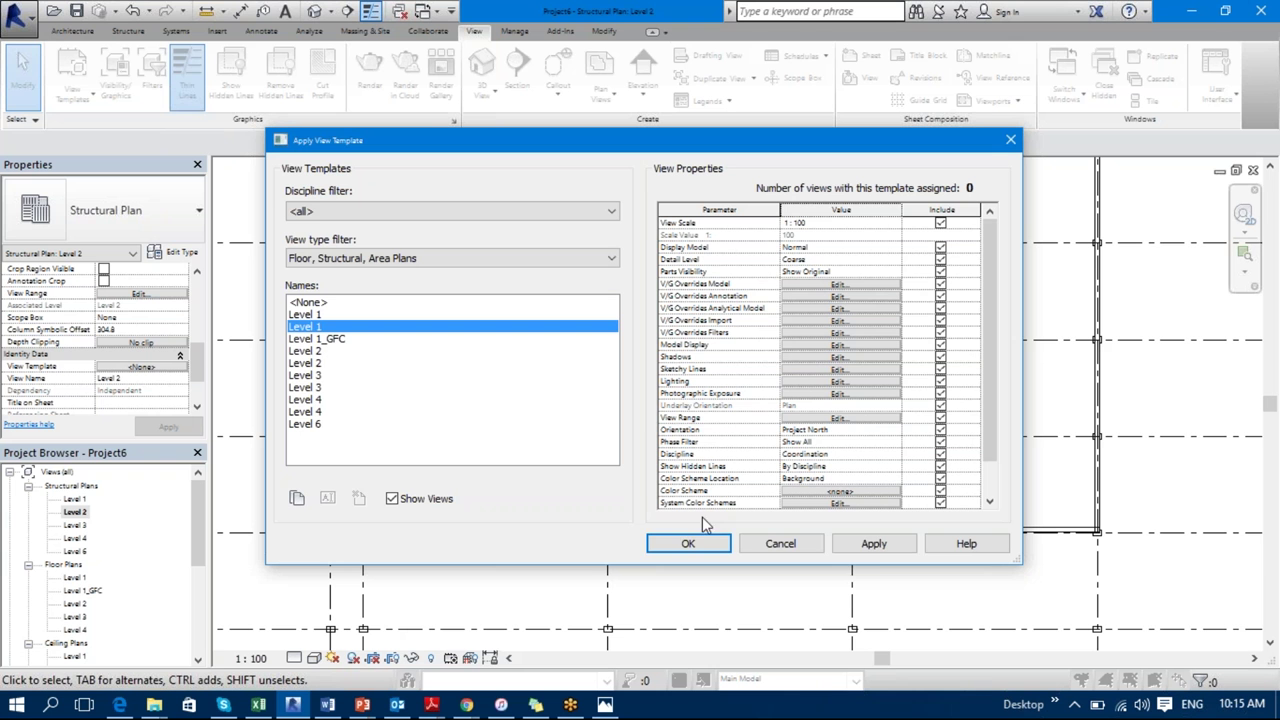
click(851, 546)
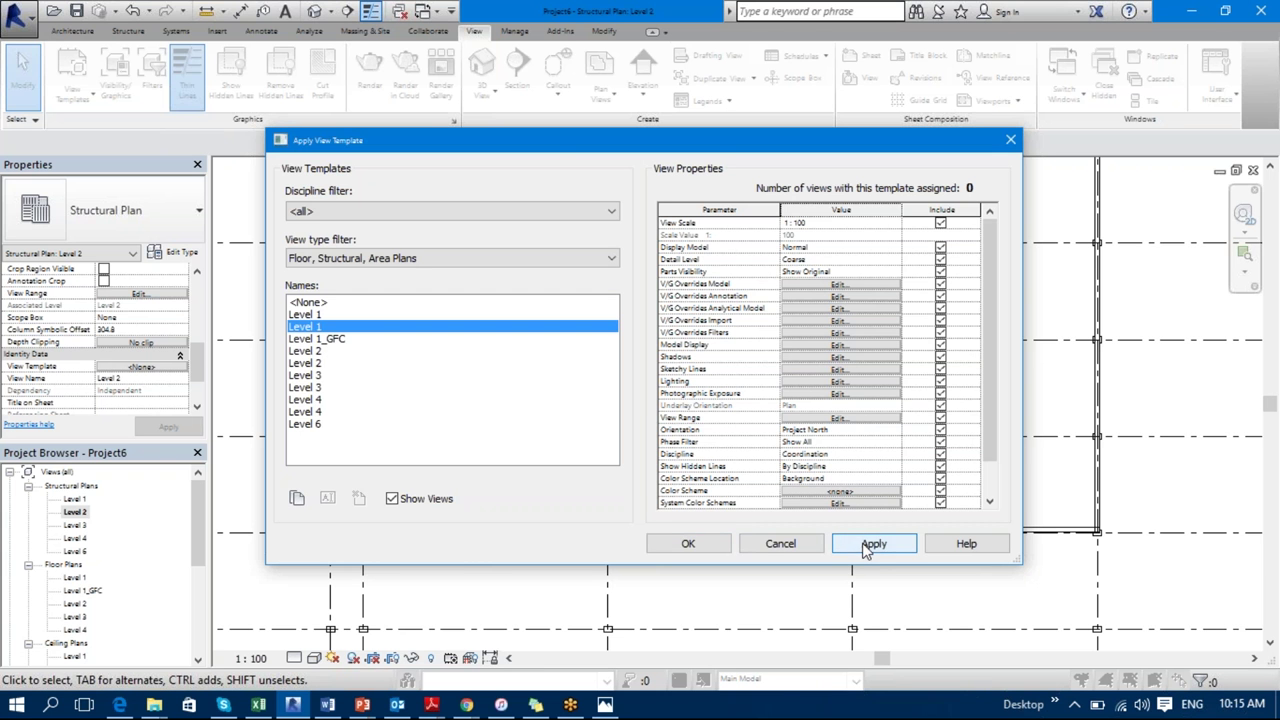
key(Return)
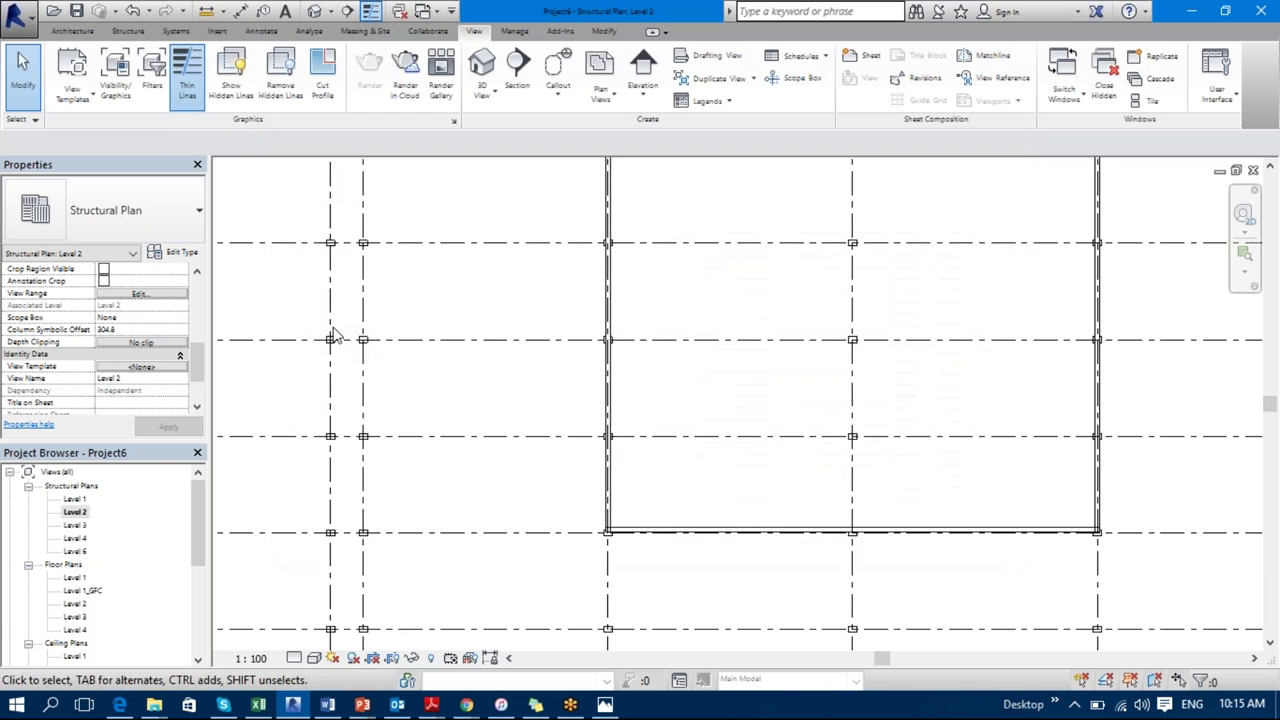
click(150, 368)
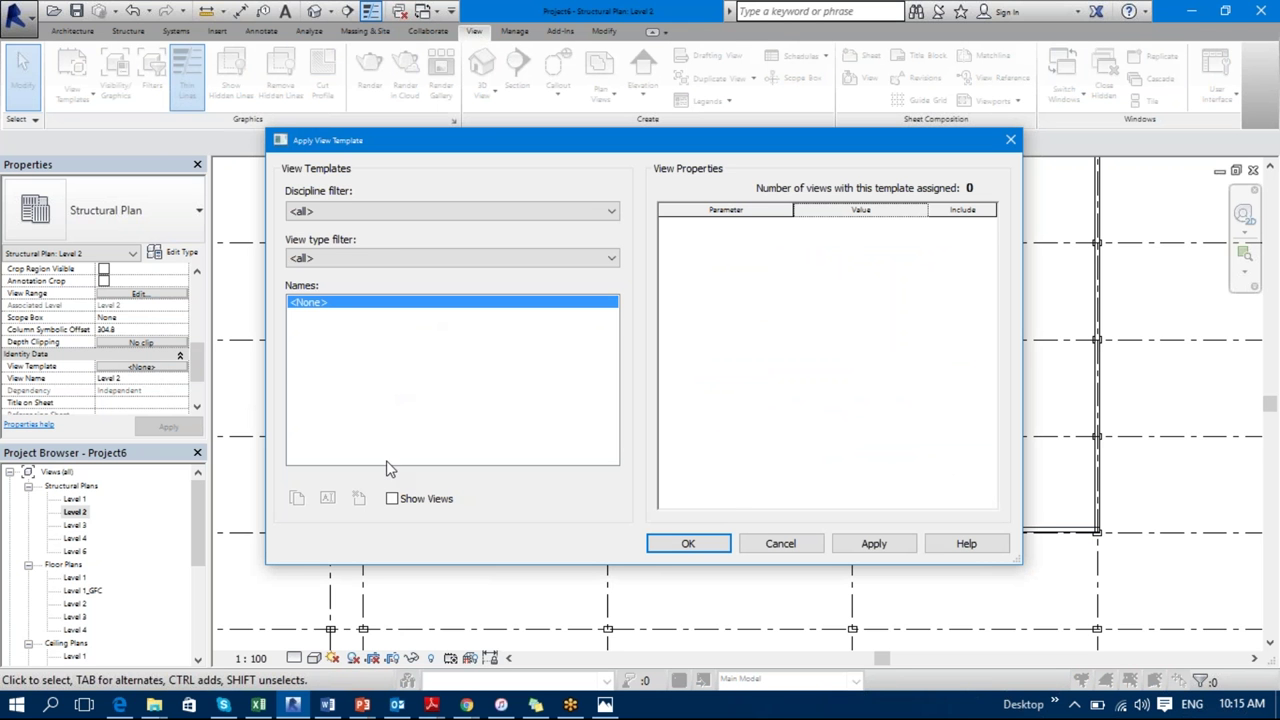
click(392, 499)
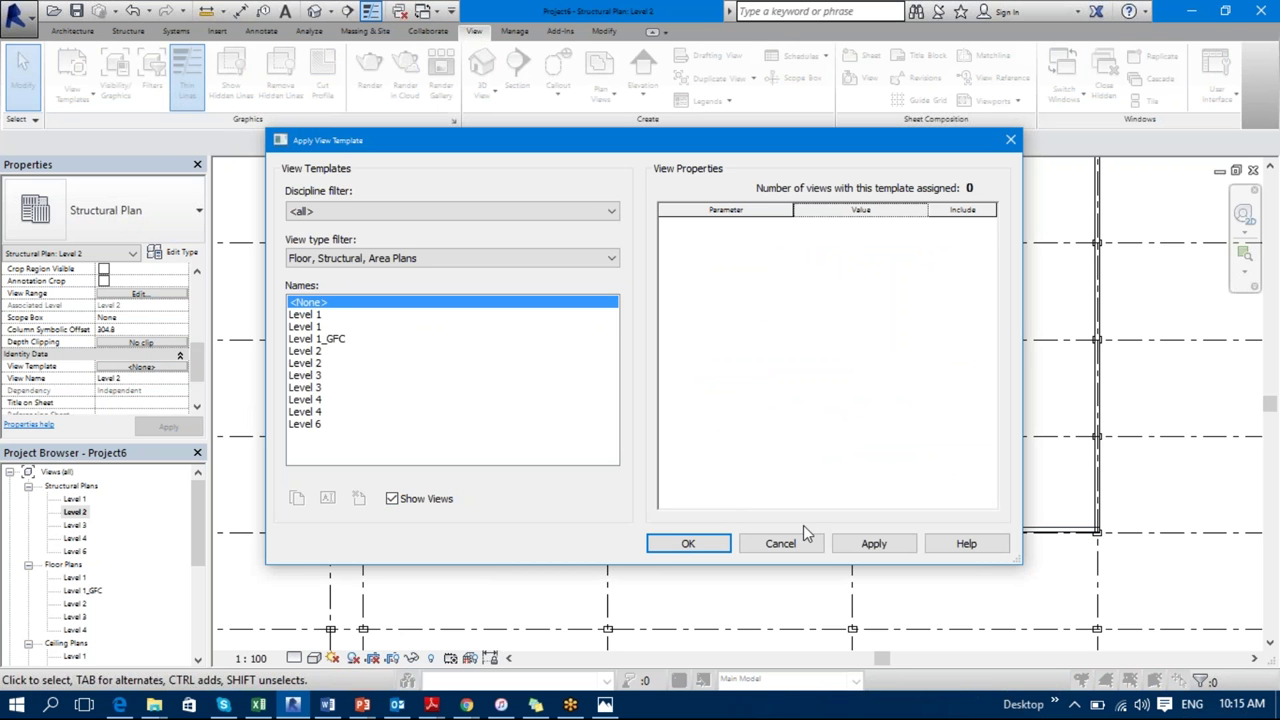
click(781, 543)
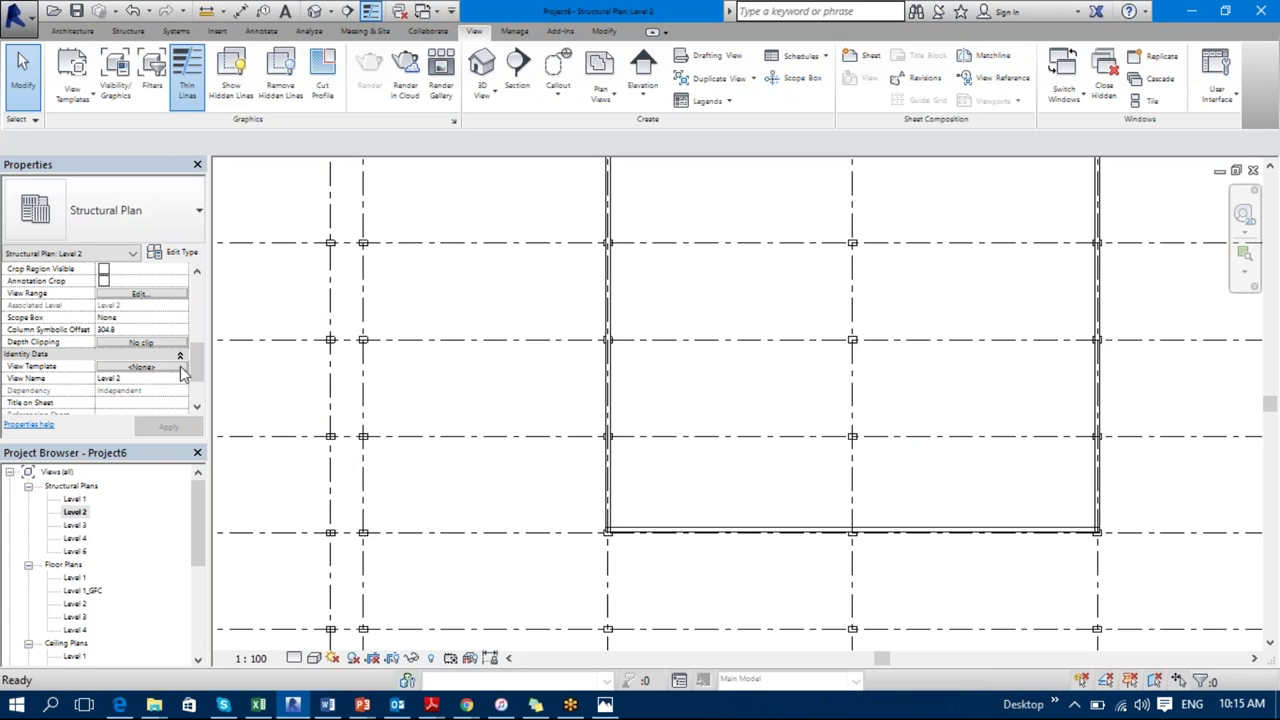
click(160, 368)
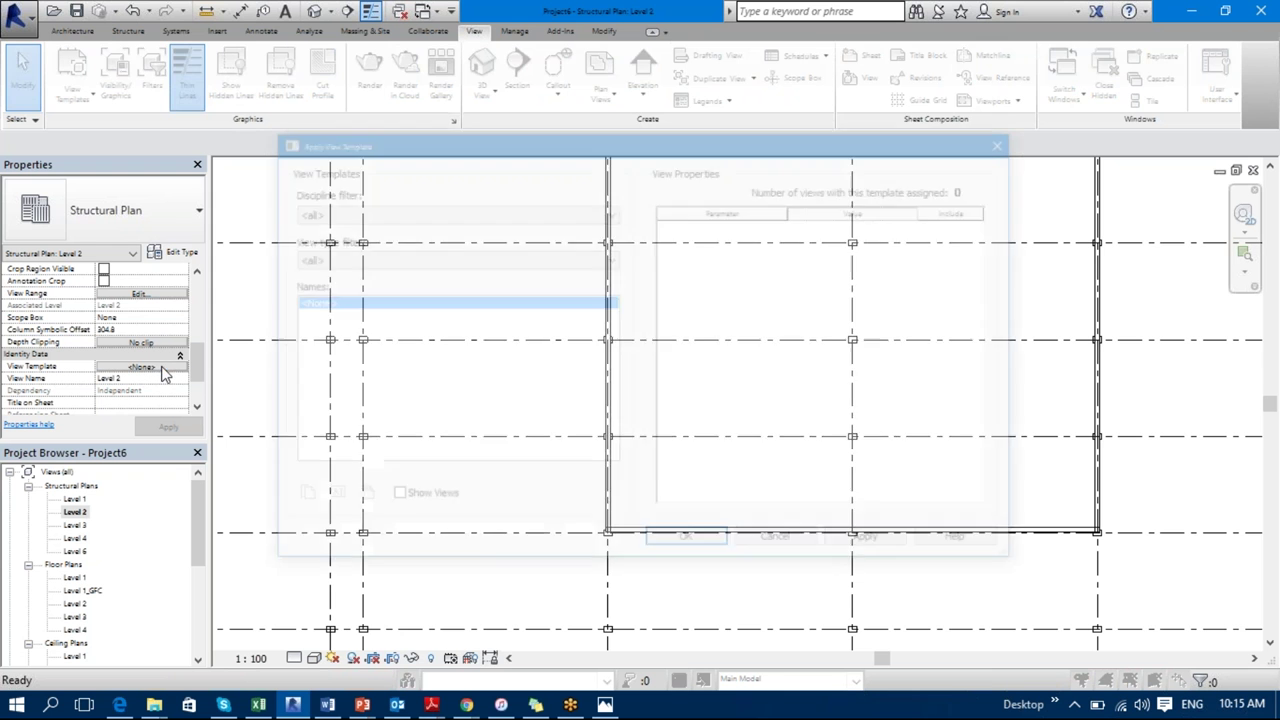
Step: Show views as template sources, preview the Level 1 views, and filter to the Coordination discipline
click(393, 499)
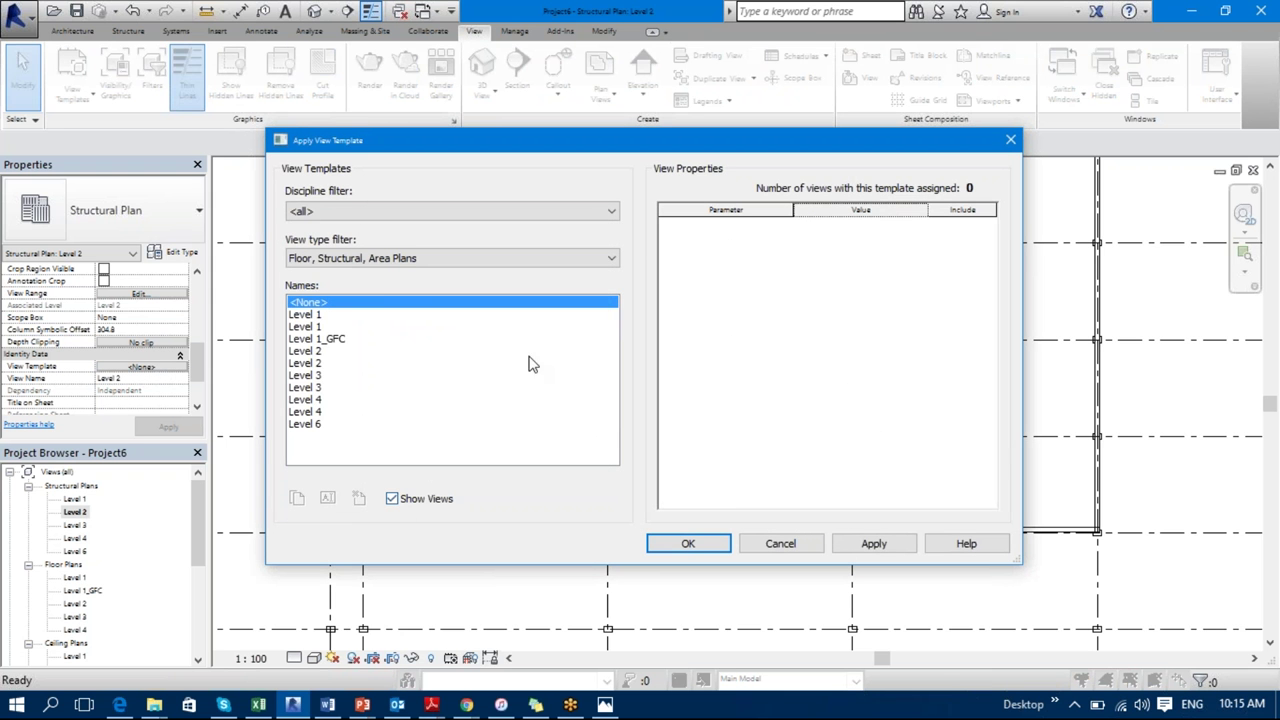
click(340, 326)
click(345, 314)
click(345, 327)
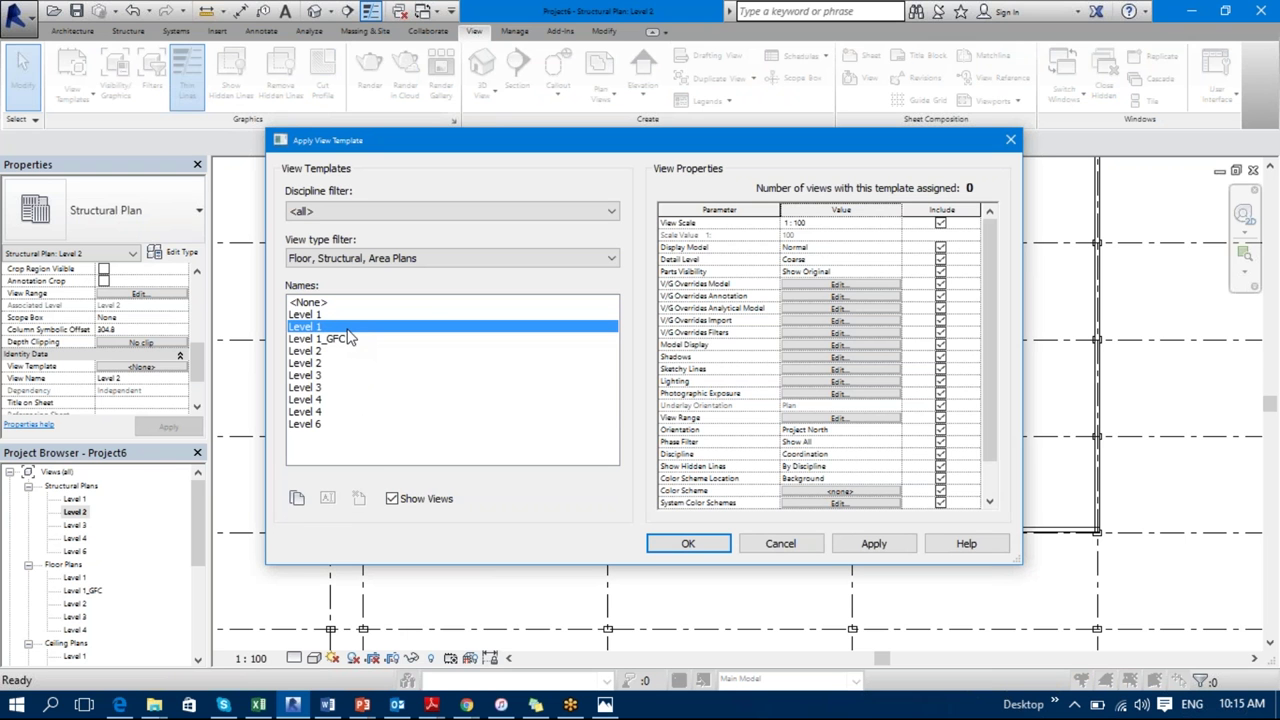
click(420, 258)
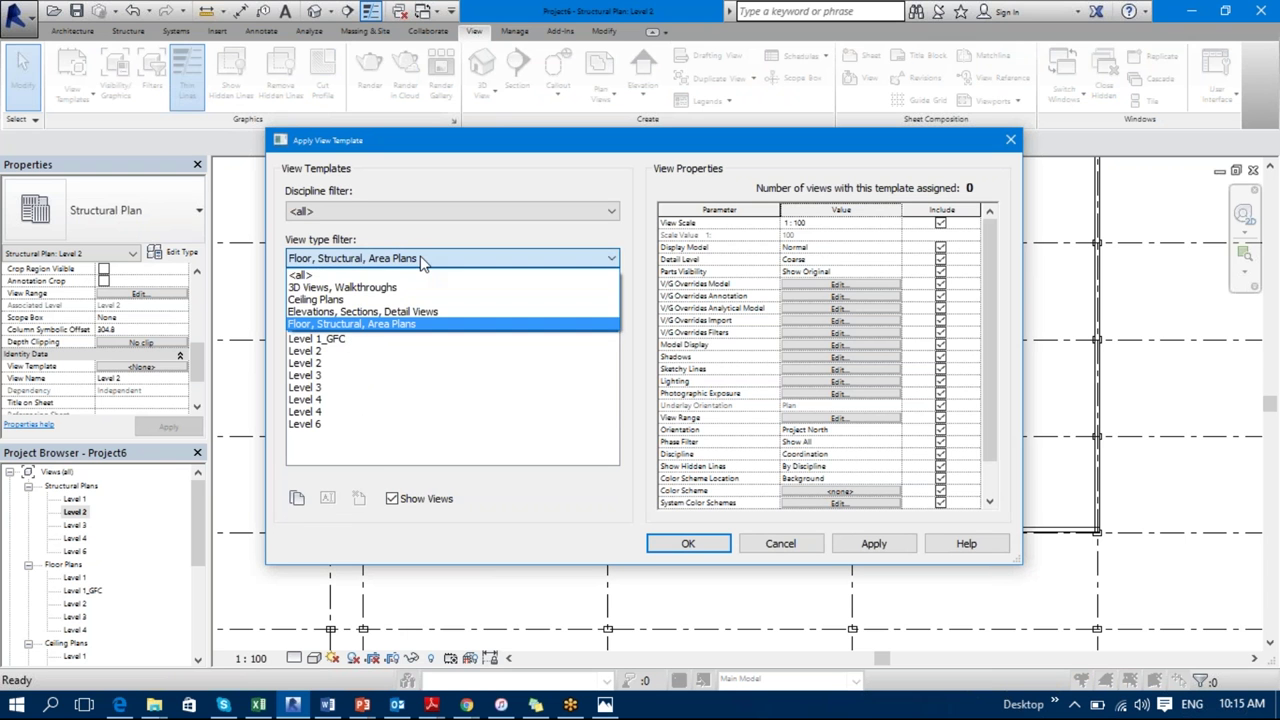
click(422, 259)
click(455, 211)
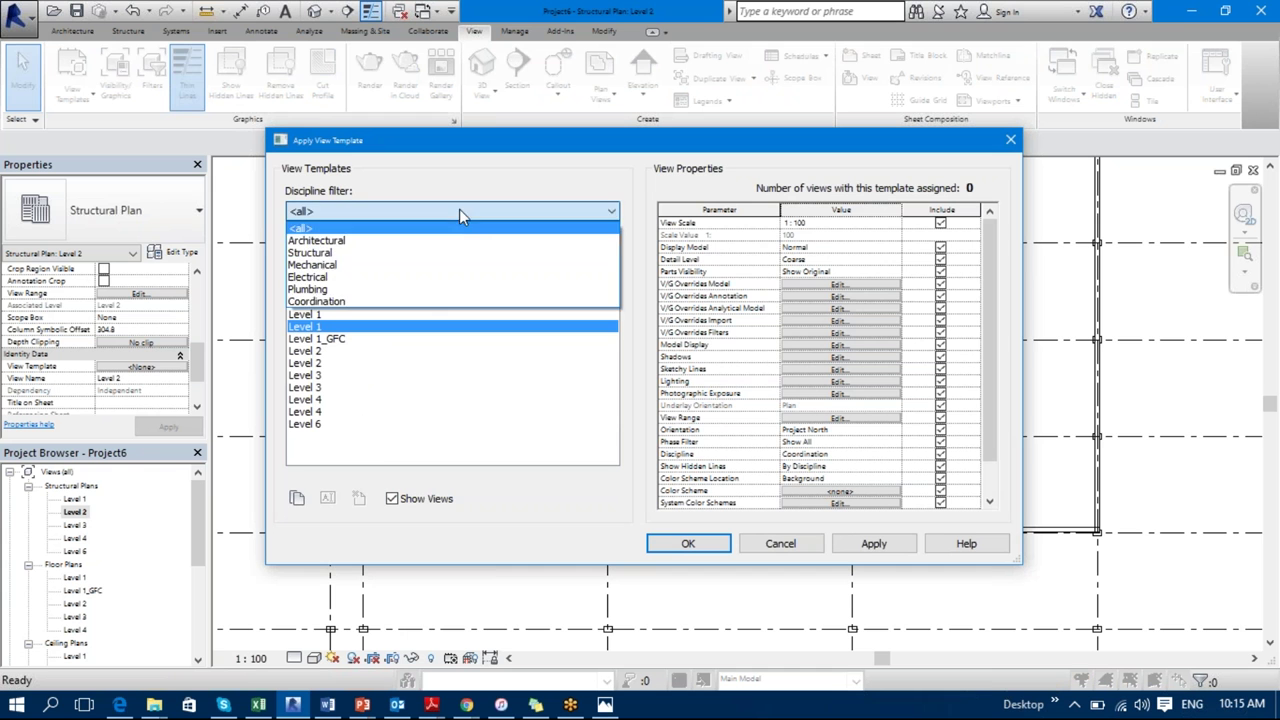
click(435, 302)
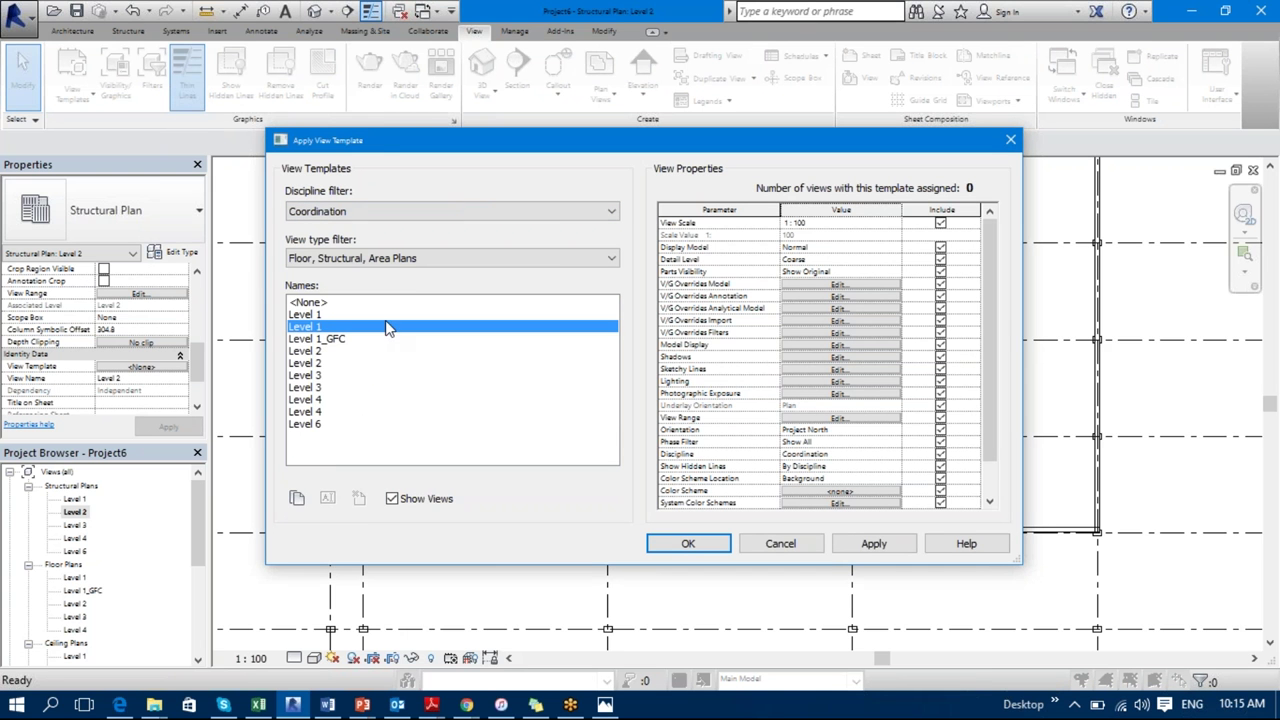
Step: Preview the Level 2 view's properties, then cancel the dialog without applying a template
click(874, 543)
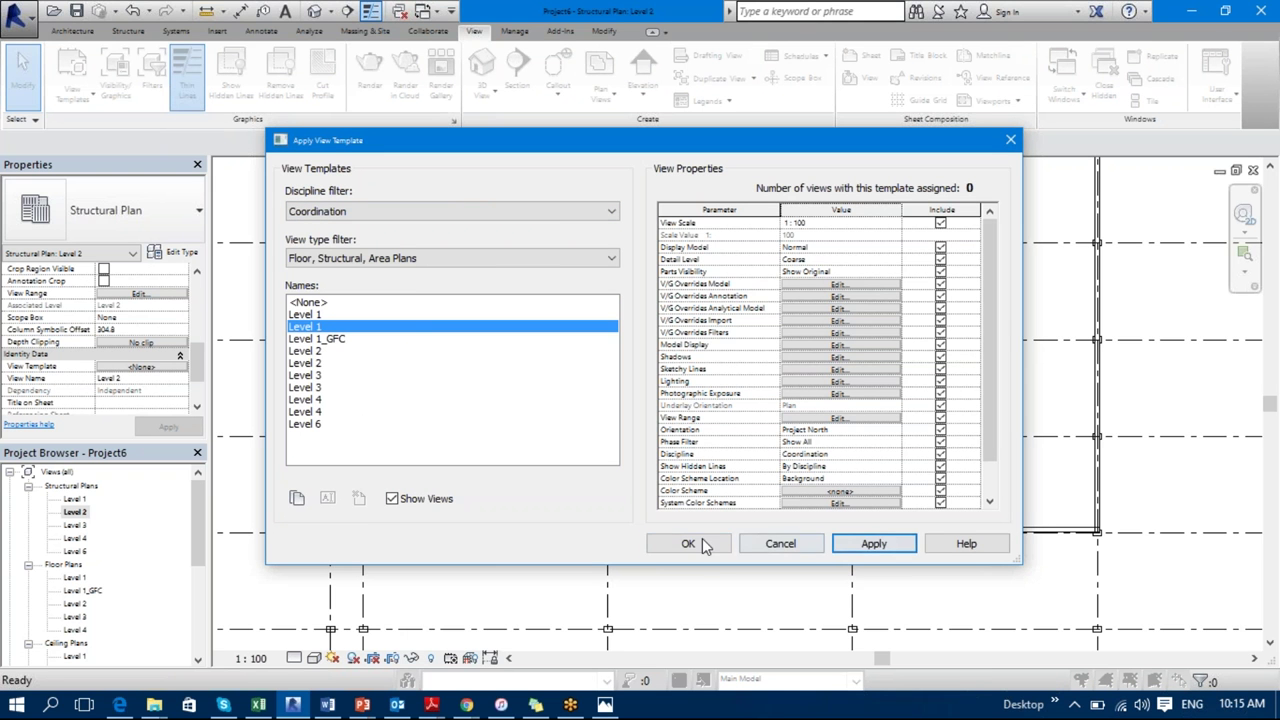
click(300, 351)
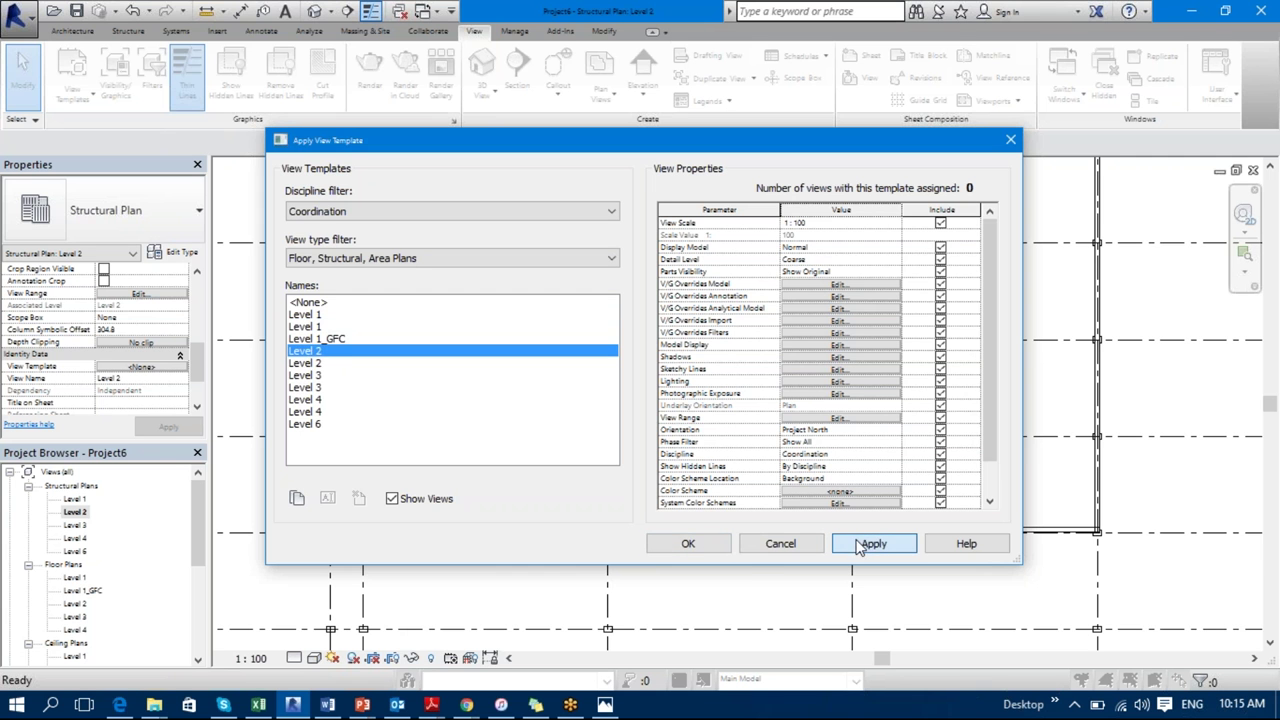
click(798, 549)
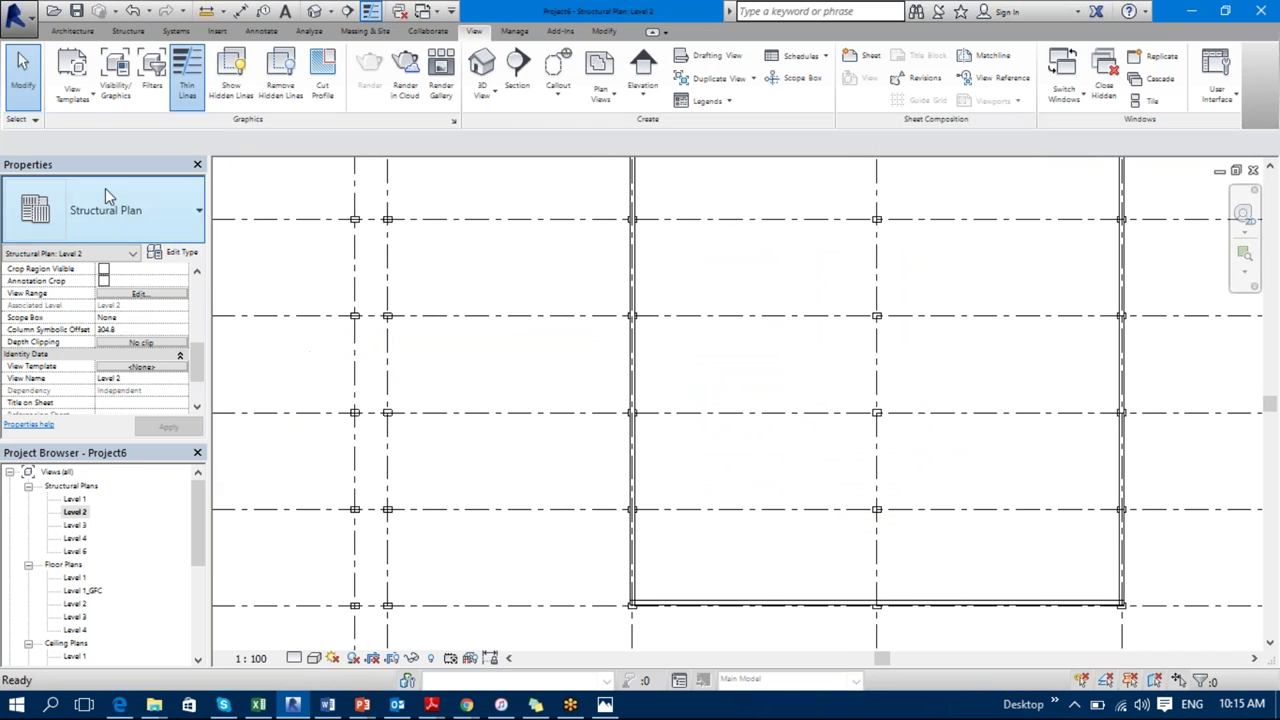
click(73, 88)
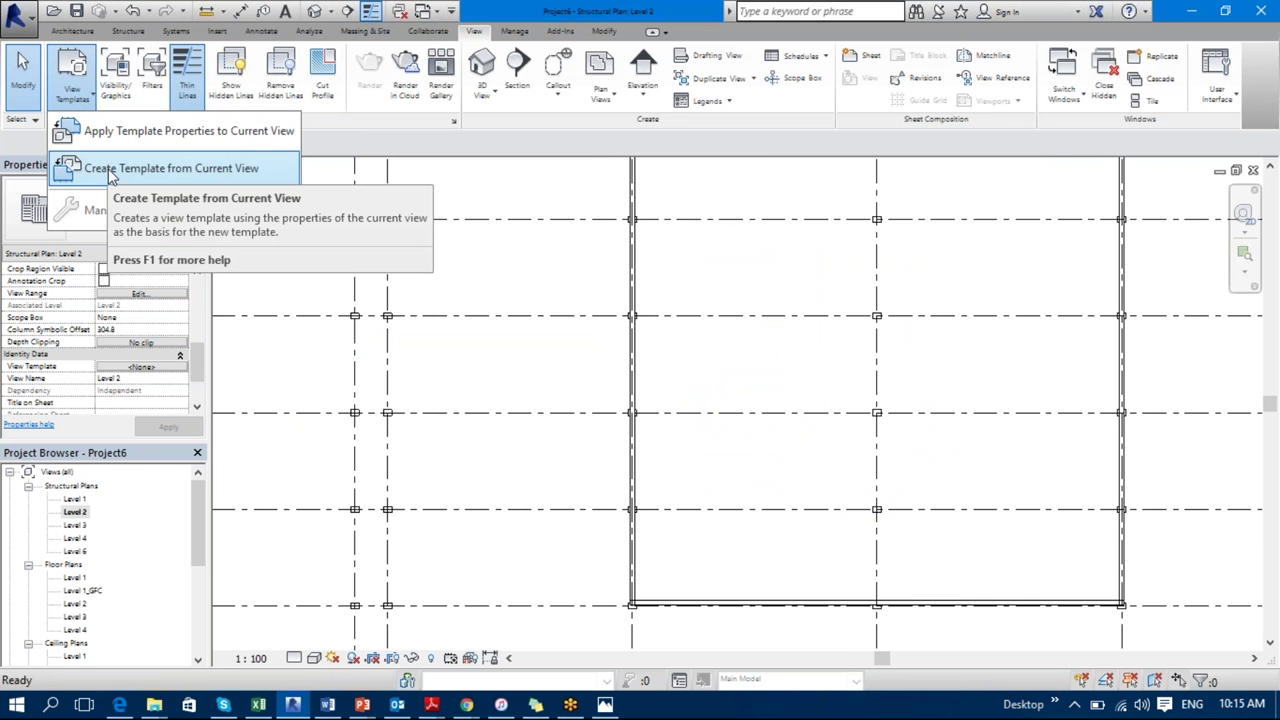
Step: Create a view template from the current view named 'Structural Walls'
click(110, 170)
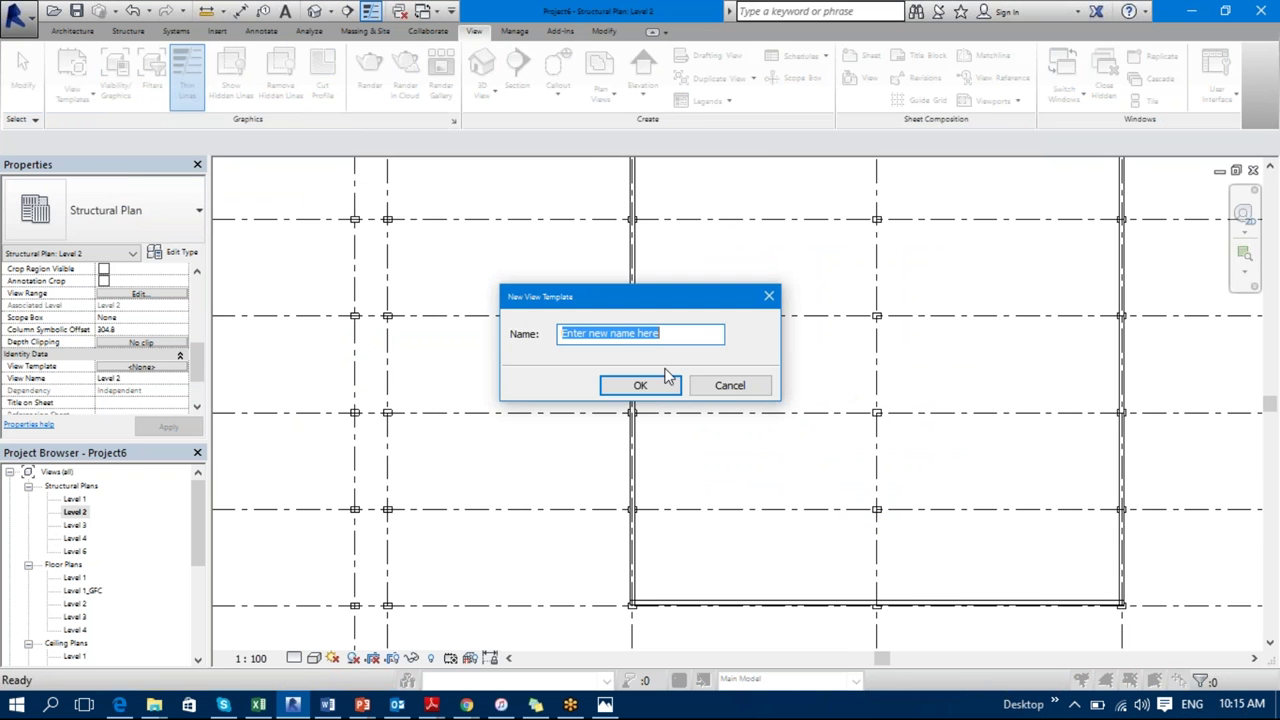
text(Structural)
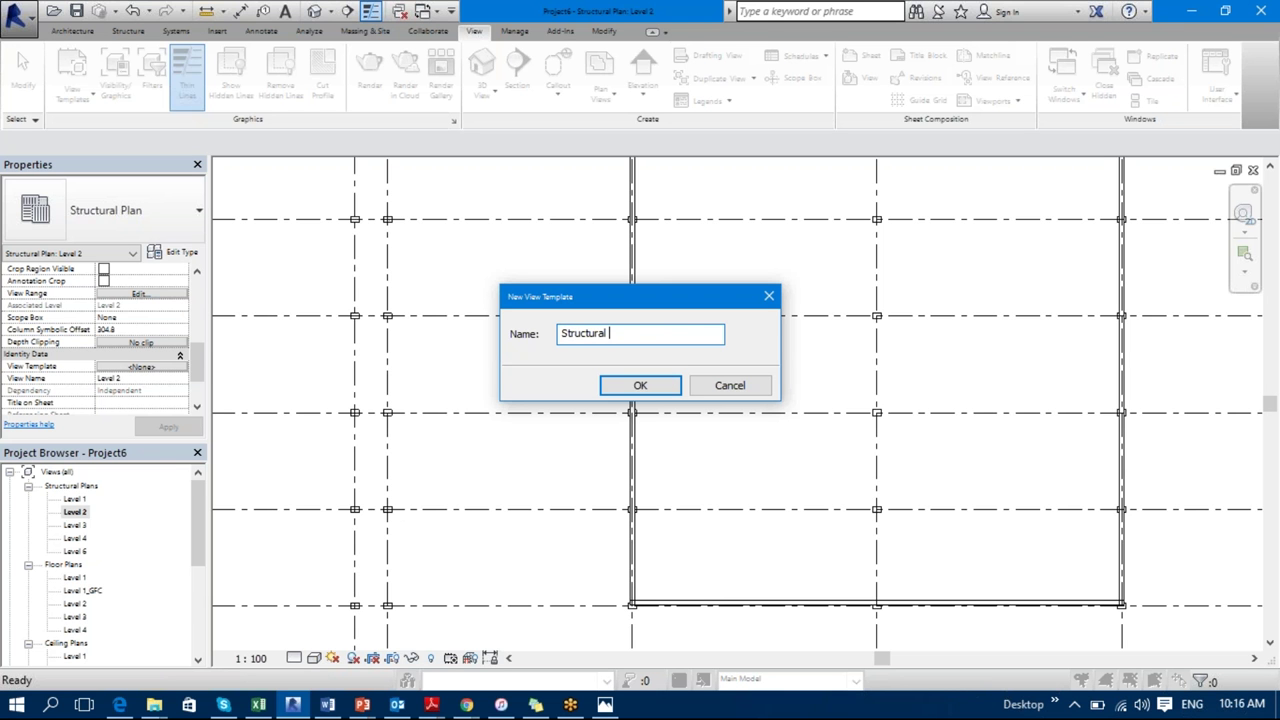
text( Walls)
key(Return)
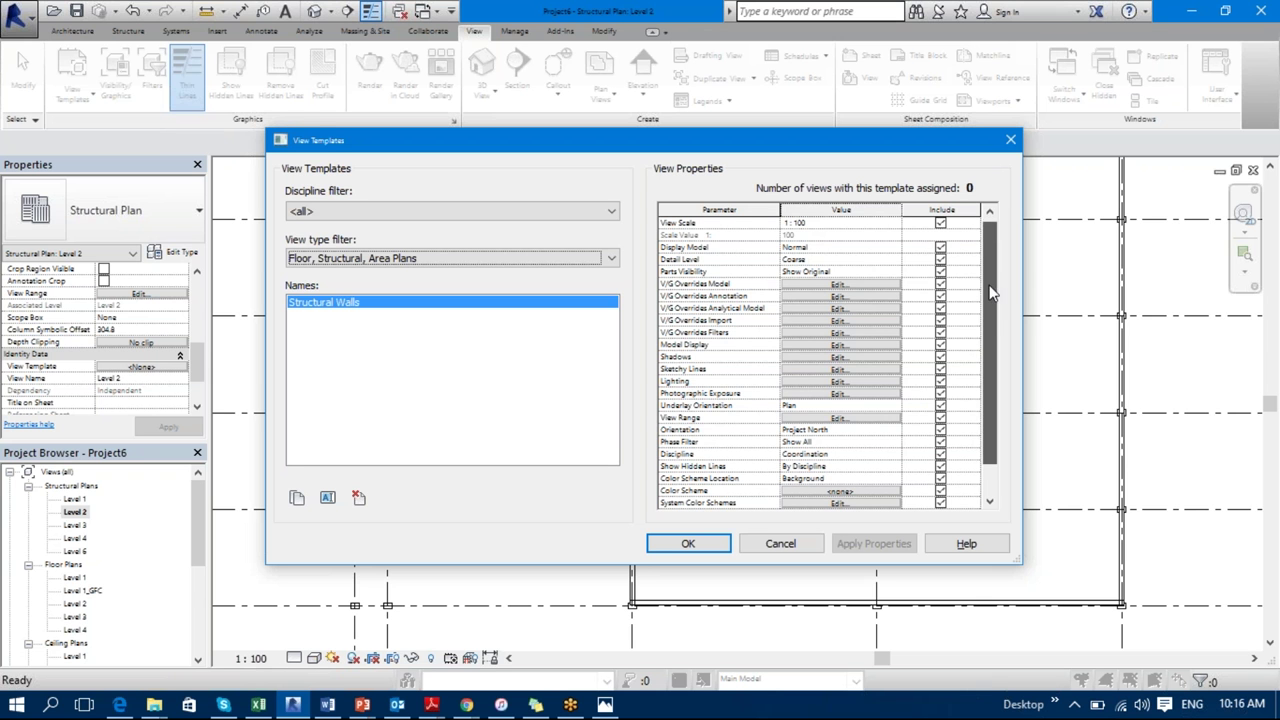
Step: Open the Structural Walls template's model category overrides and the Walls cut line settings
scroll(982, 290, down, 1)
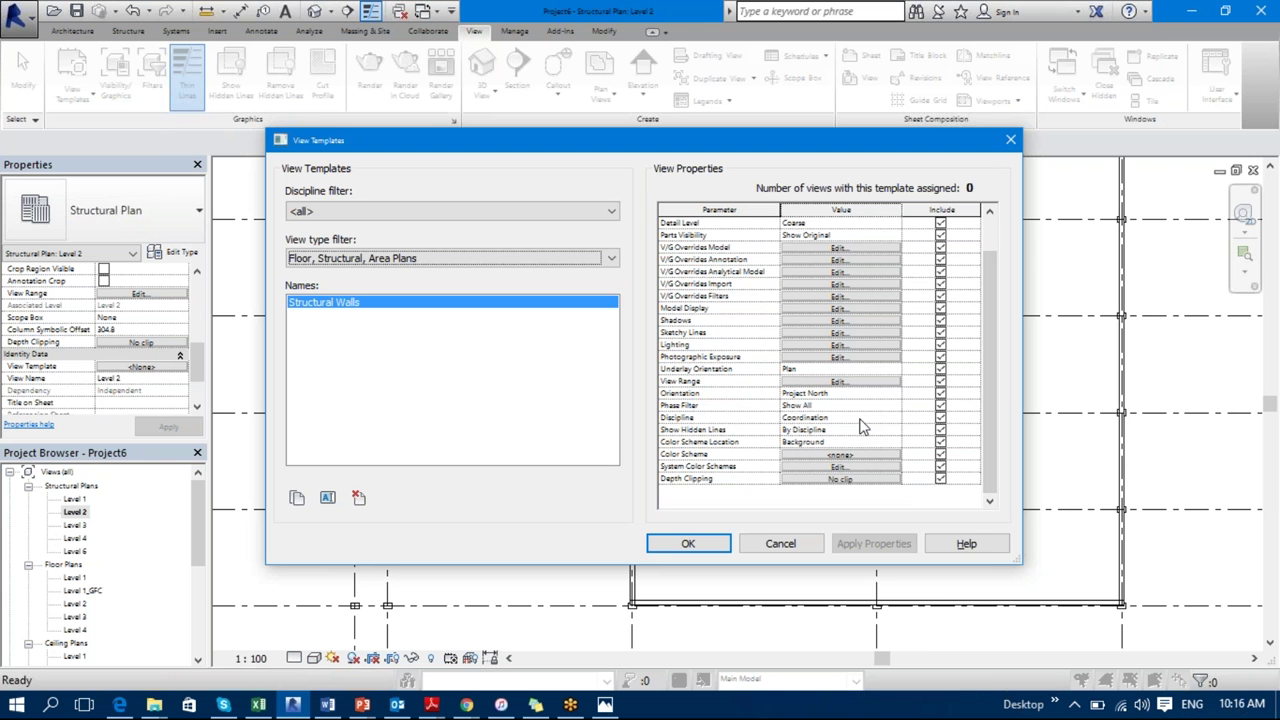
scroll(987, 307, up, 1)
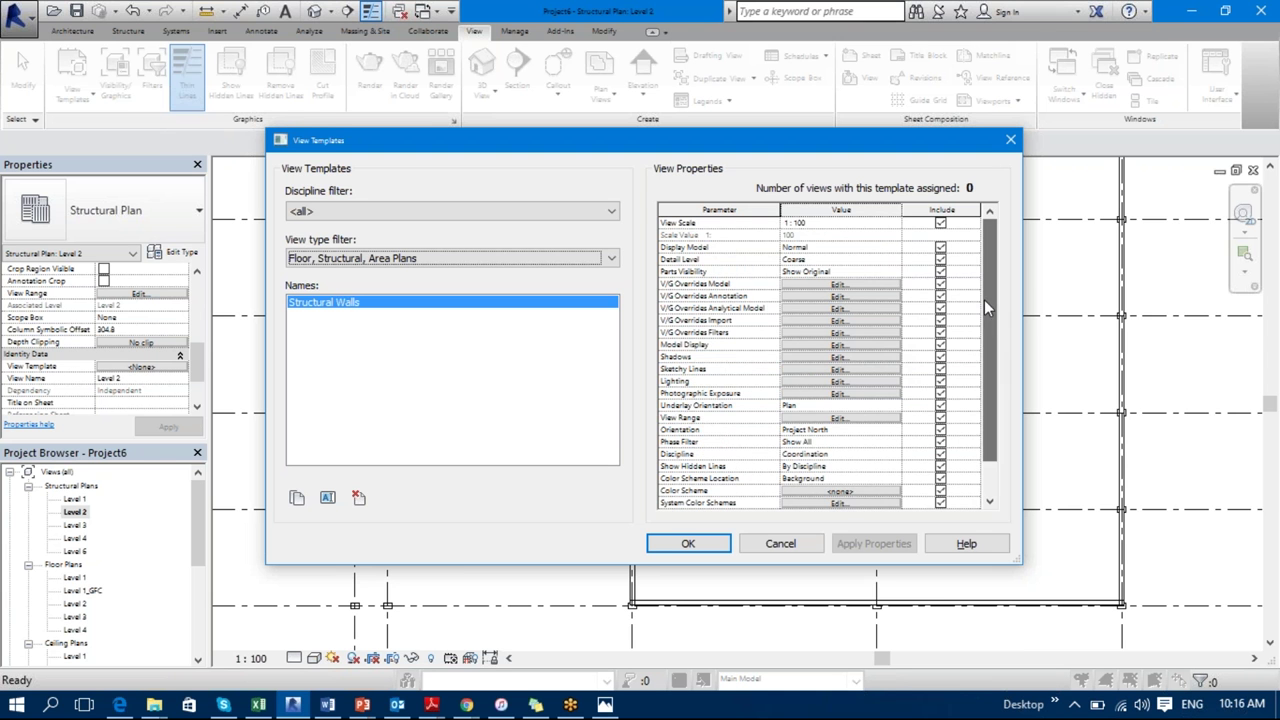
click(805, 278)
click(808, 286)
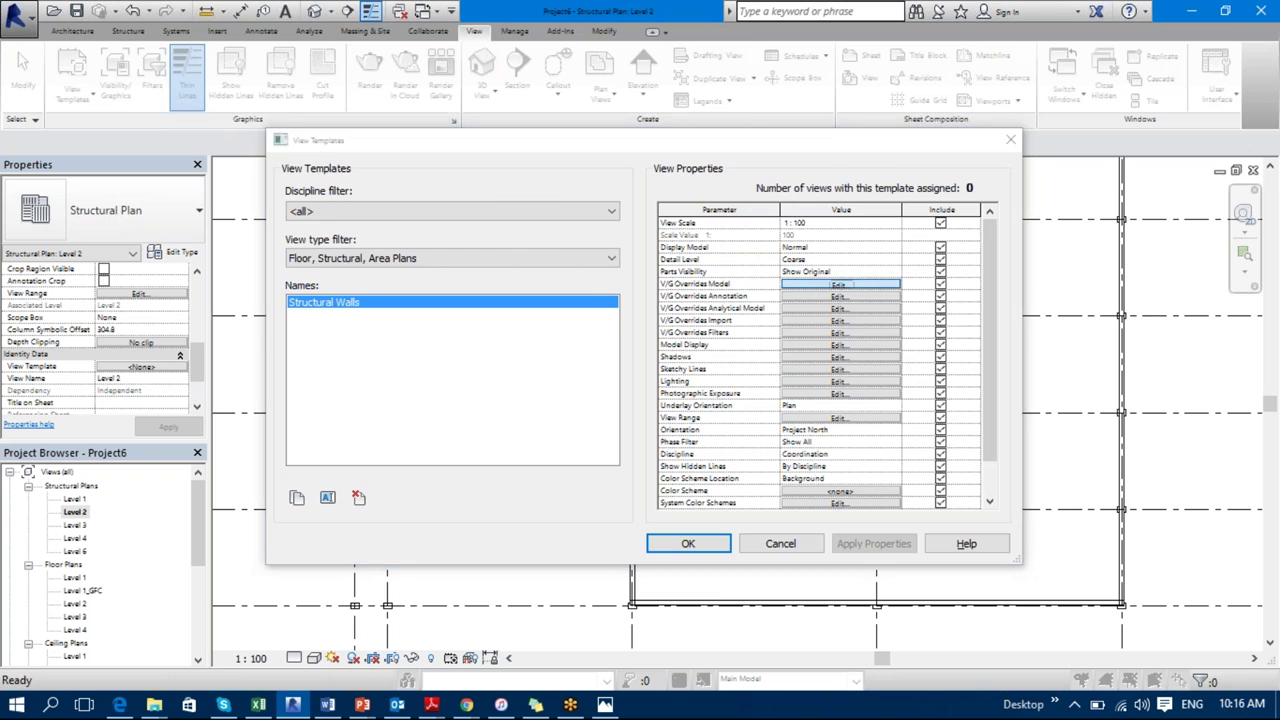
click(969, 353)
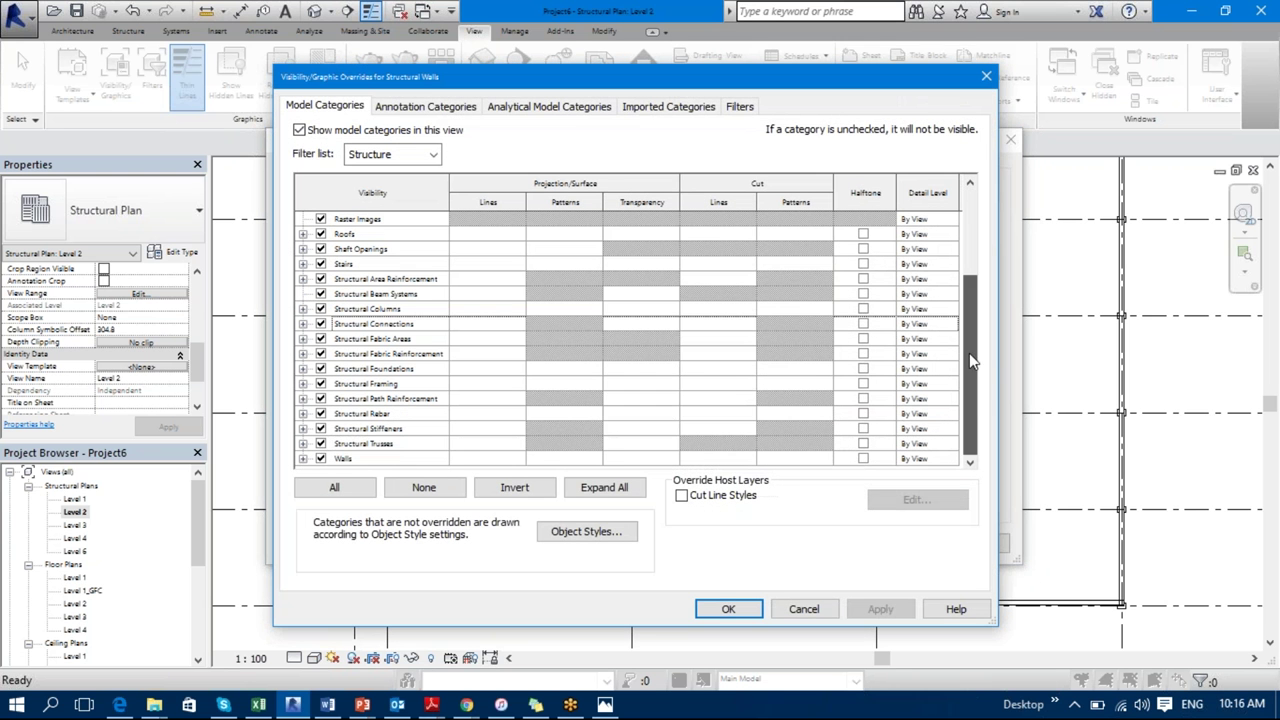
click(714, 458)
click(716, 458)
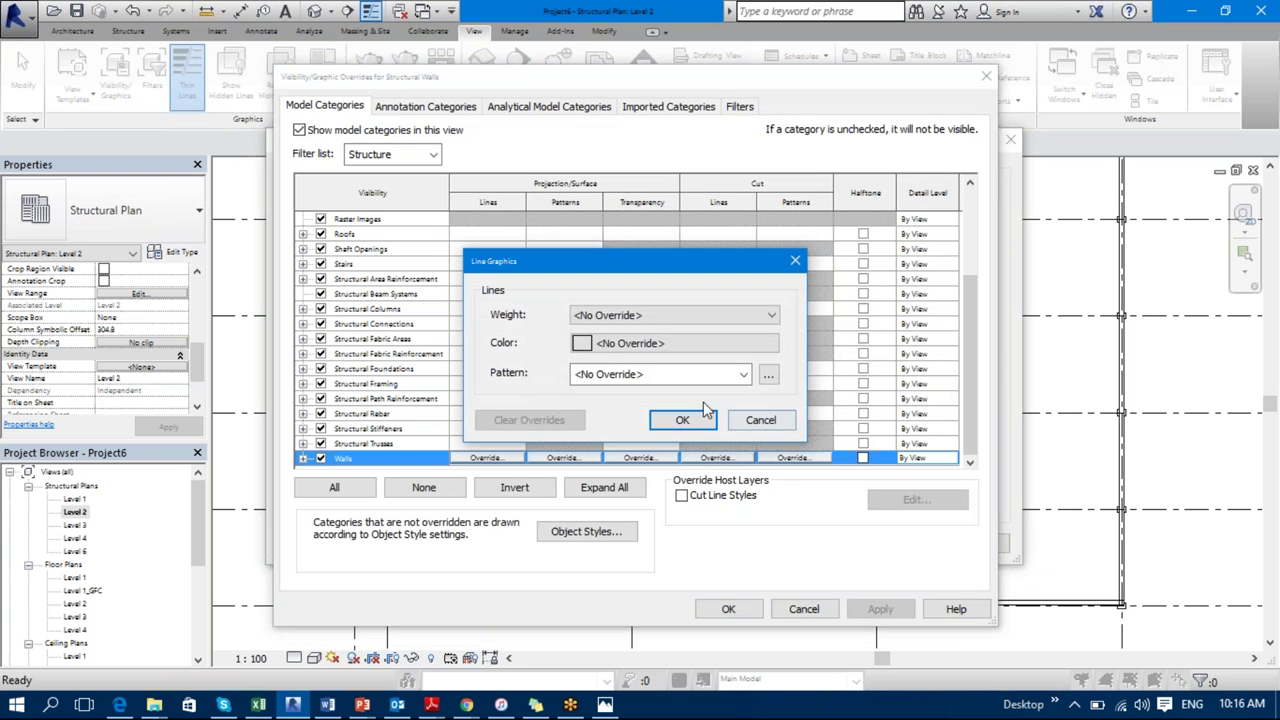
Step: Set the wall cut line colour to red and confirm through every dialog
click(590, 350)
click(464, 367)
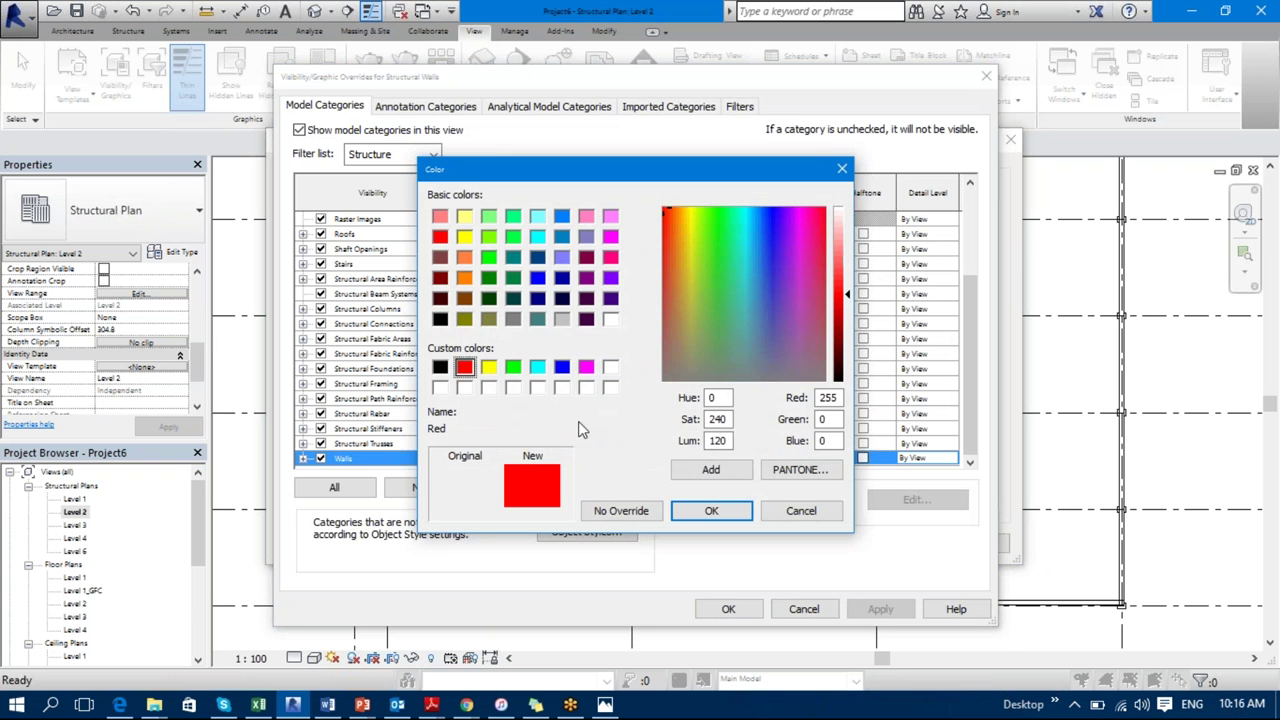
click(711, 510)
click(690, 421)
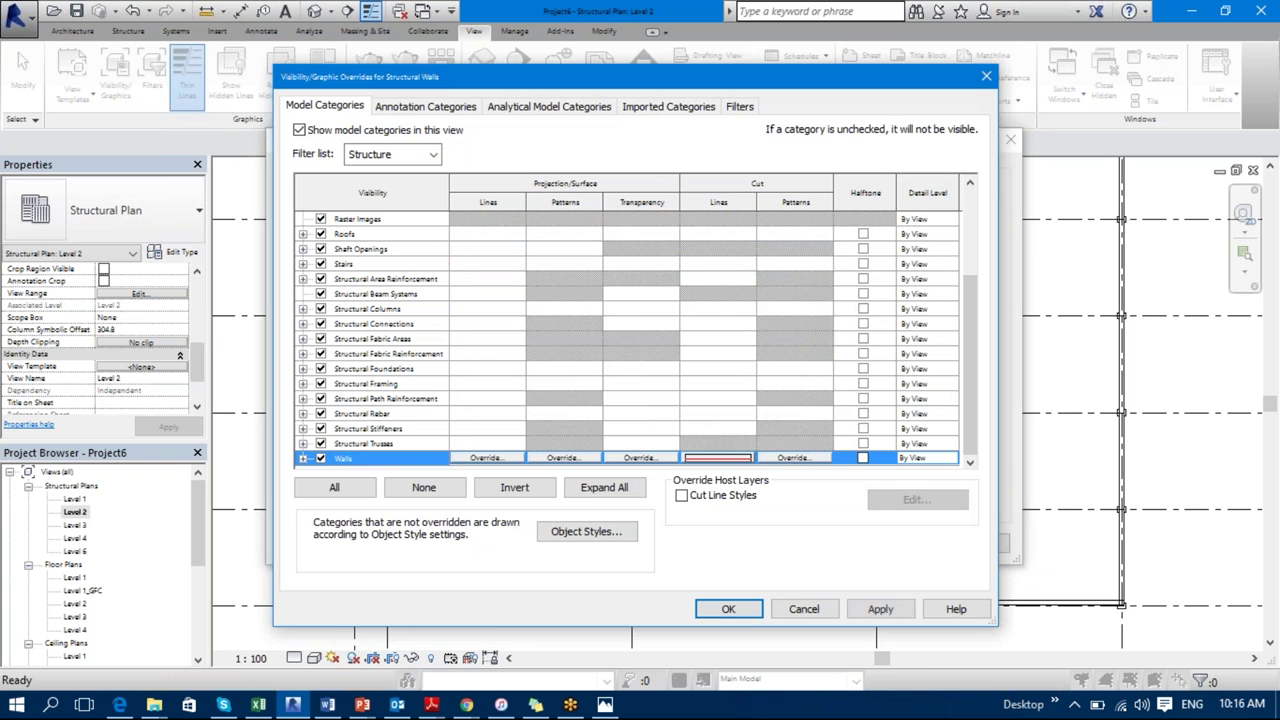
click(729, 609)
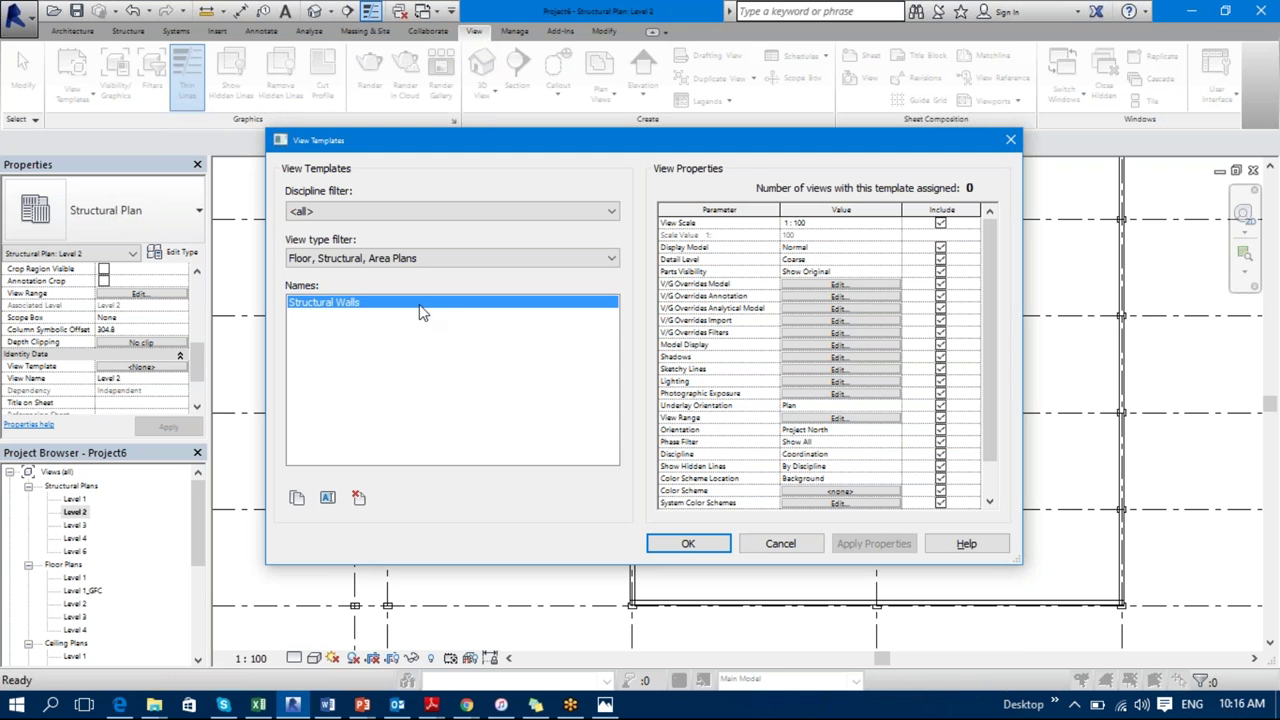
click(690, 546)
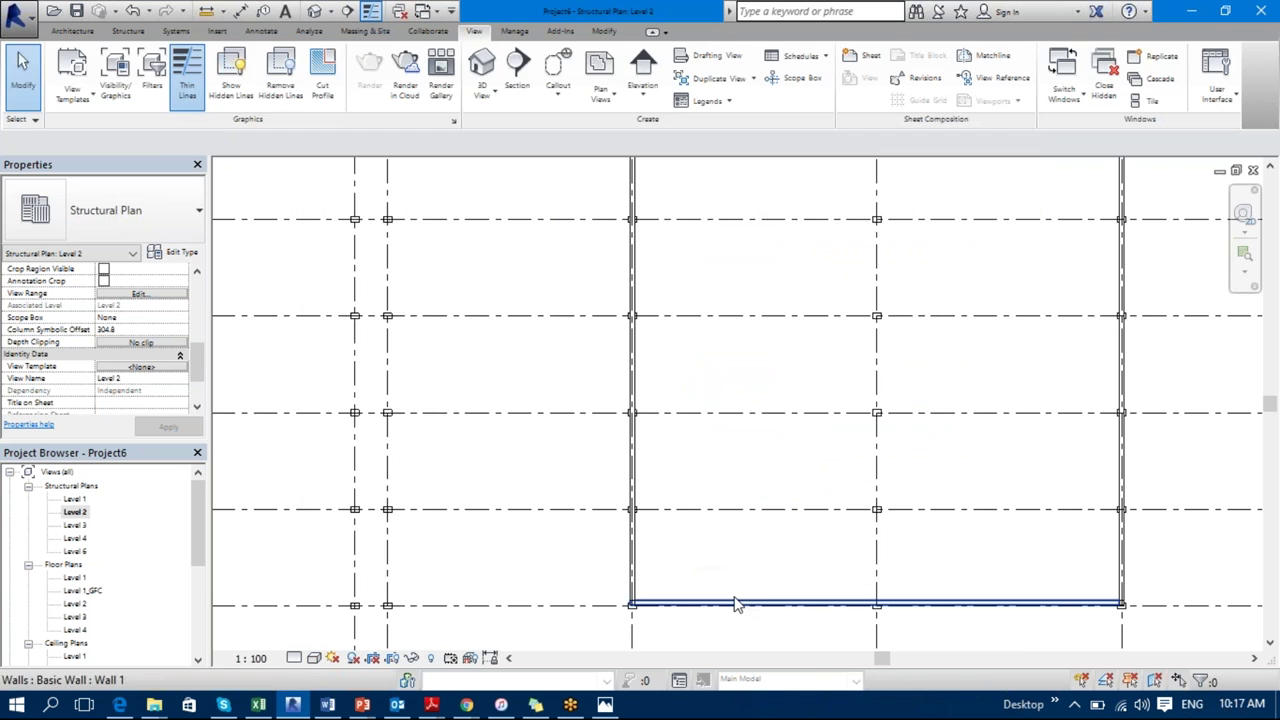
Step: Pick Structural Walls from the Level 2 plan's View Template list
middle_drag(746, 563, 691, 528)
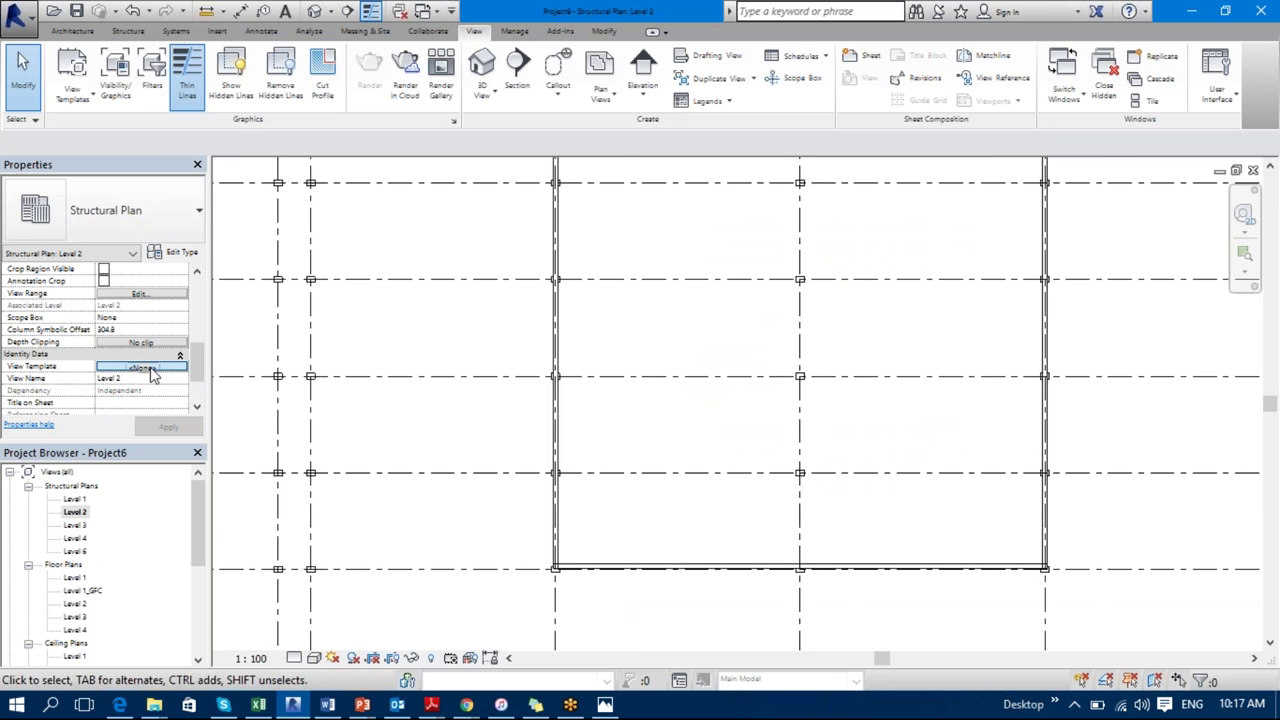
click(150, 369)
click(343, 315)
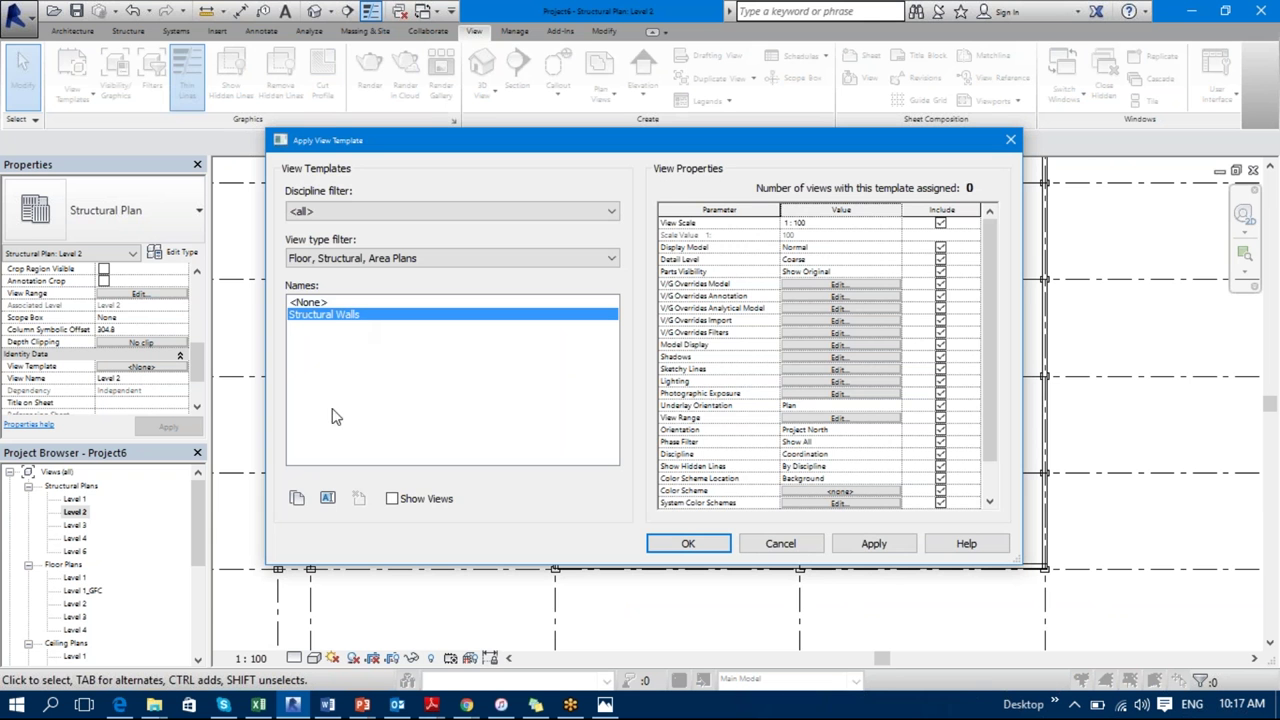
double_click(350, 317)
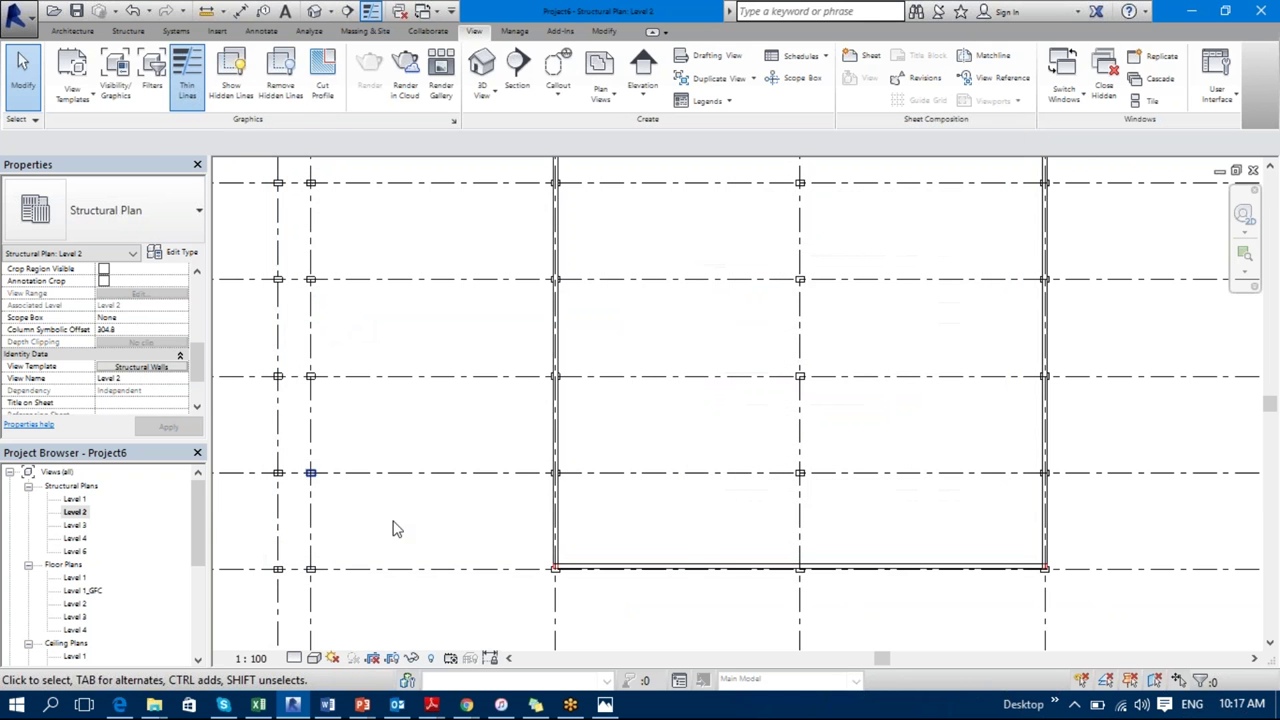
Step: Test the walls by deleting the vertical wall chain, then undo the deletion
scroll(580, 558, up, 5)
scroll(476, 611, up, 5)
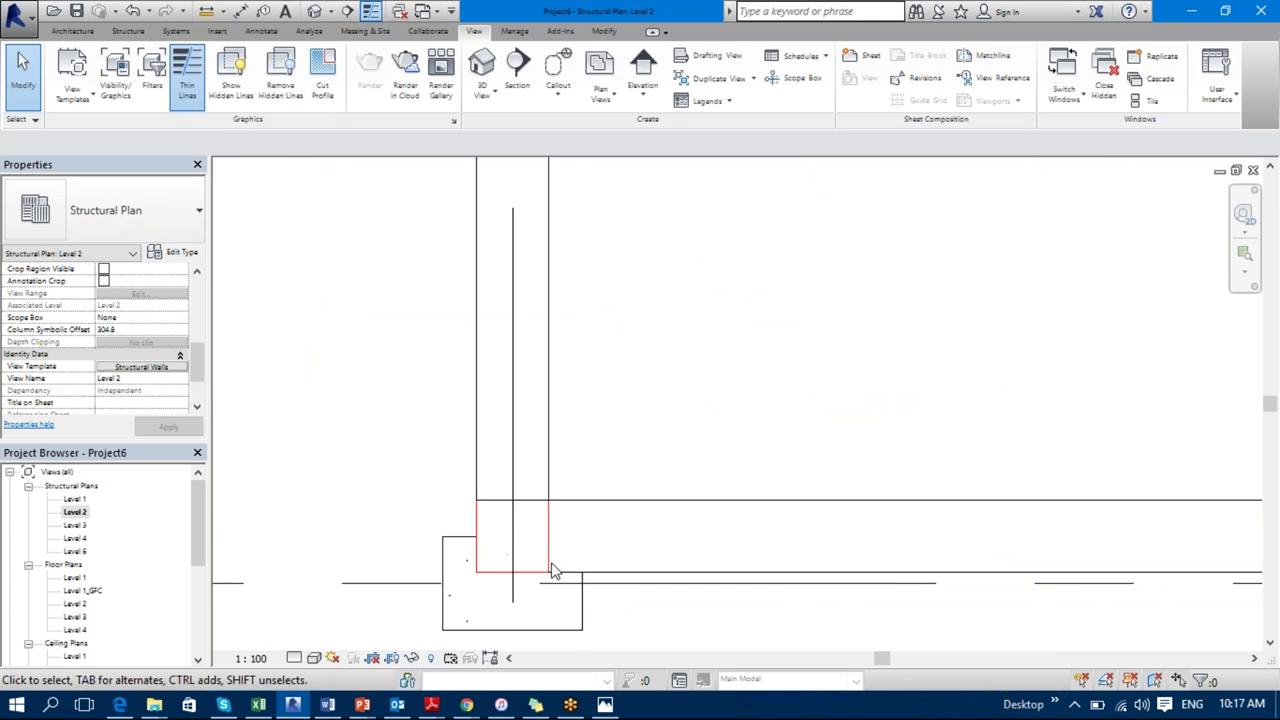
scroll(590, 498, down, 5)
scroll(586, 520, down, 4)
scroll(676, 426, up, 4)
scroll(808, 493, up, 3)
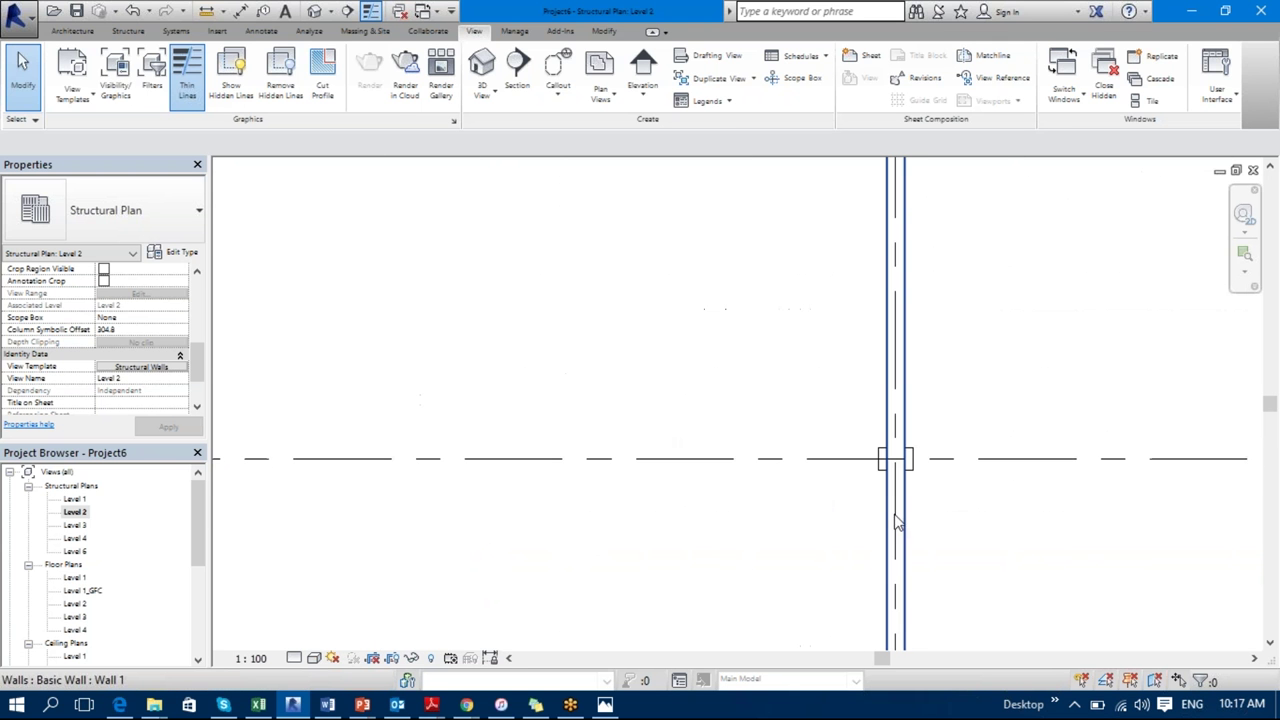
key(Tab)
click(905, 523)
key(Delete)
scroll(903, 518, down, 4)
key(ctrl+z)
Step: Inspect the bottom wall, then deselect it to show the view properties again
scroll(837, 520, down, 3)
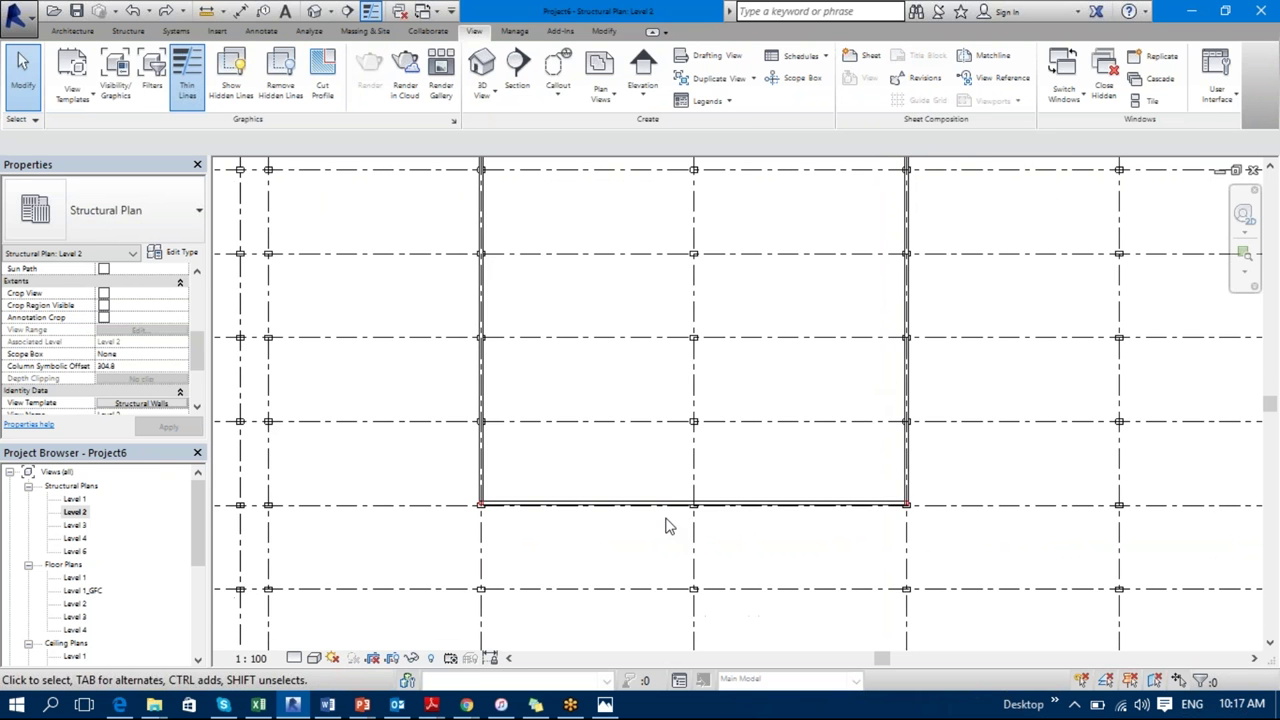
click(653, 506)
click(651, 531)
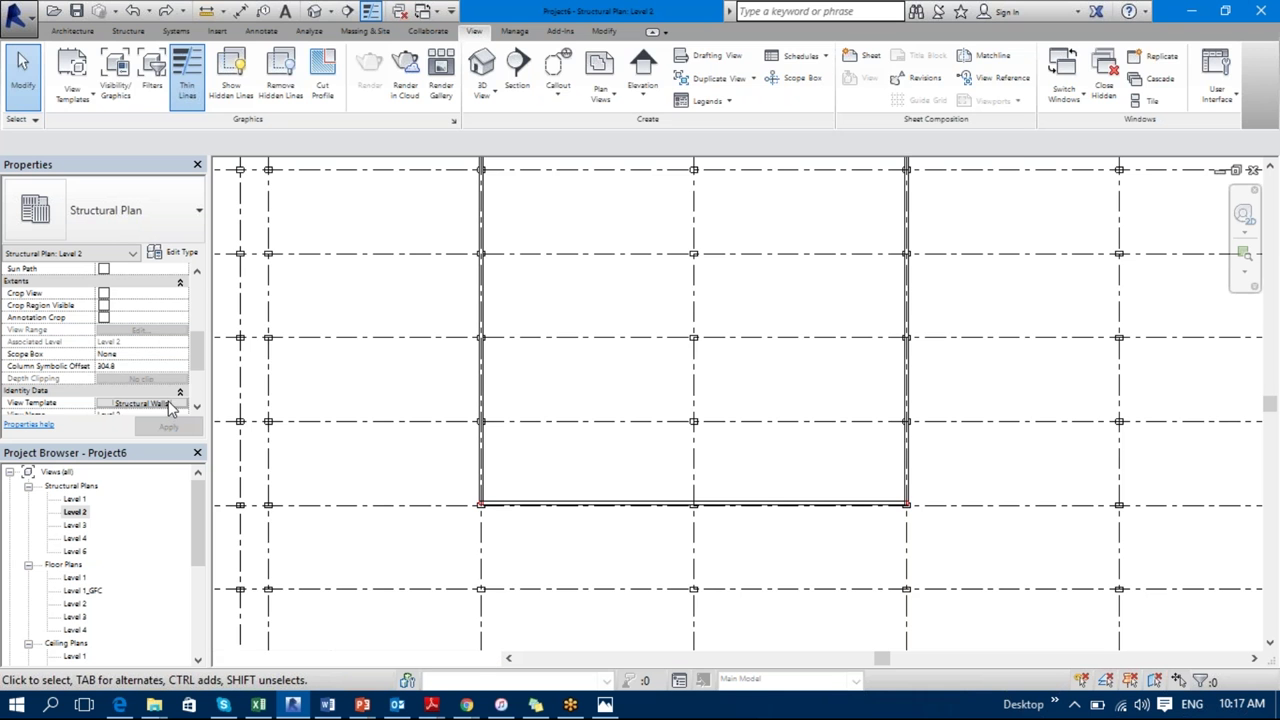
Step: Review the template's model overrides and the view's Visibility/Graphics, closing both unchanged
click(168, 401)
click(838, 285)
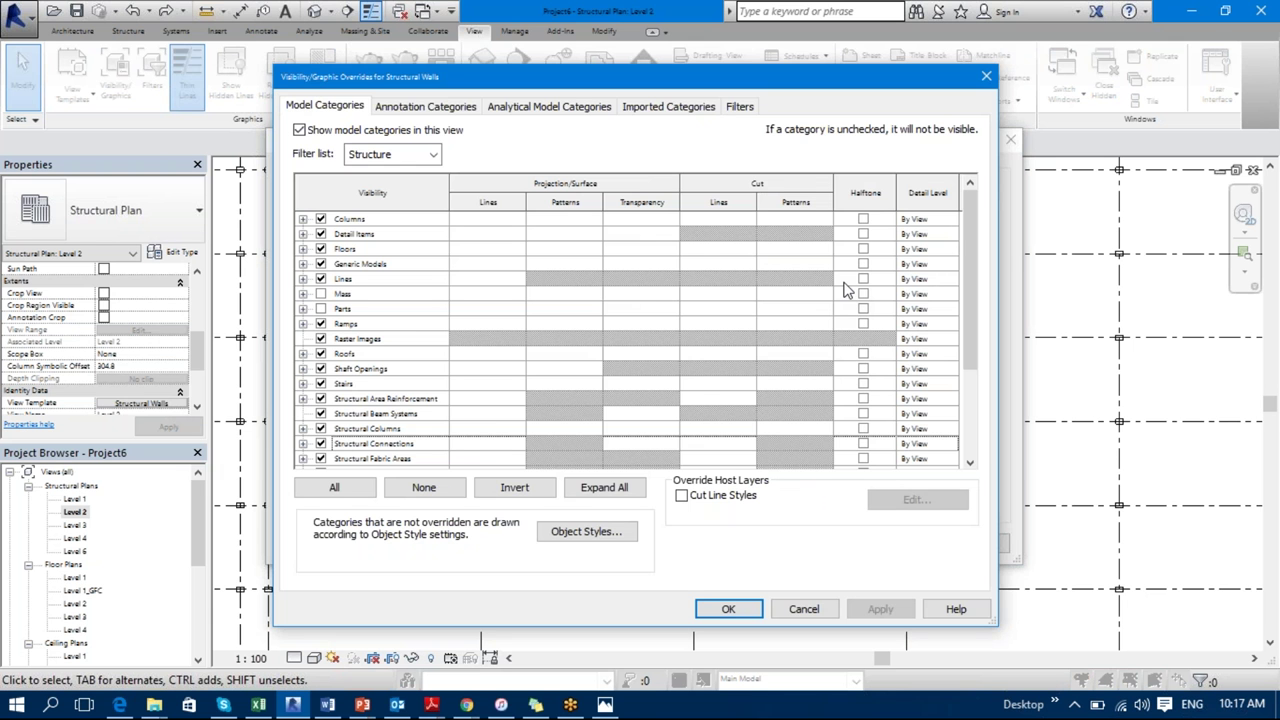
click(803, 609)
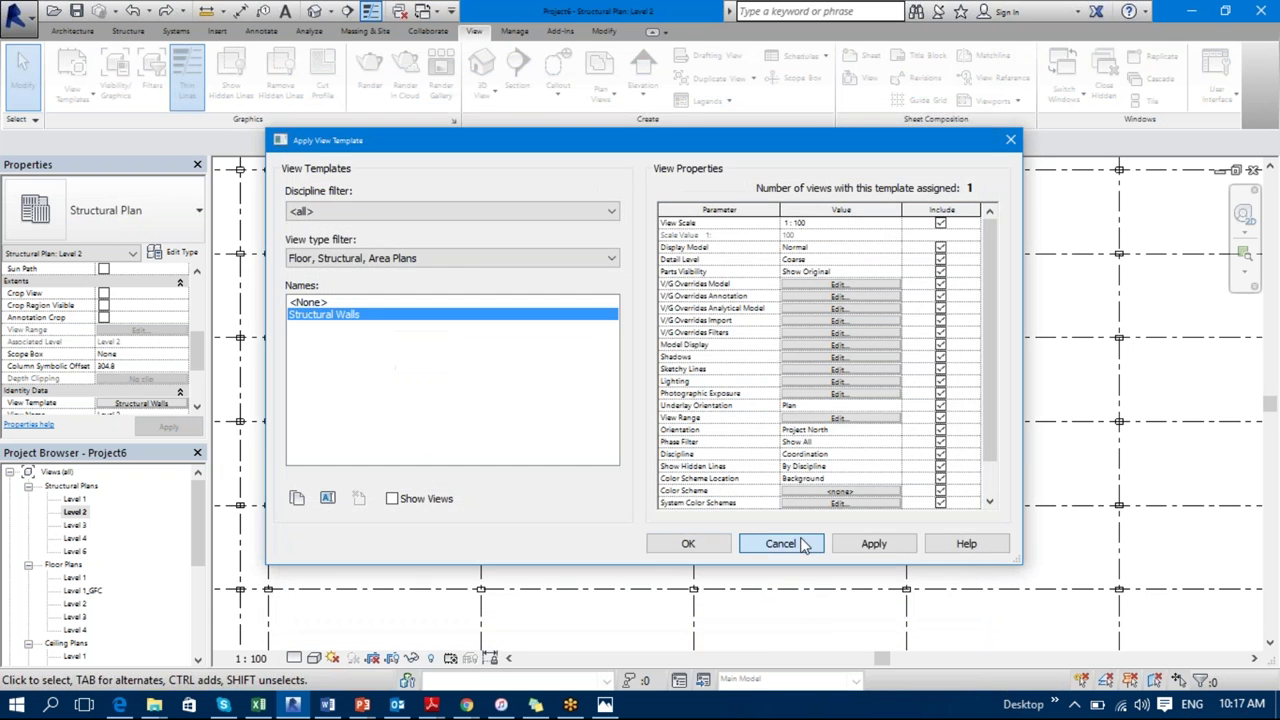
click(803, 544)
key(v)
key(g)
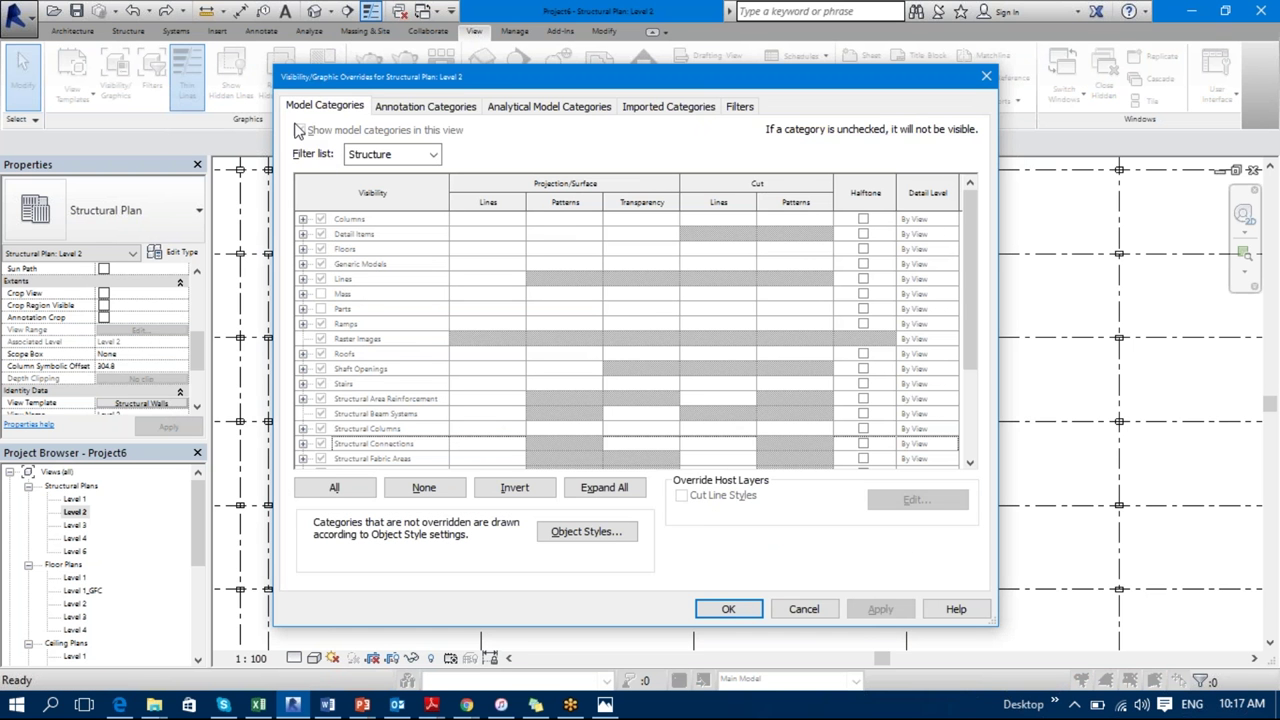
click(775, 605)
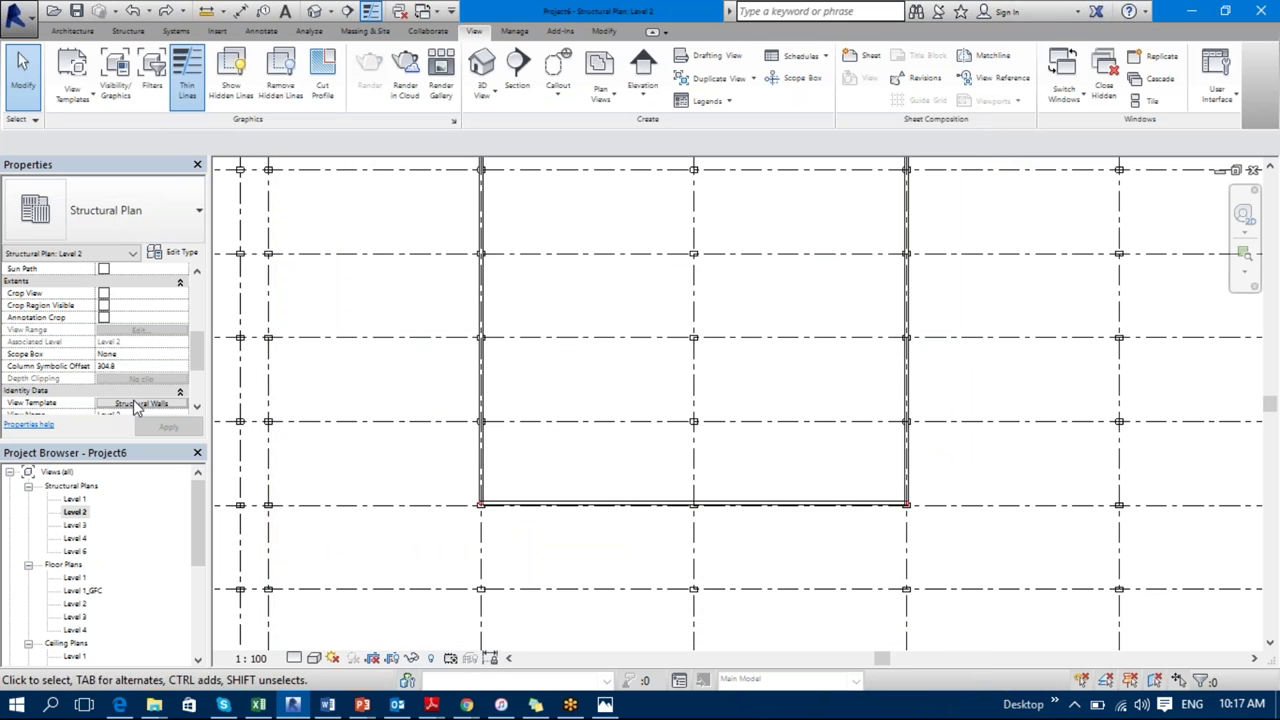
Step: Set the template's Walls cut lines to weight 6, red, Aligning Line 1/8 pattern
click(136, 404)
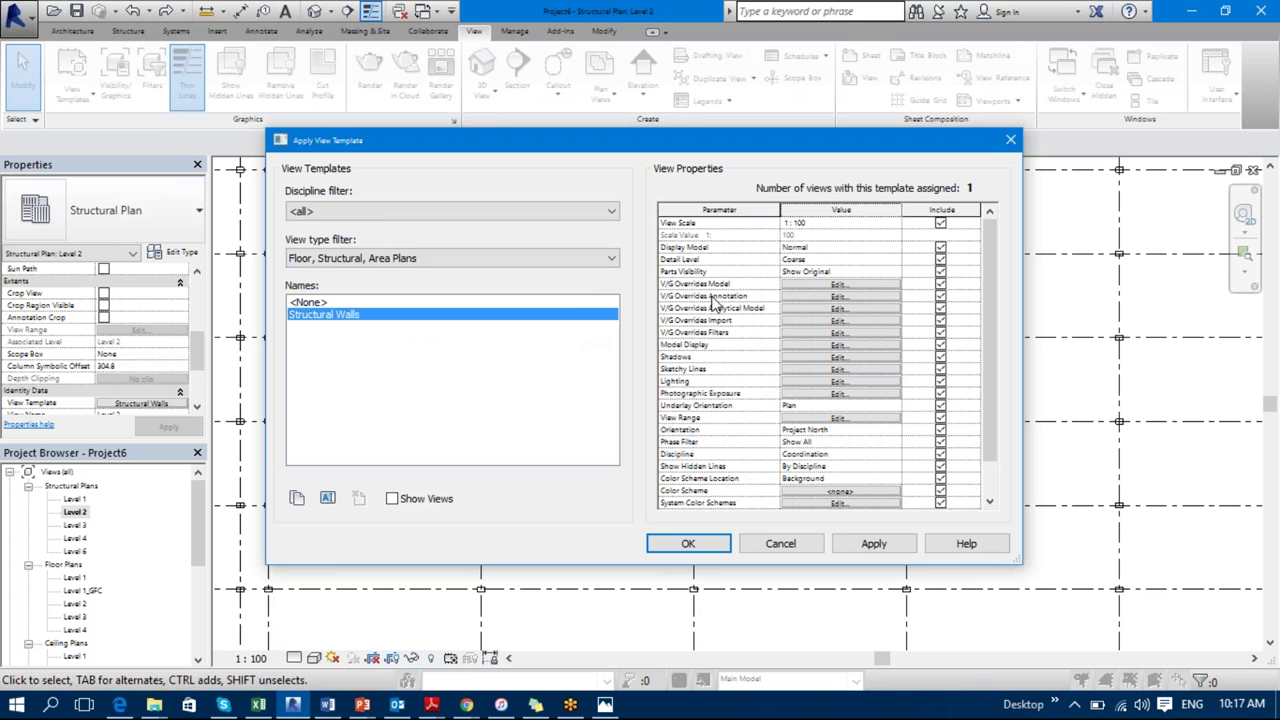
click(840, 284)
scroll(970, 258, down, 3)
click(738, 459)
click(738, 462)
click(700, 314)
click(686, 416)
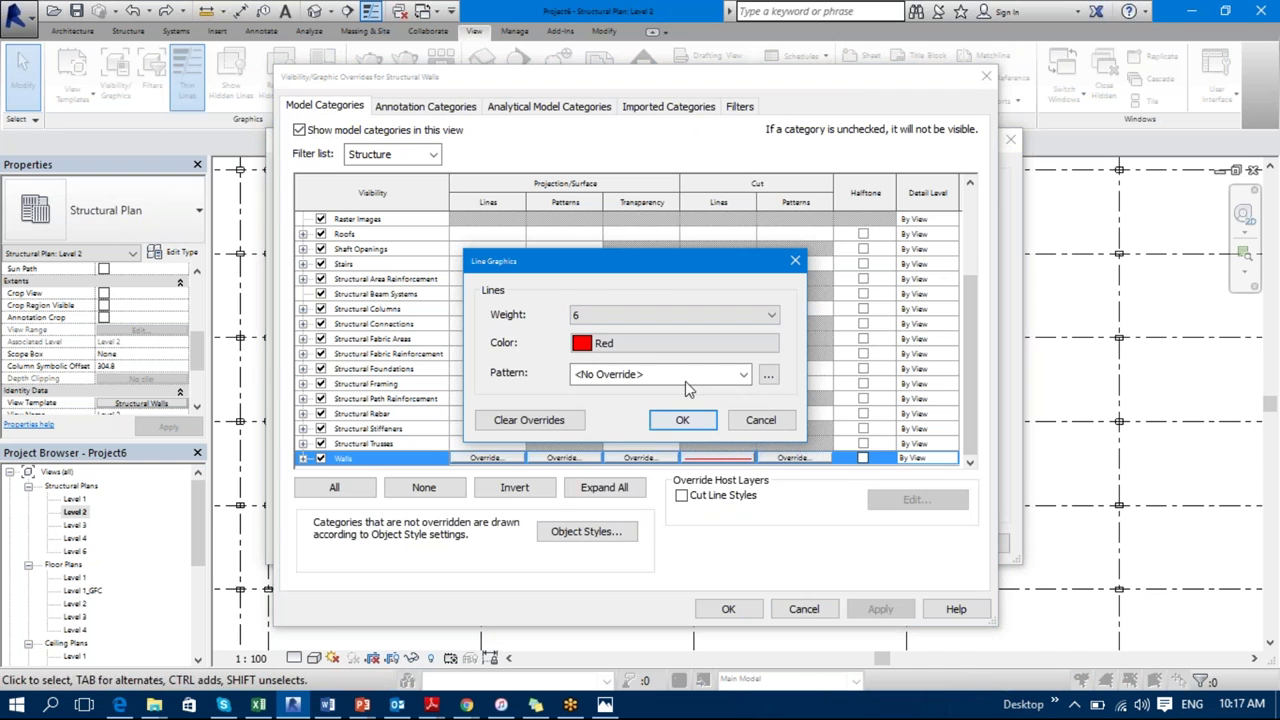
click(731, 376)
click(655, 402)
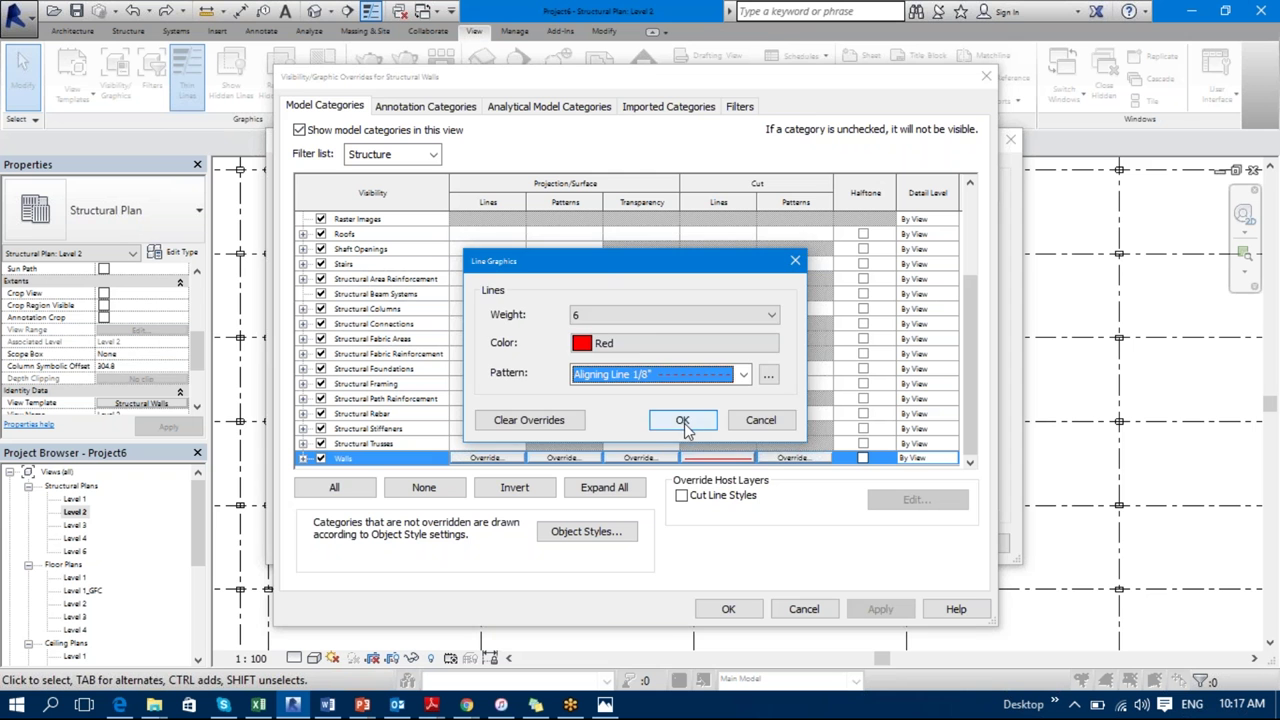
click(682, 421)
Step: Set the Walls cut pattern to a red Diagonal down hatch
click(800, 460)
click(655, 374)
click(698, 458)
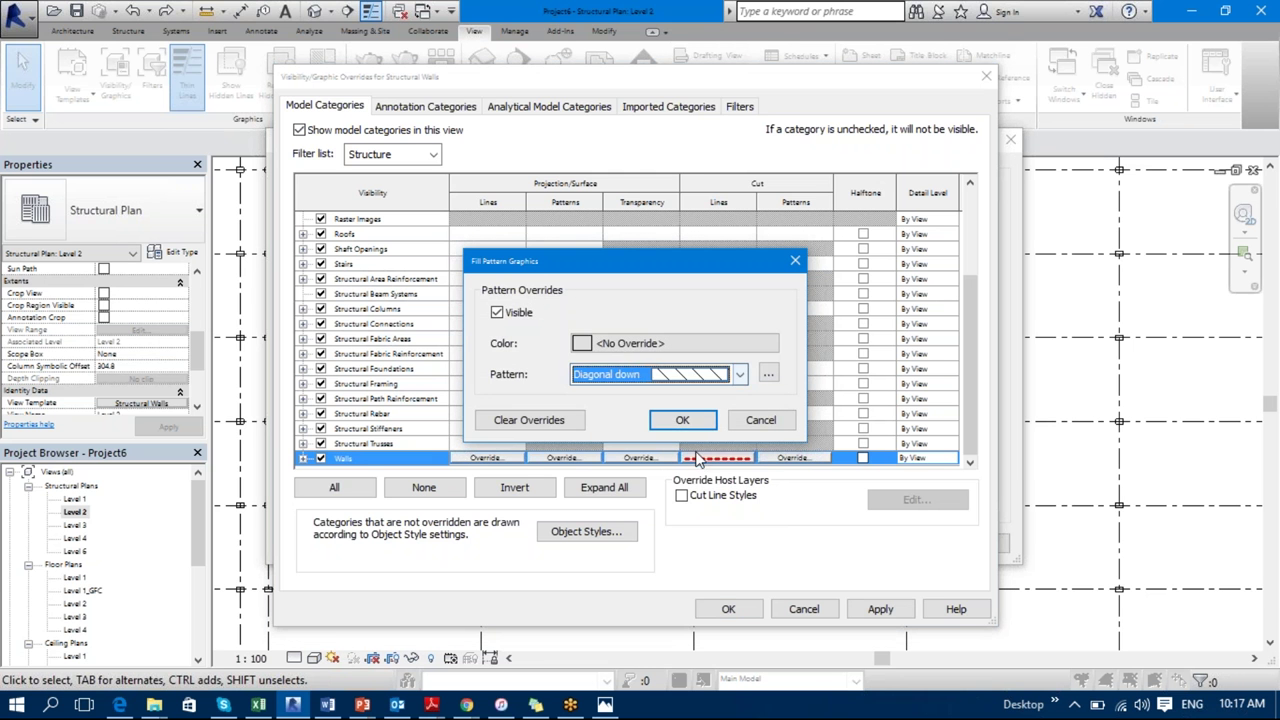
click(642, 344)
click(464, 367)
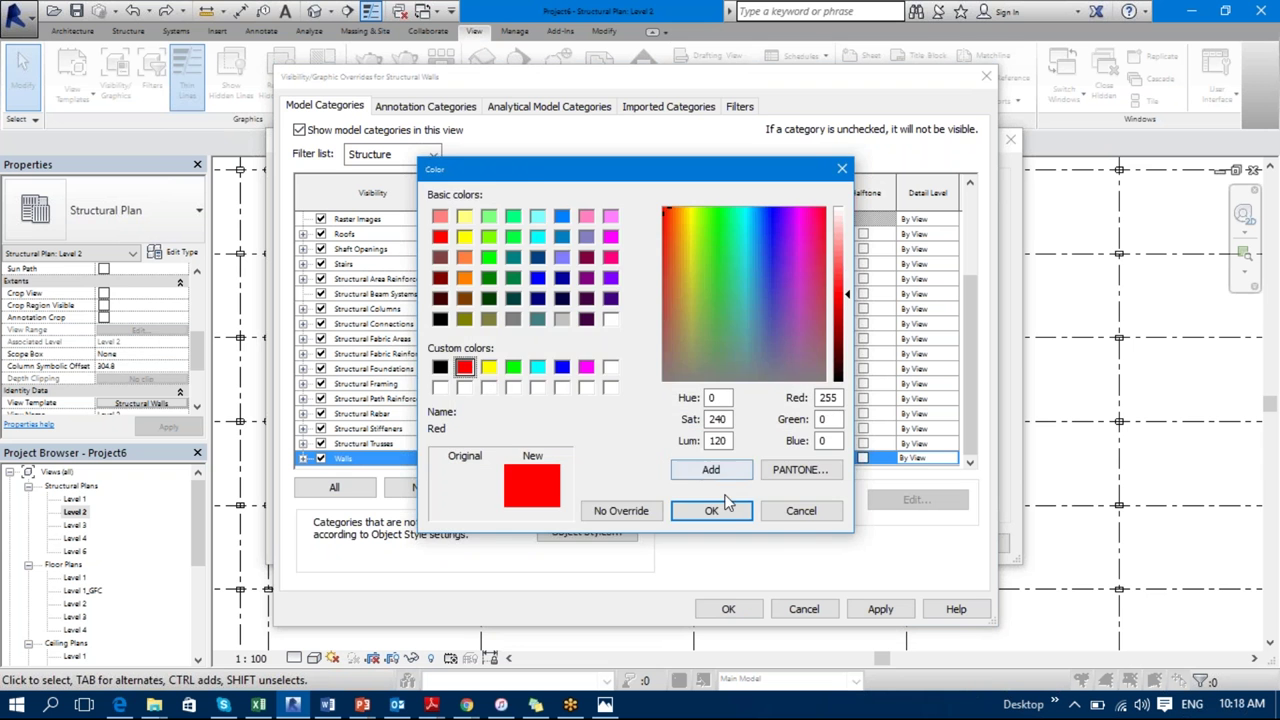
click(728, 505)
click(682, 420)
Step: Apply the wall overrides and close the Visibility/Graphics and view template dialogs
click(886, 608)
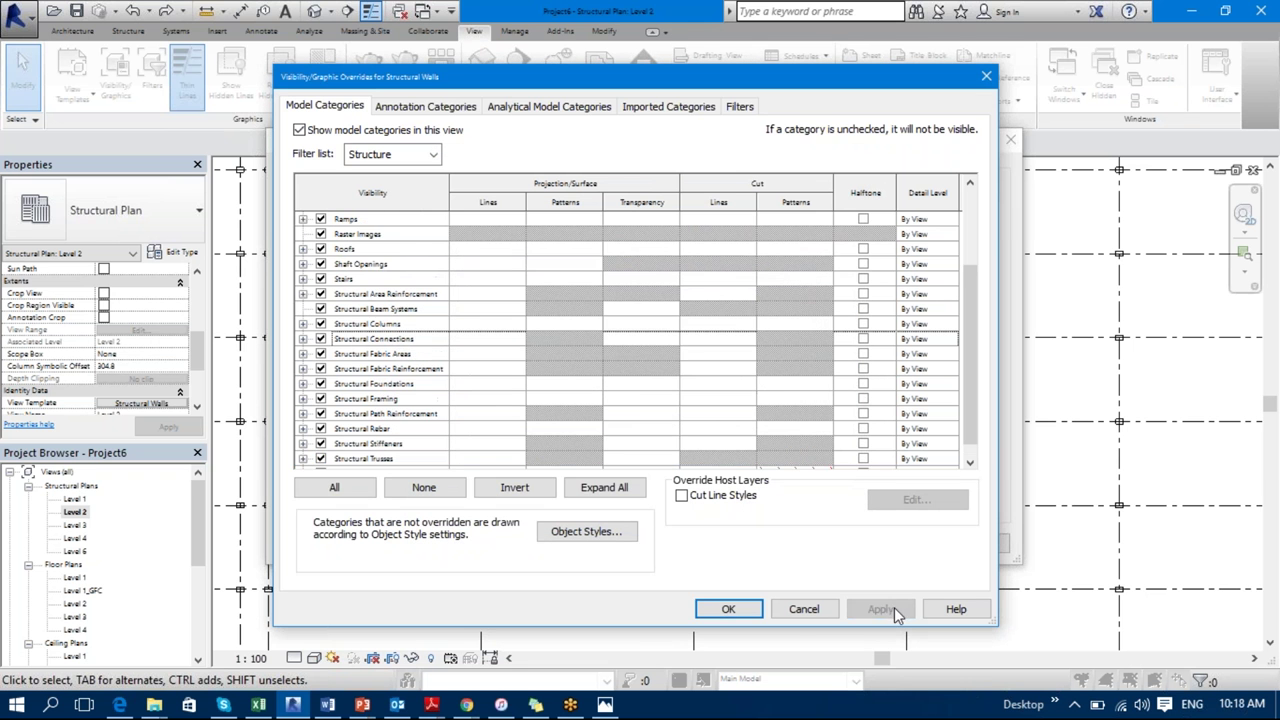
click(729, 608)
key(Return)
click(475, 318)
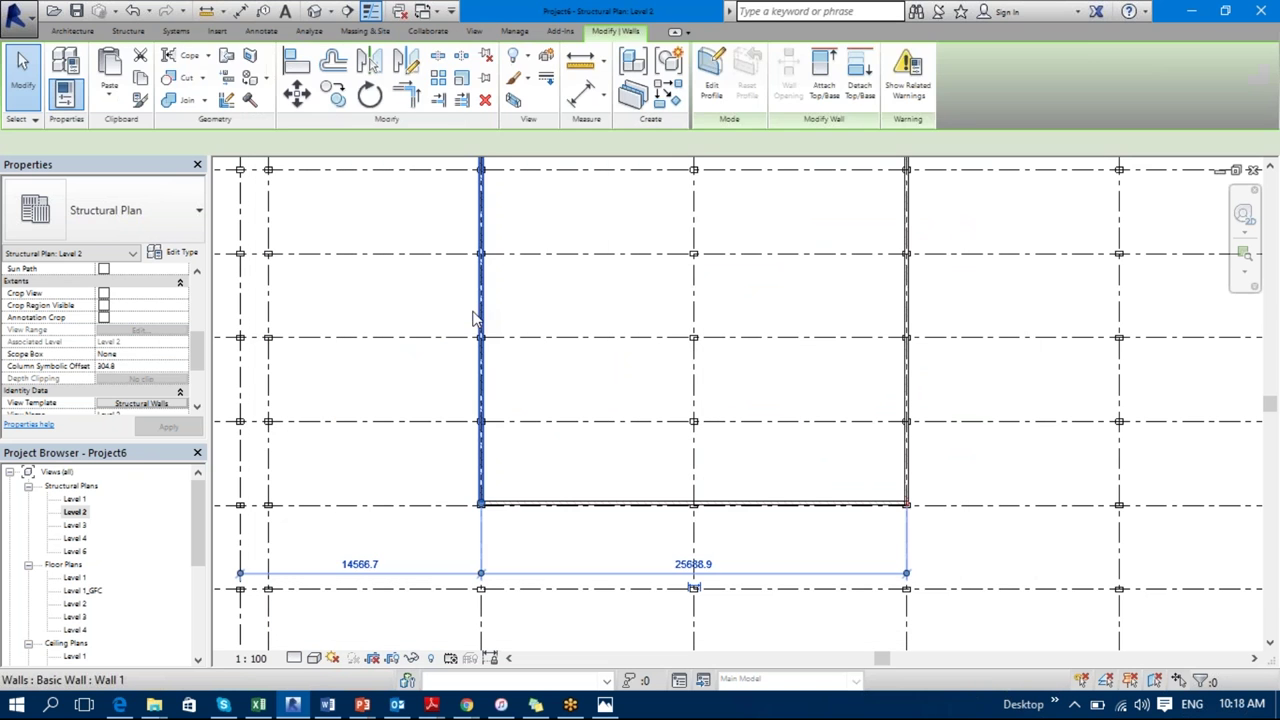
Step: Select the Level 1, 3, 4 and 6 structural plans in the Project Browser
click(434, 452)
scroll(420, 514, up, 4)
scroll(427, 543, up, 2)
scroll(470, 535, down, 3)
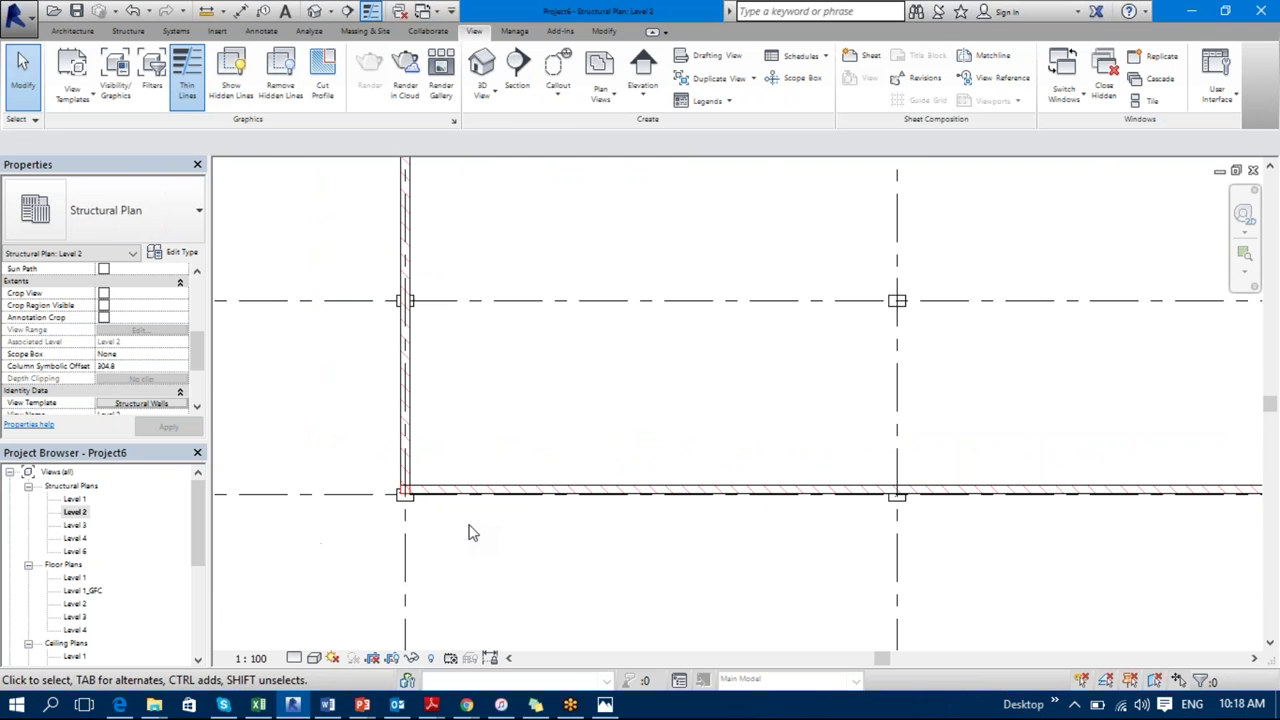
click(76, 525)
ctrl+click(79, 540)
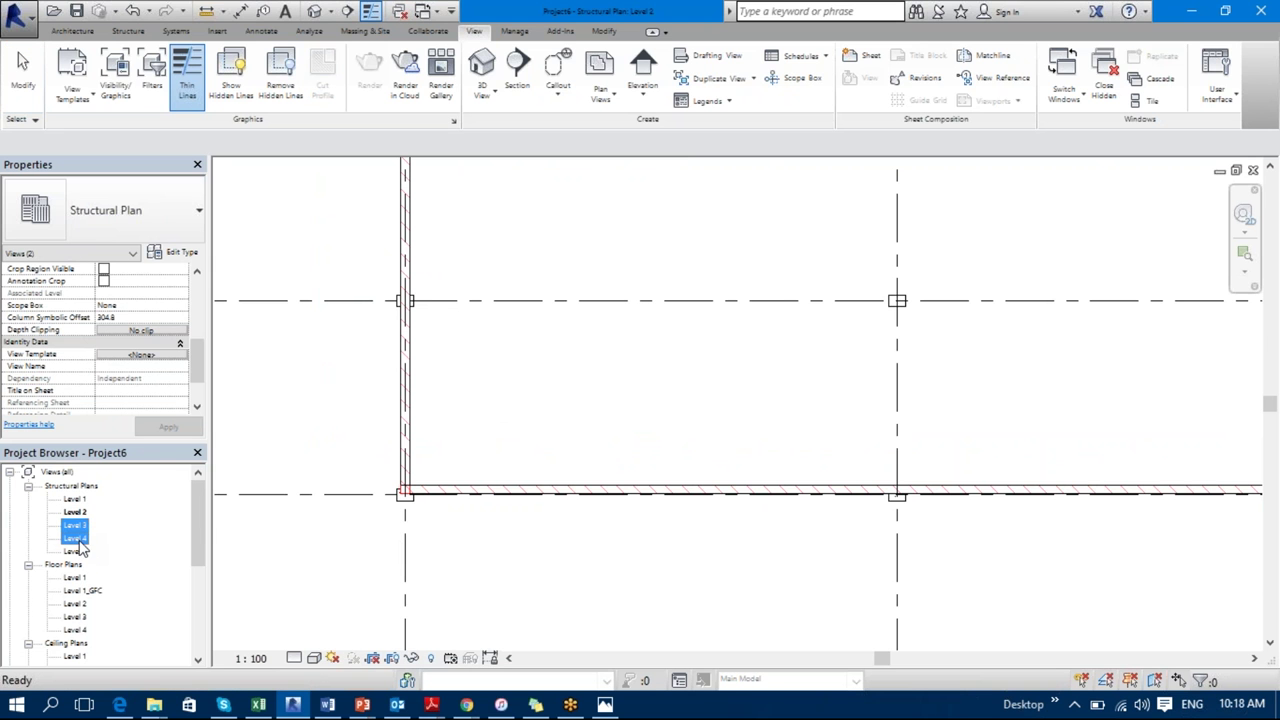
ctrl+click(76, 551)
ctrl+click(78, 489)
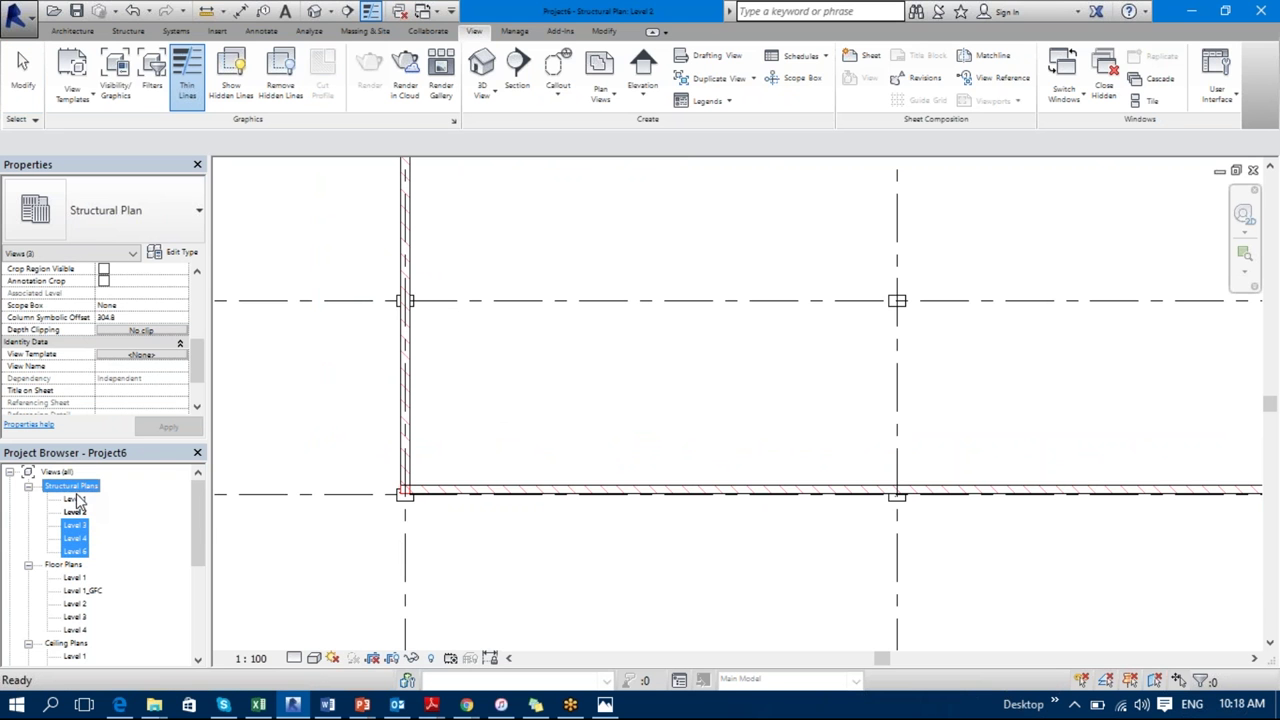
ctrl+click(76, 498)
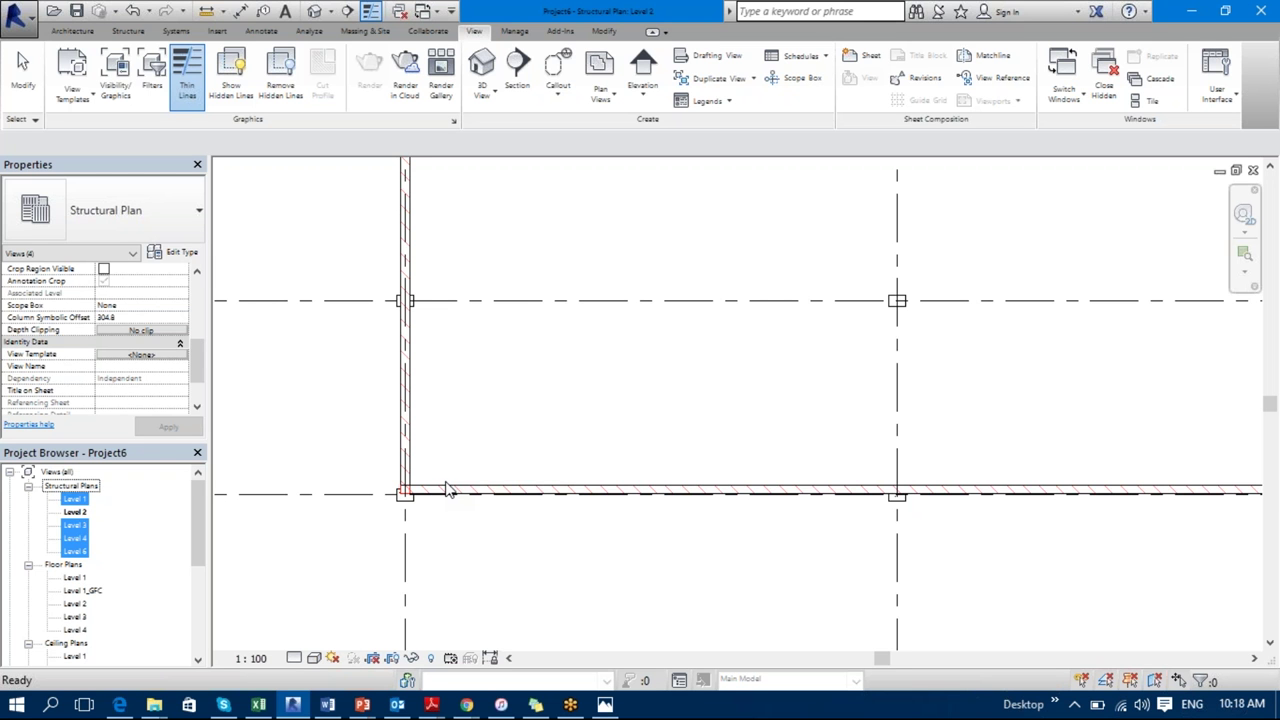
Step: Assign the Structural Walls view template to the four selected plans
click(139, 358)
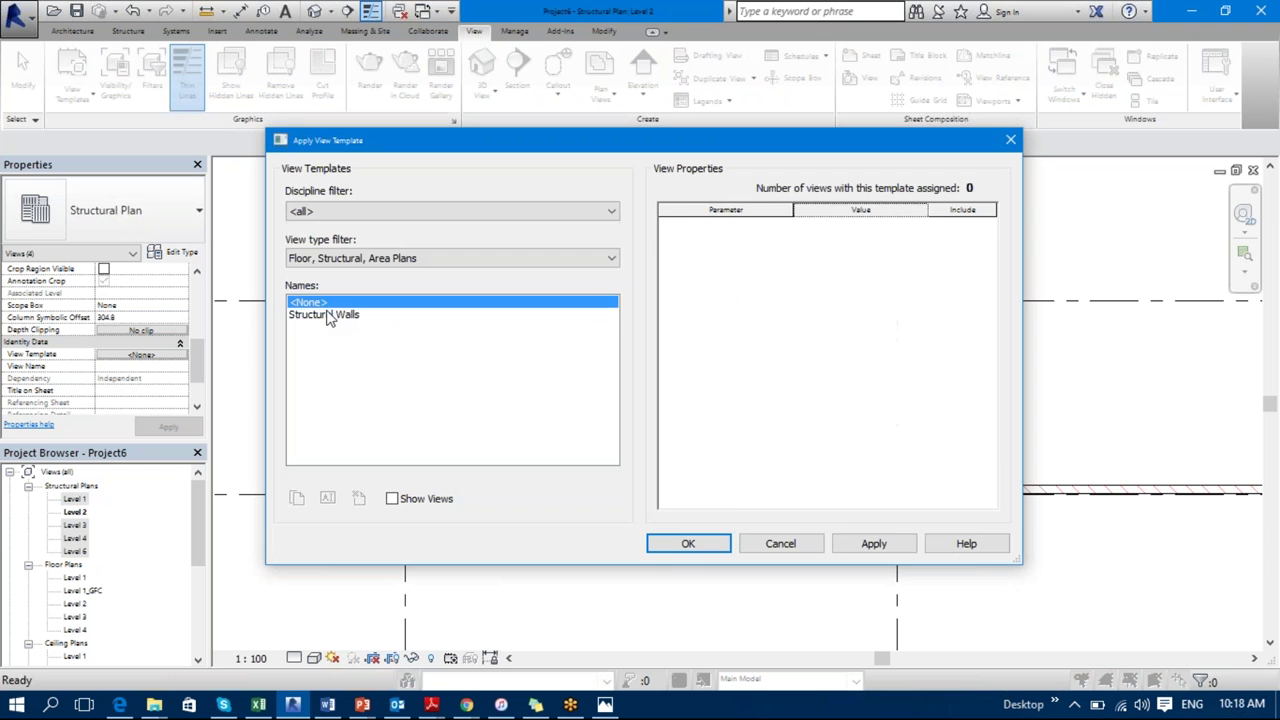
click(331, 316)
click(688, 543)
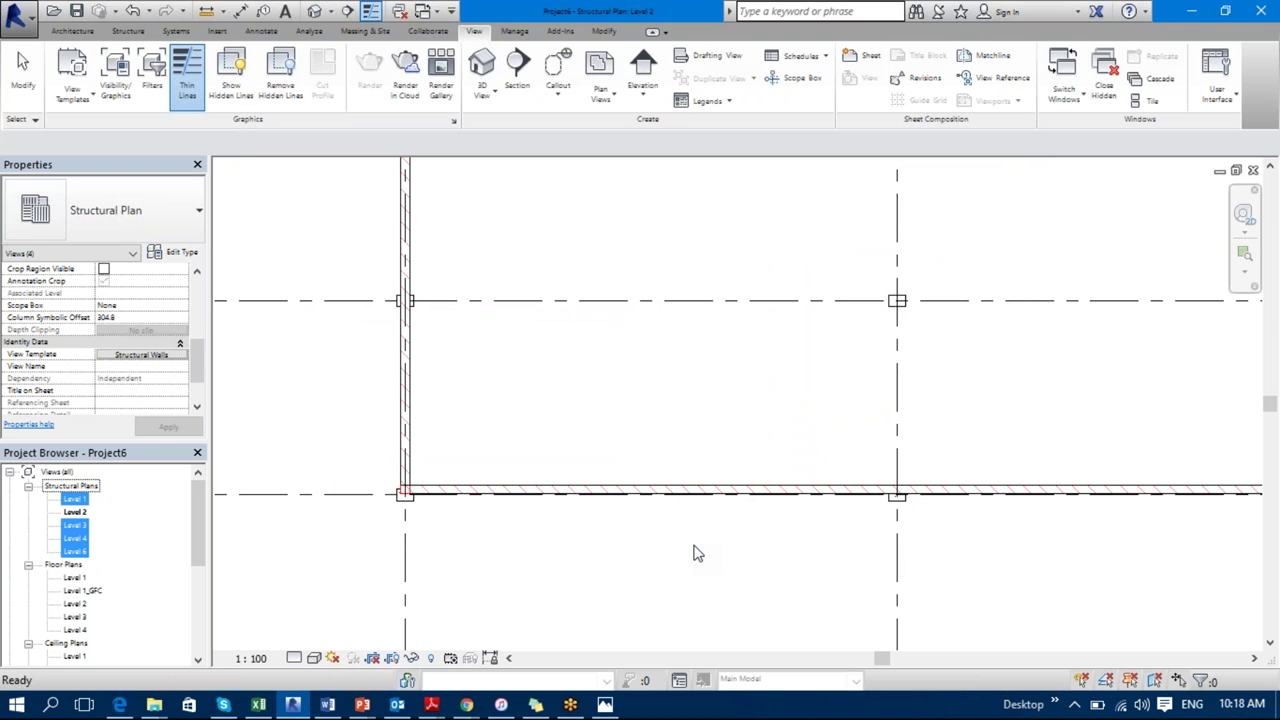
click(78, 501)
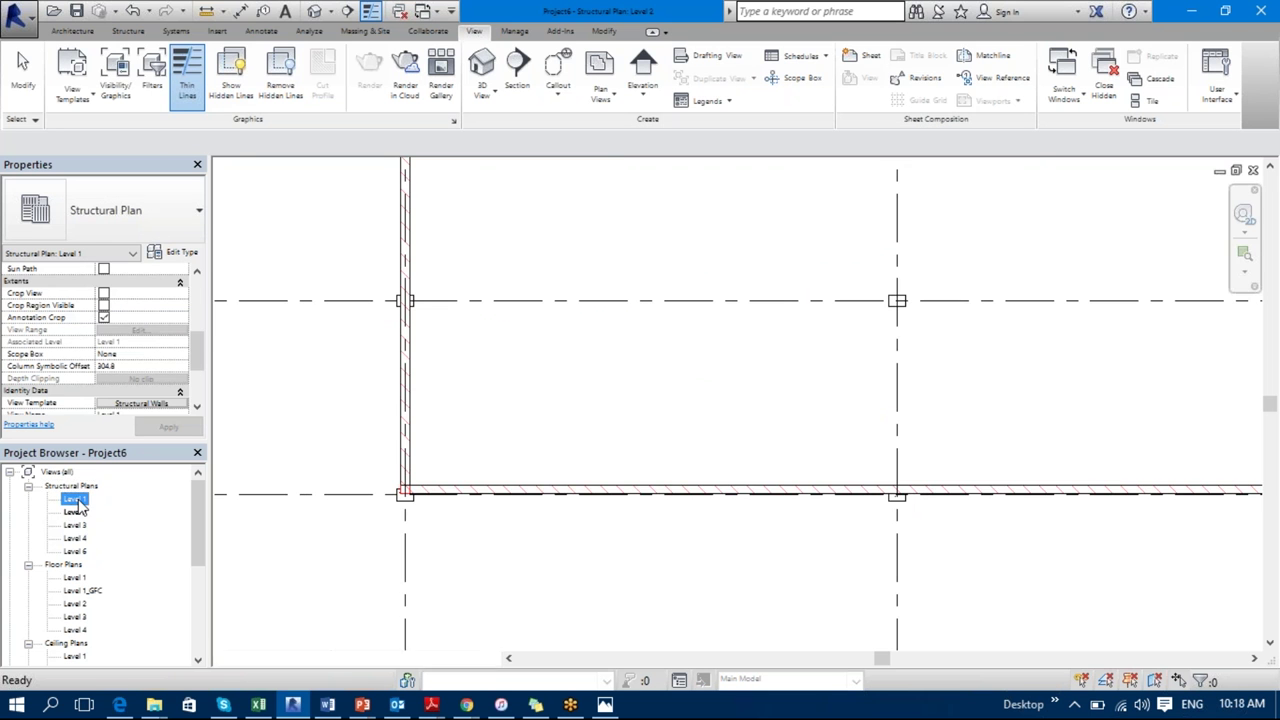
Step: Open and inspect the Level 1, Level 4 and Level 6 structural plans
double_click(78, 500)
middle_drag(485, 534, 491, 546)
scroll(491, 546, up, 2)
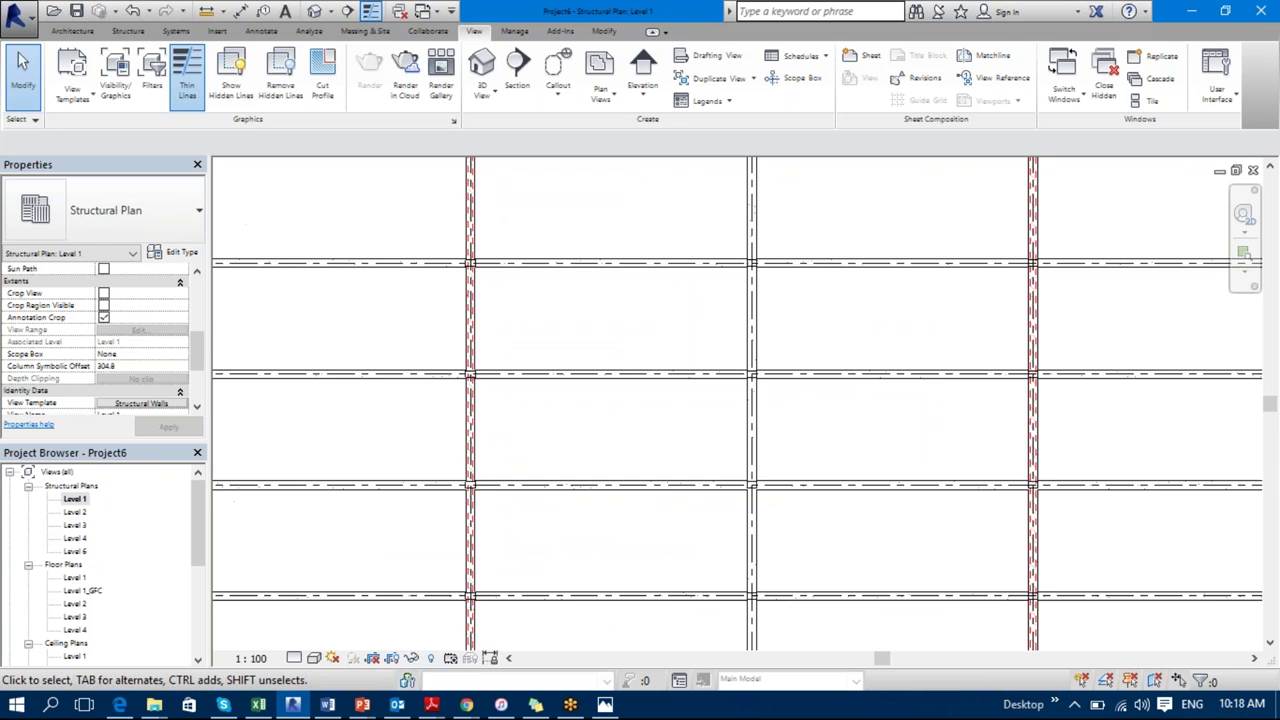
scroll(485, 485, up, 2)
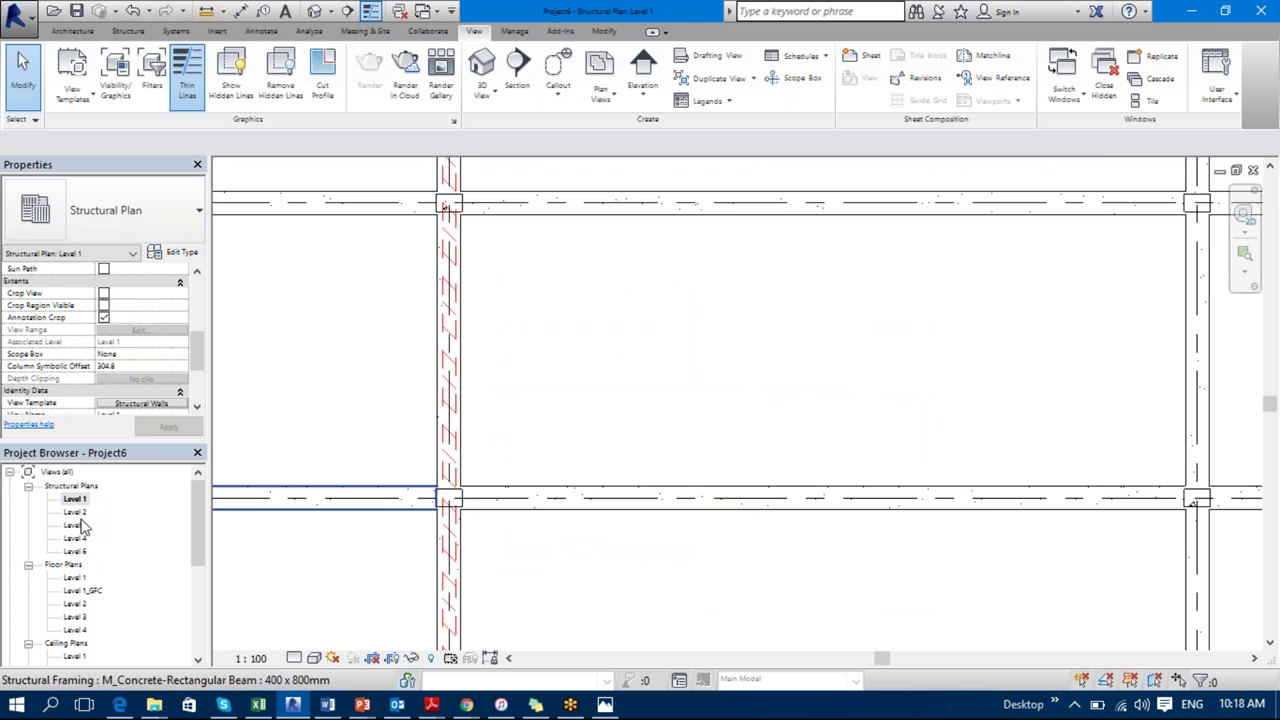
double_click(78, 539)
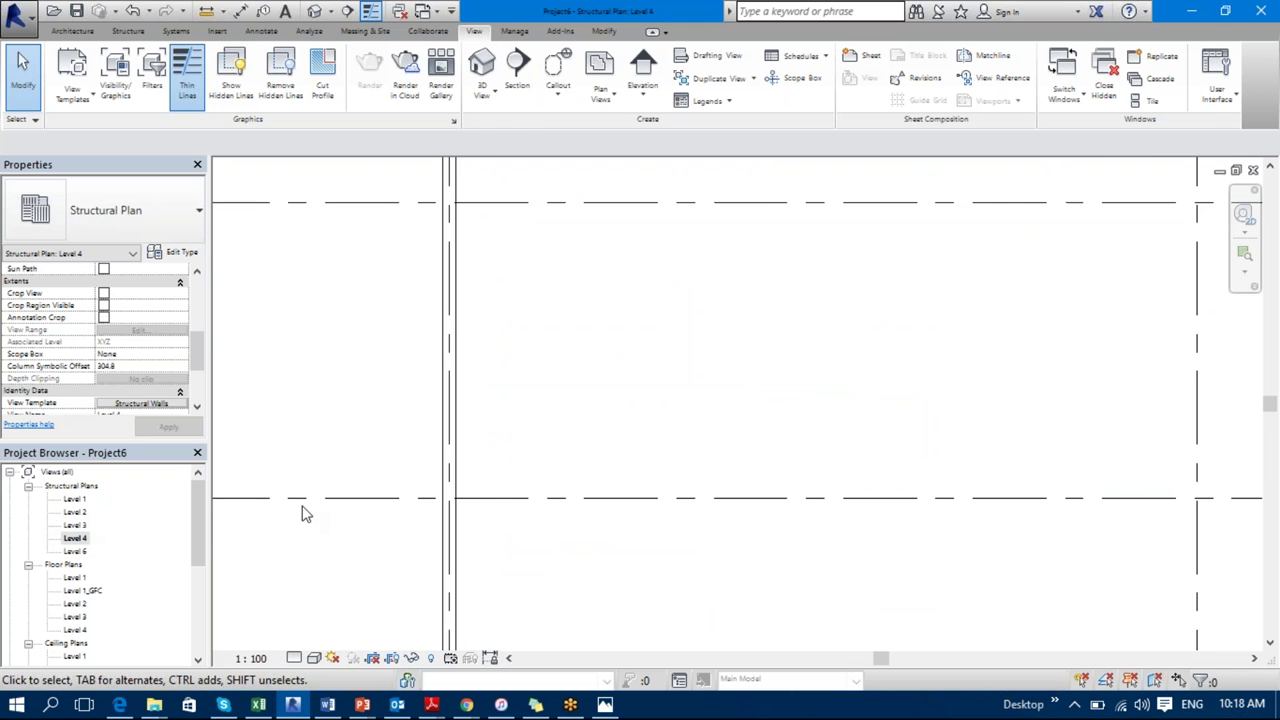
scroll(489, 169, down, 2)
scroll(494, 349, up, 5)
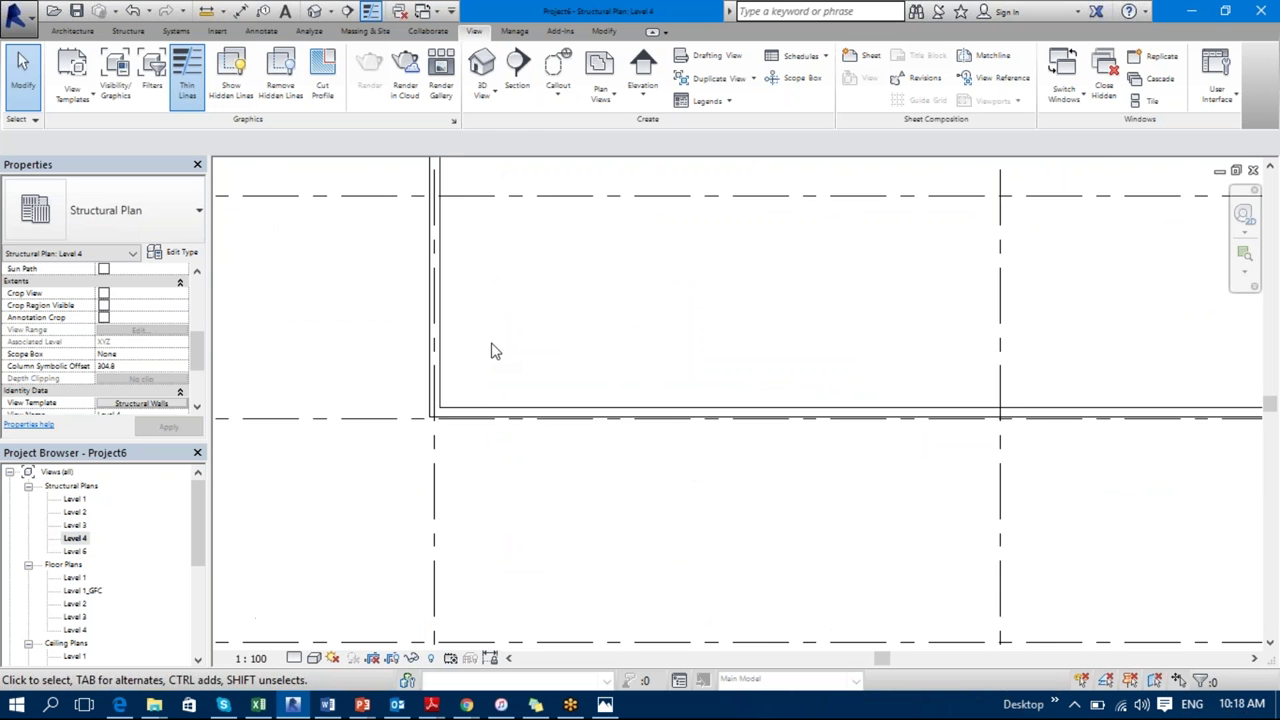
double_click(75, 551)
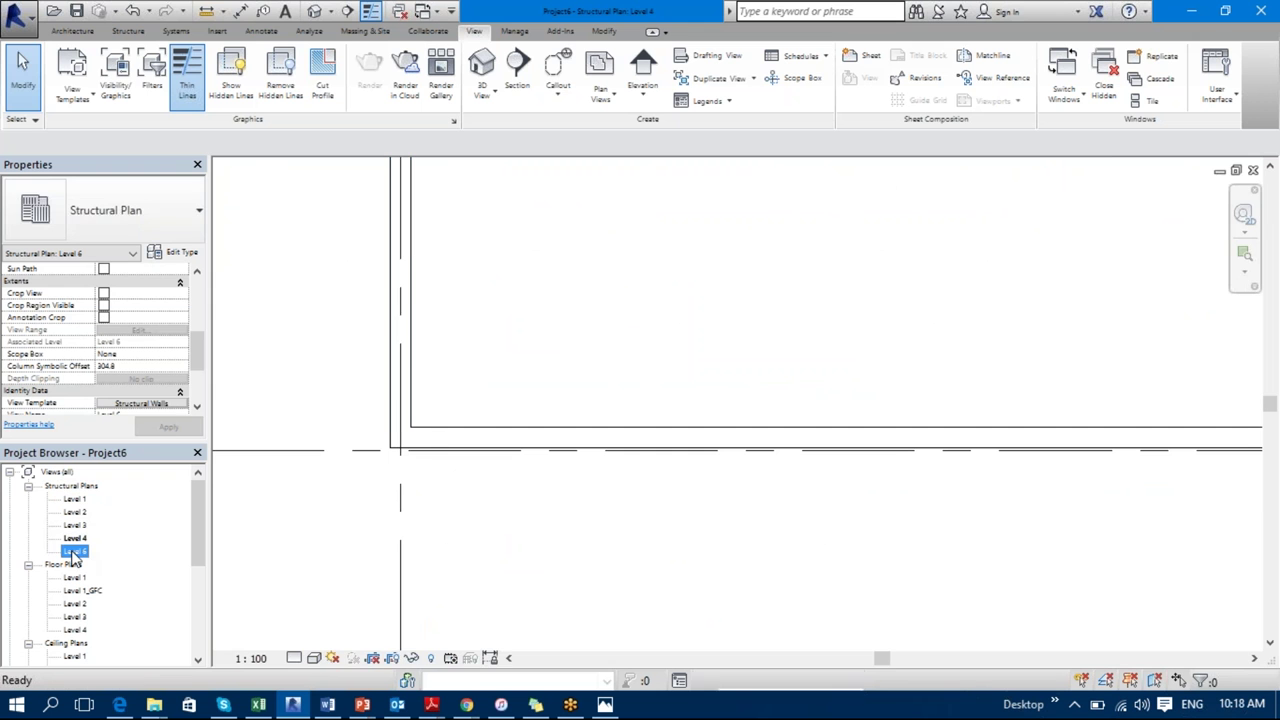
scroll(510, 490, down, 2)
scroll(489, 514, down, 2)
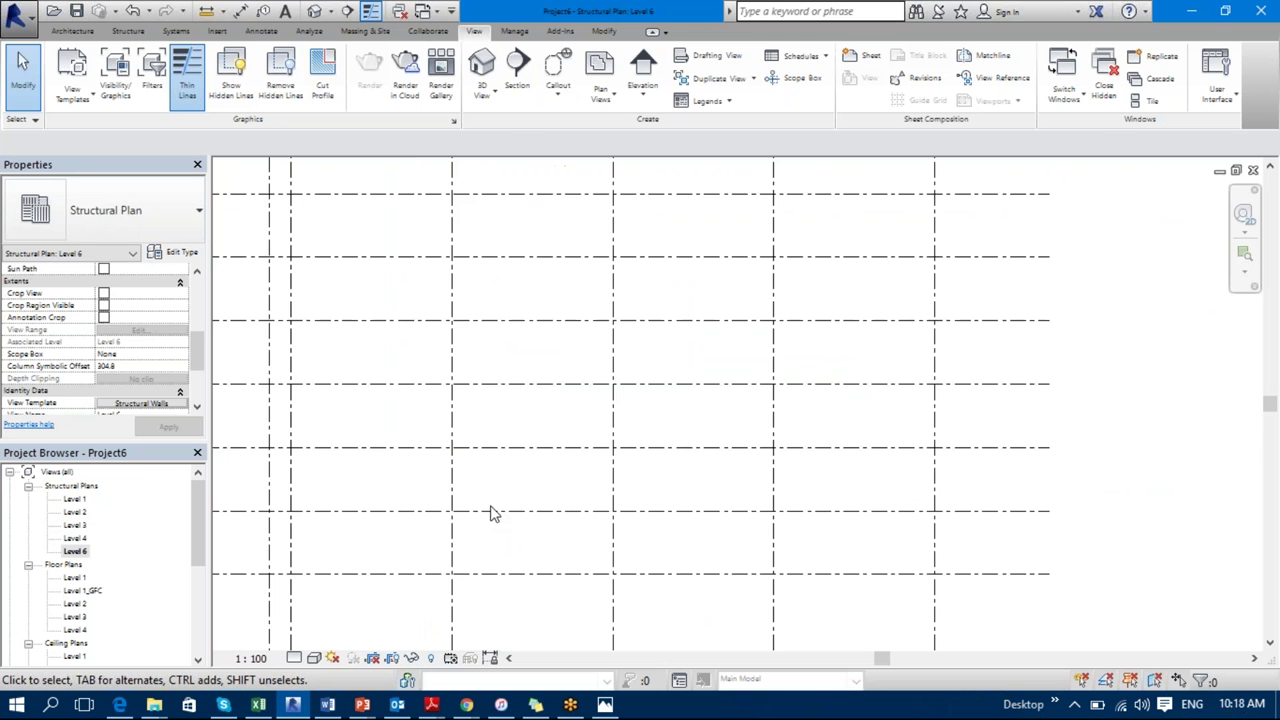
Step: Open the Level 3 structural plan and select its bottom and left walls
click(80, 526)
double_click(80, 526)
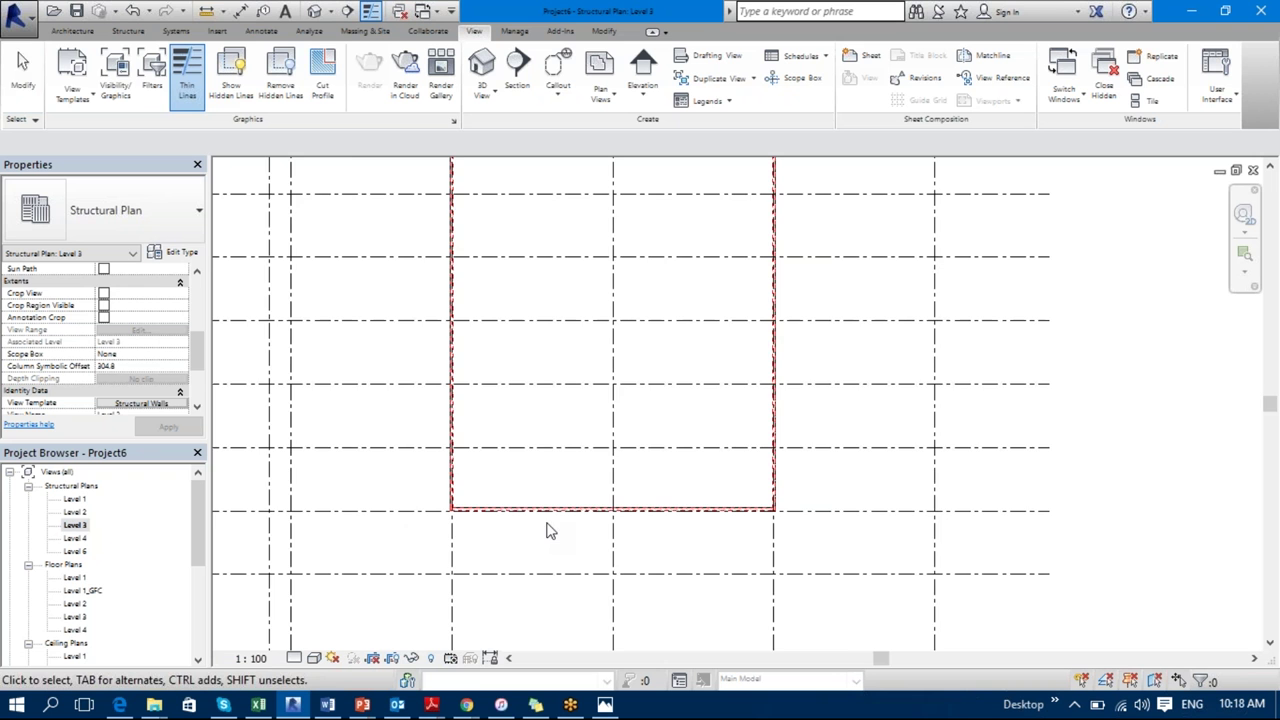
scroll(458, 525, up, 4)
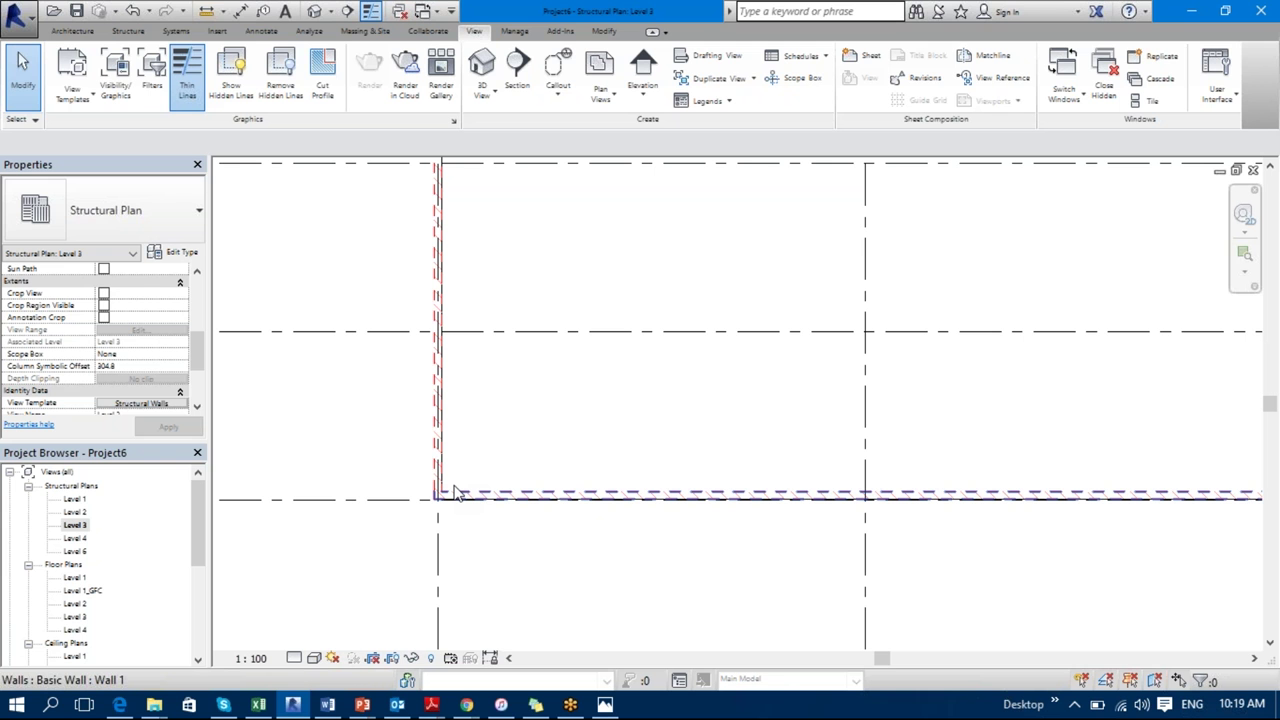
ctrl+click(455, 492)
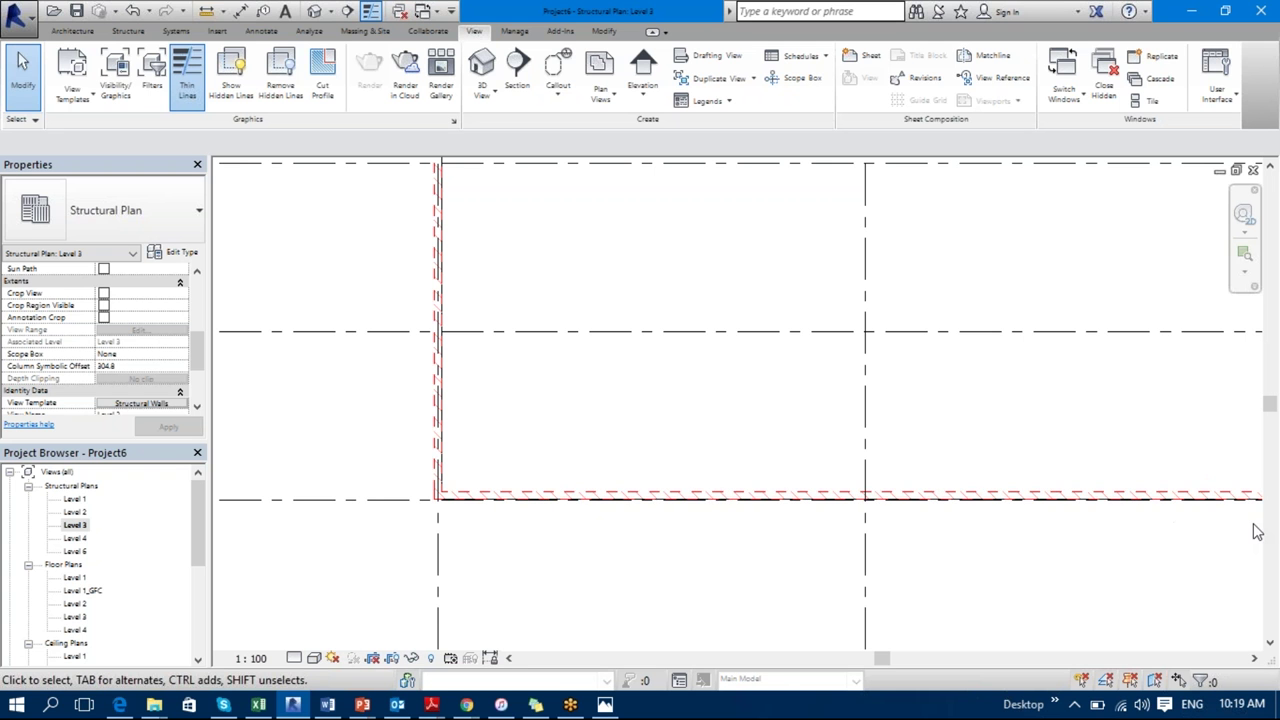